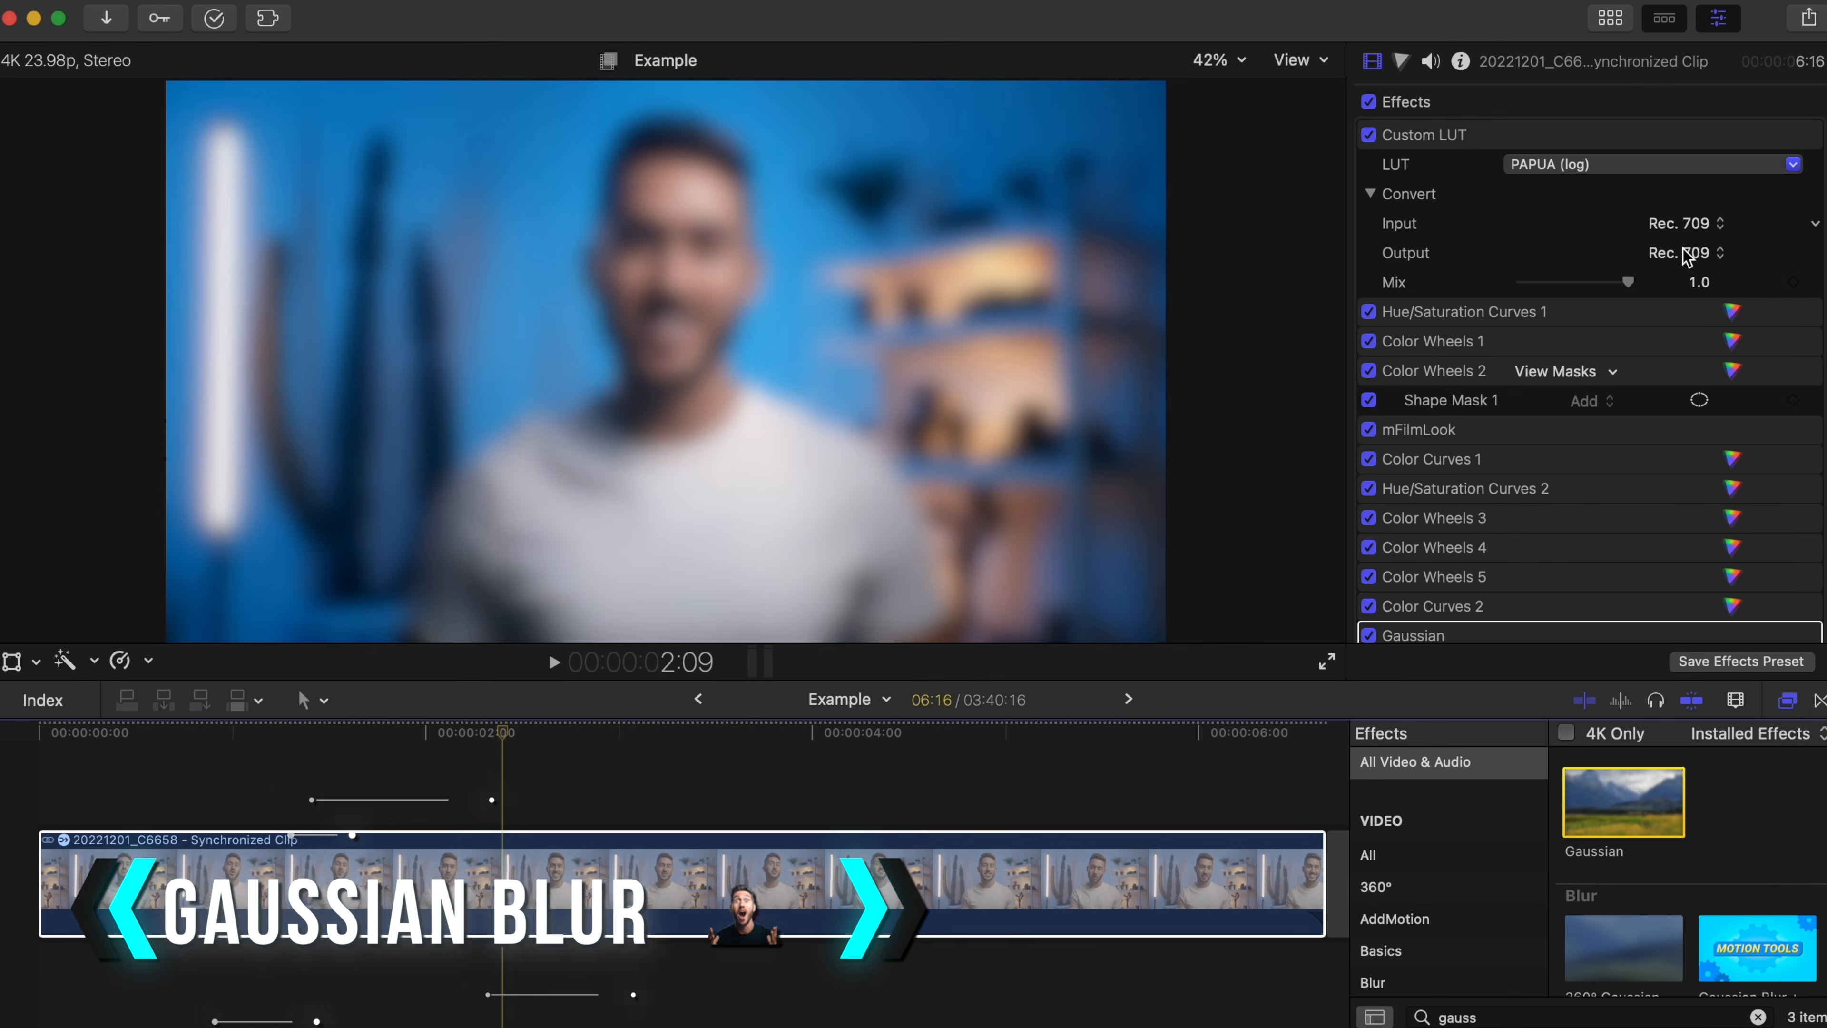
Set the Gaussian effect's Amount to 0 and add an Amount keyframe at 00:00:02:09
scroll(1697, 302, "down", 6)
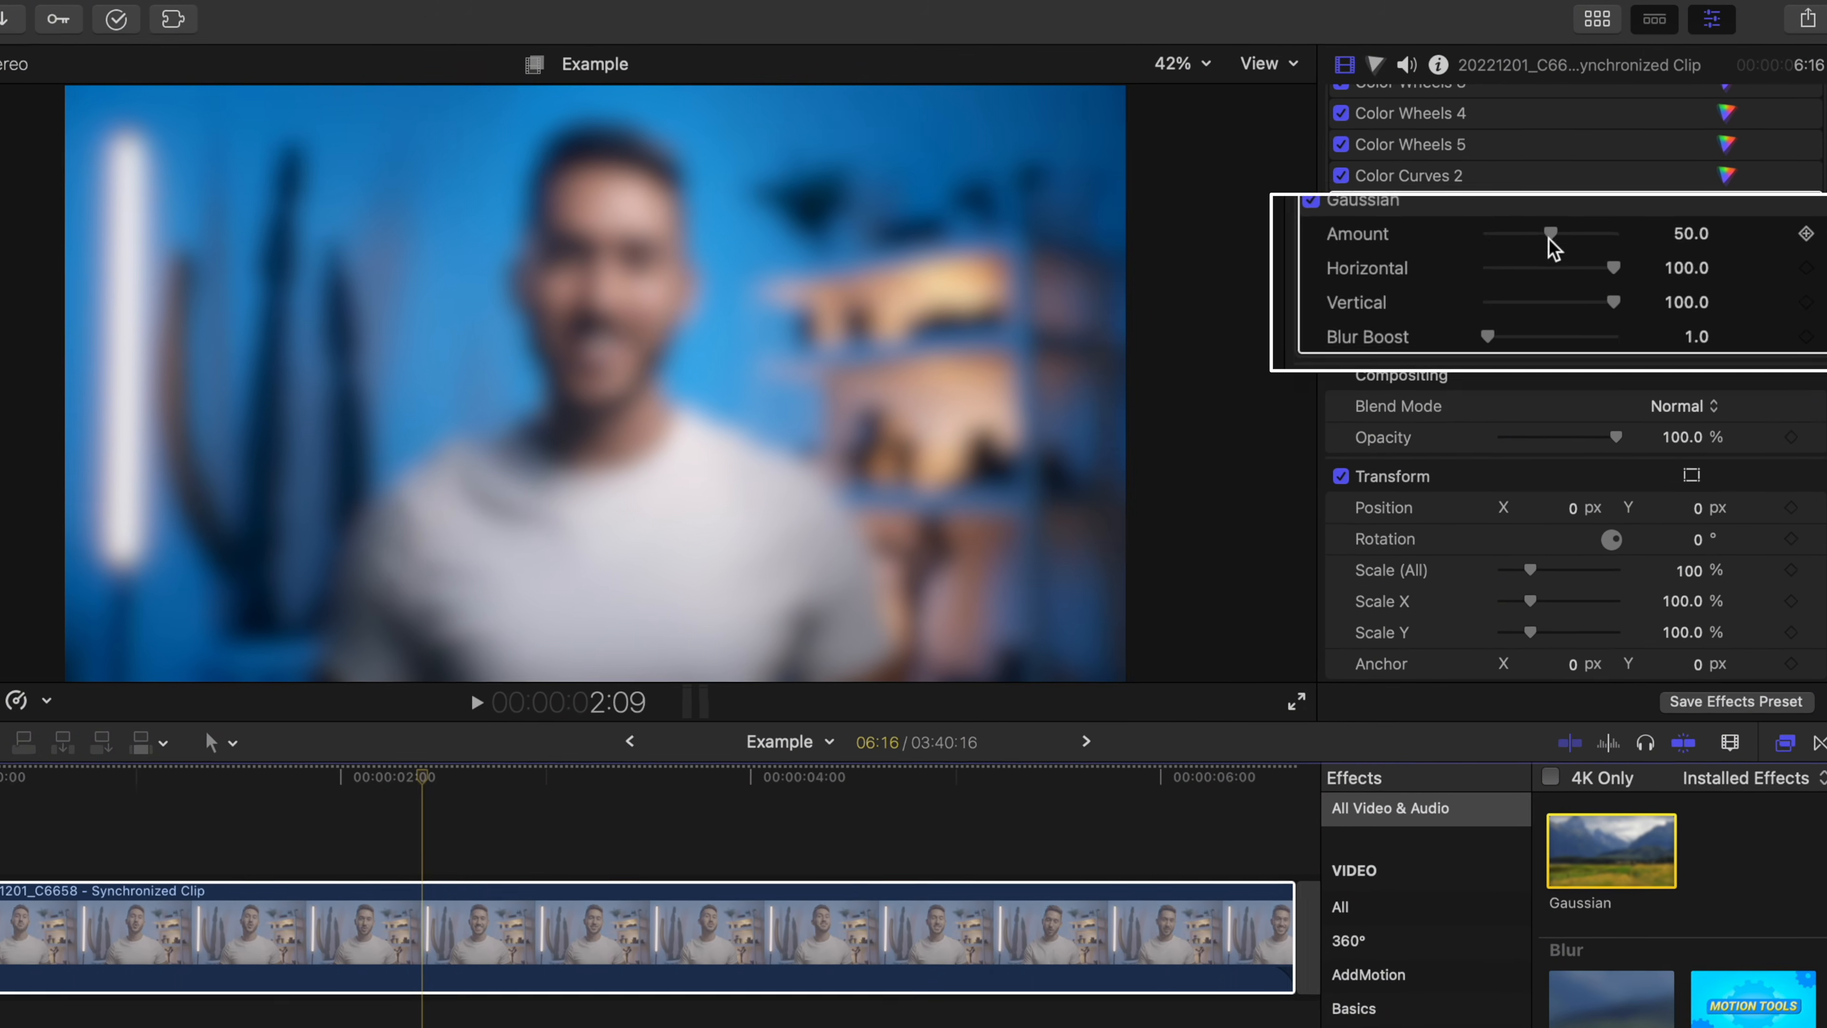
left_click_drag(1571, 224, 1427, 228)
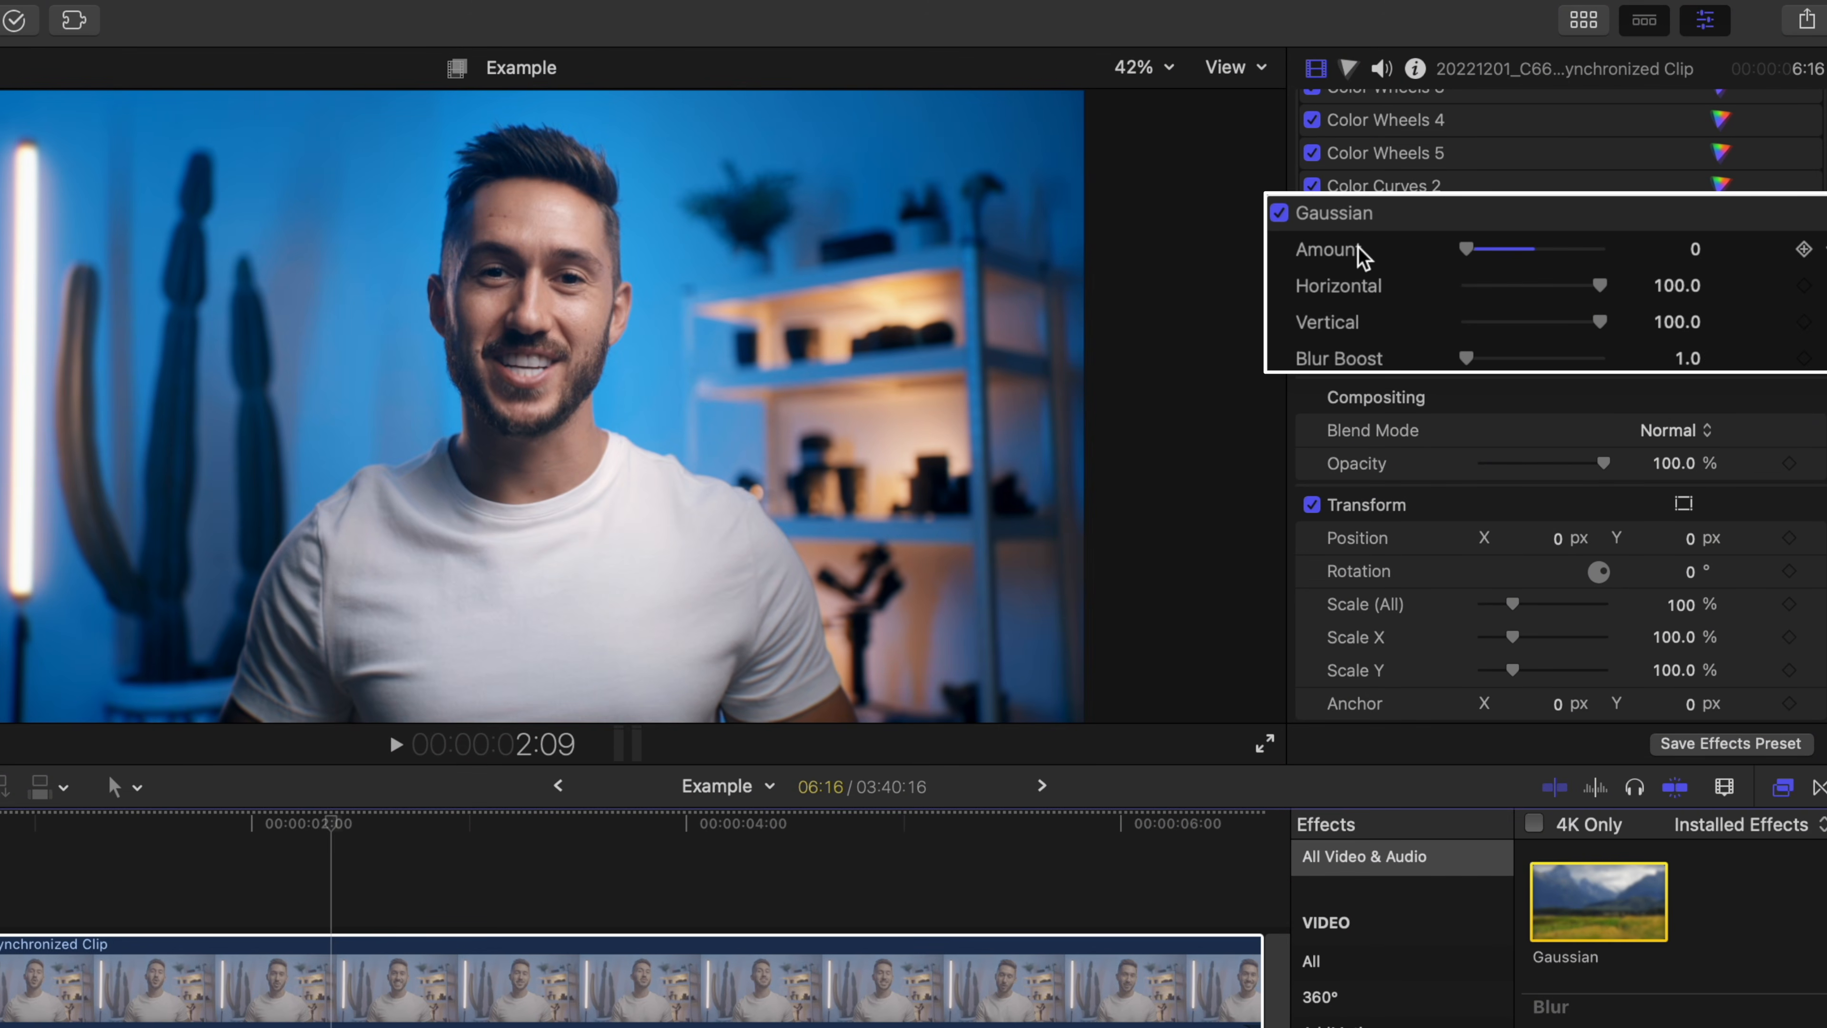
left_click(1806, 248)
Raise the Gaussian Amount to 41.75 at 00:00:02:16 and play back the blur under the Feature 04 title
key("Right")
key("Right")
key("Right")
key("Right")
key("Right")
left_click_drag(1464, 246, 1520, 244)
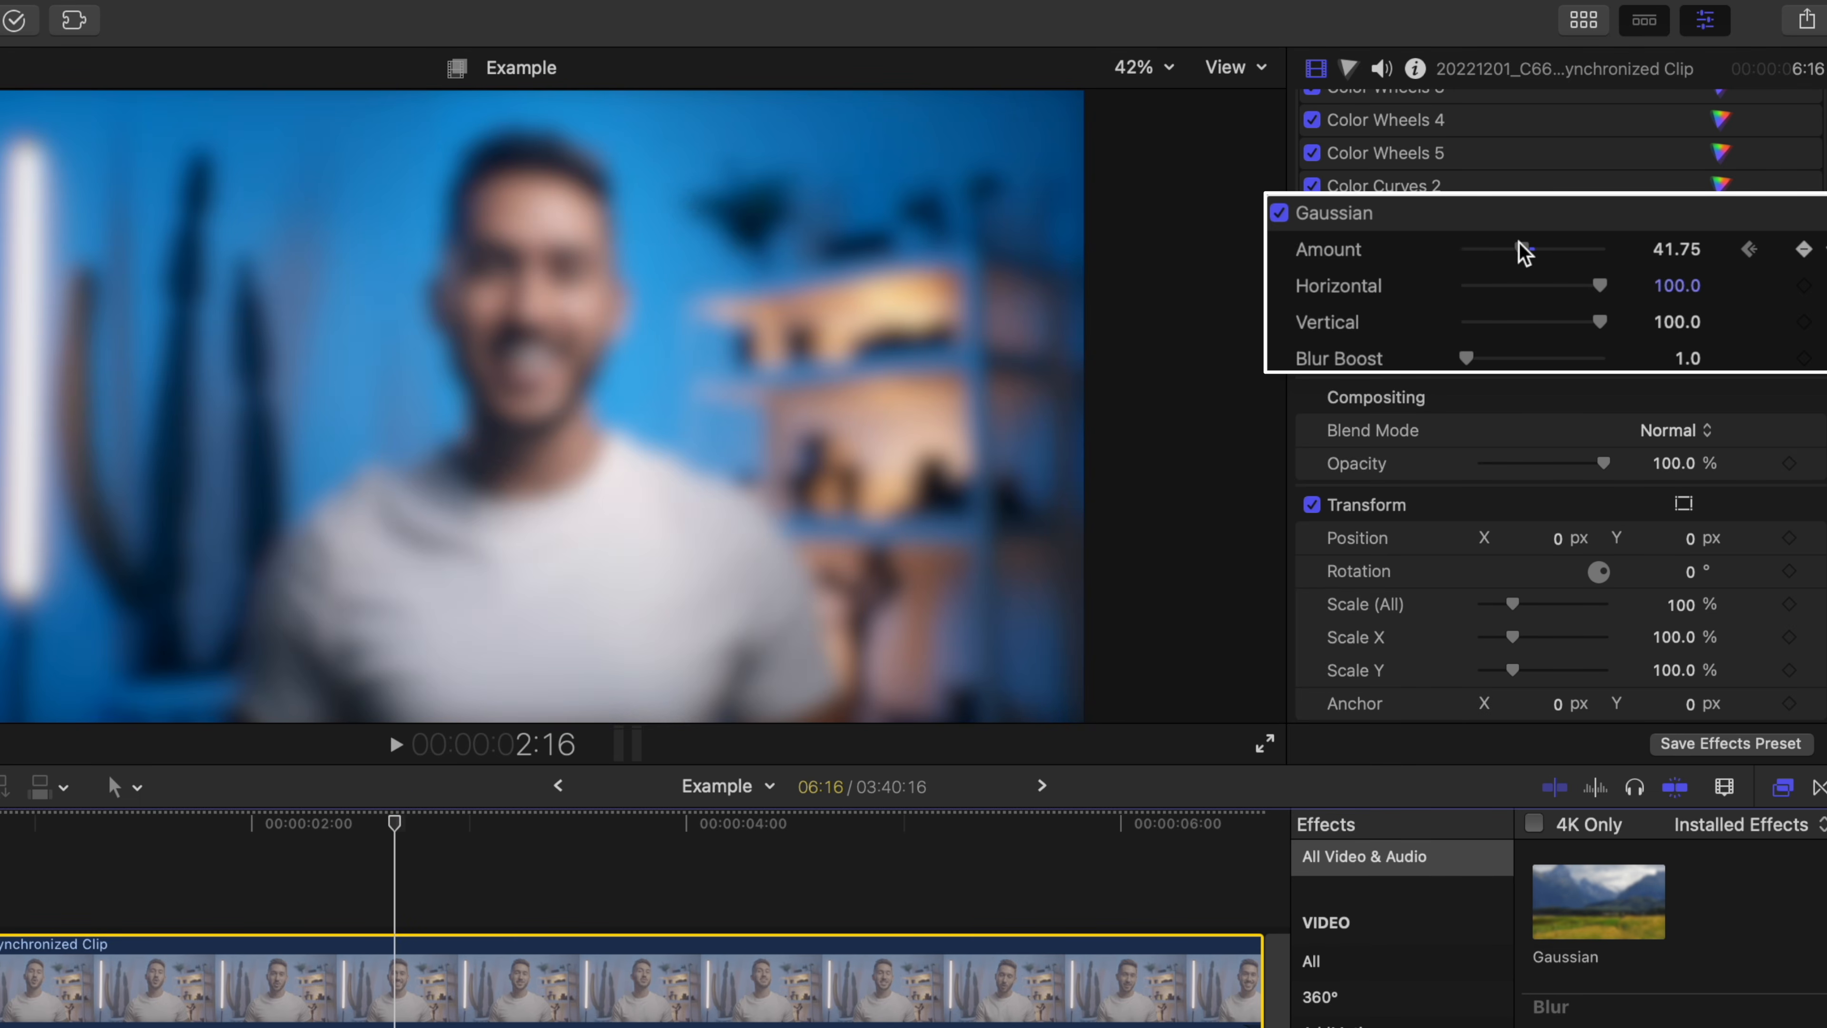
key("space")
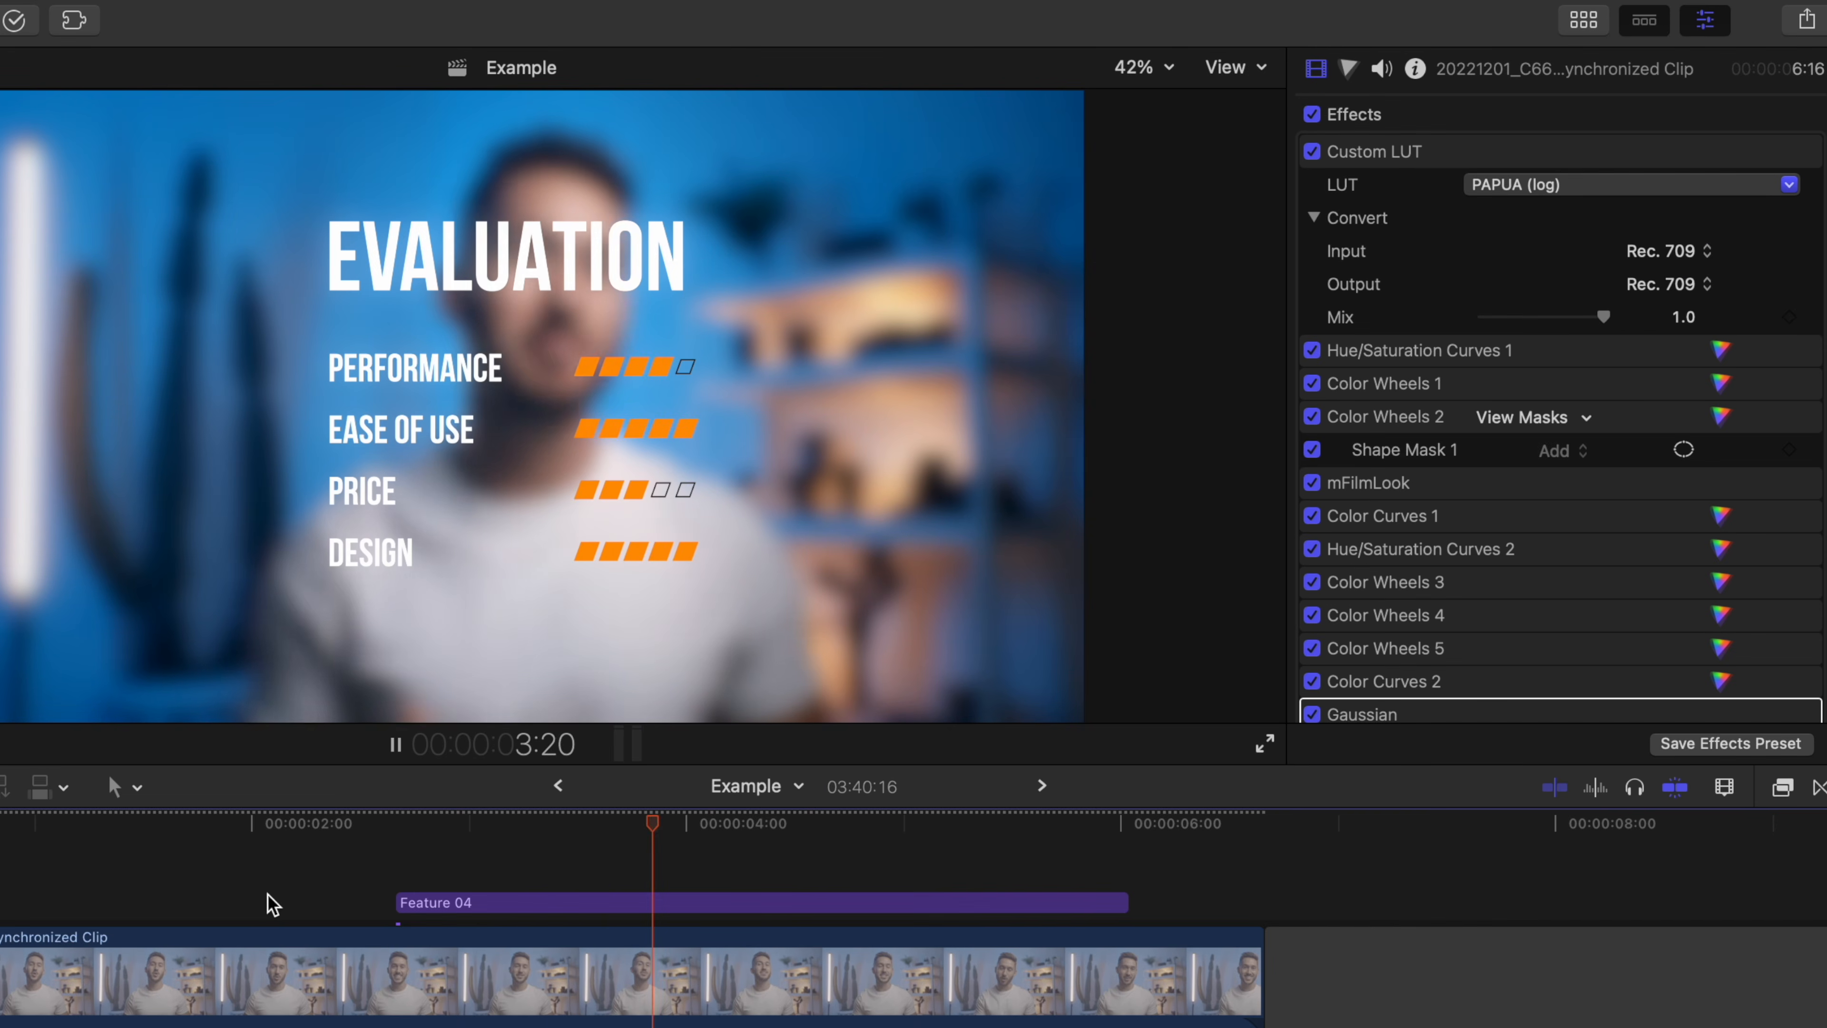
left_click(264, 825)
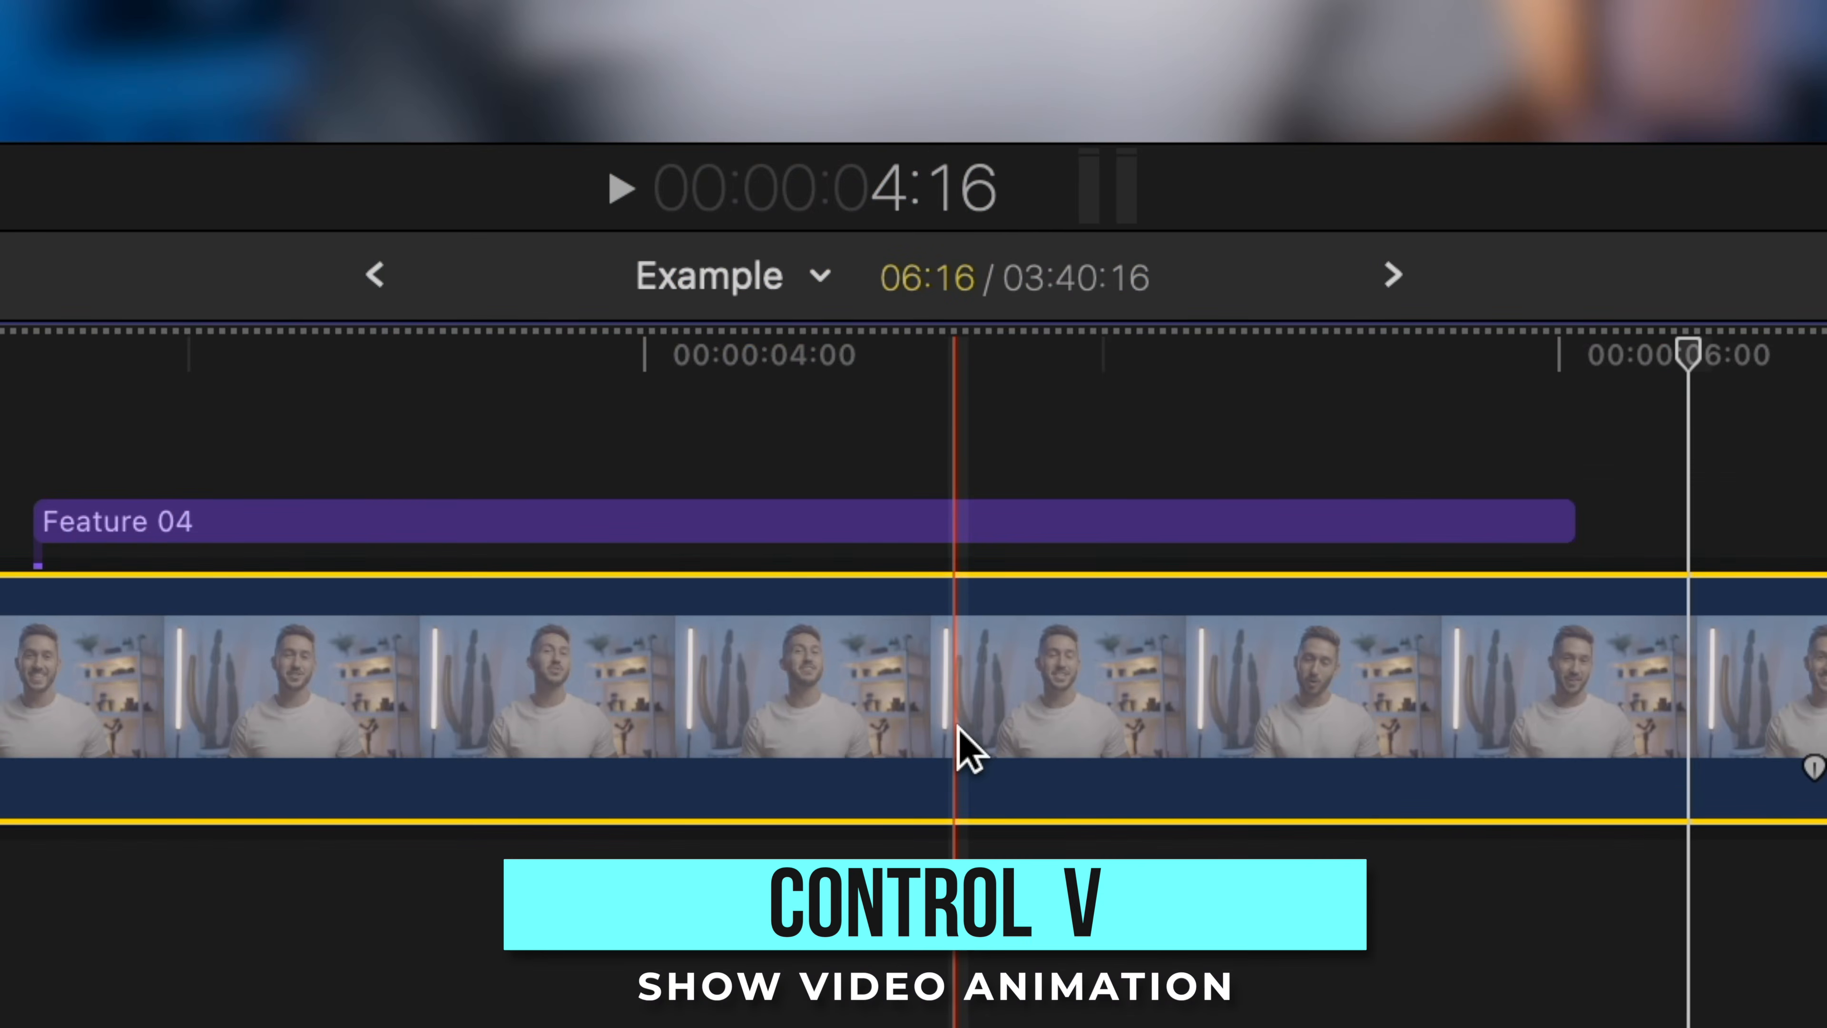
Show the video animation of the synchronized clip in the timeline
key("ctrl+v")
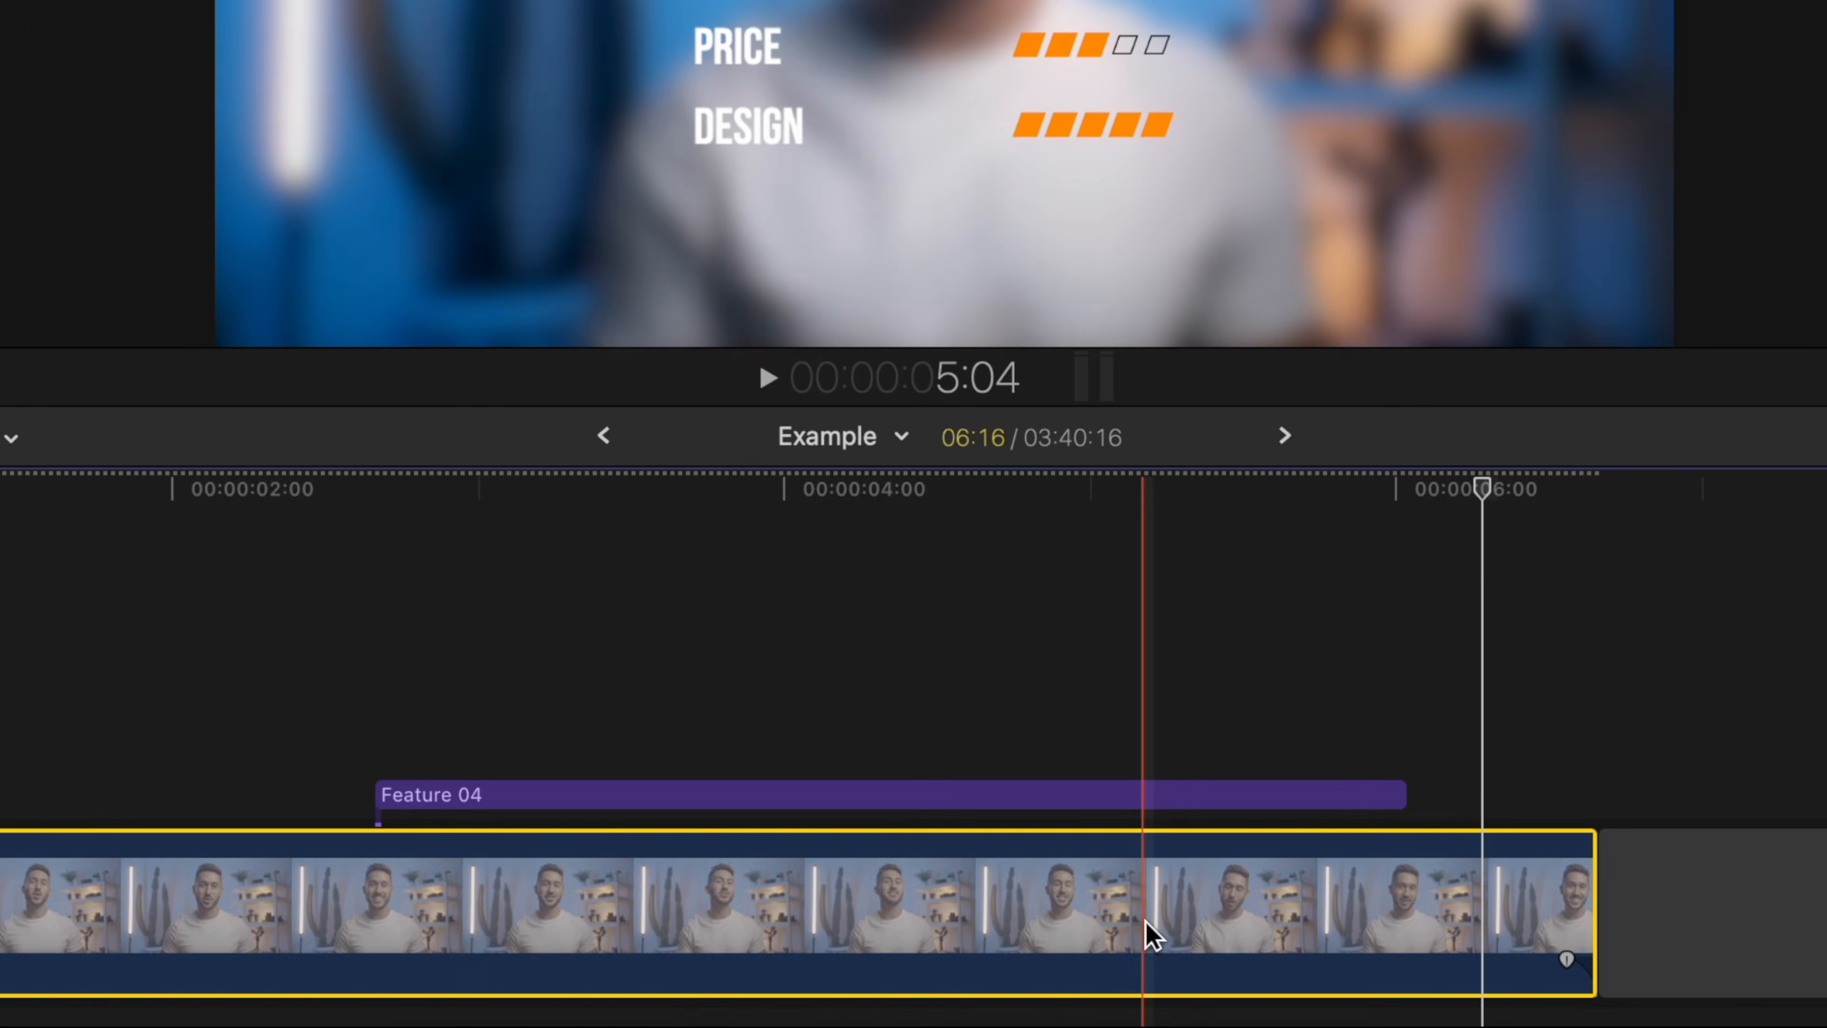
right_click(1146, 914)
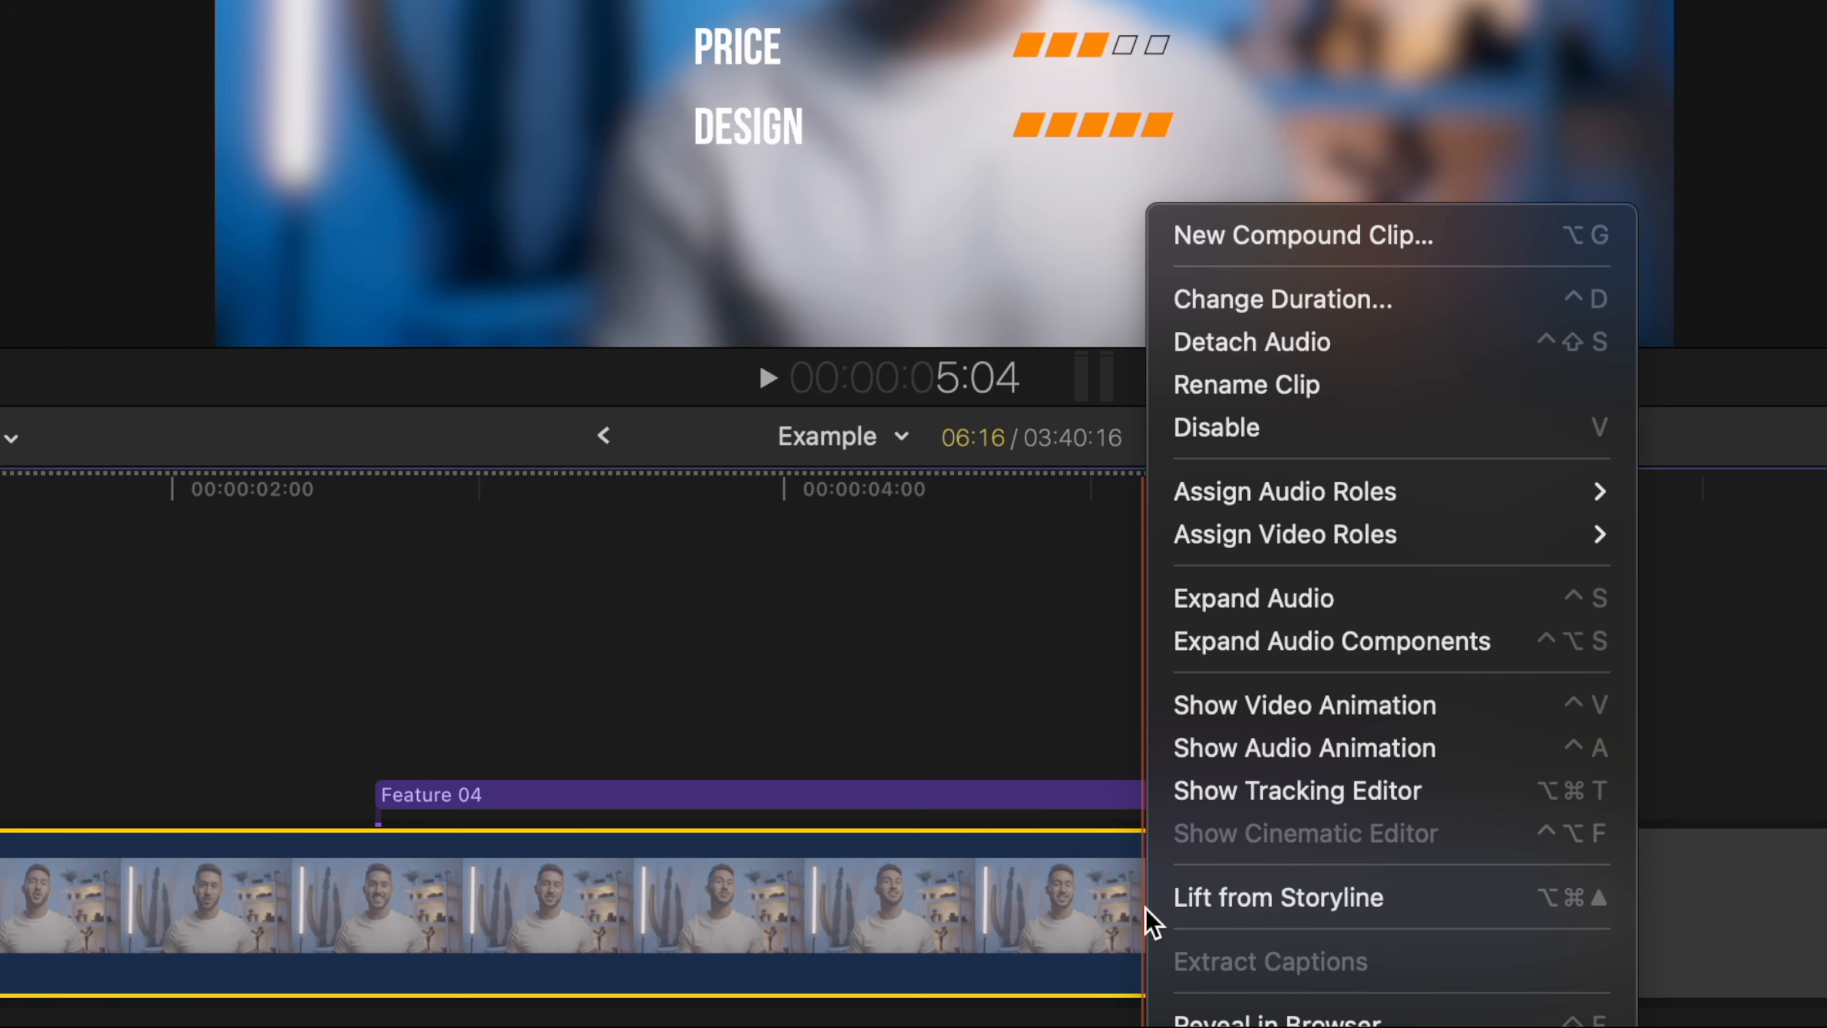
left_click(1290, 709)
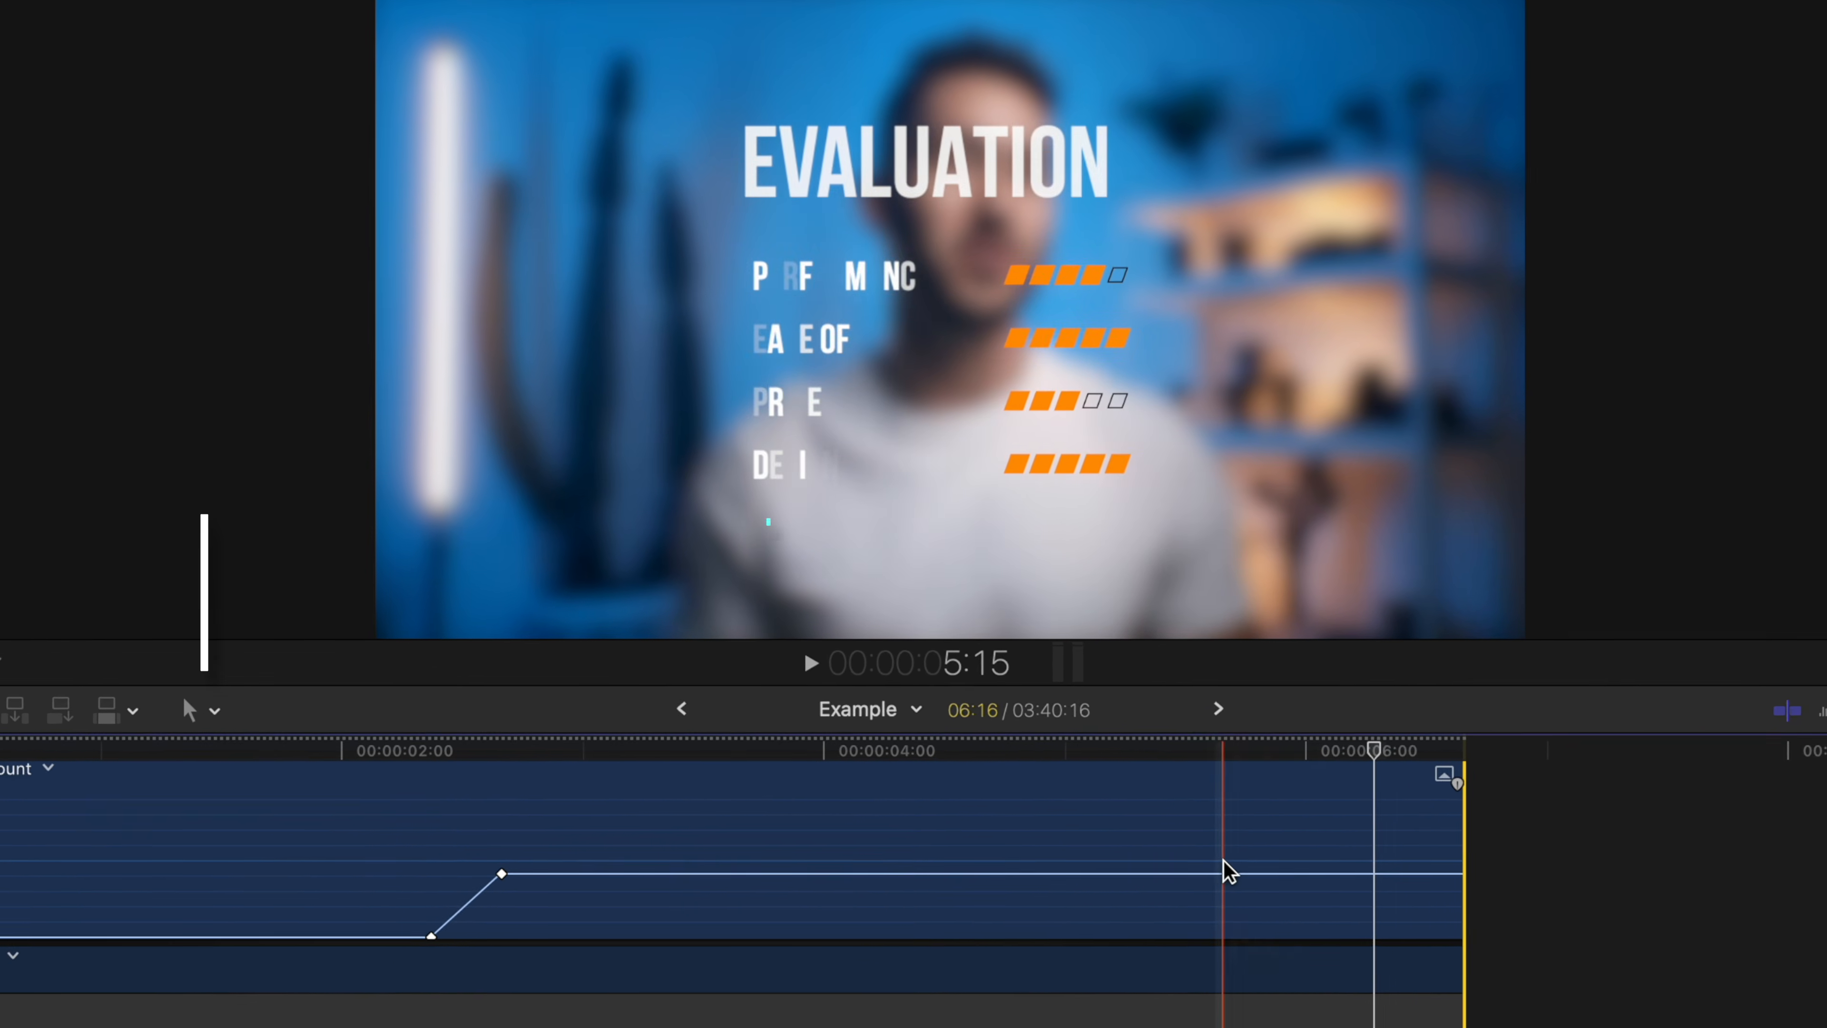
Add two Amount keyframes near the end of the Feature 04 title, lower the last one to no blur, and play back
key("alt+k")
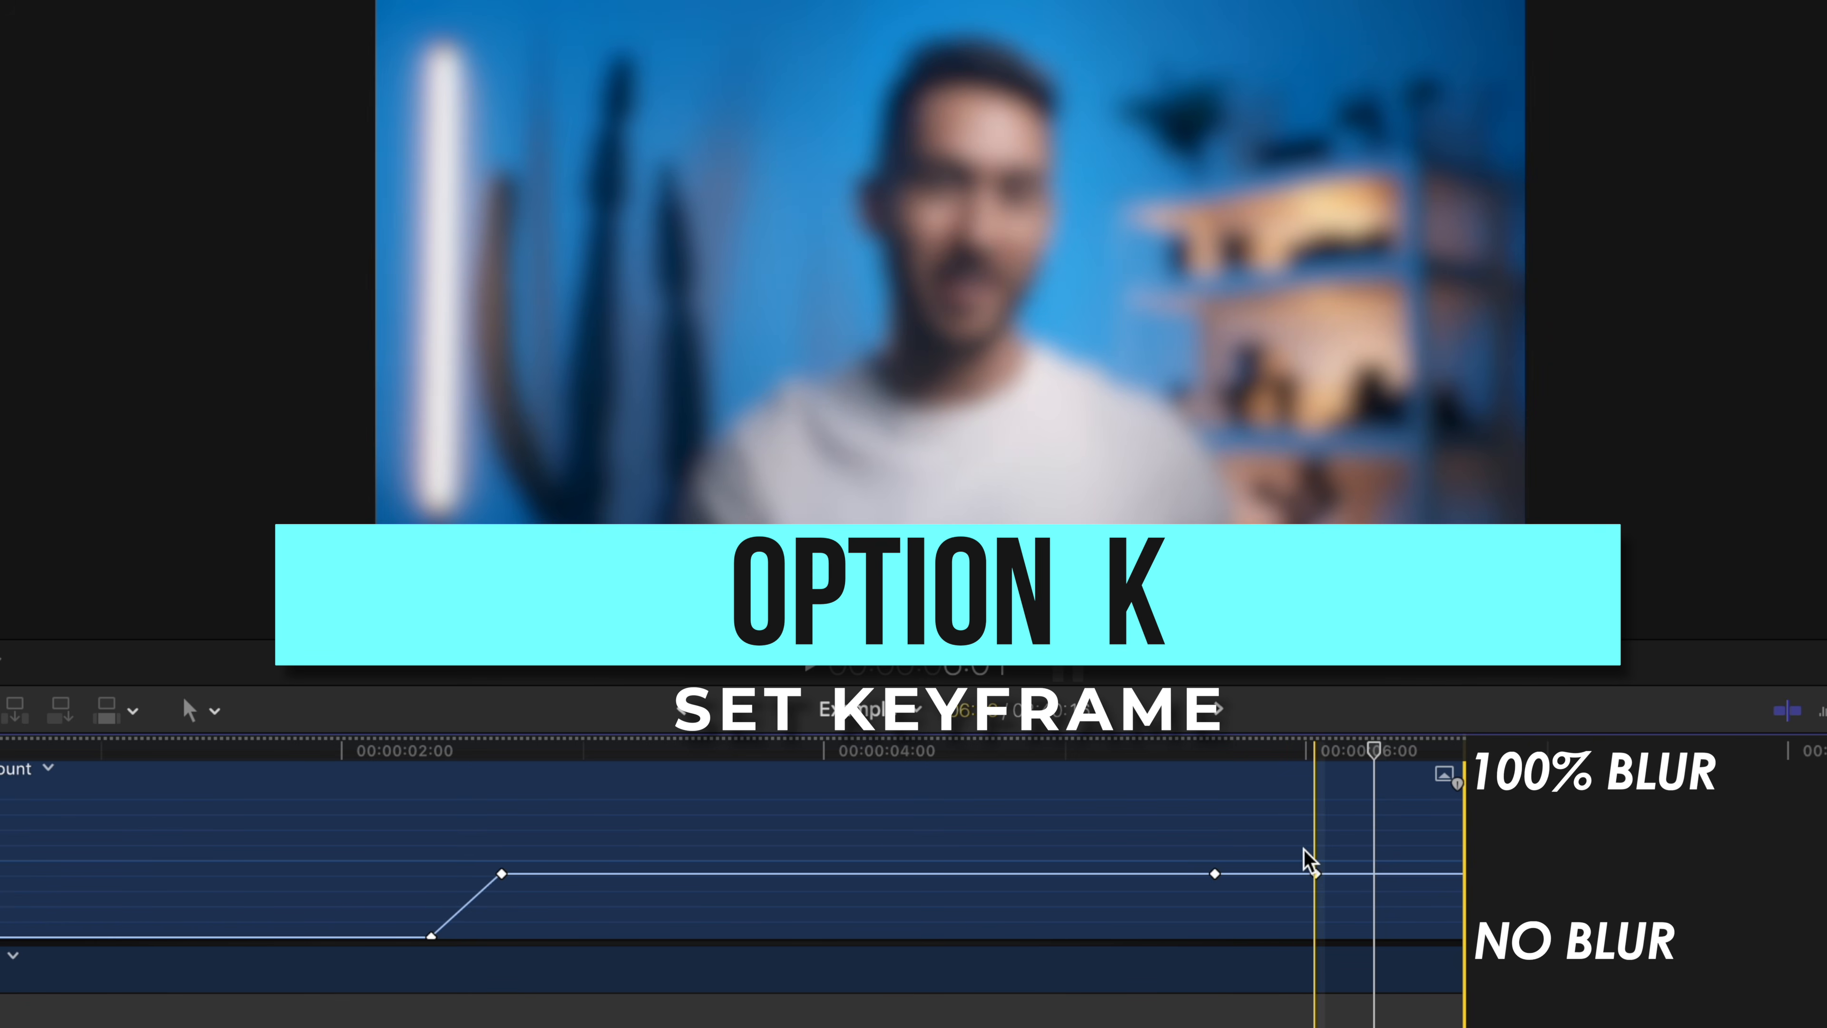
key("alt+k")
left_click_drag(1380, 903, 1386, 992)
key("space")
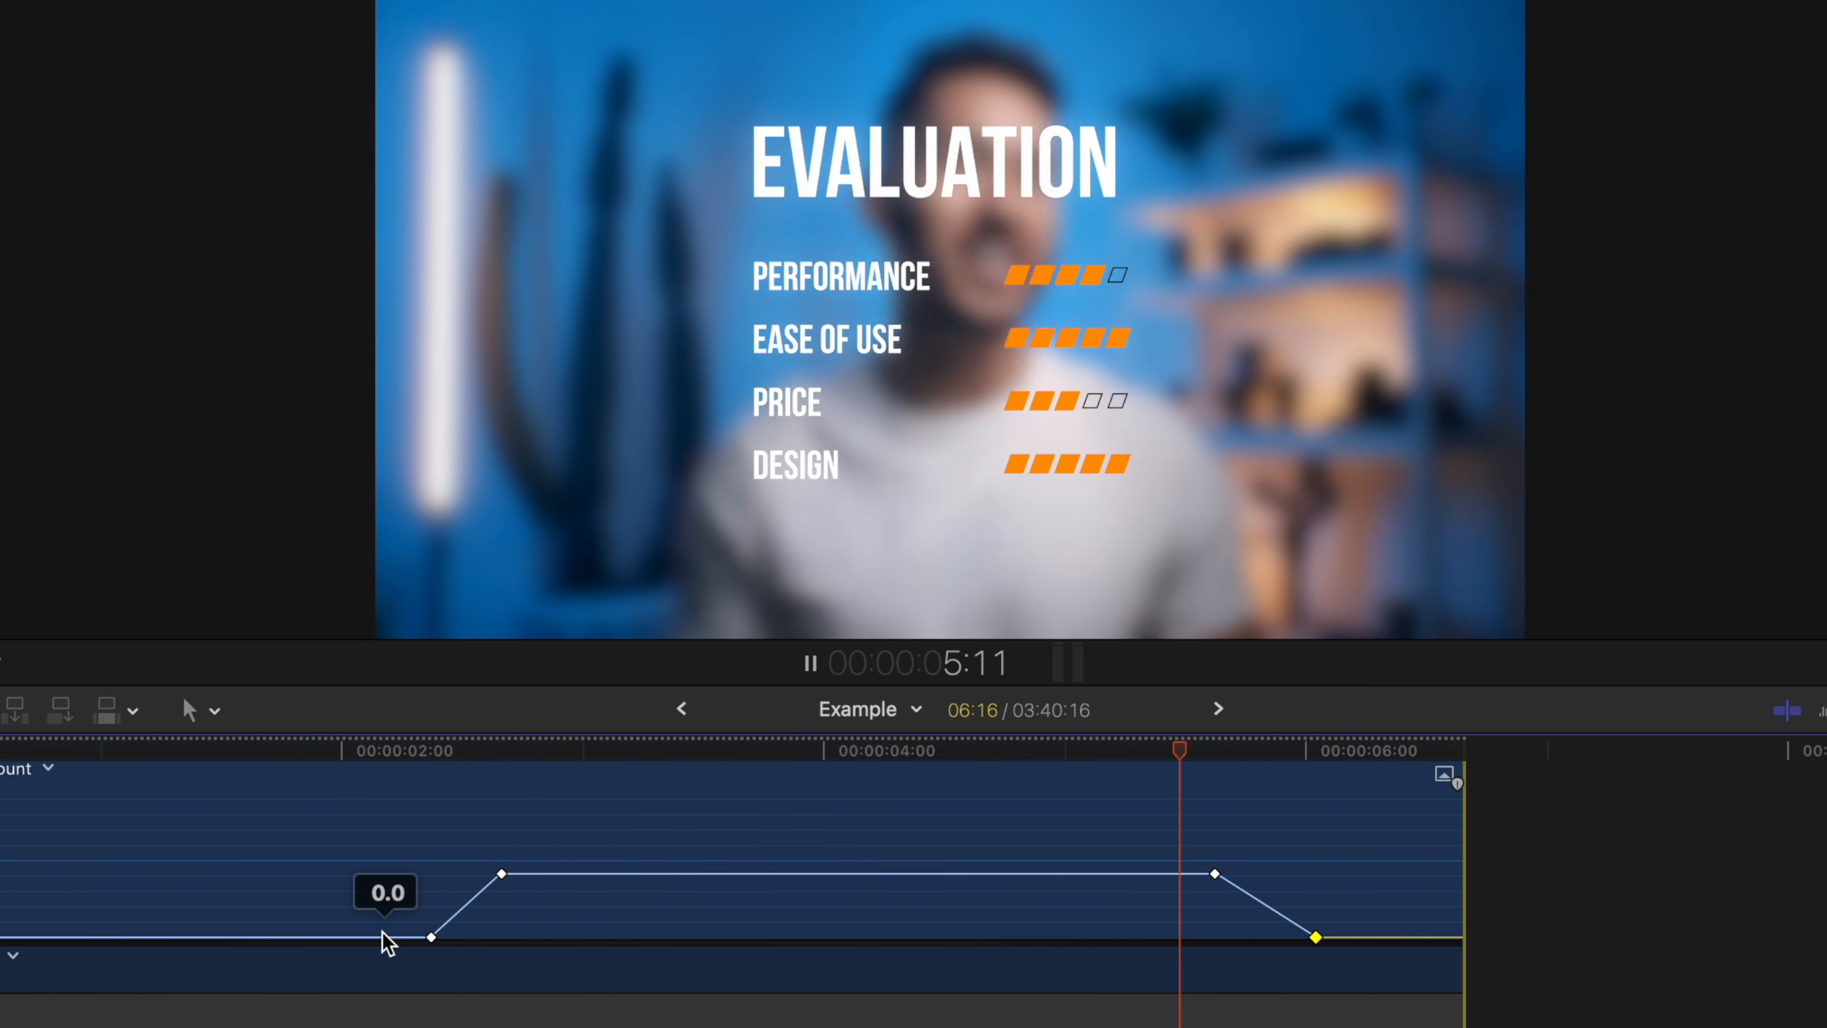
Lengthen both blur ramps by moving the first Amount keyframe earlier and the last one later, and play the result
key("space")
left_click_drag(432, 936, 381, 936)
left_click(1316, 937)
left_click_drag(1320, 940, 1341, 939)
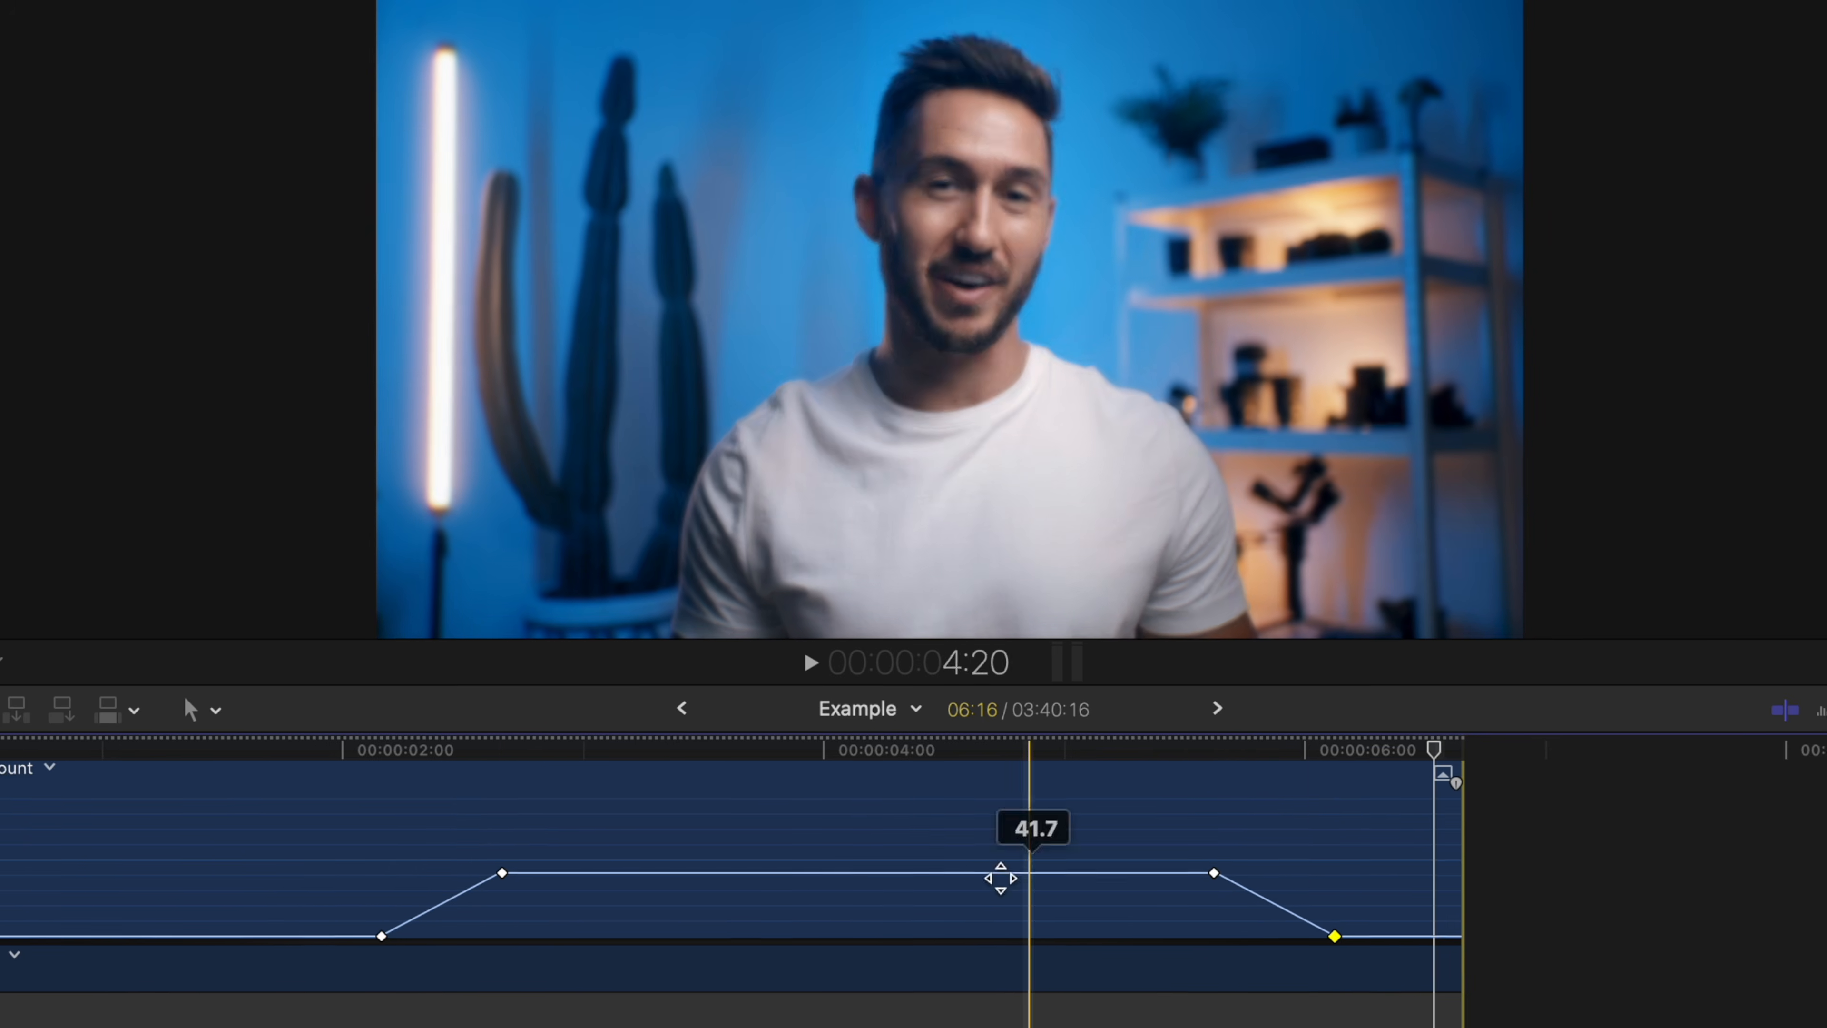
key("space")
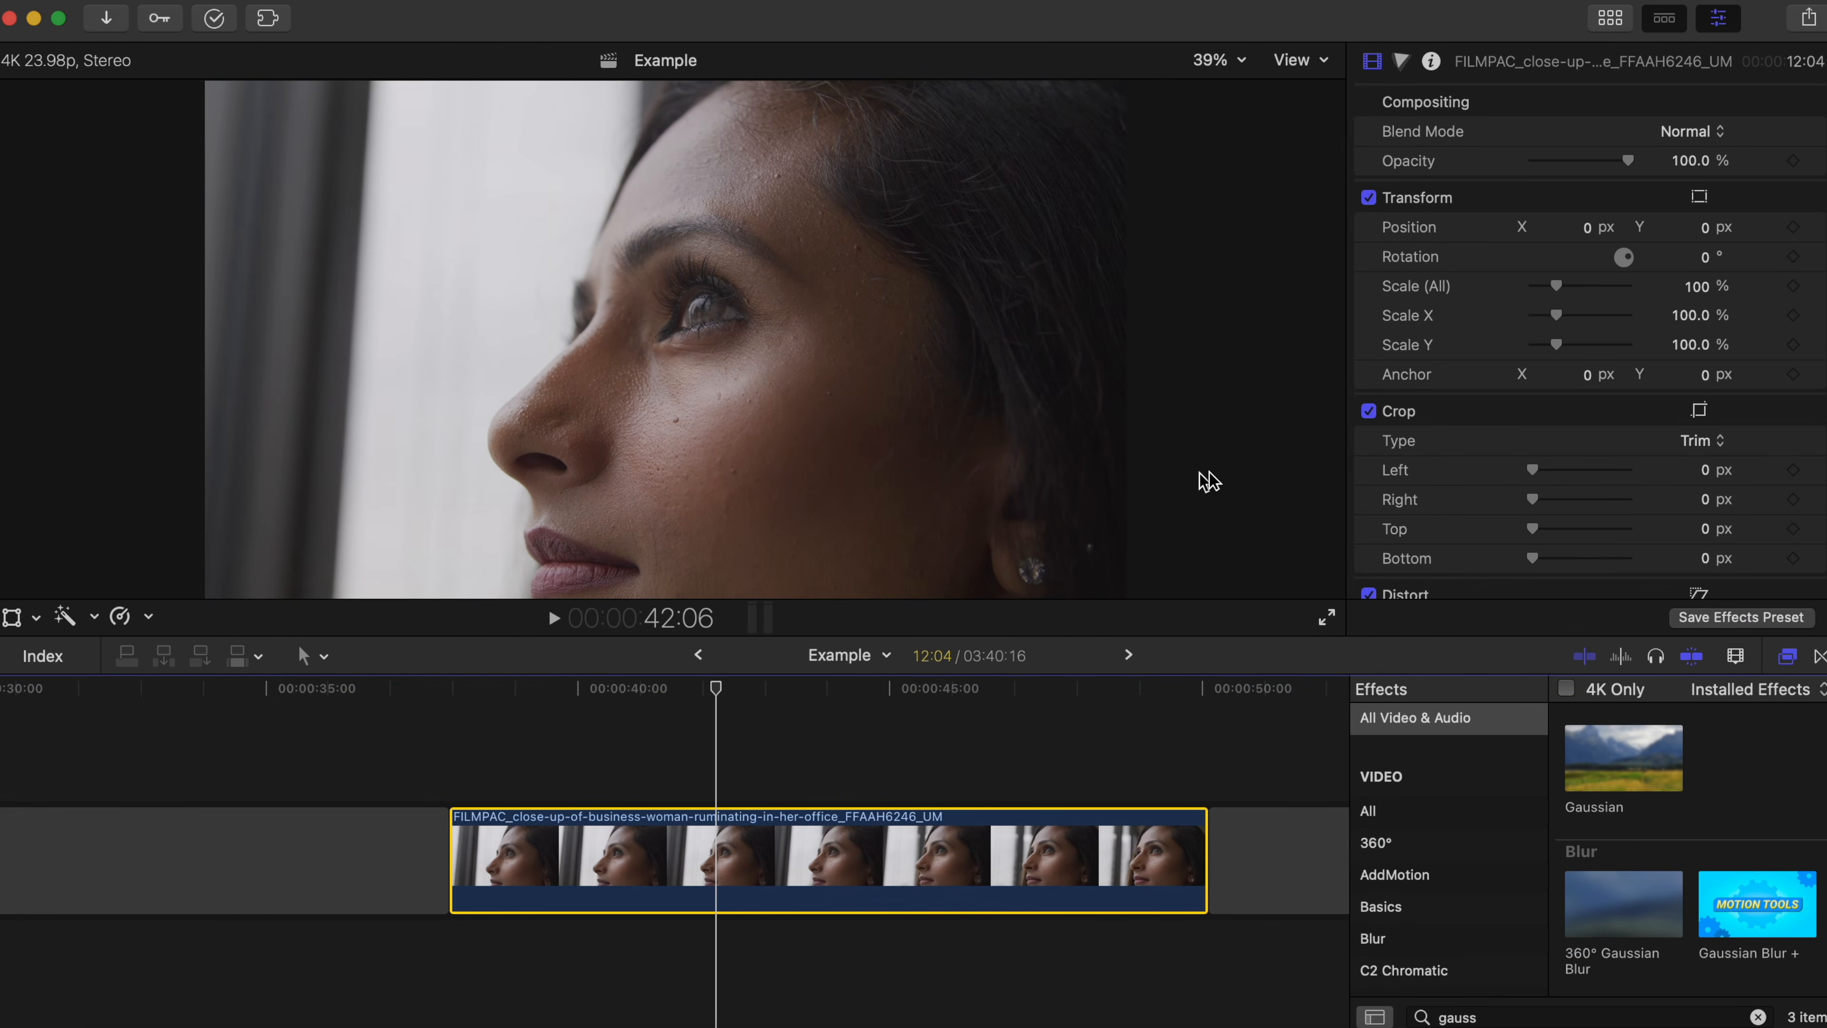
Apply the Gaussian effect to the businesswoman close-up clip and add a color mask sampled from her cheek
double_click(1624, 759)
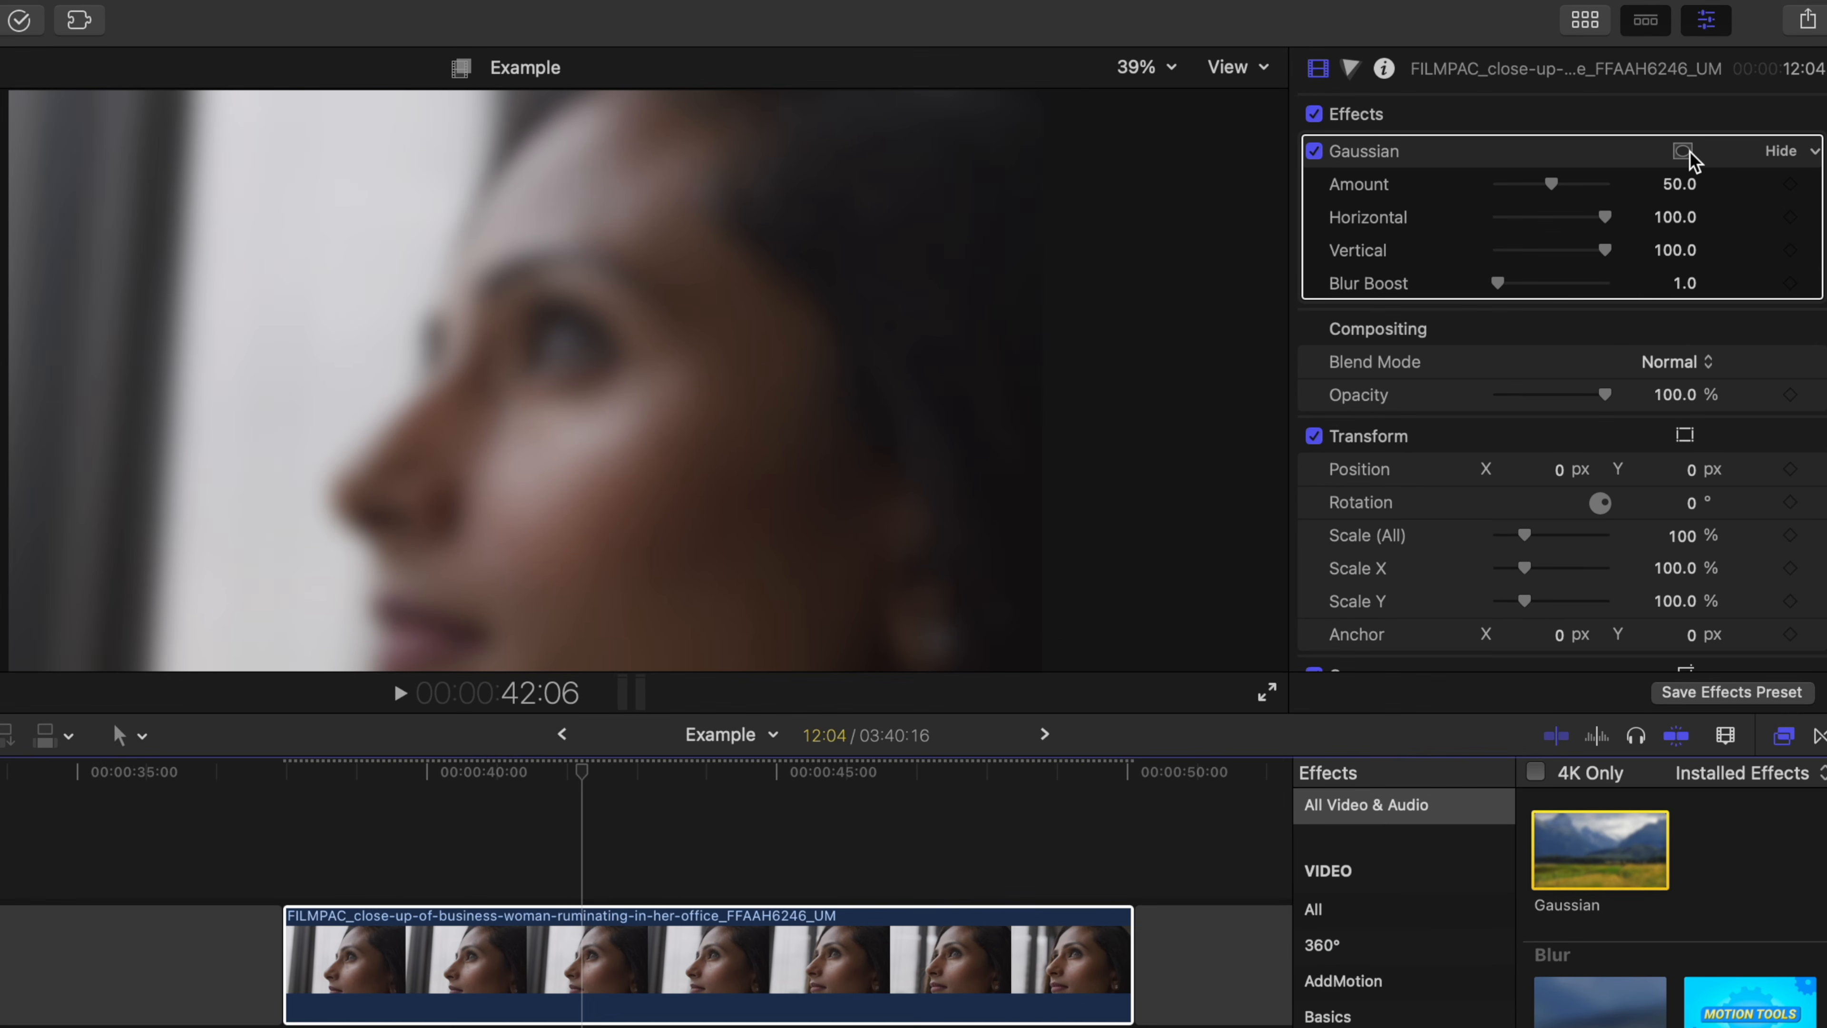
left_click(1749, 119)
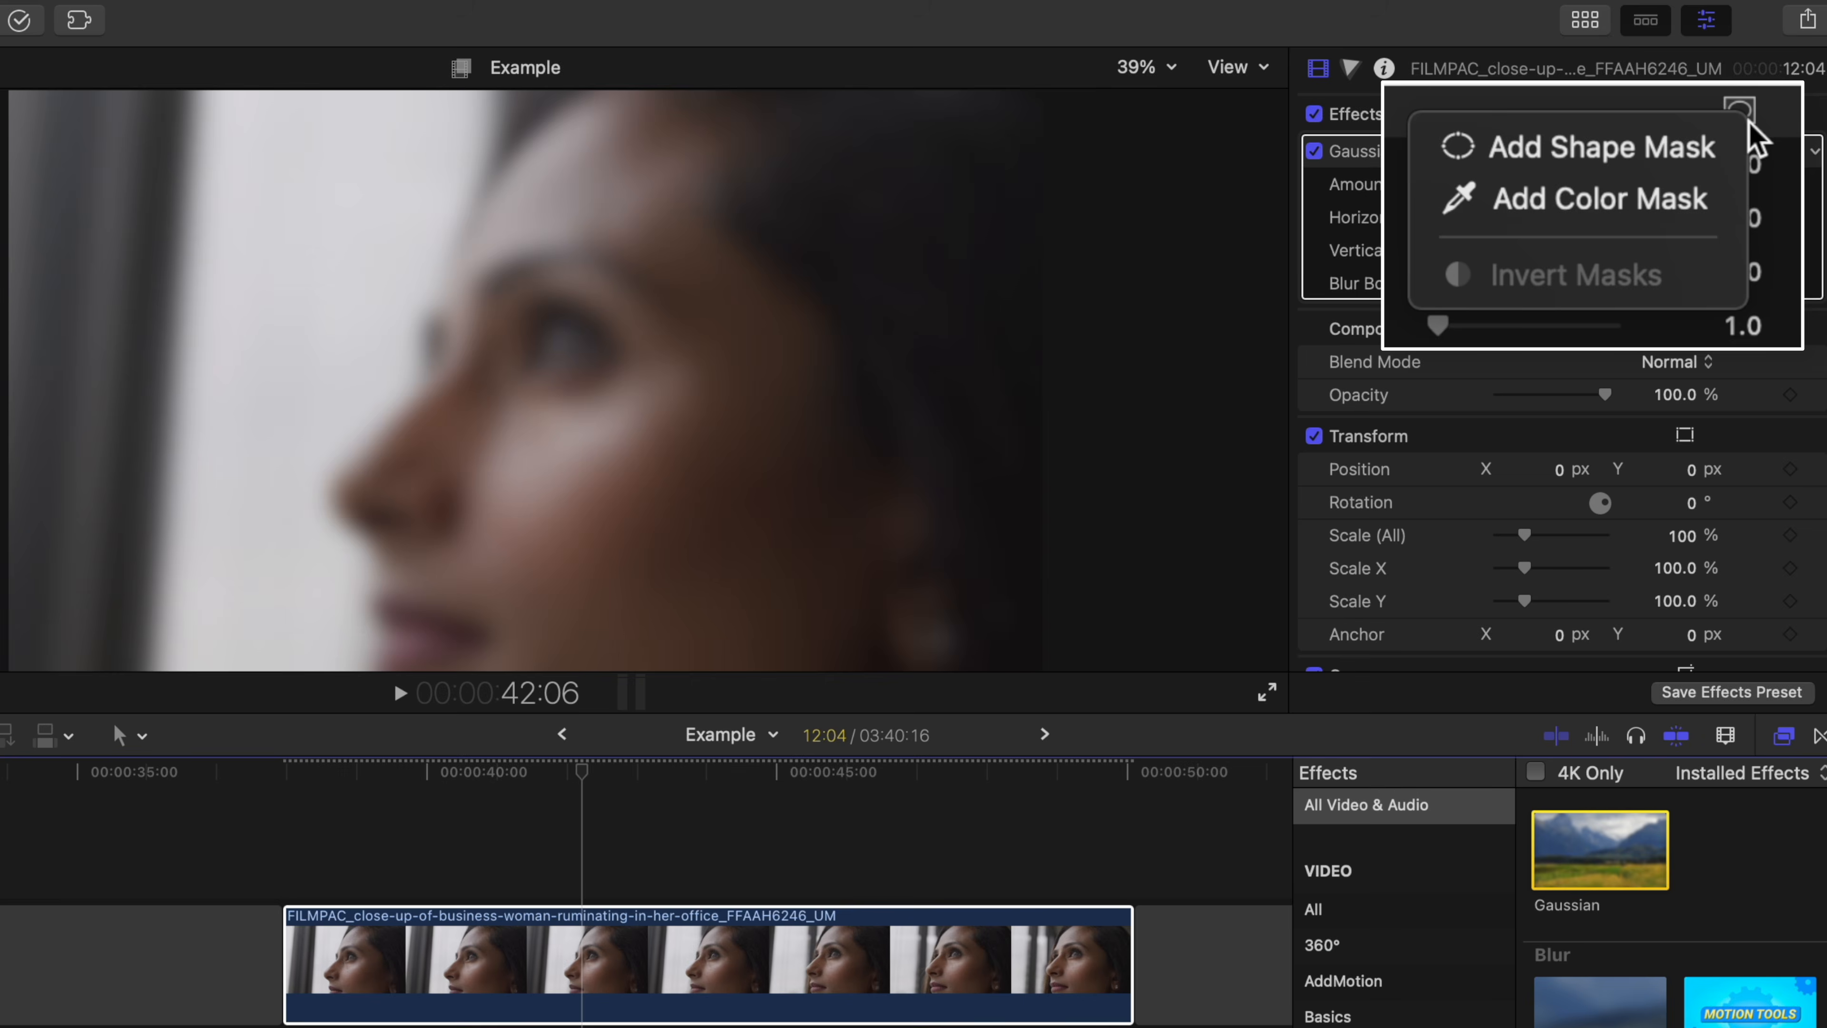
left_click(1697, 215)
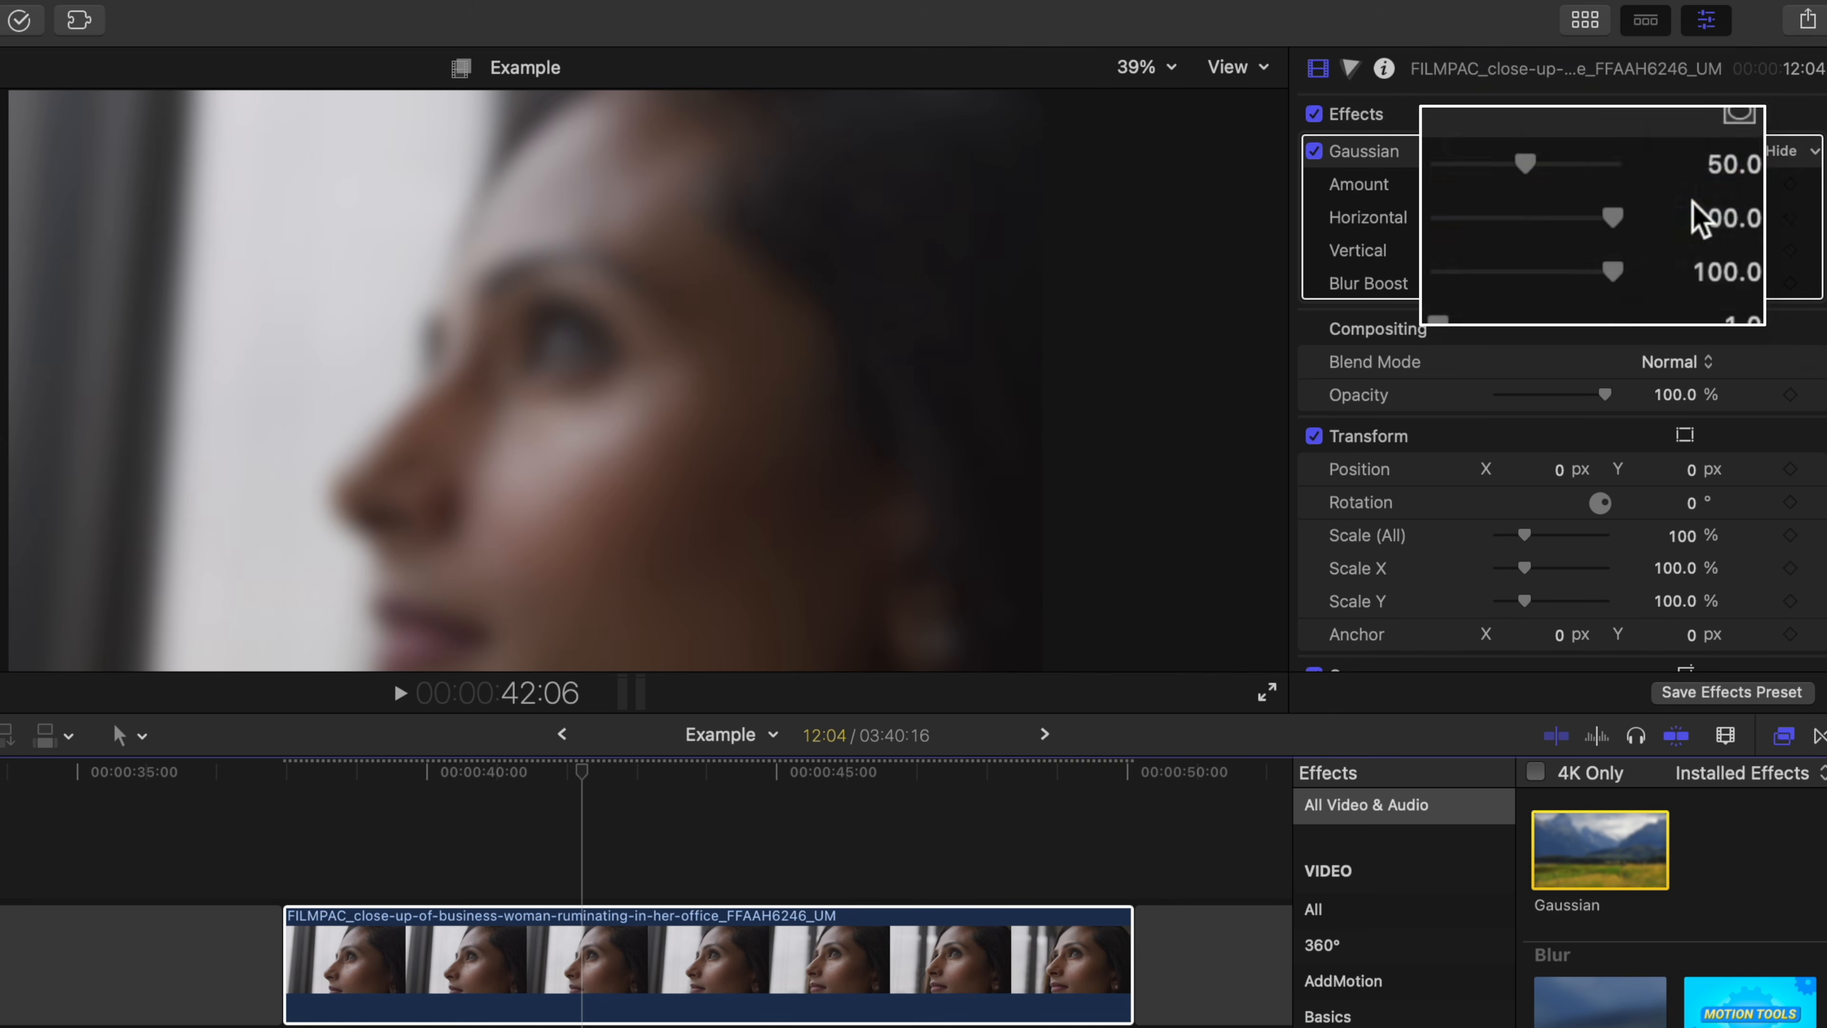
left_click(607, 480)
left_click_drag(601, 480, 590, 468)
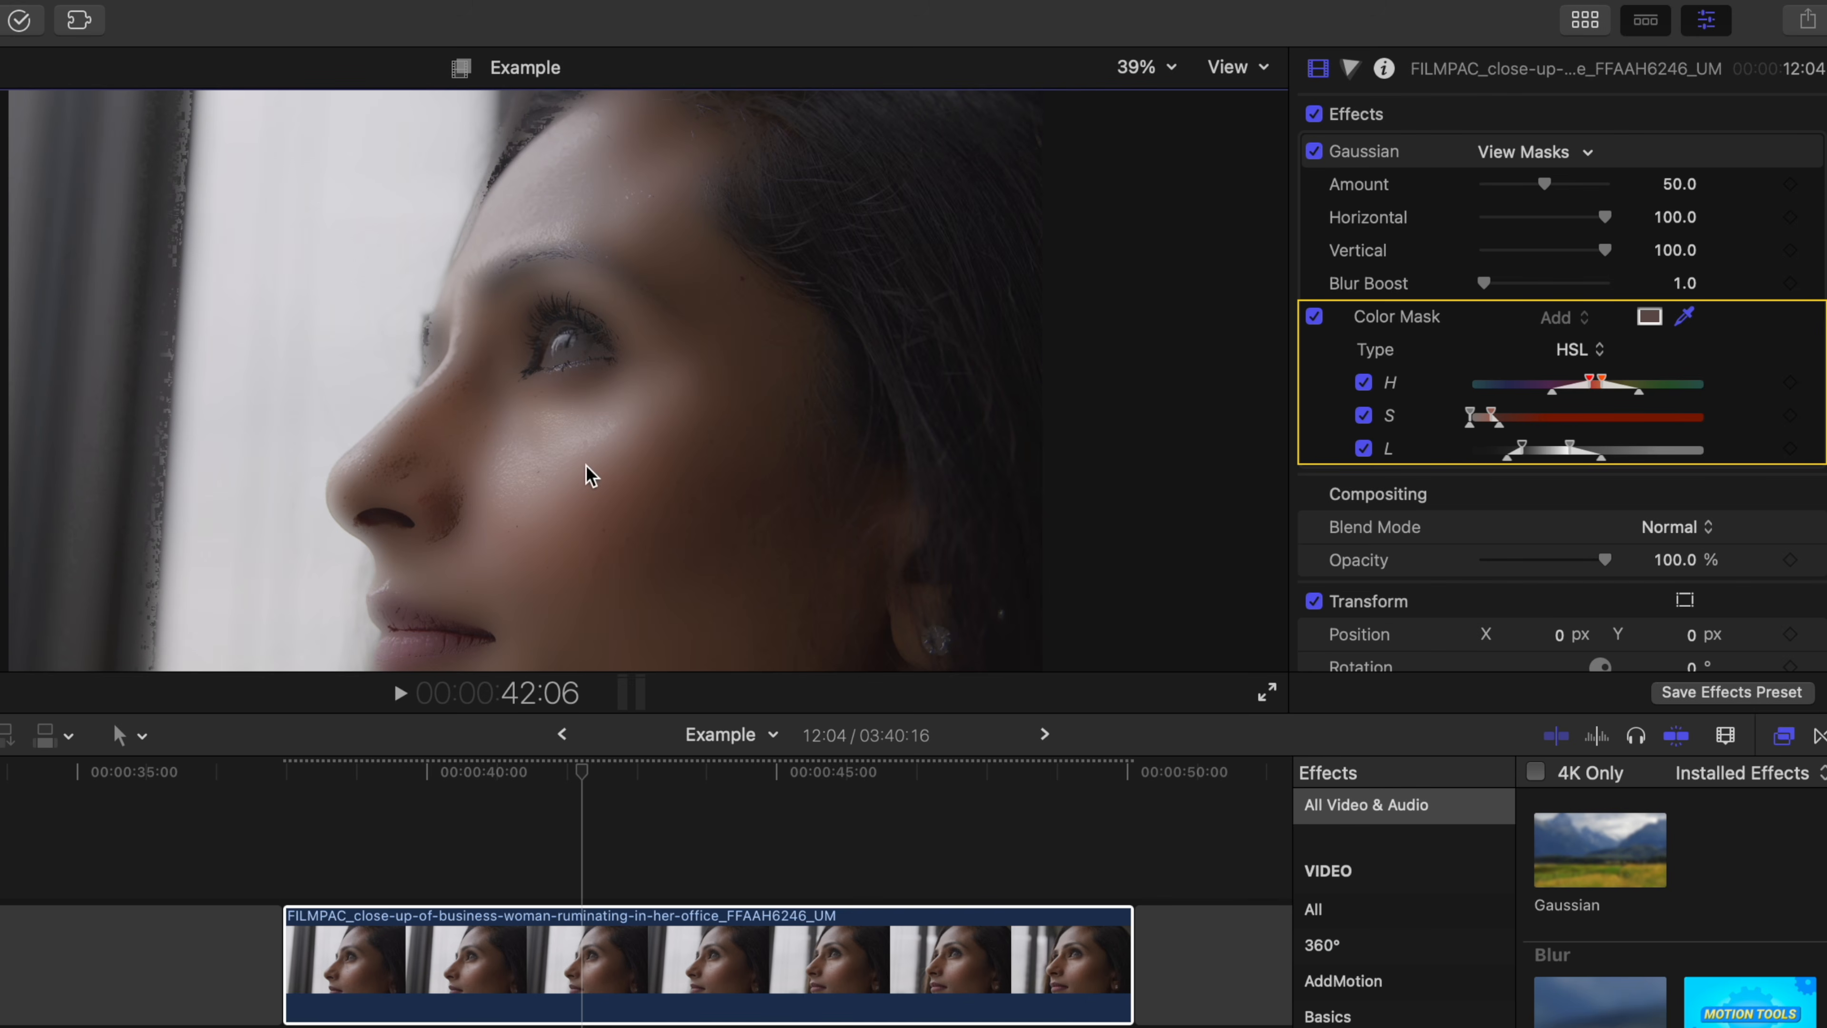
Refine the Gaussian color mask's saturation and luminance ranges in mask view so it covers the facial skin
left_click(1523, 153)
left_click_drag(1522, 483, 1539, 485)
left_click(1471, 429)
left_click_drag(1471, 428, 1539, 449)
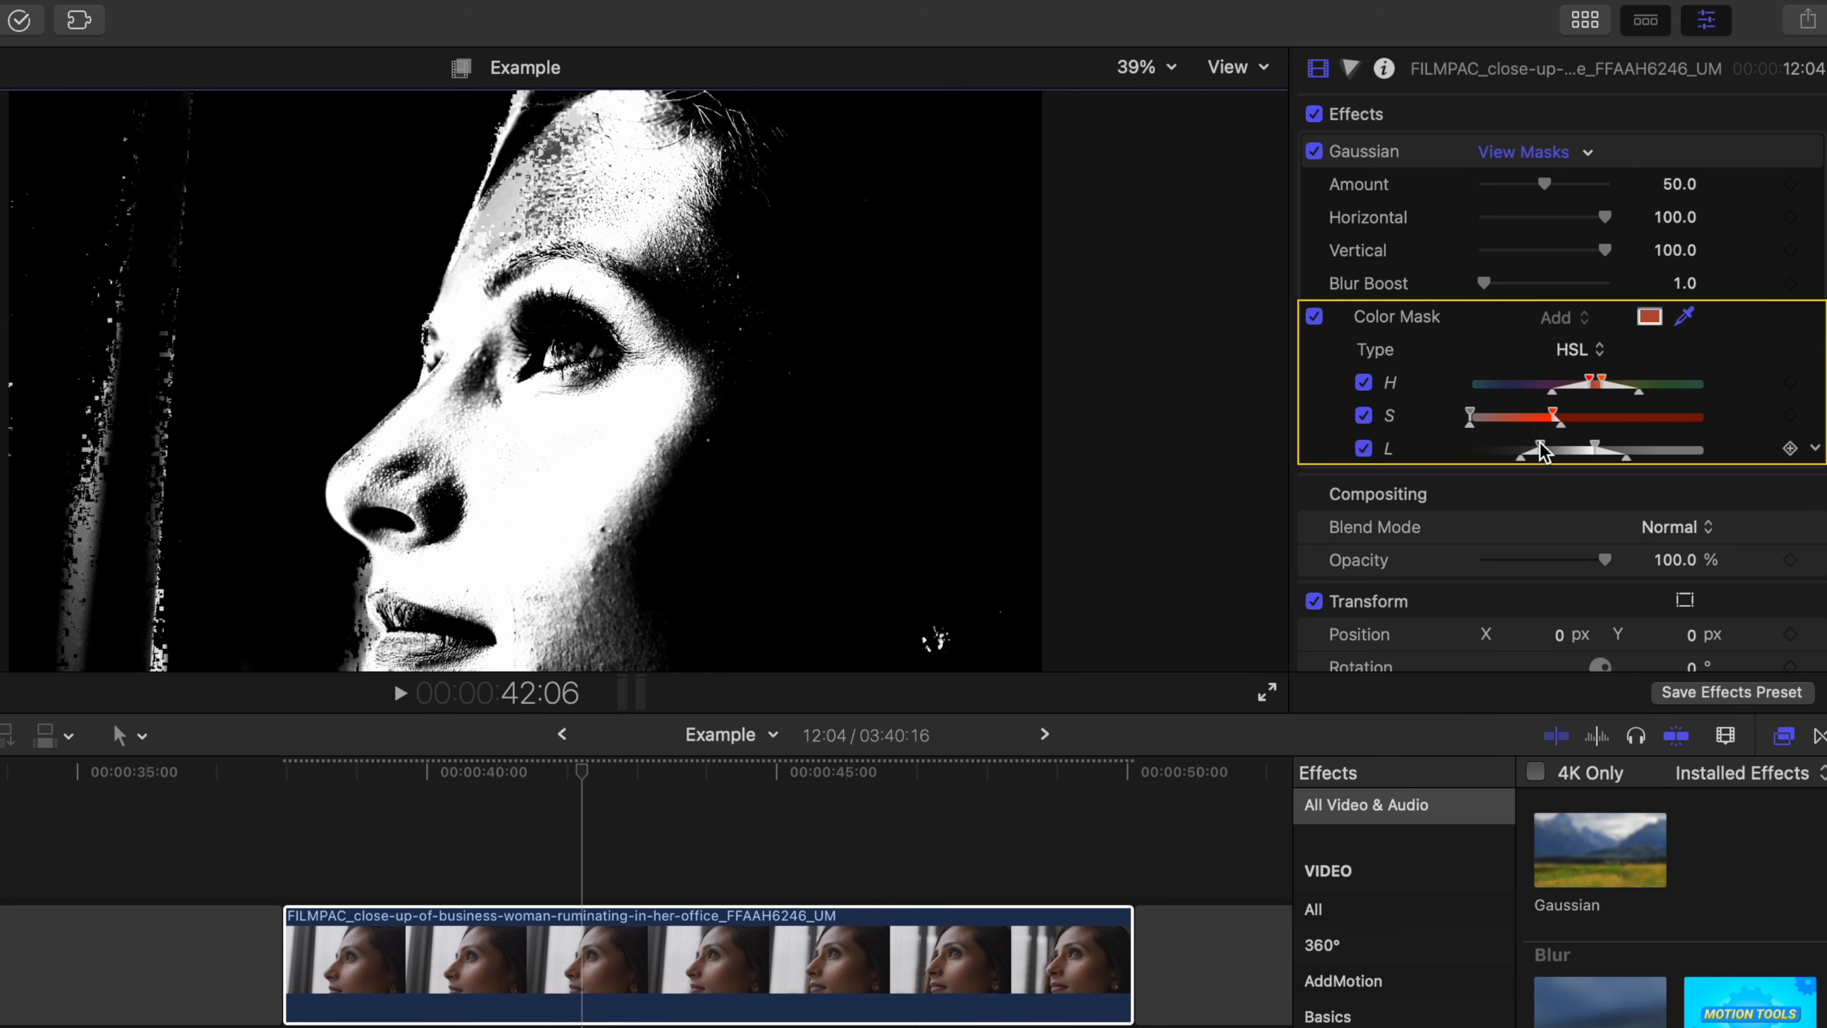
left_click(1525, 152)
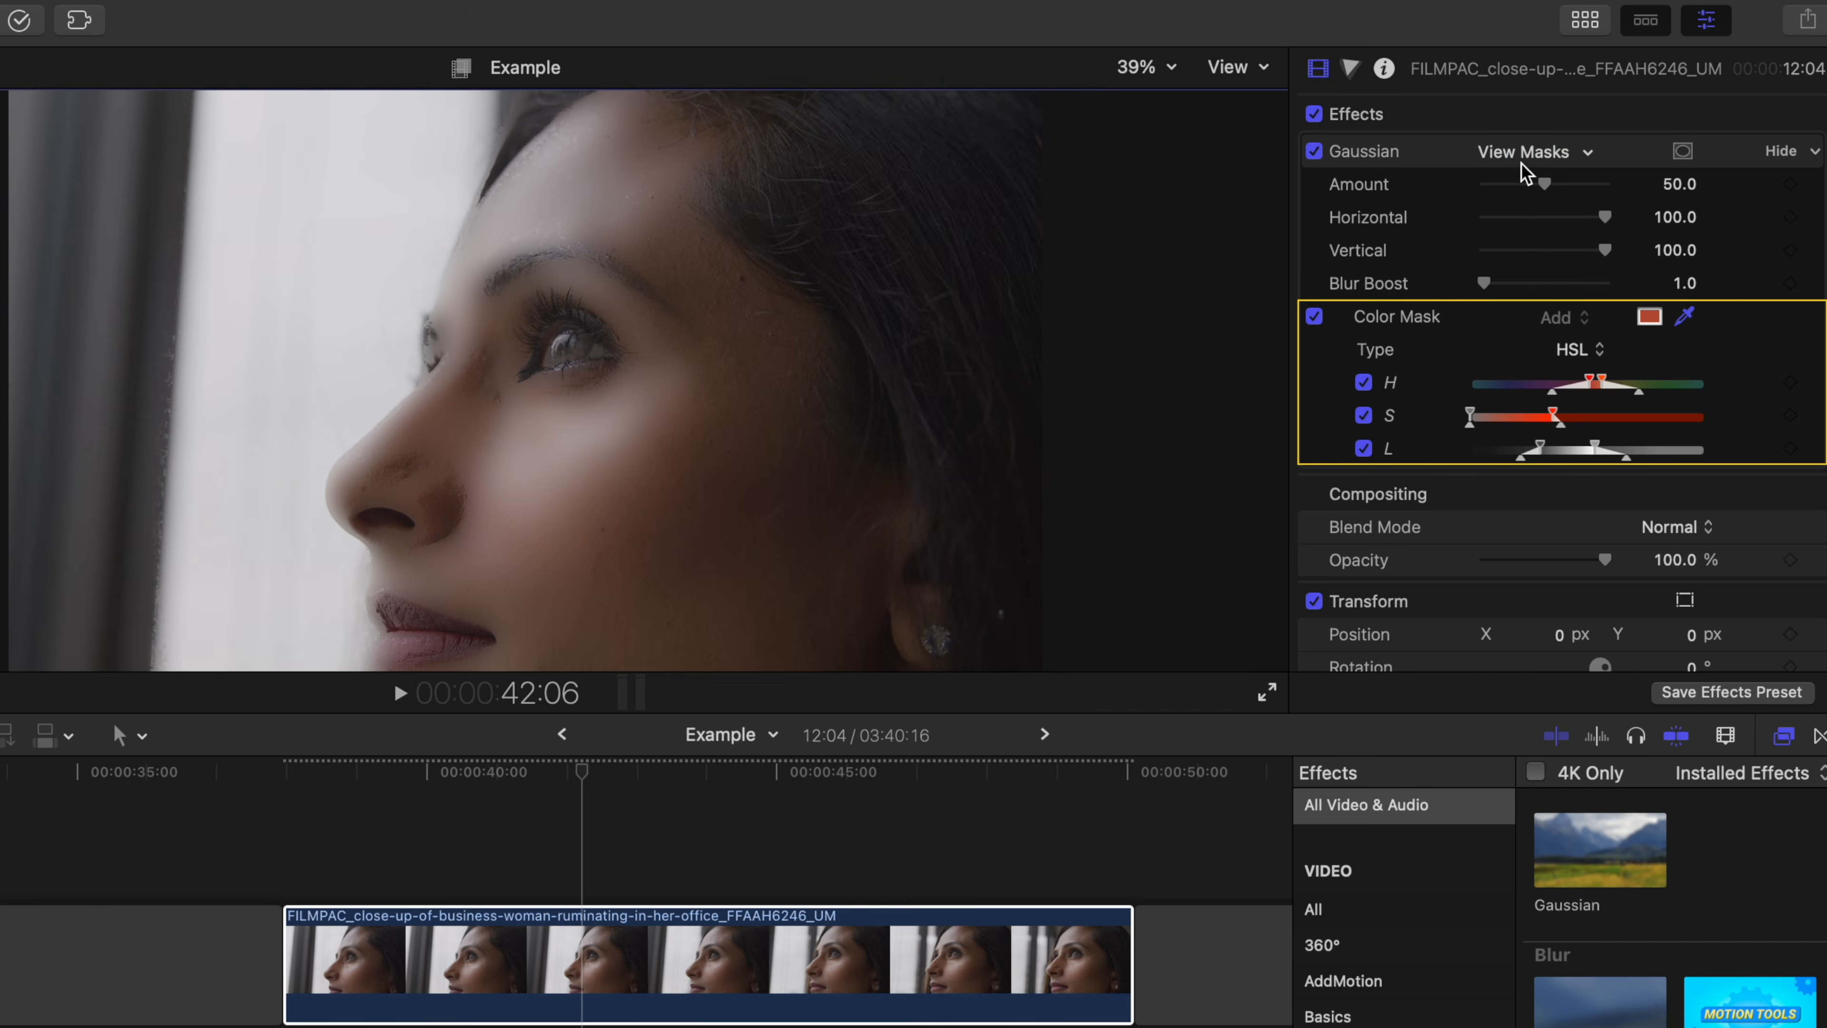
Lower the Gaussian Amount to 4.89 and toggle the clip's effects off and on to compare
left_click_drag(1541, 183, 1485, 188)
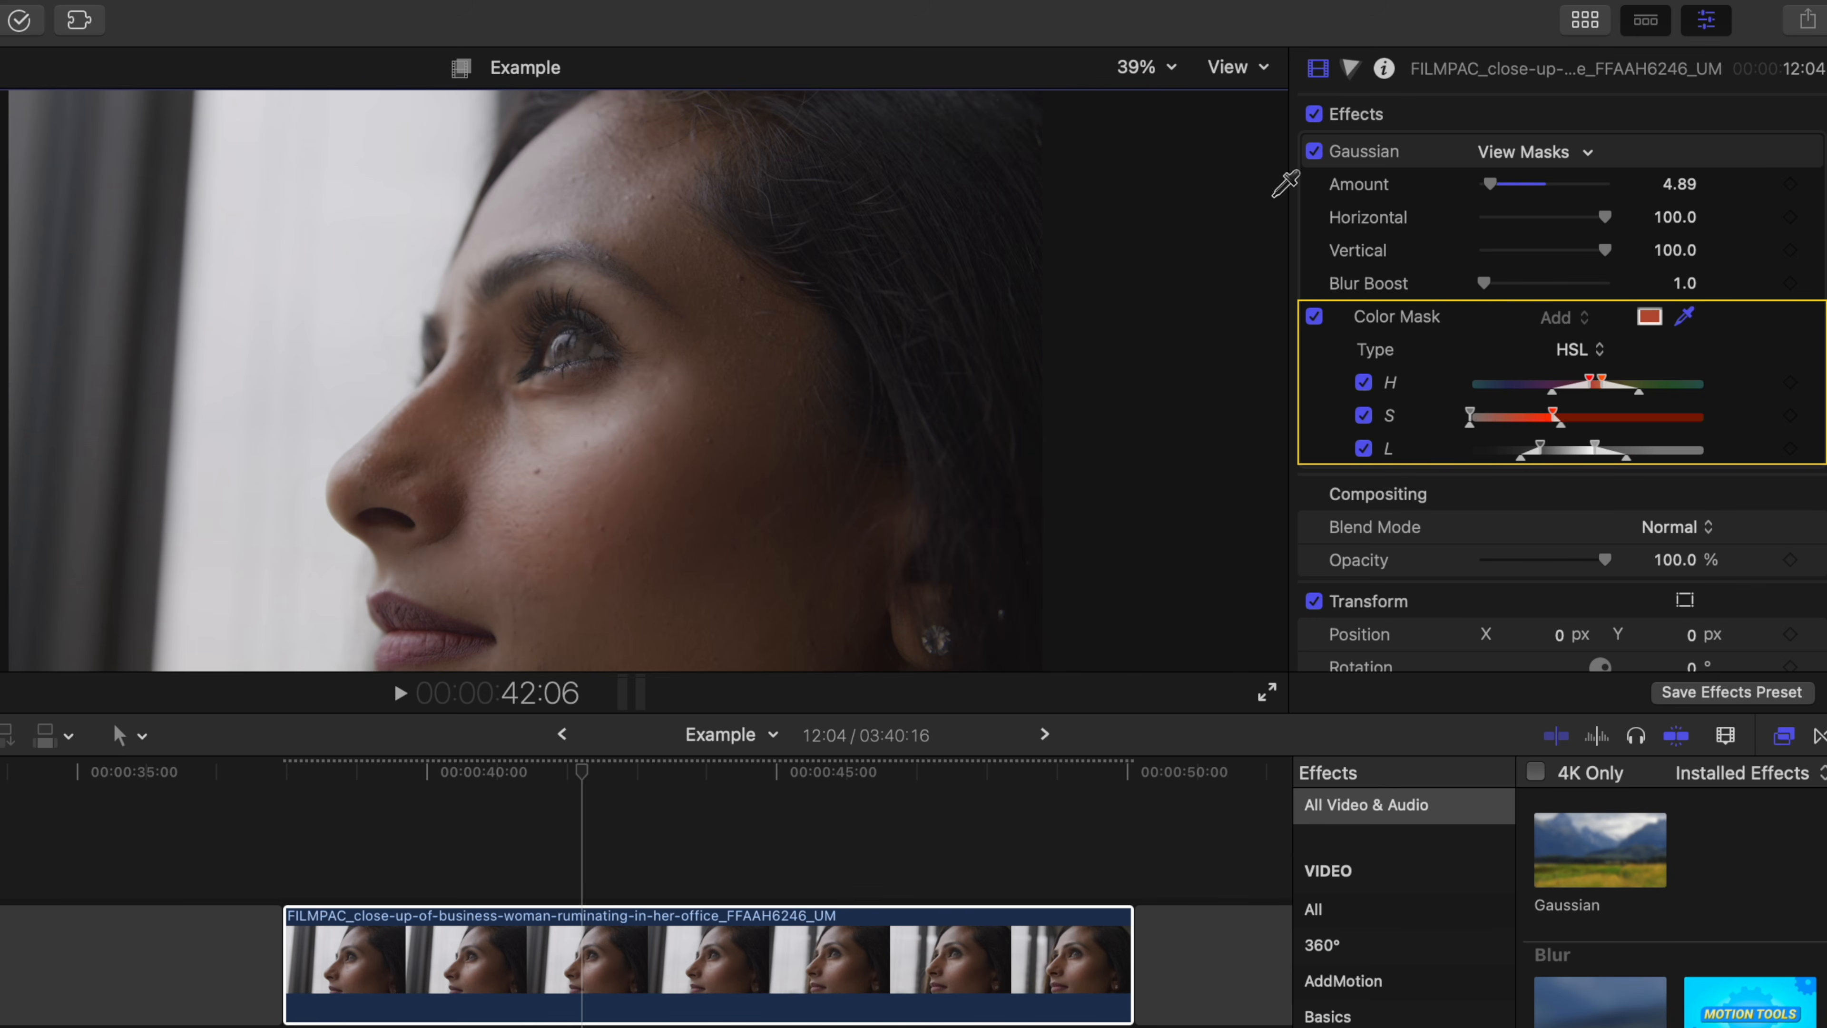
left_click(1316, 113)
left_click(1316, 115)
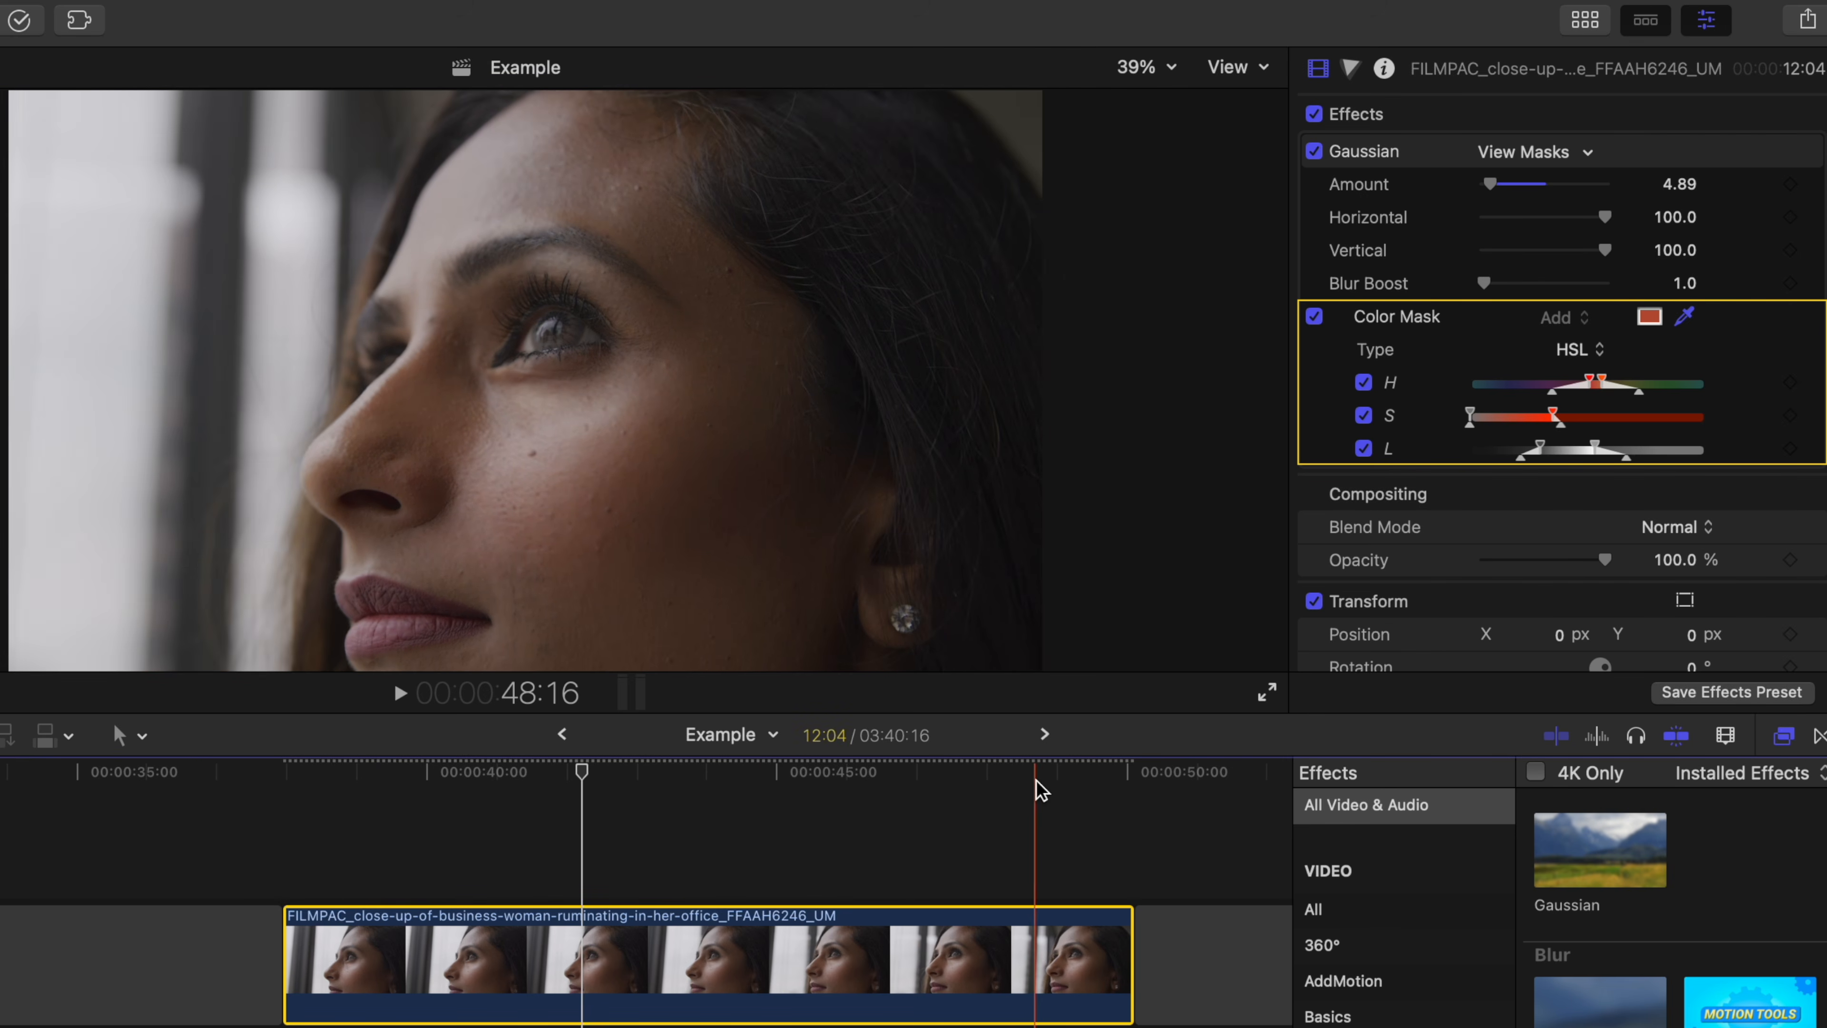
Compare the skin with and without effects at 00:00:48:16
left_click(1033, 820)
left_click(1315, 115)
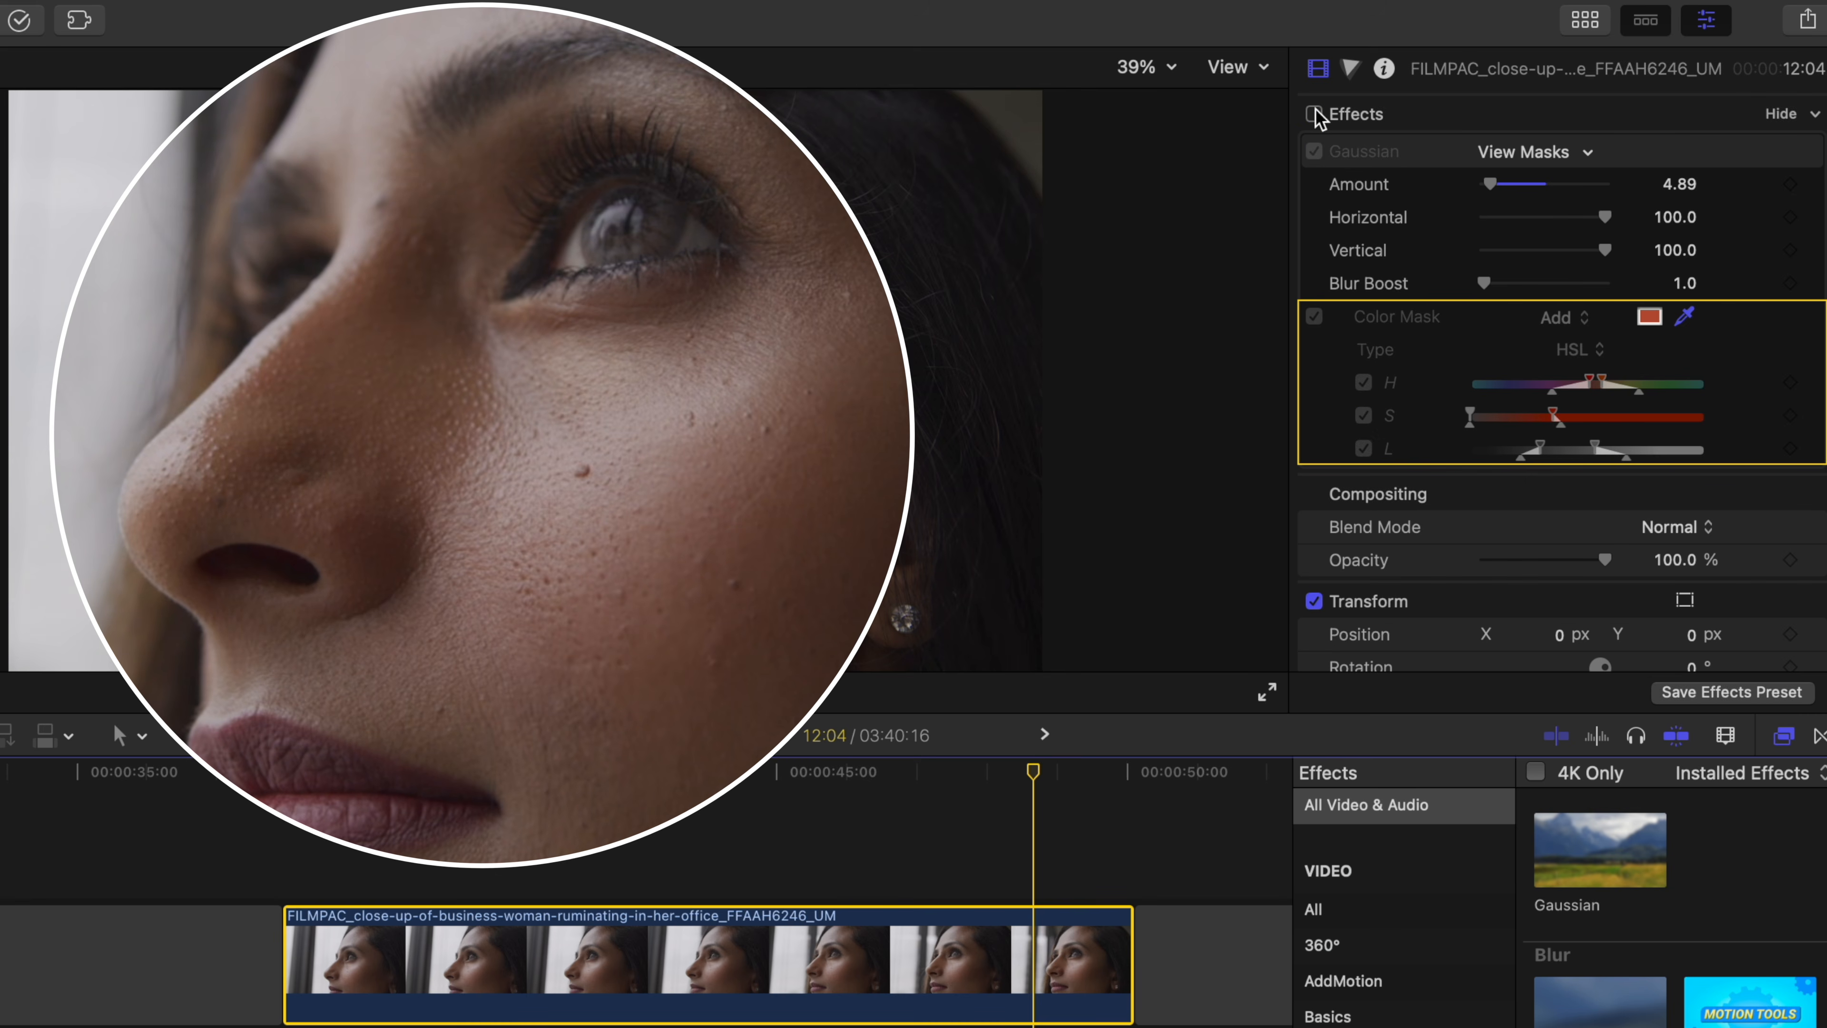
left_click(1314, 114)
left_click(1314, 115)
left_click(1314, 115)
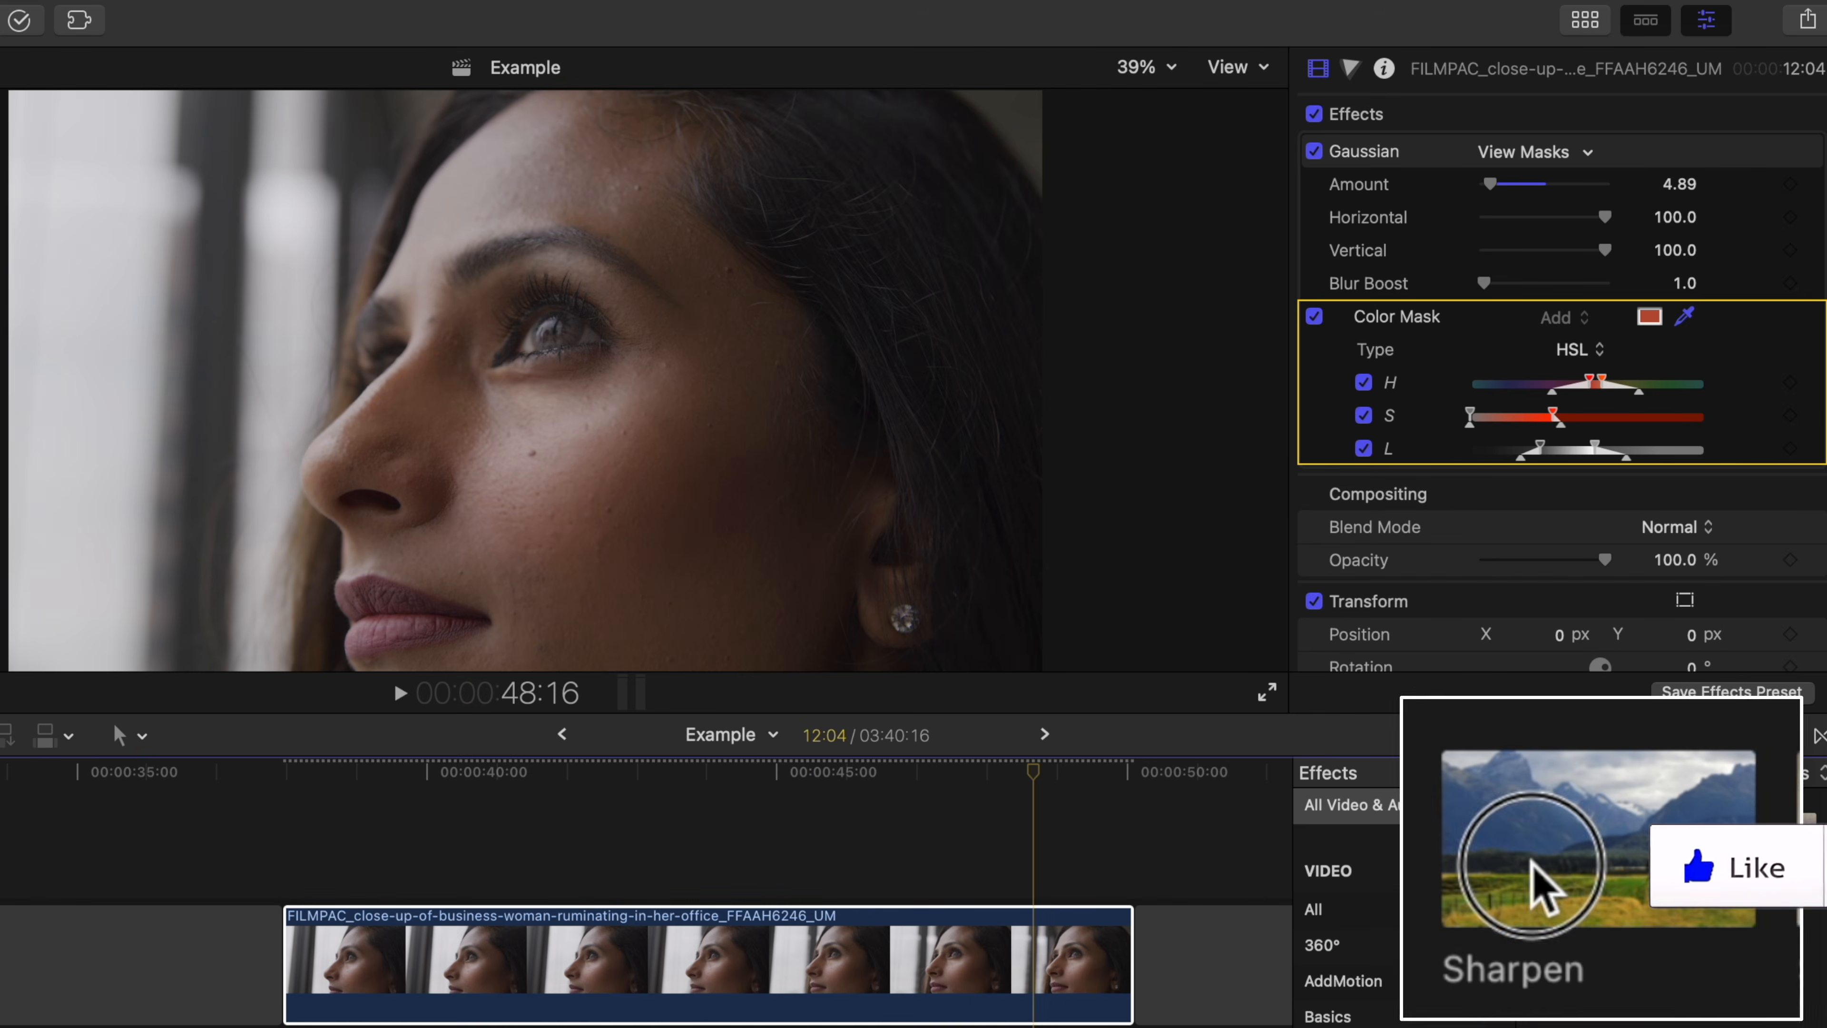
Apply the Sharpen effect to the close-up clip and add a color mask sampled from her eye
double_click(1529, 877)
scroll(1566, 518, "down", 2)
left_click(1683, 347)
left_click(1673, 389)
left_click_drag(558, 330, 583, 343)
Refine the Sharpen color mask's luminance range in mask view and fine-tune the Sharpen Amount
left_click(1537, 349)
mouse_move(1500, 546)
left_mouse_down()
mouse_move(1571, 549)
mouse_move(1521, 551)
left_mouse_up()
left_click(1518, 351)
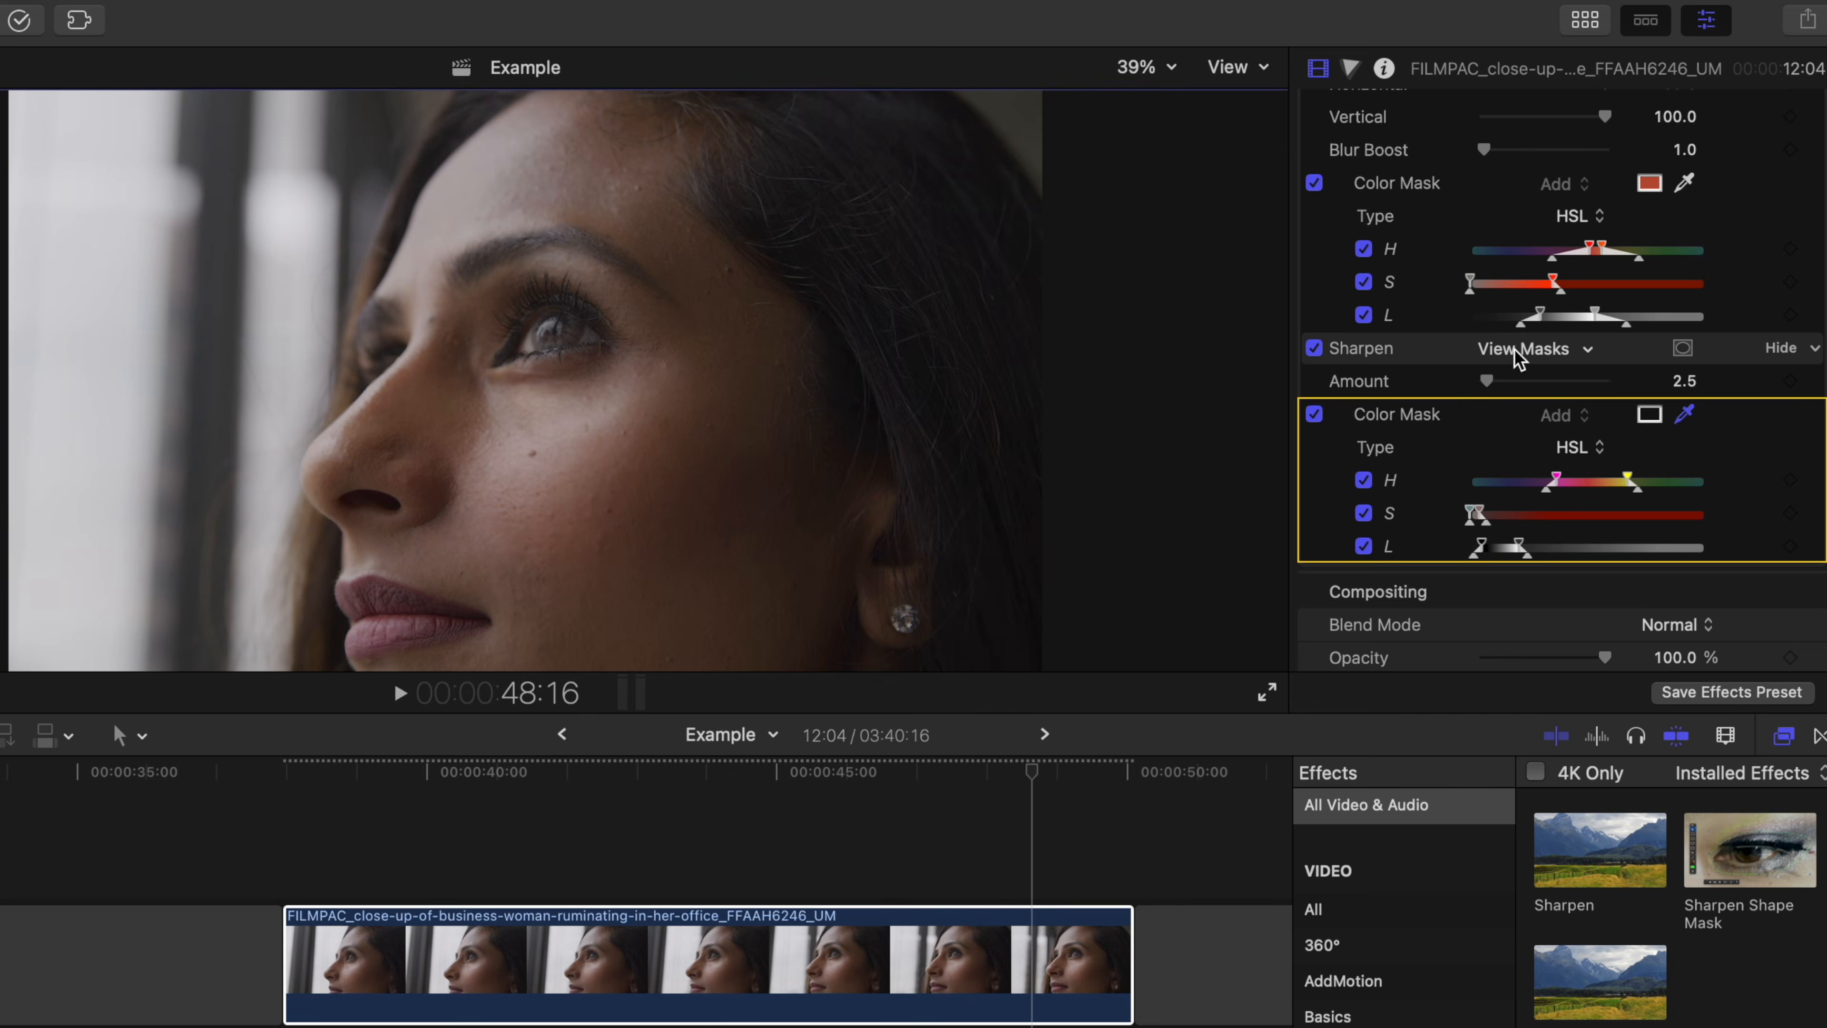
left_click_drag(1492, 385, 1488, 382)
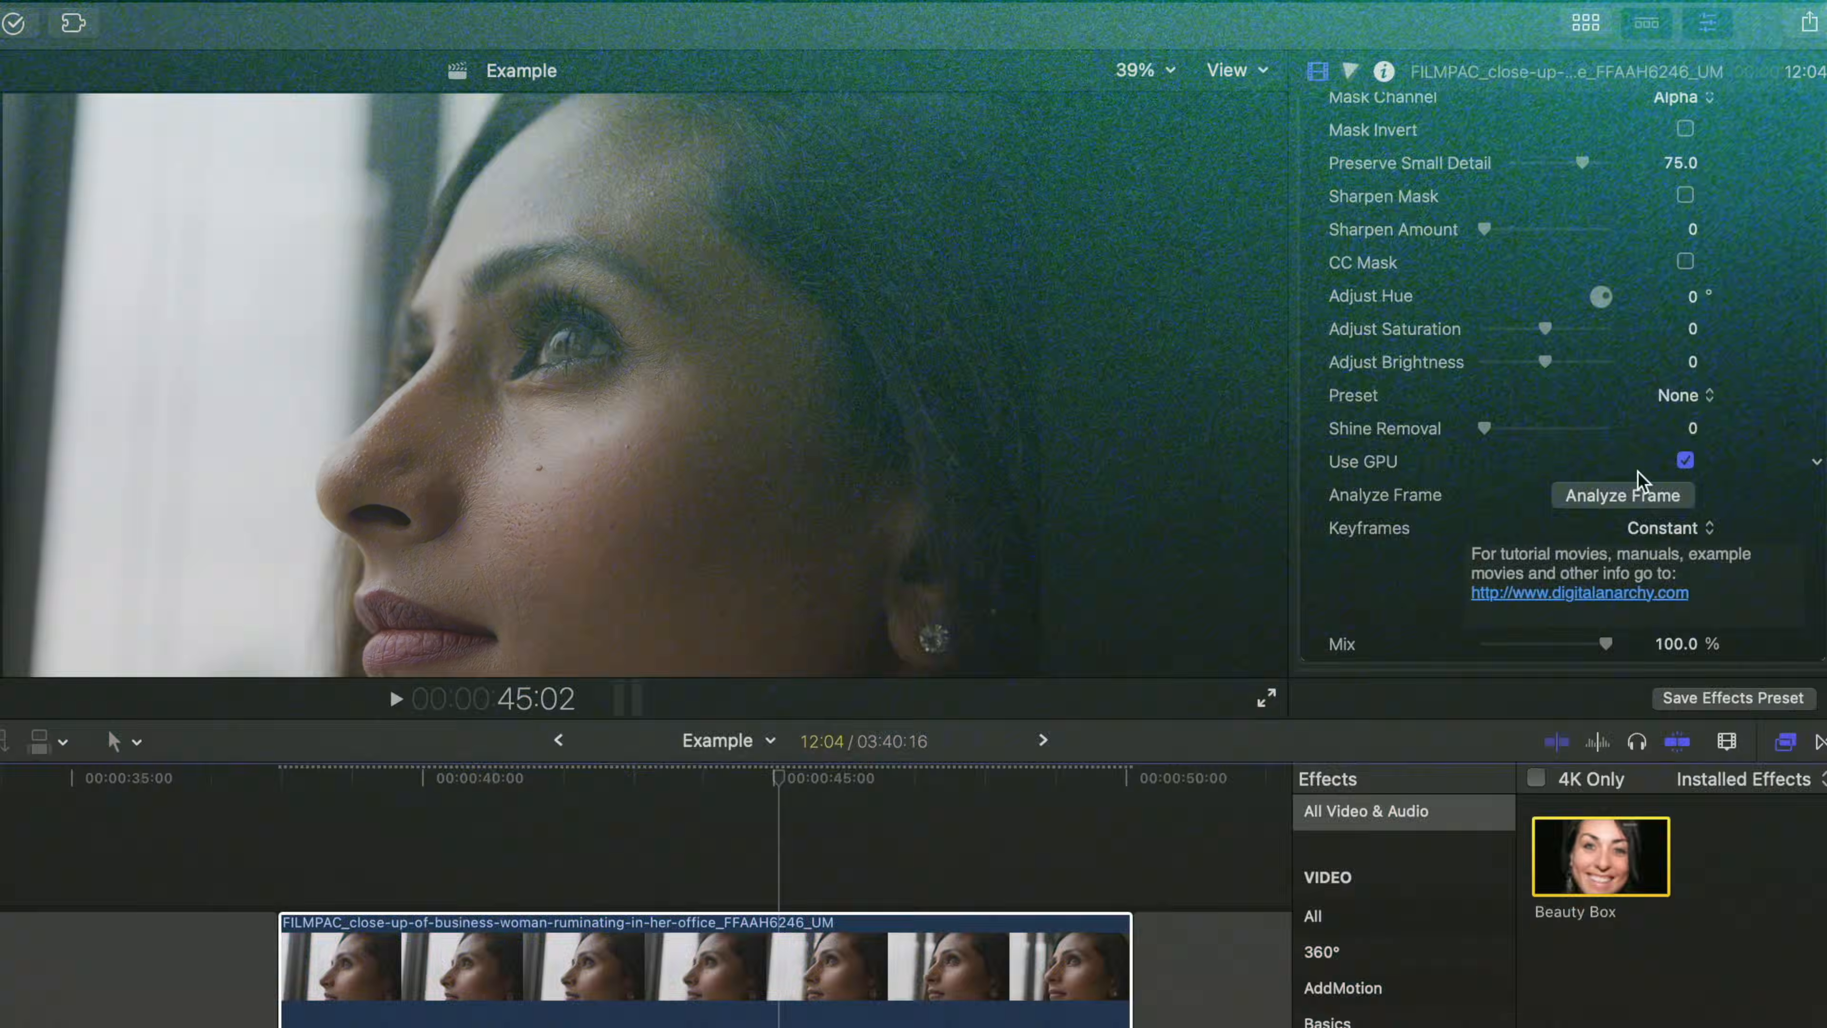
Analyze the current frame with the Beauty Box effect and adjust its skin-smoothing settings
left_click(1621, 494)
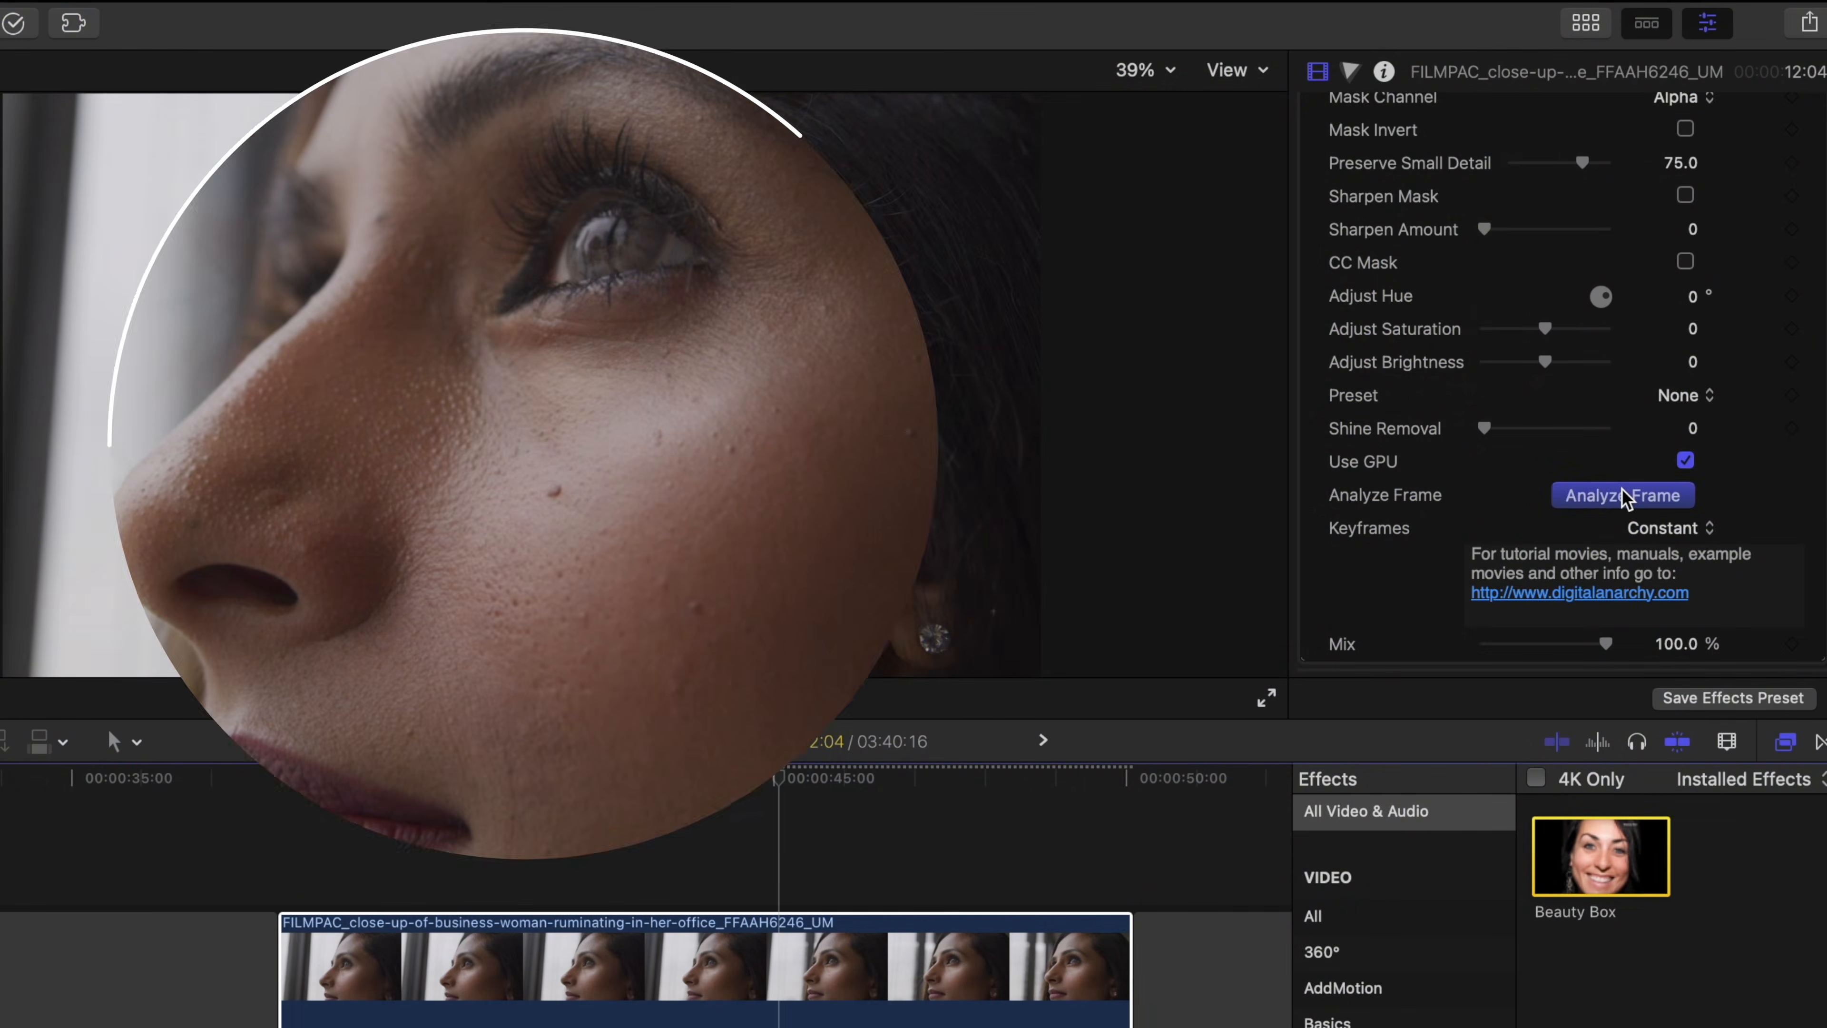
scroll(1625, 217, "up", 10)
left_click_drag(1572, 287, 1538, 288)
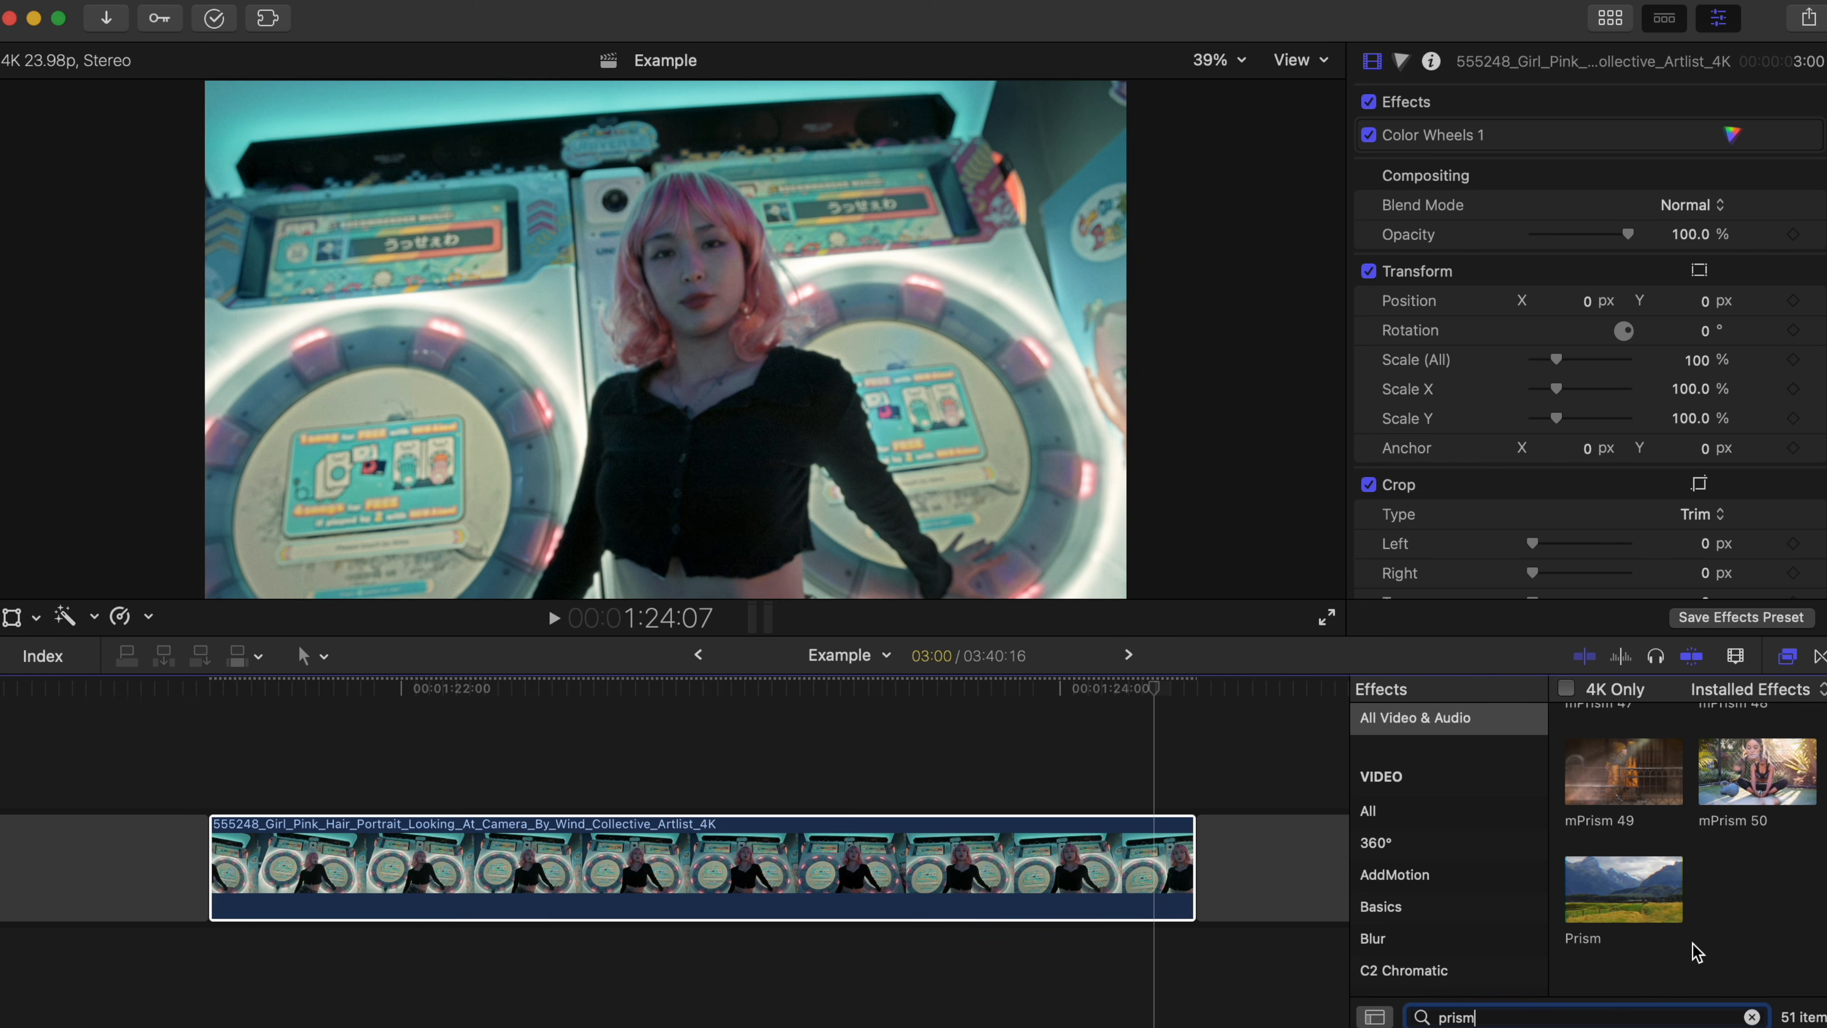
Apply the Prism effect to the pink-hair portrait clip and add a shape mask to it
scroll(1692, 944, "up", 1)
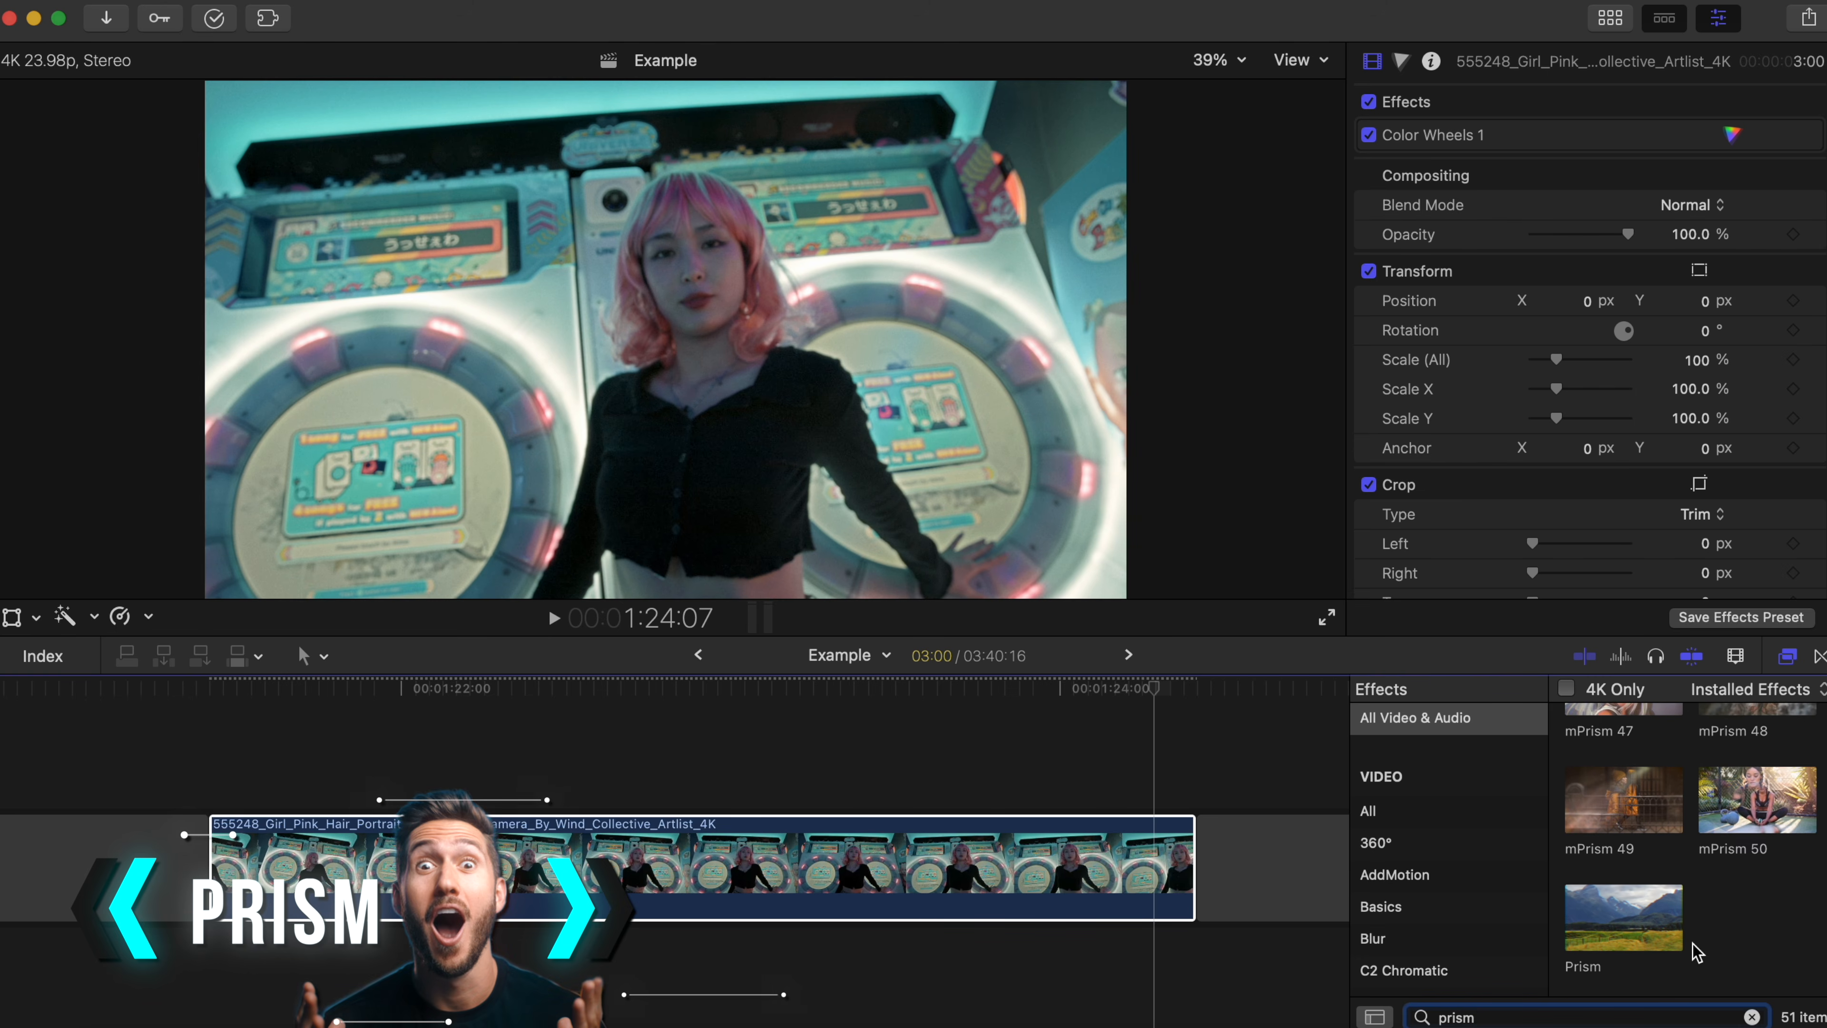
double_click(1643, 929)
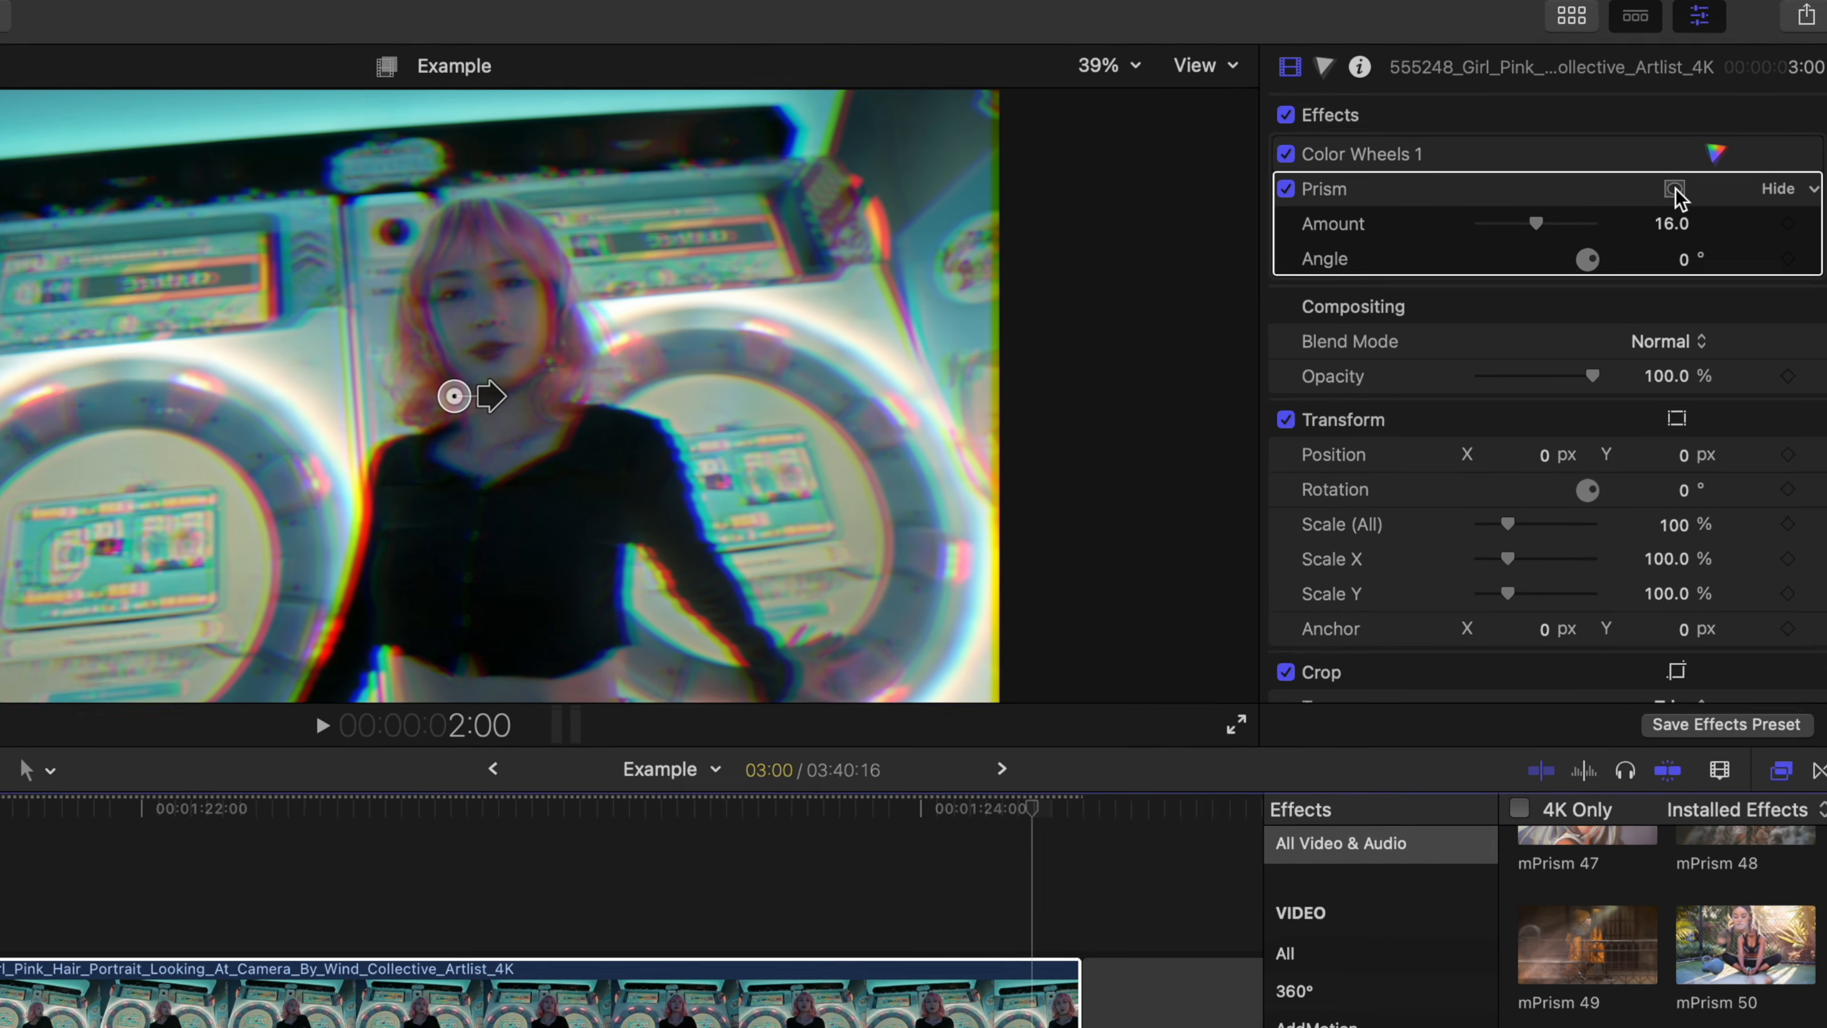
left_click(1696, 165)
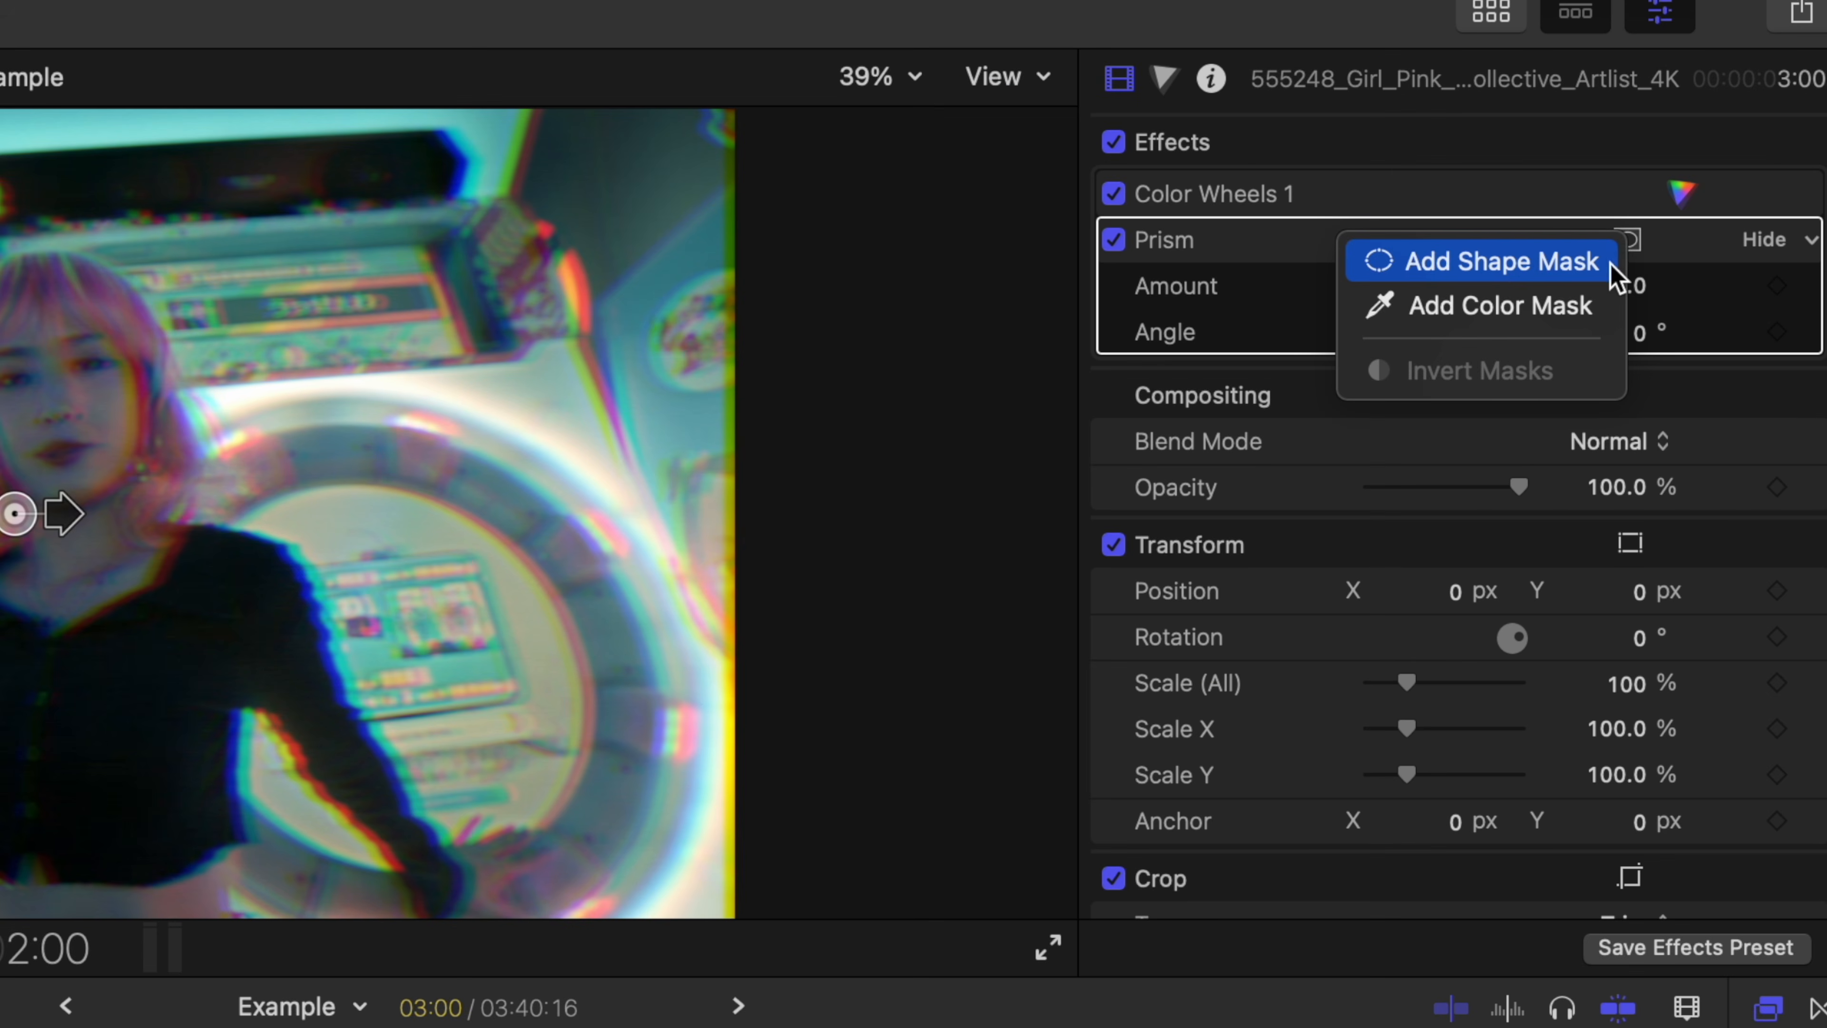
left_click(1610, 264)
Invert the Prism effect's mask so the color split applies only outside the shape
left_click(1619, 286)
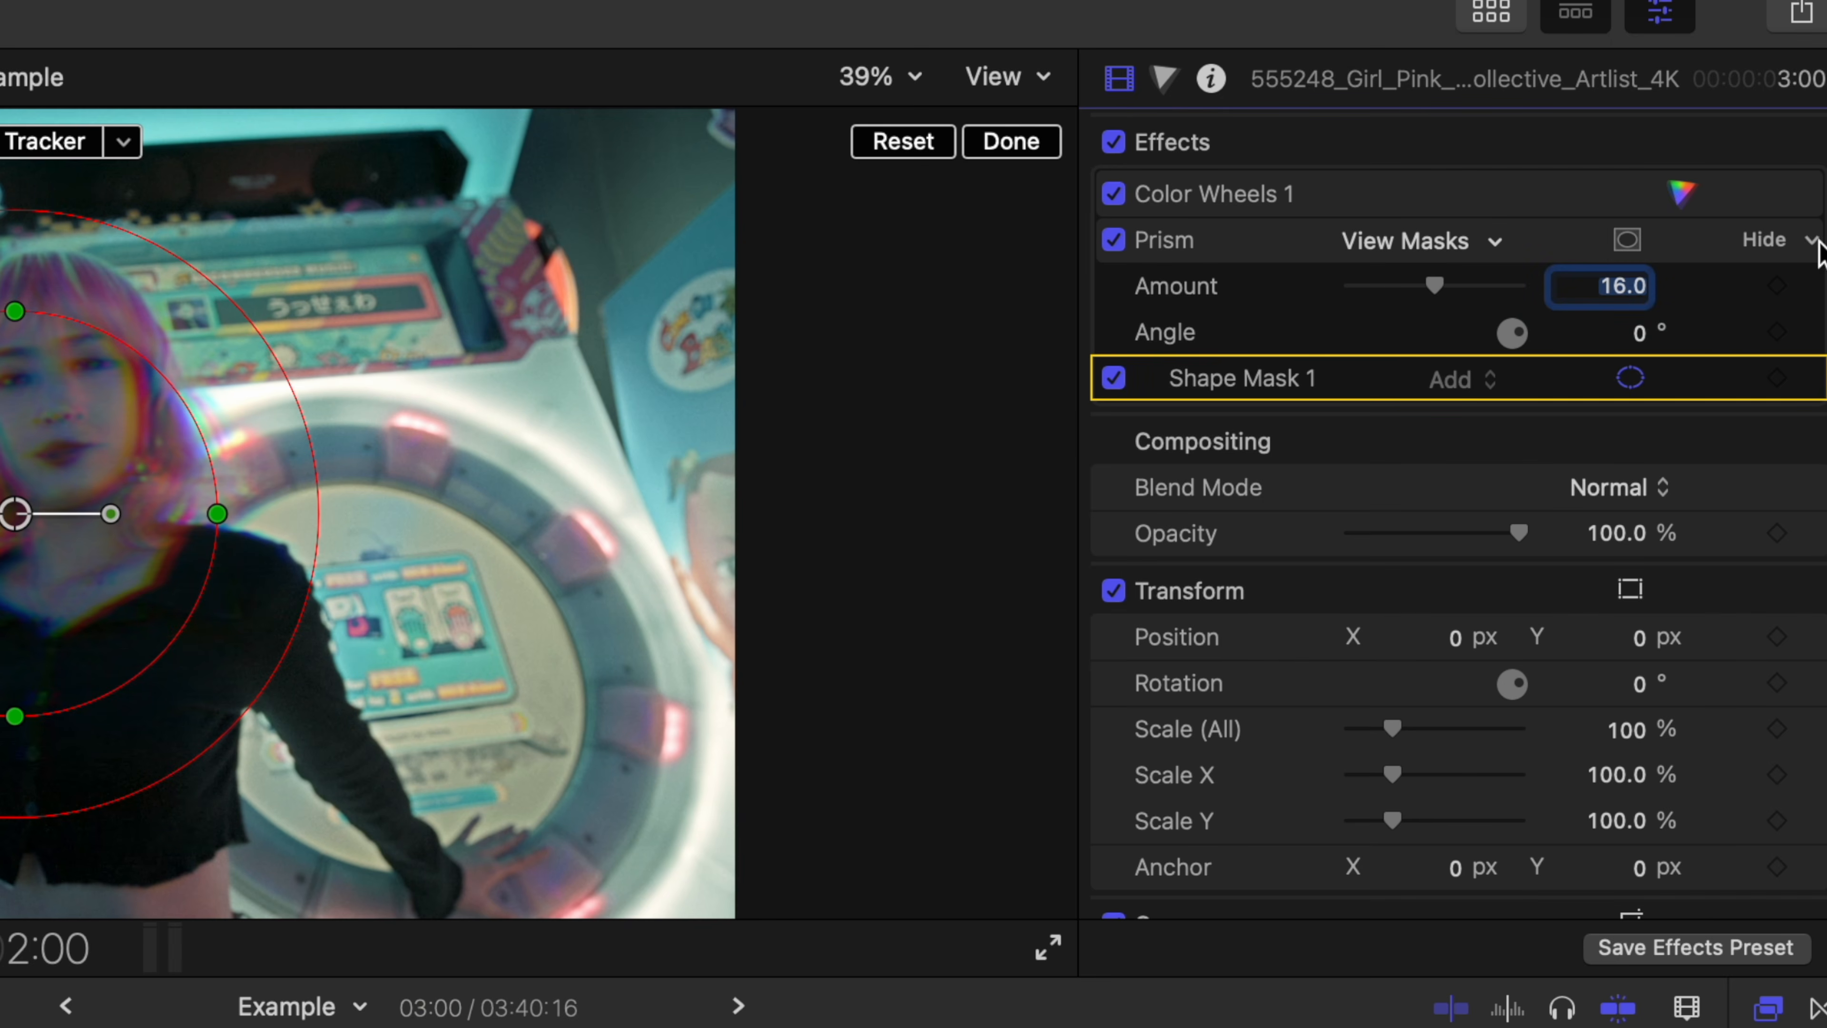
left_click(1817, 244)
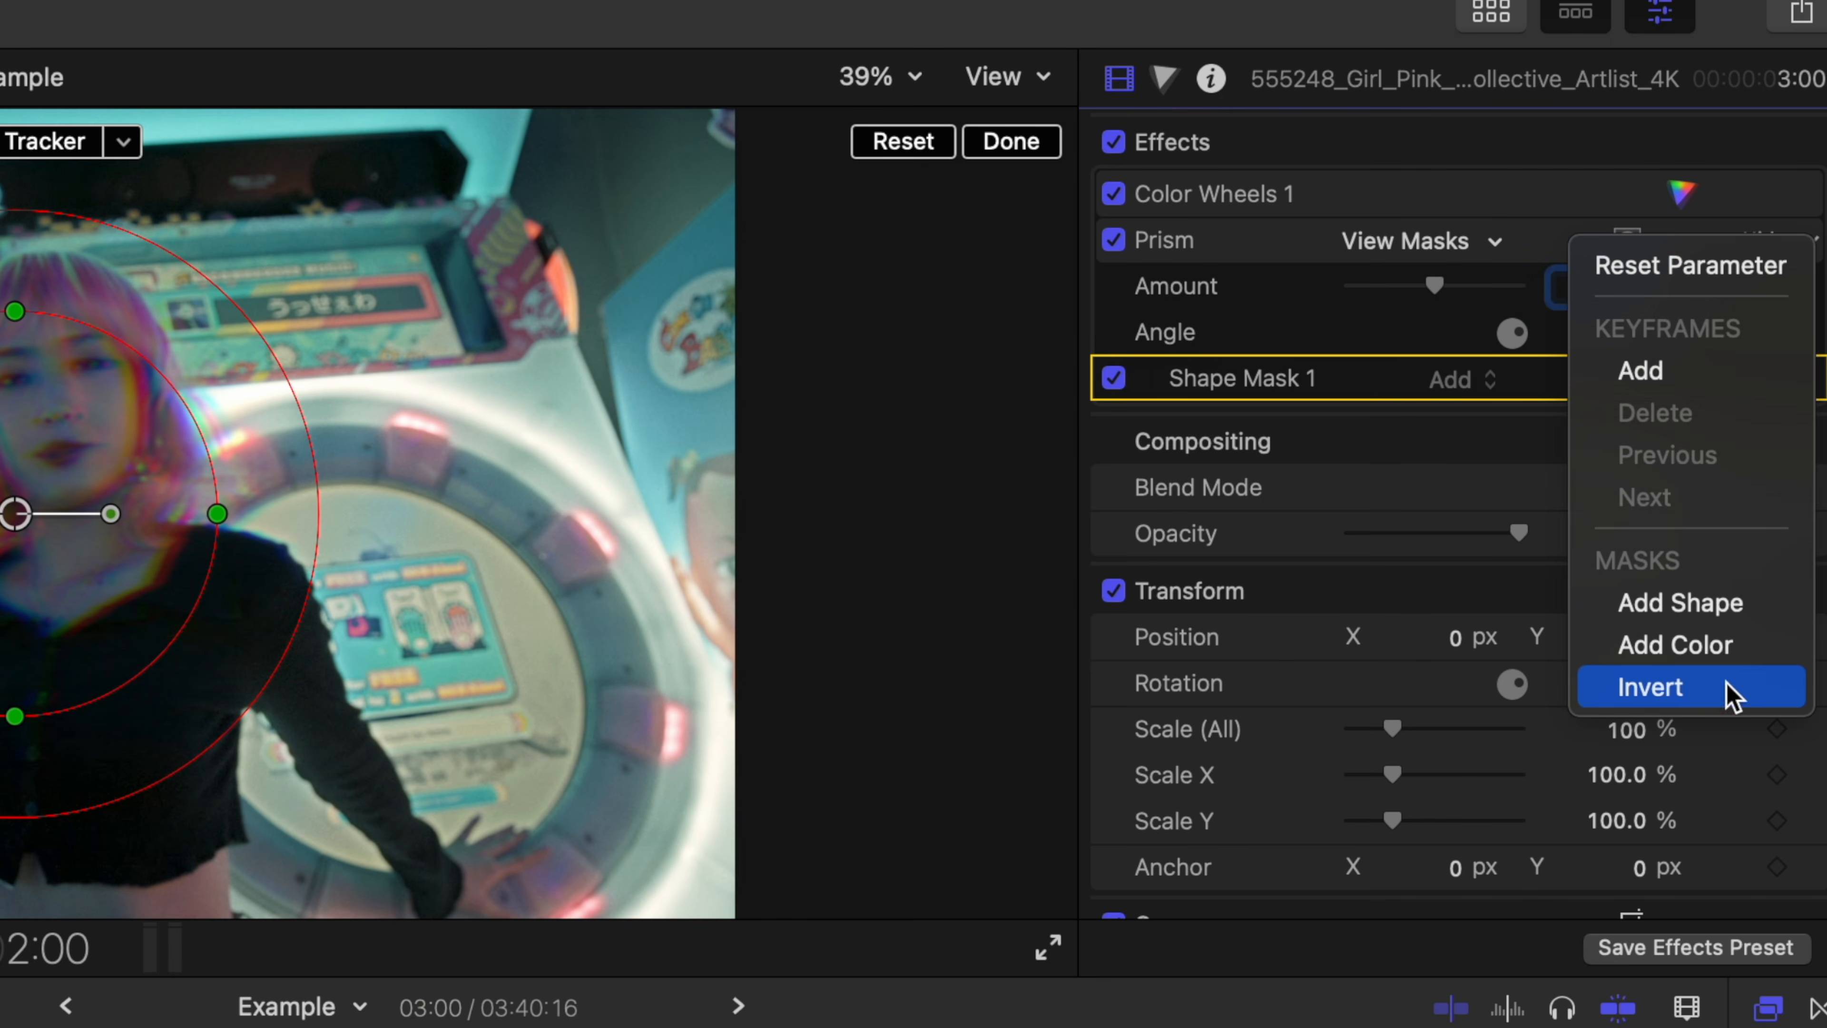
left_click(1722, 697)
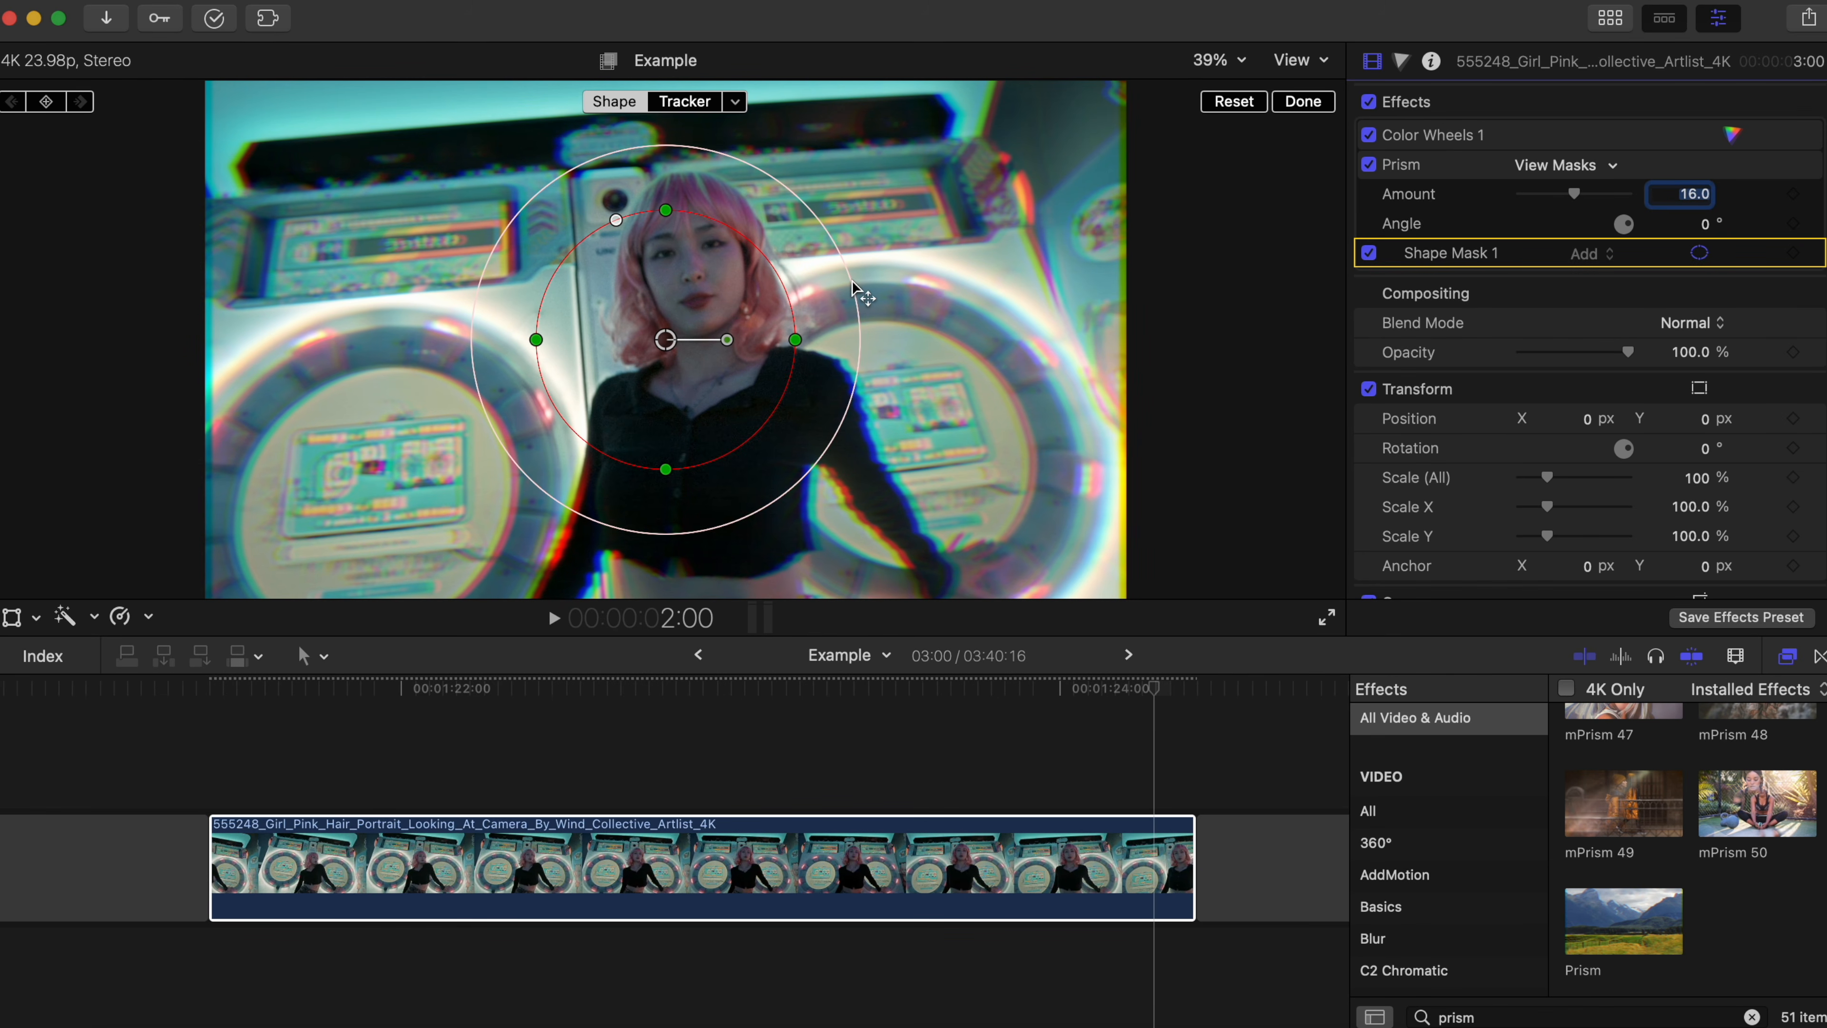
Widen the feathered outer edge of the Prism shape mask around the woman
left_click_drag(854, 292, 880, 324)
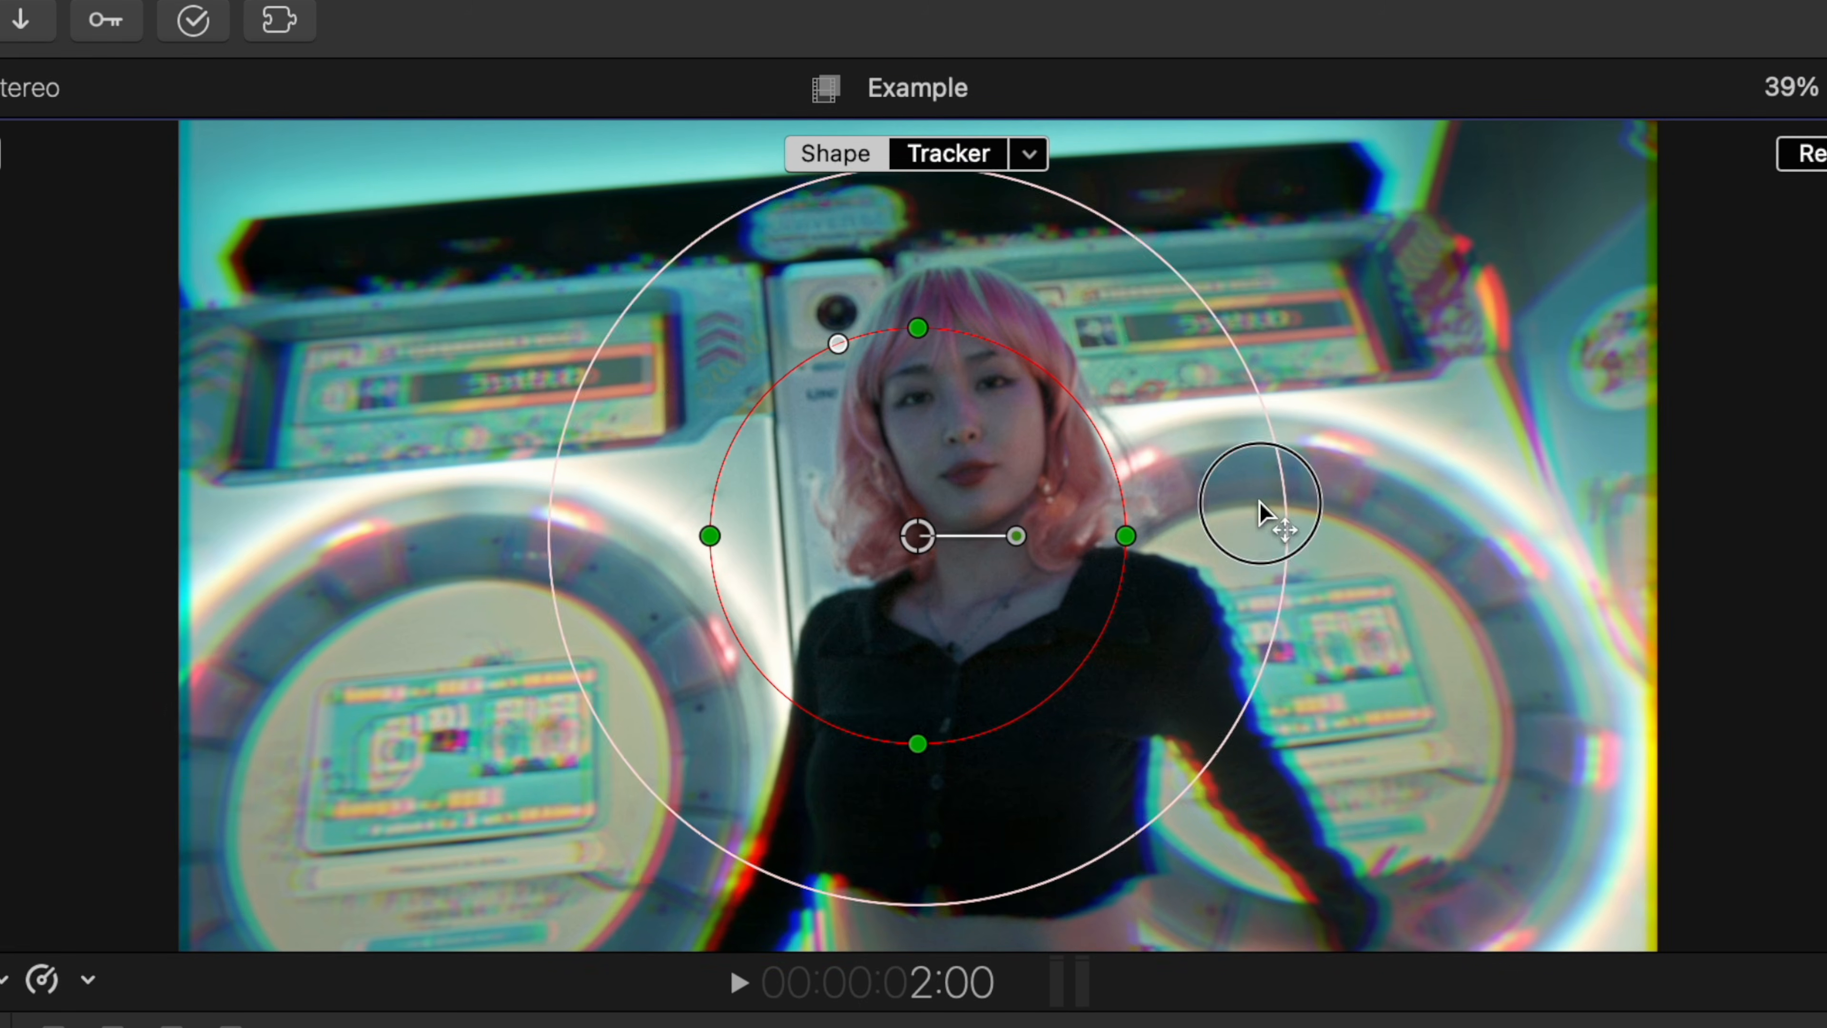
left_click_drag(1259, 513, 1656, 411)
left_click_drag(1820, 396, 1410, 482)
Reshape the Prism mask into a tall, narrow ellipse and center it over the woman's head and torso
mouse_move(1126, 536)
left_mouse_down()
mouse_move(1173, 536)
mouse_move(1108, 537)
left_mouse_up()
left_click_drag(919, 332, 950, 154)
left_click_drag(930, 396, 965, 578)
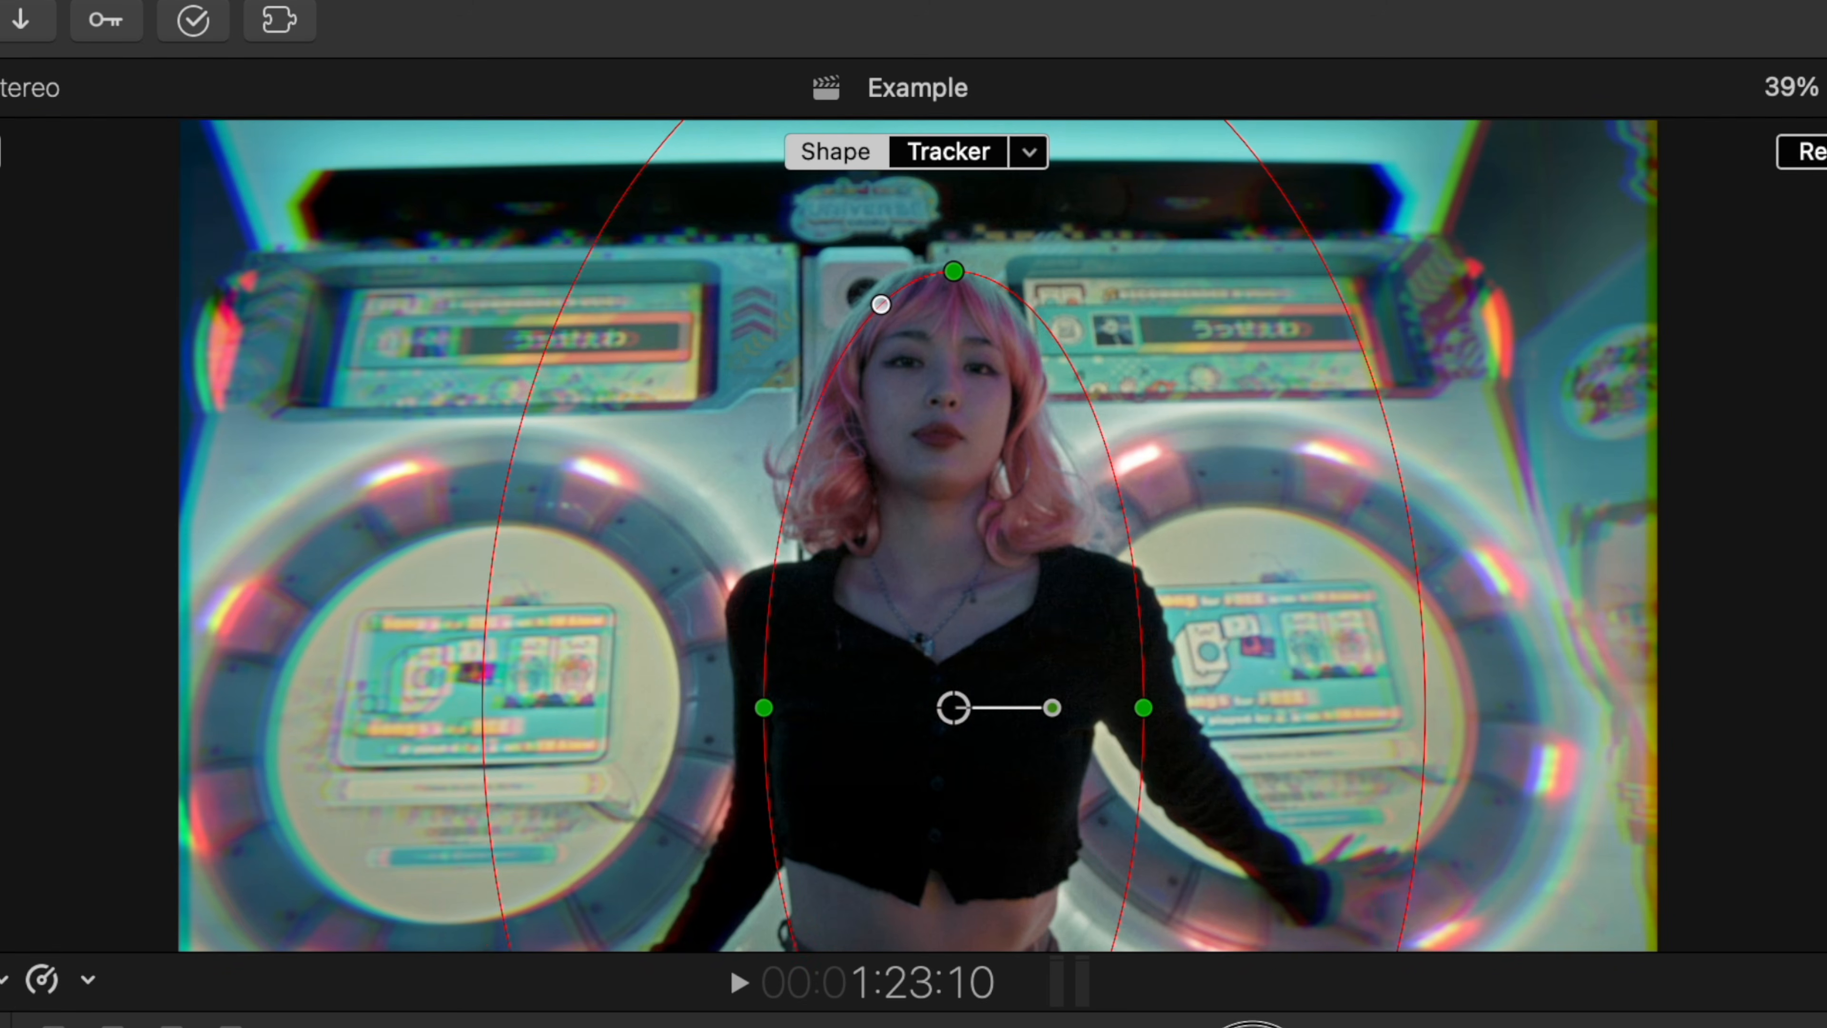
left_click_drag(964, 713, 940, 712)
left_click_drag(1120, 707, 1066, 709)
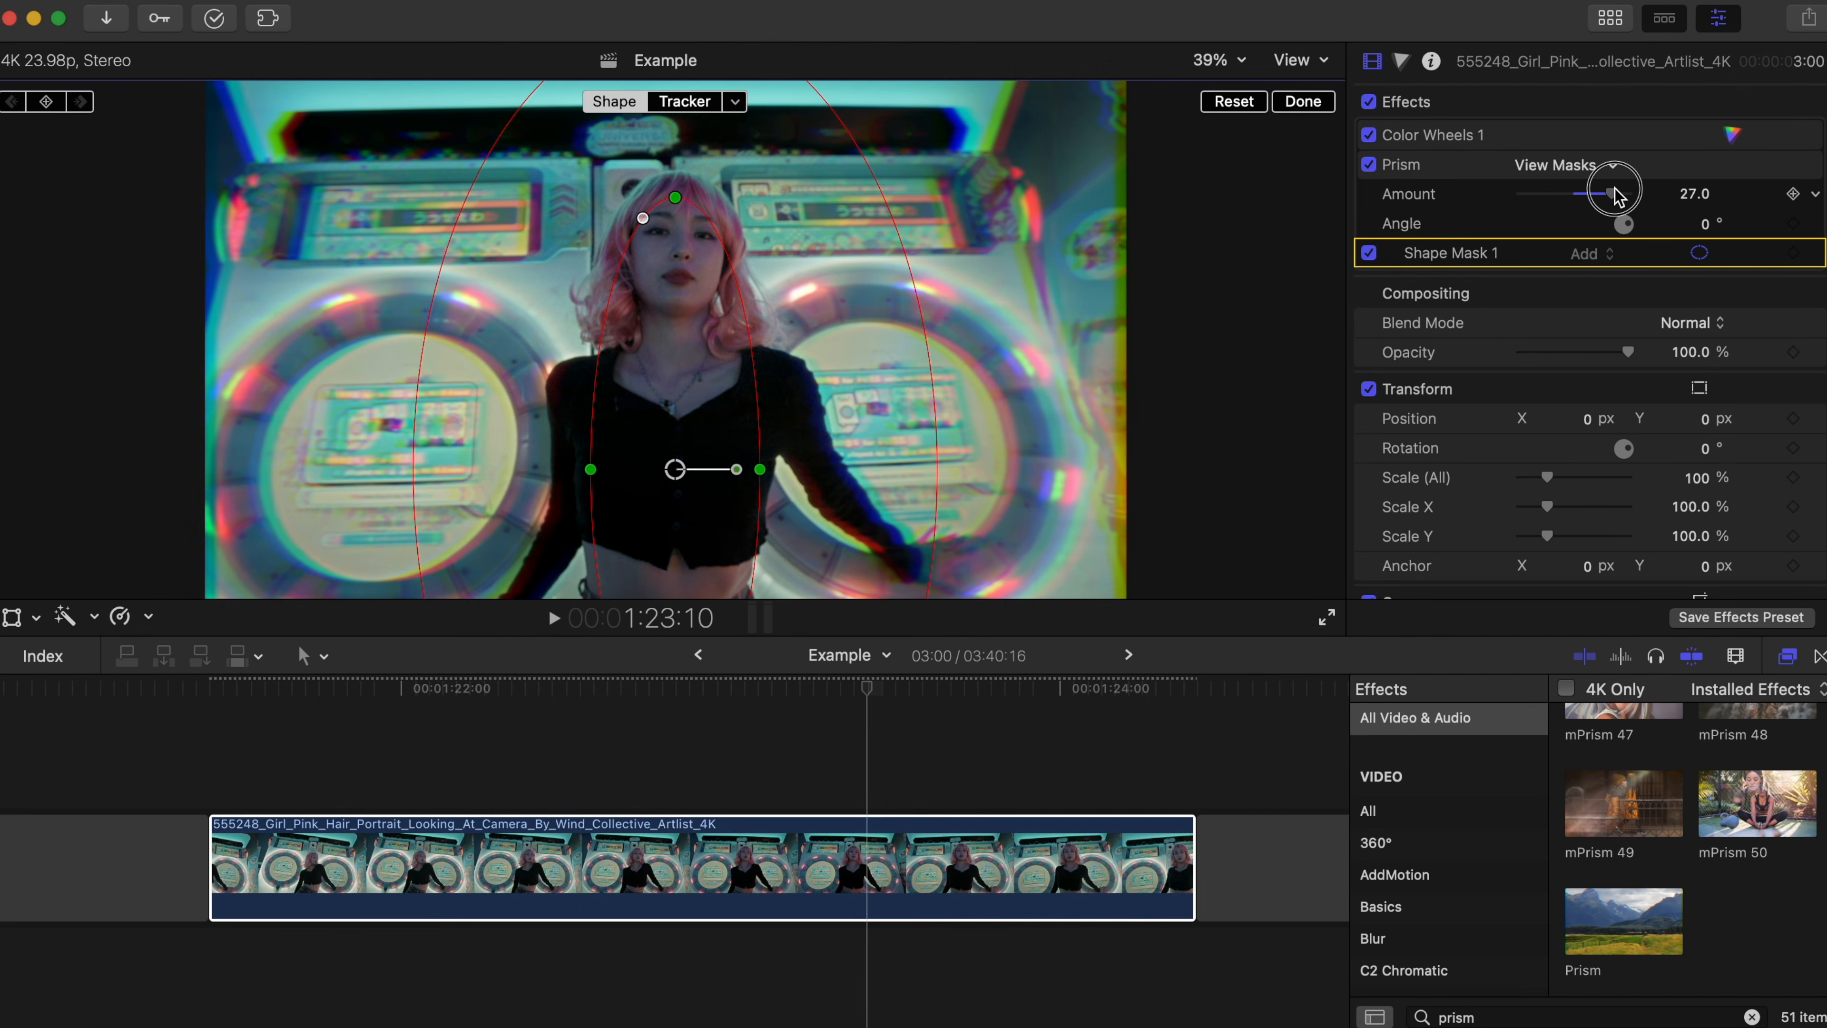
Finish editing the Prism mask and apply the Gaussian blur effect to the pink-hair portrait clip
left_click(1300, 108)
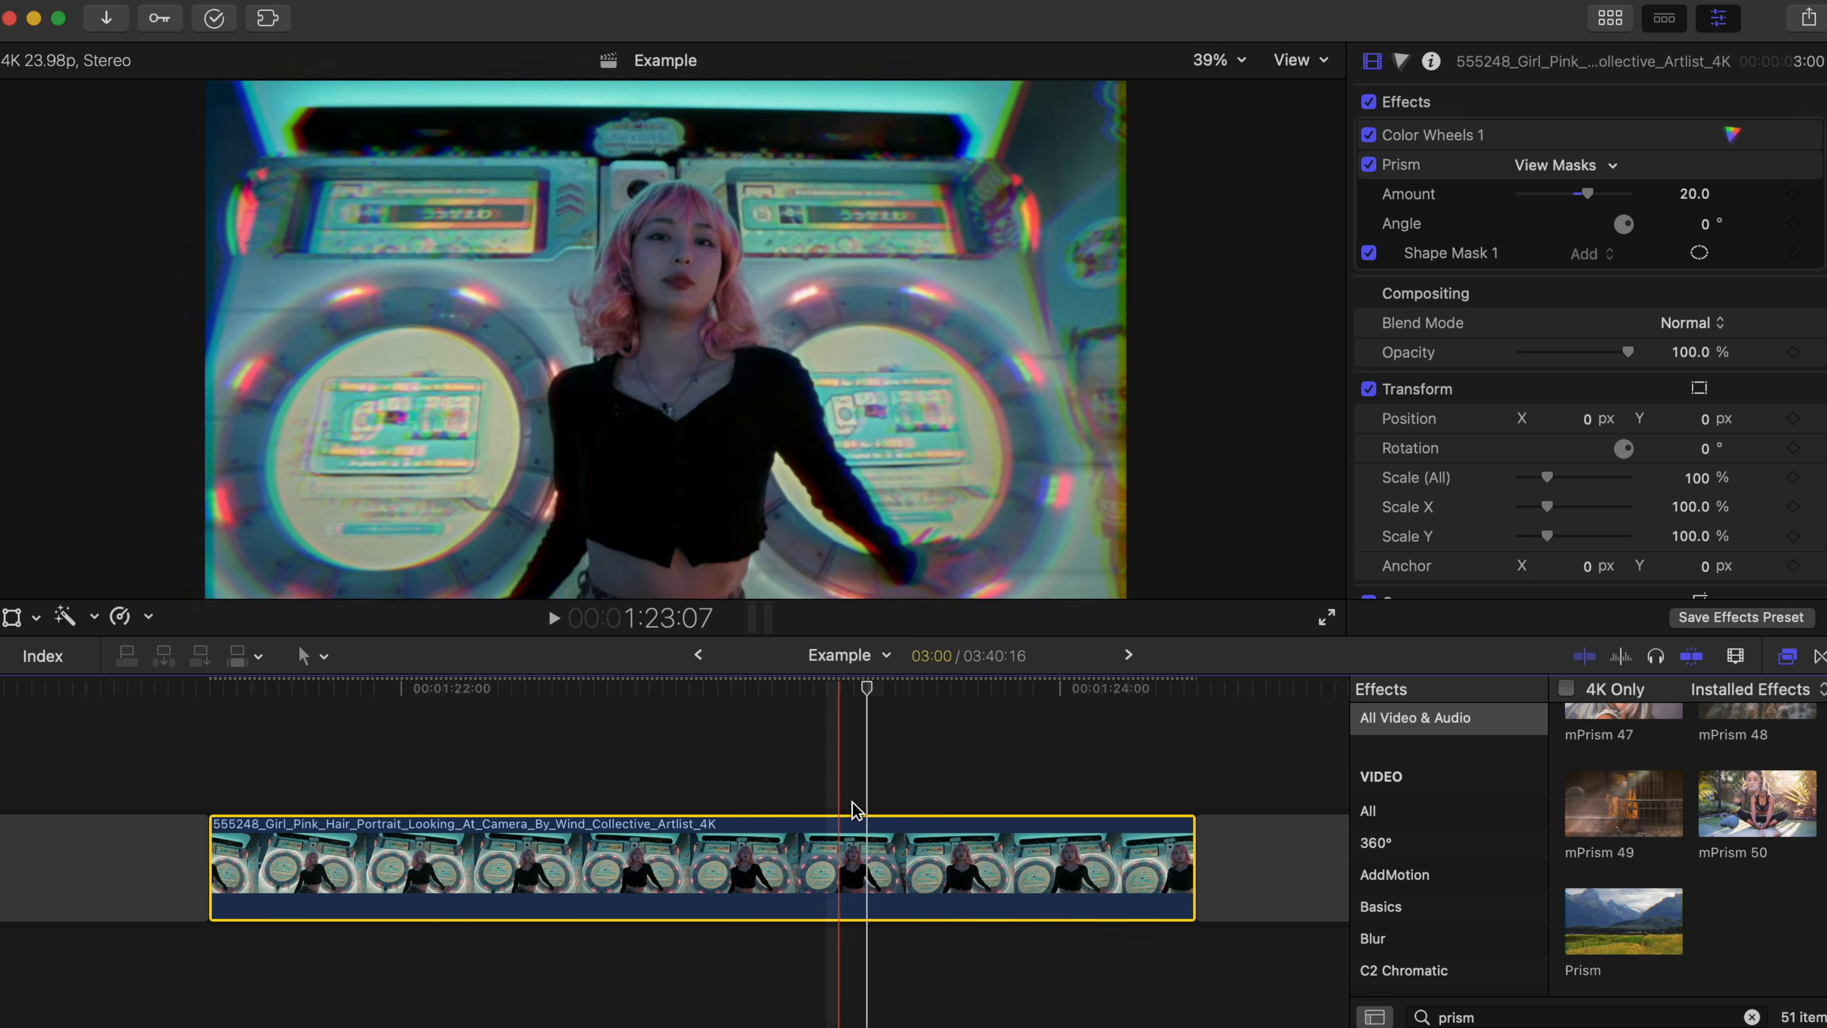
left_click(1752, 1016)
type("gauss")
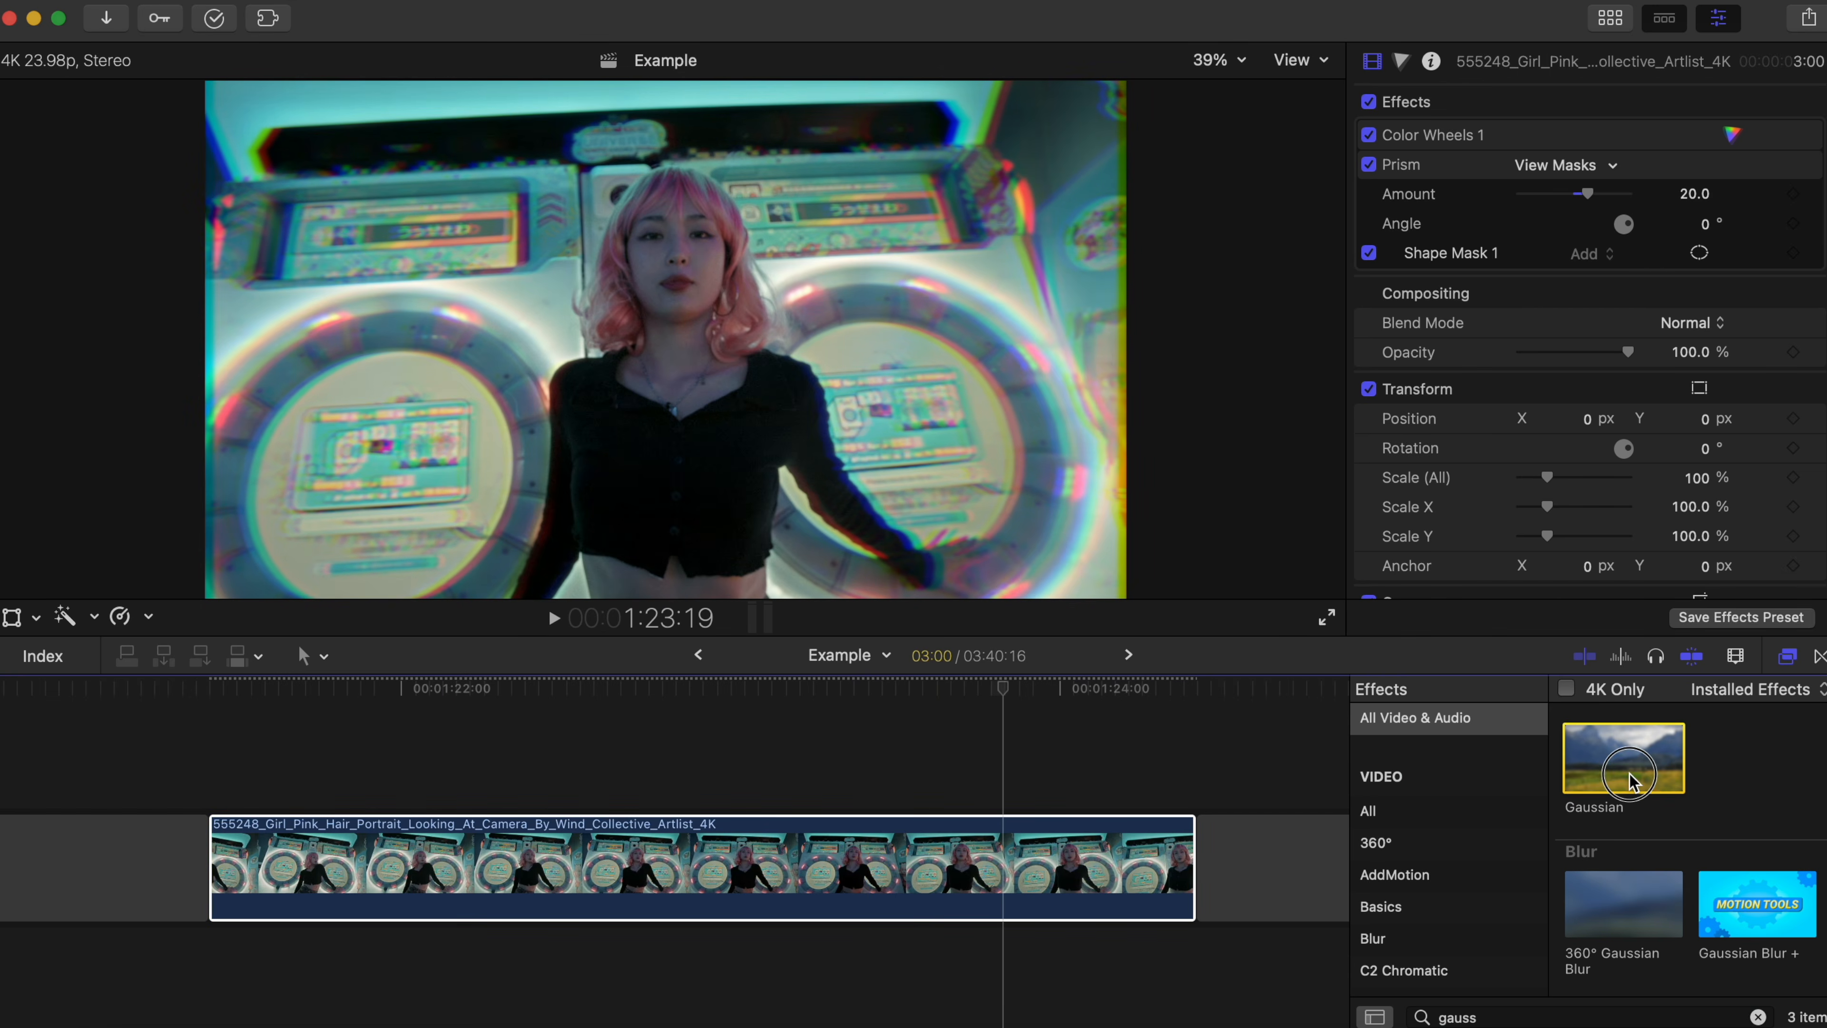
double_click(1629, 781)
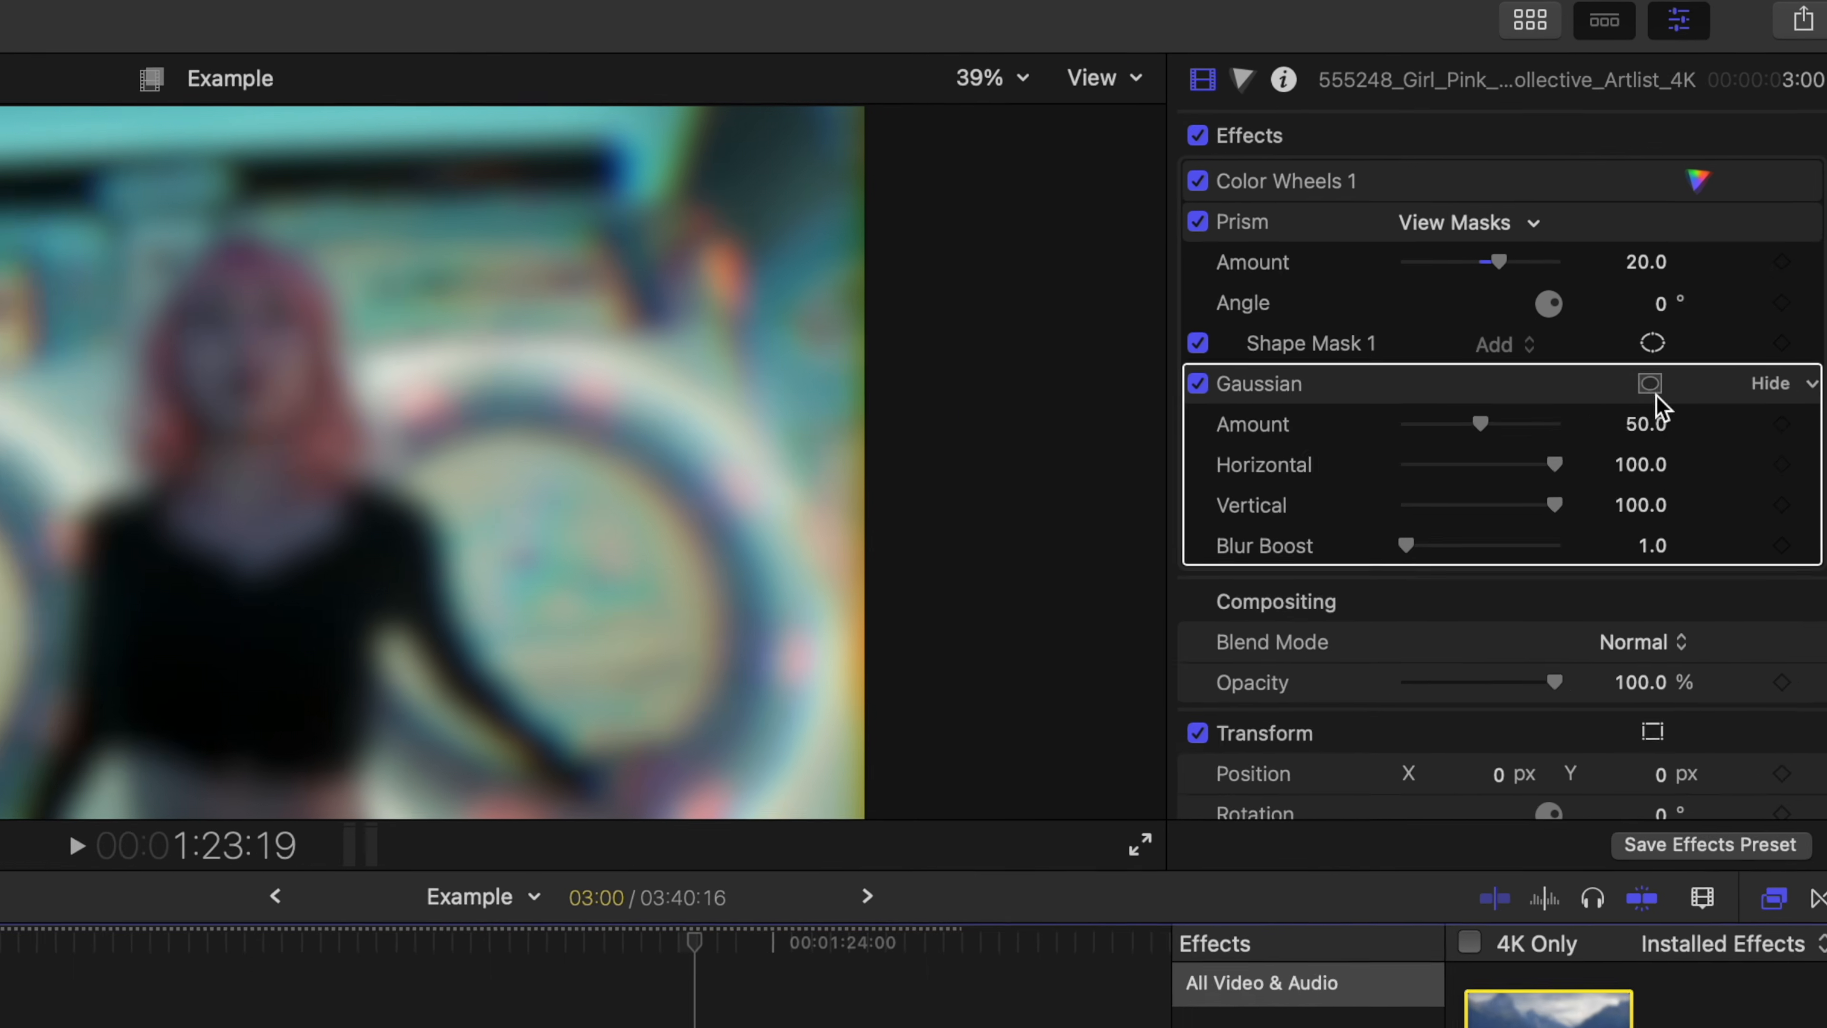
Add a shape mask to the Gaussian effect and invert it so only the background around the woman blurs
left_click(1697, 282)
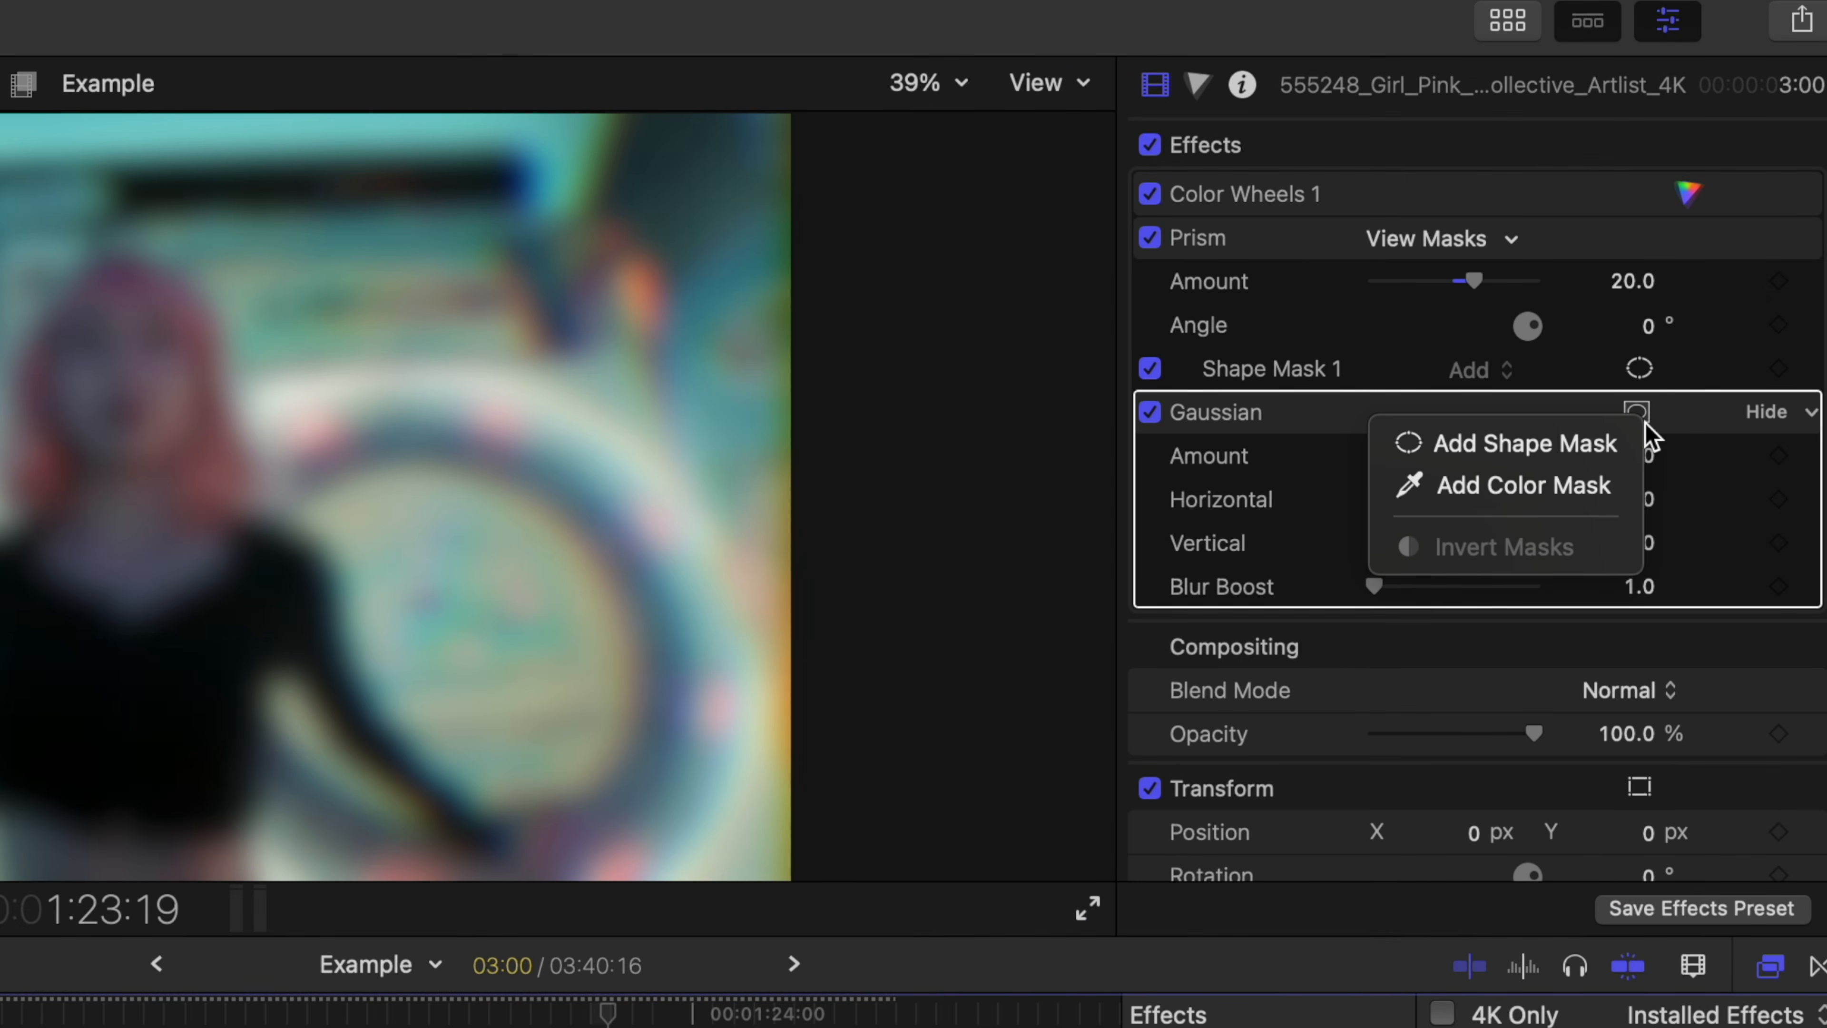
left_click(1611, 444)
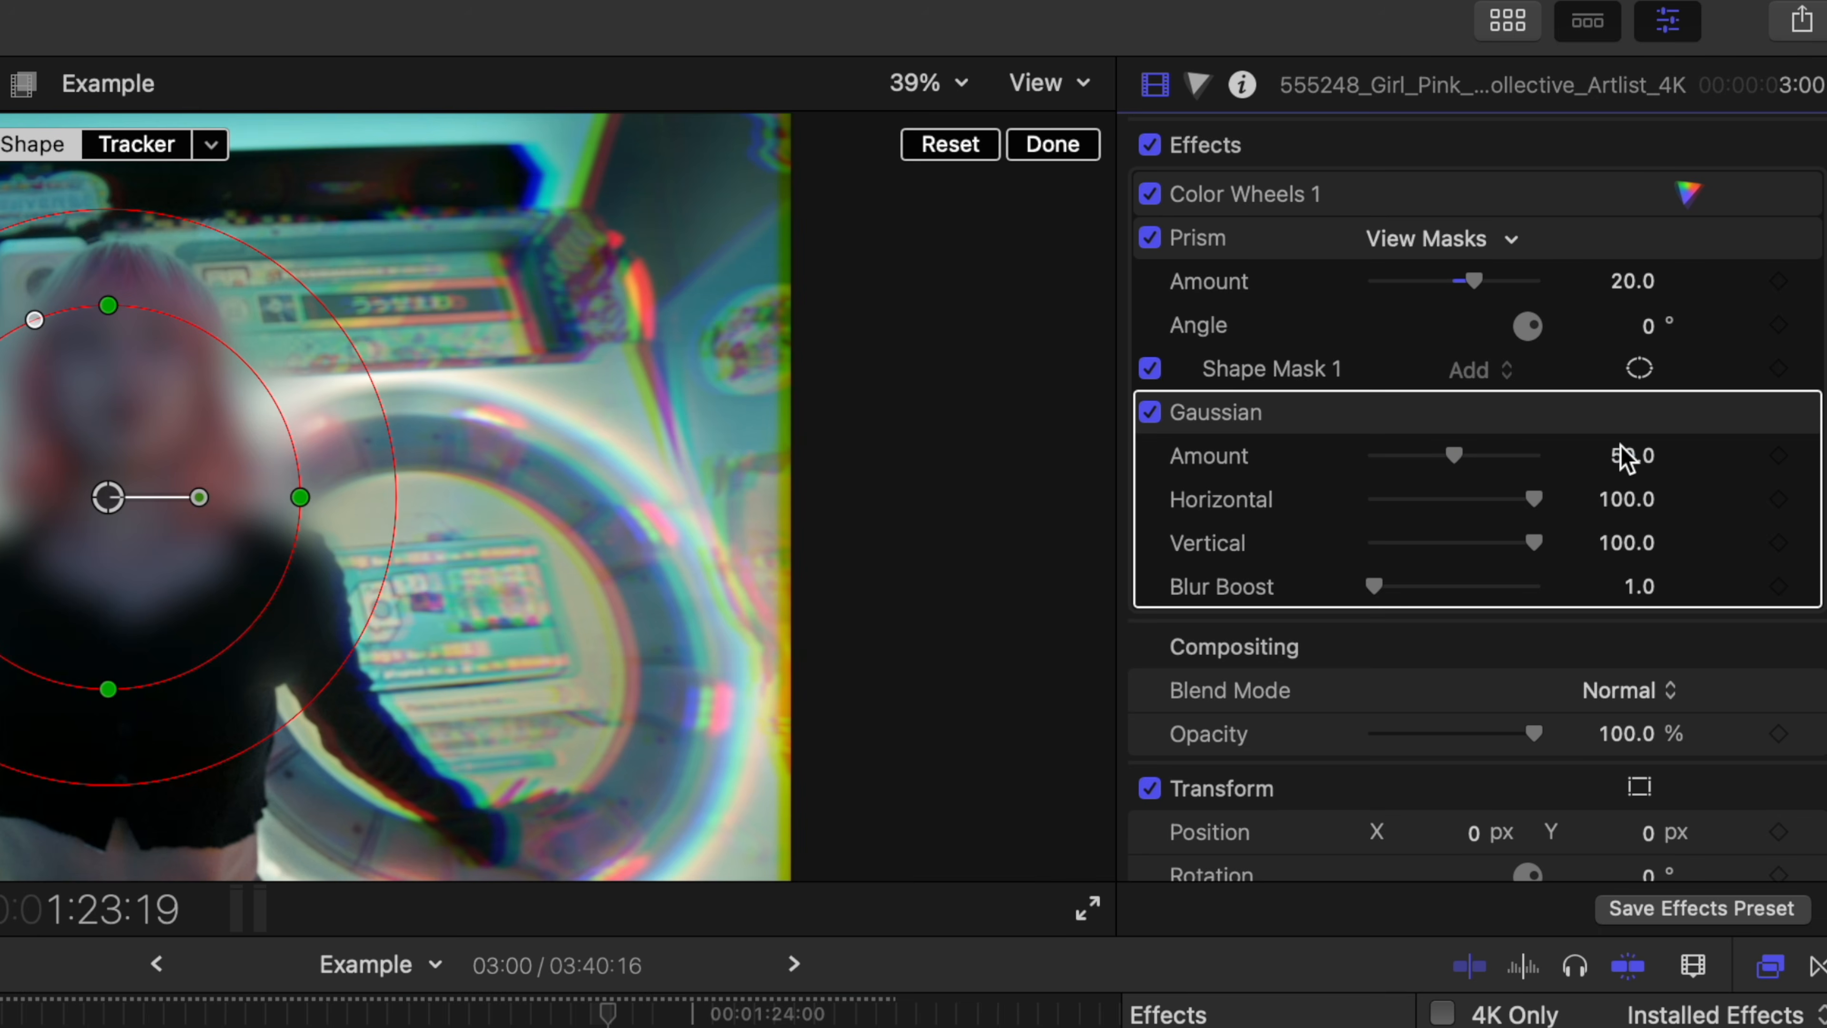
left_click(1813, 415)
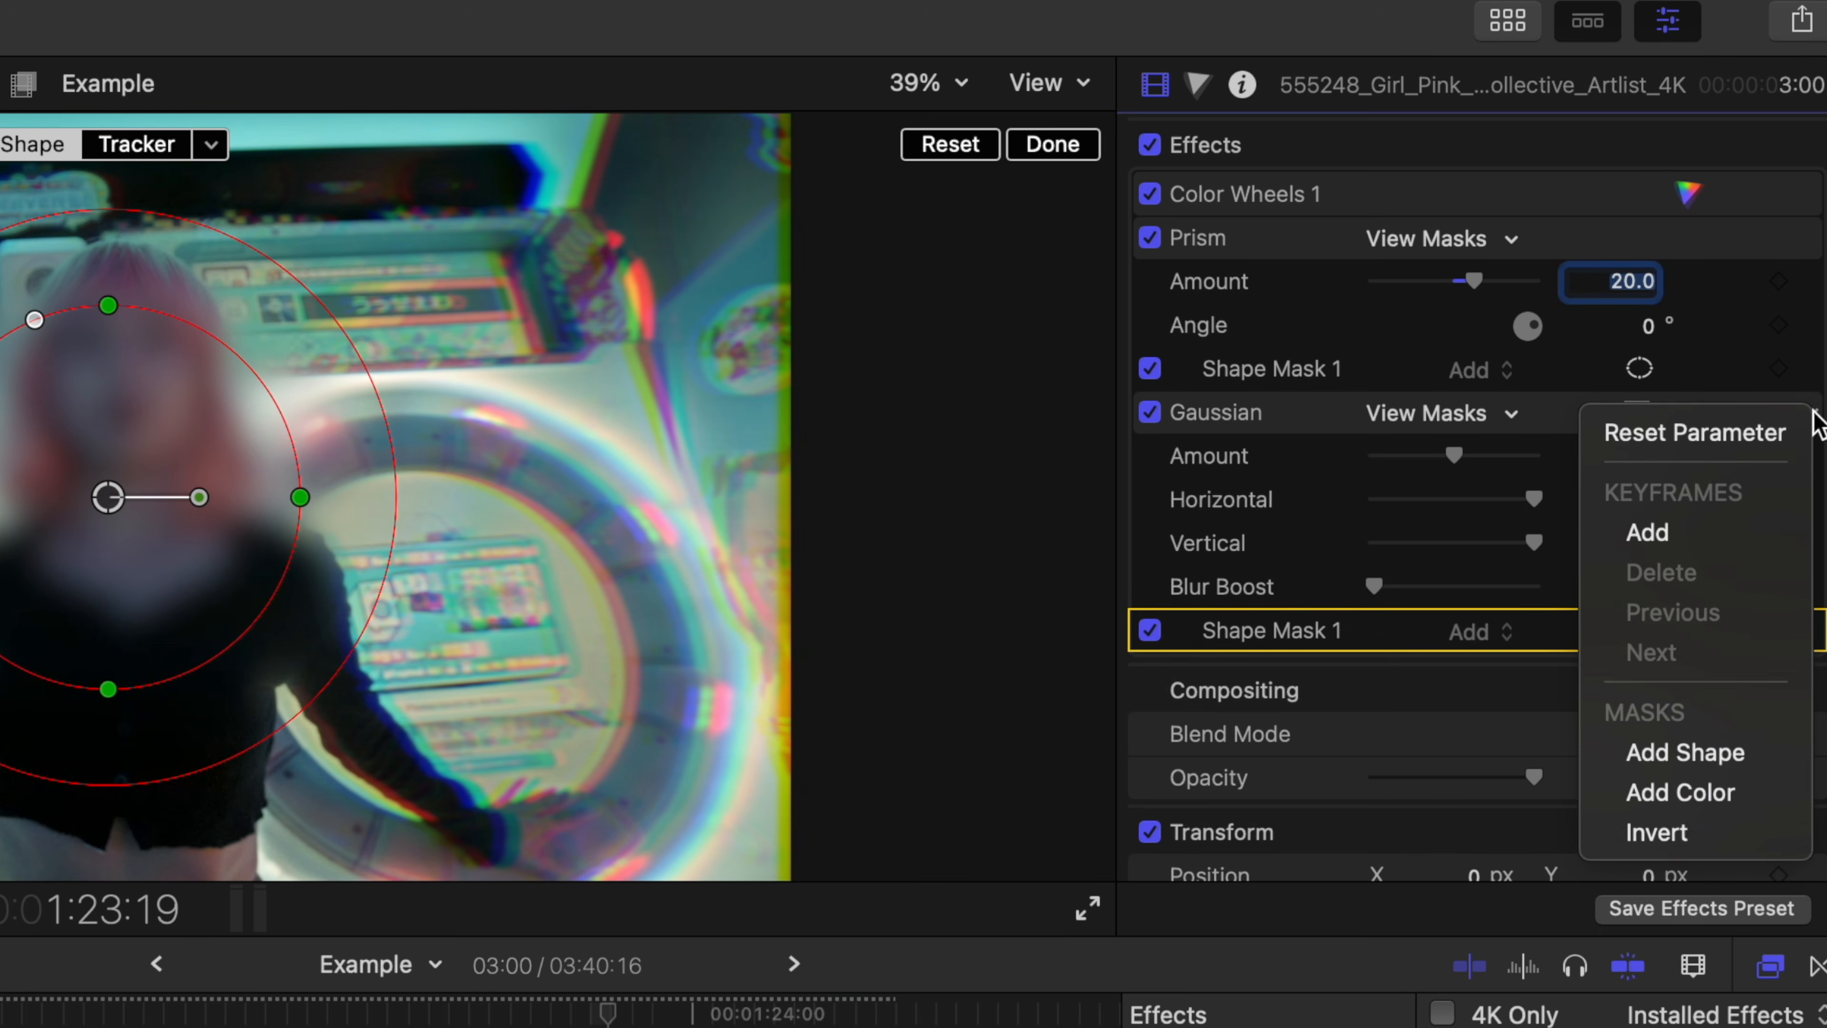
left_click(1741, 841)
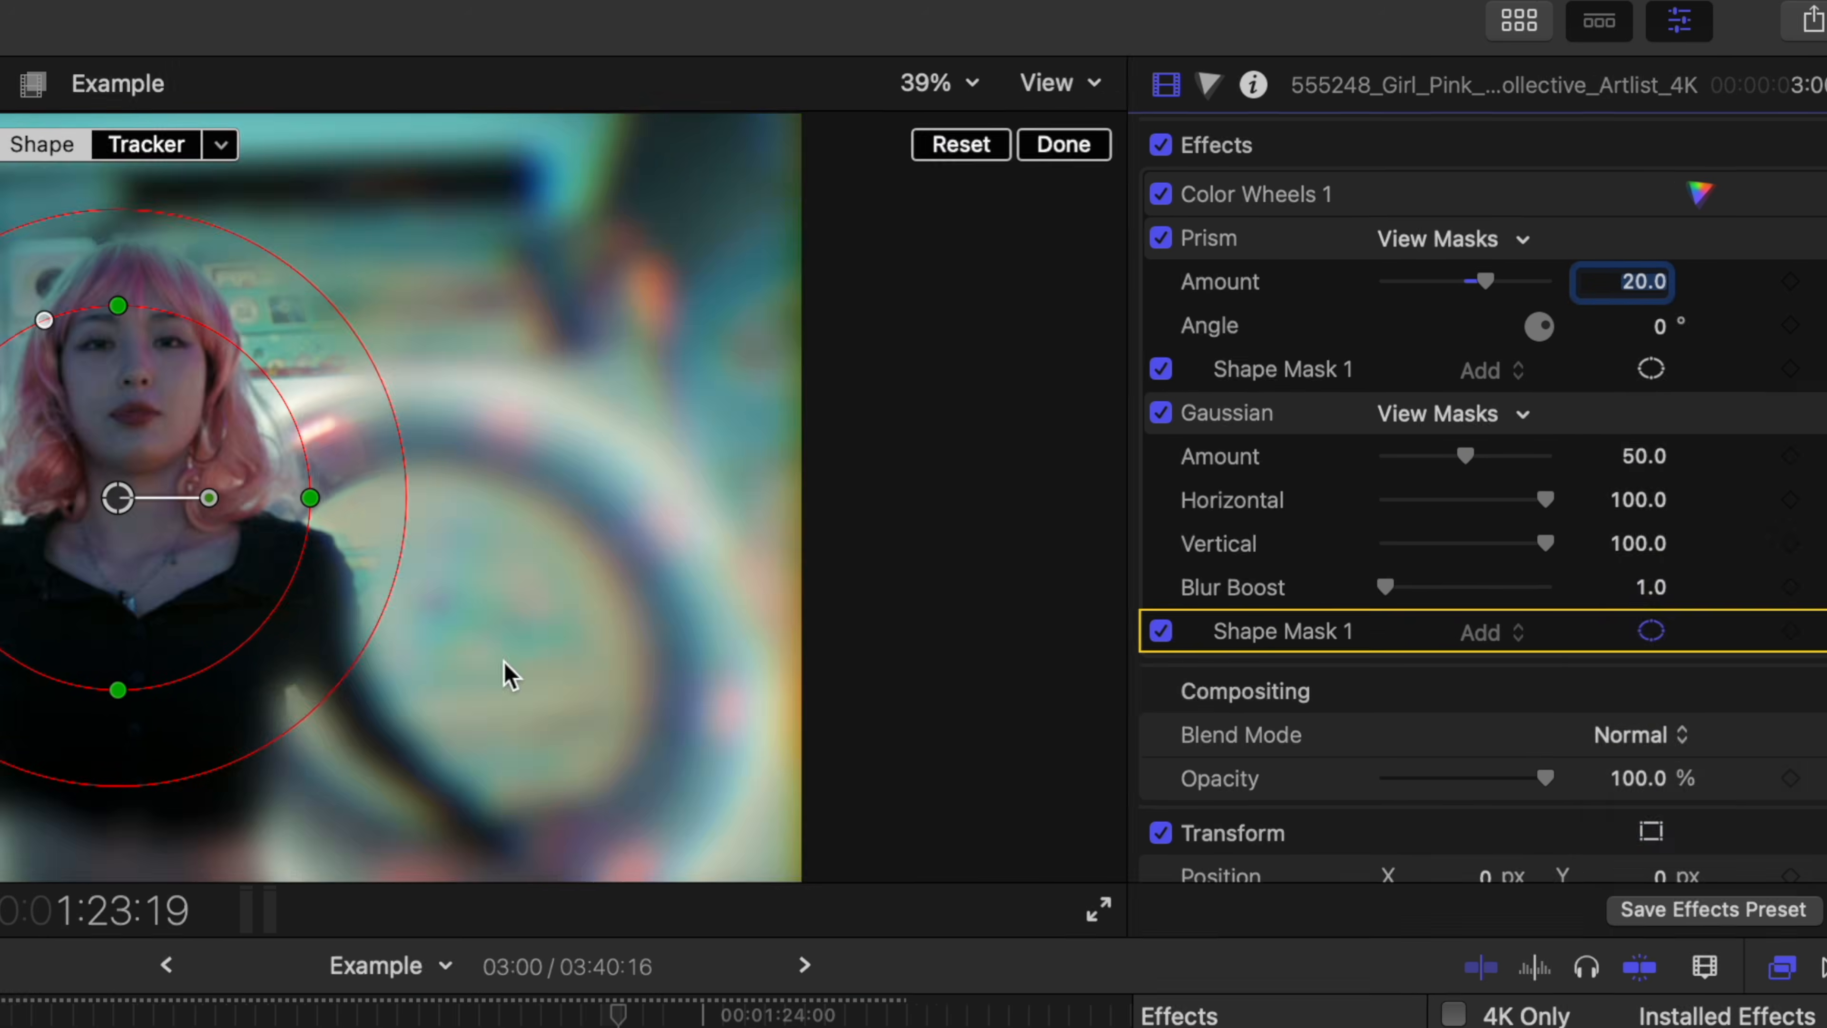
Reshape the Gaussian mask into a tall, narrow ellipse and center it over the woman's head and torso
left_click_drag(300, 497, 180, 498)
left_click_drag(108, 689, 108, 849)
left_click_drag(108, 497, 117, 648)
left_click_drag(928, 720, 935, 702)
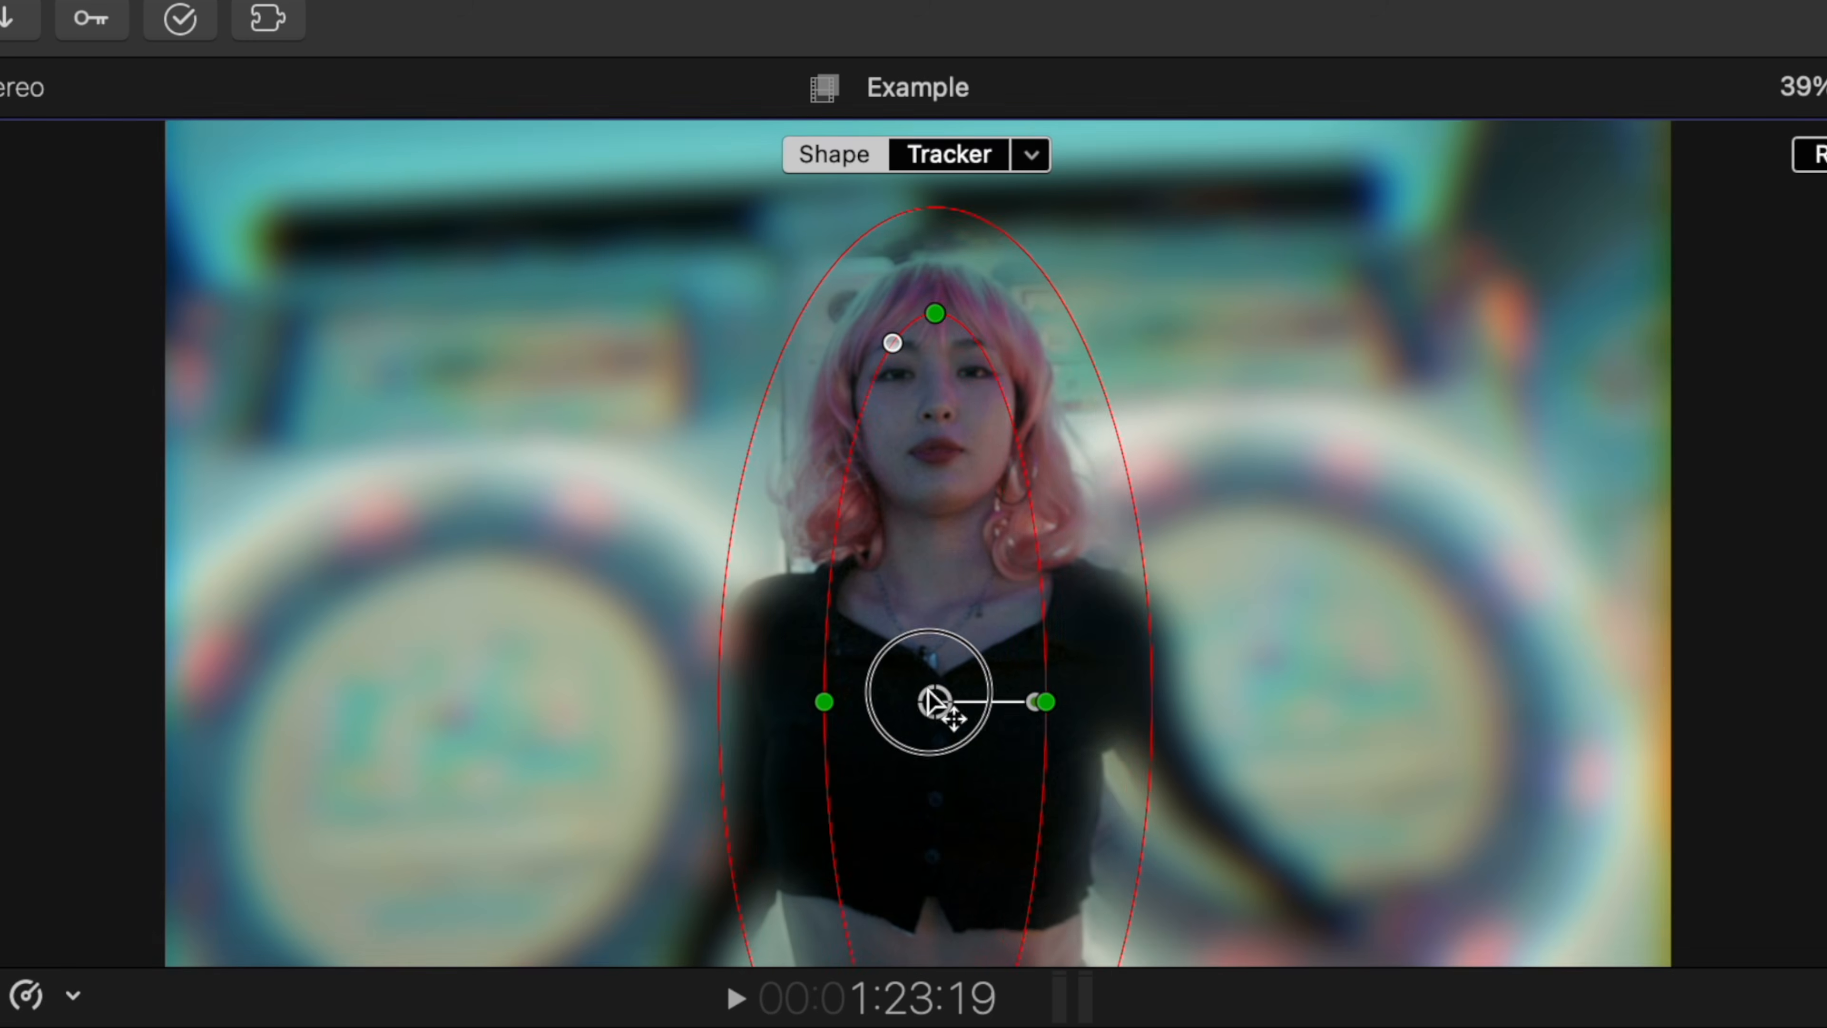
Widen the Gaussian mask's feathered outer edge around the woman and set the effect's vertical blur to 31
left_click_drag(1137, 693, 1292, 684)
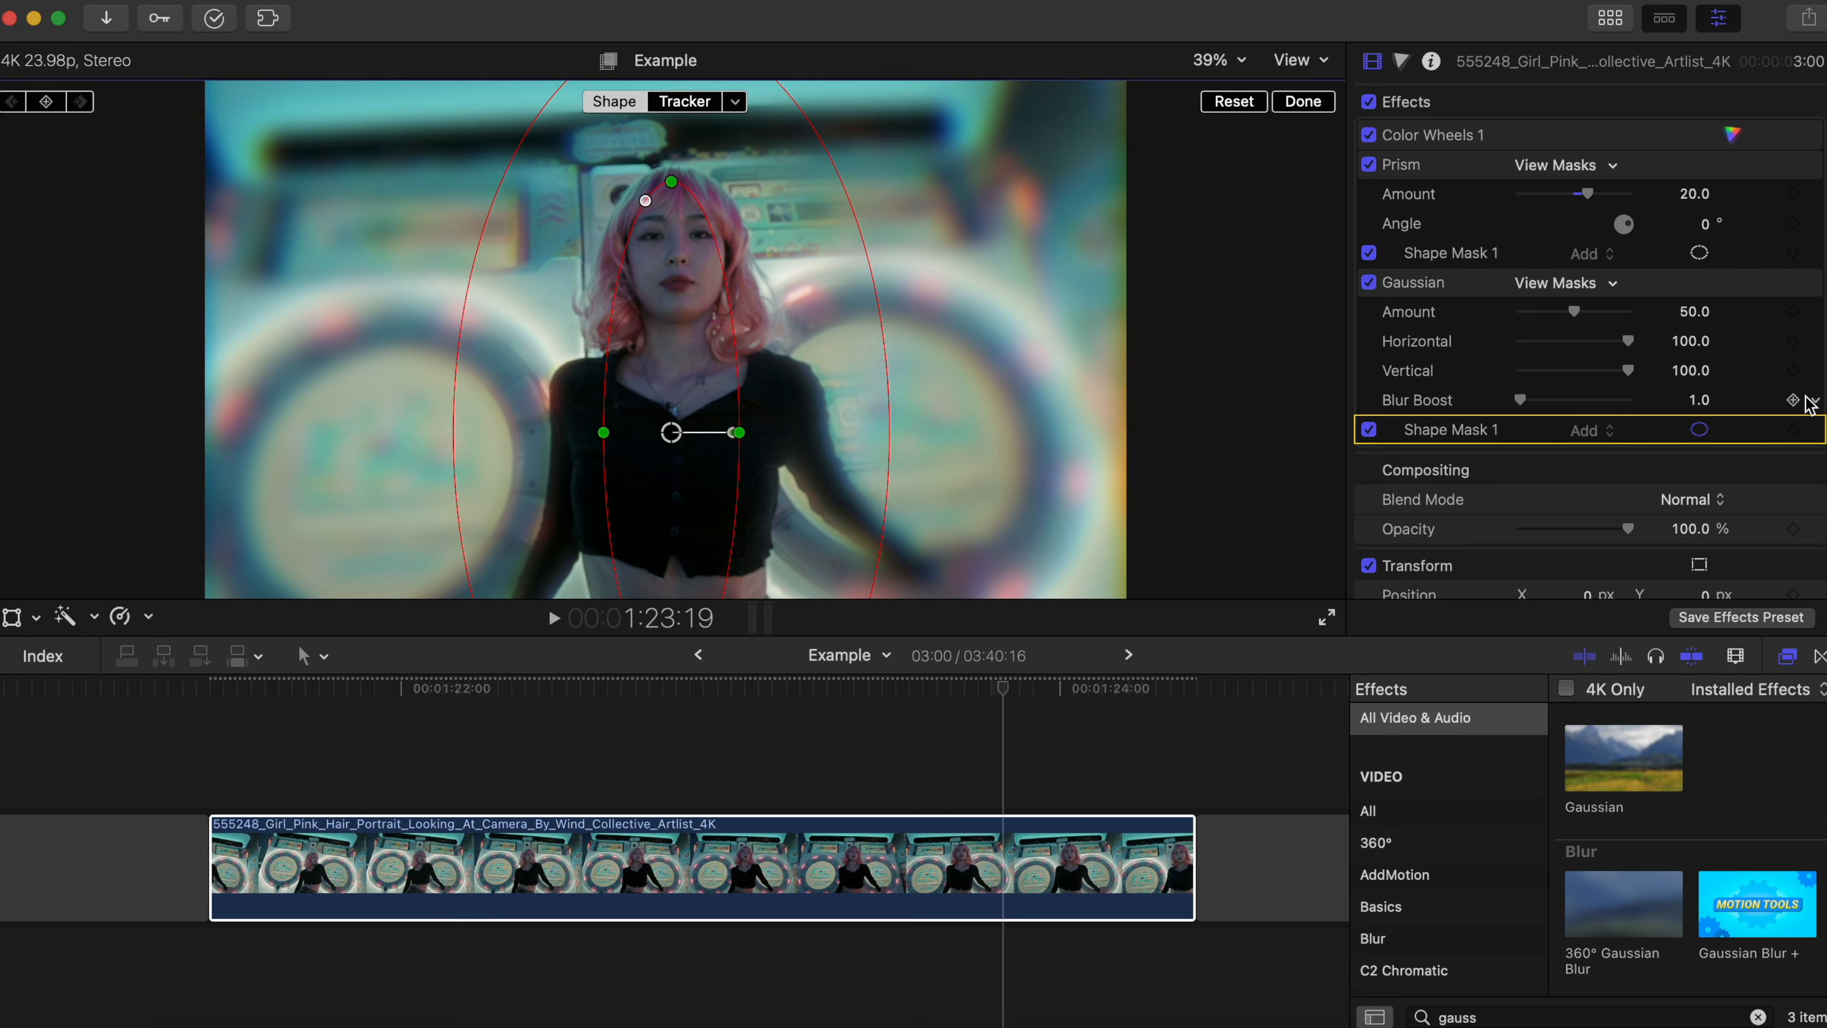
left_click_drag(1628, 370, 1581, 369)
left_click_drag(1491, 432, 1511, 432)
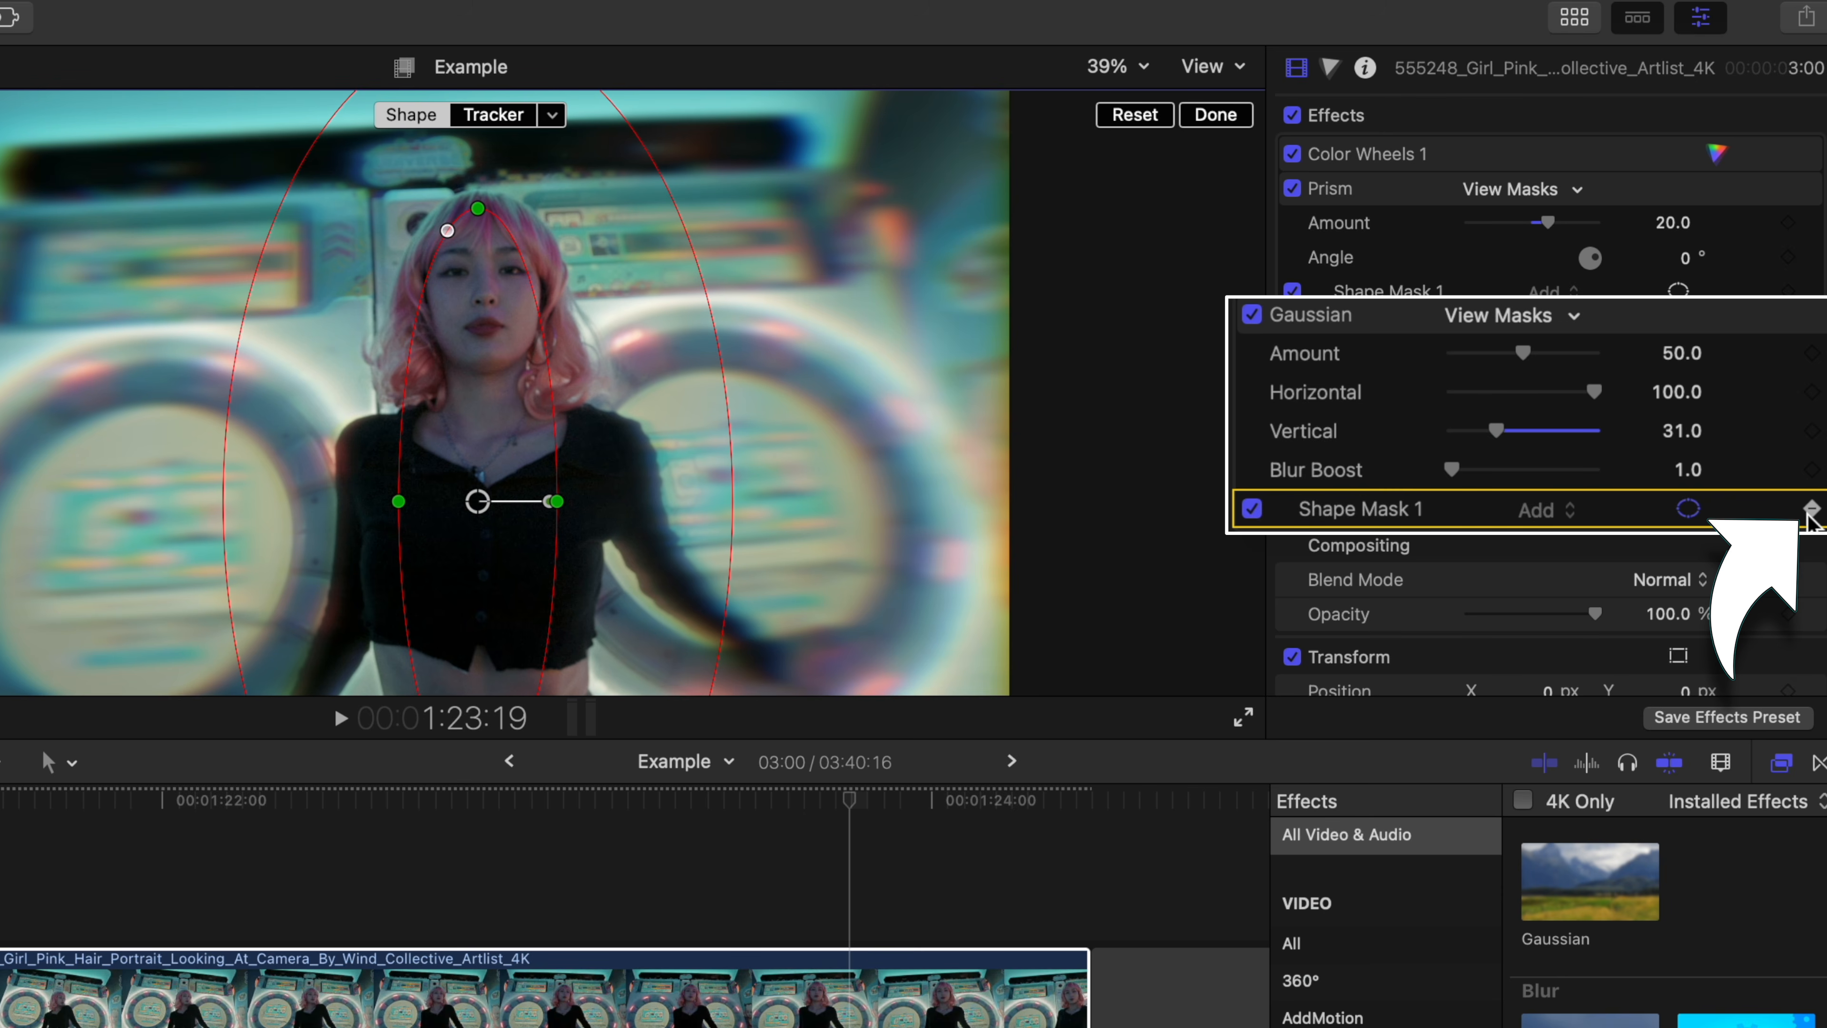
Keyframe the Gaussian shape mask and reposition it over the woman near the start of the clip to follow her movement
left_click(1061, 799)
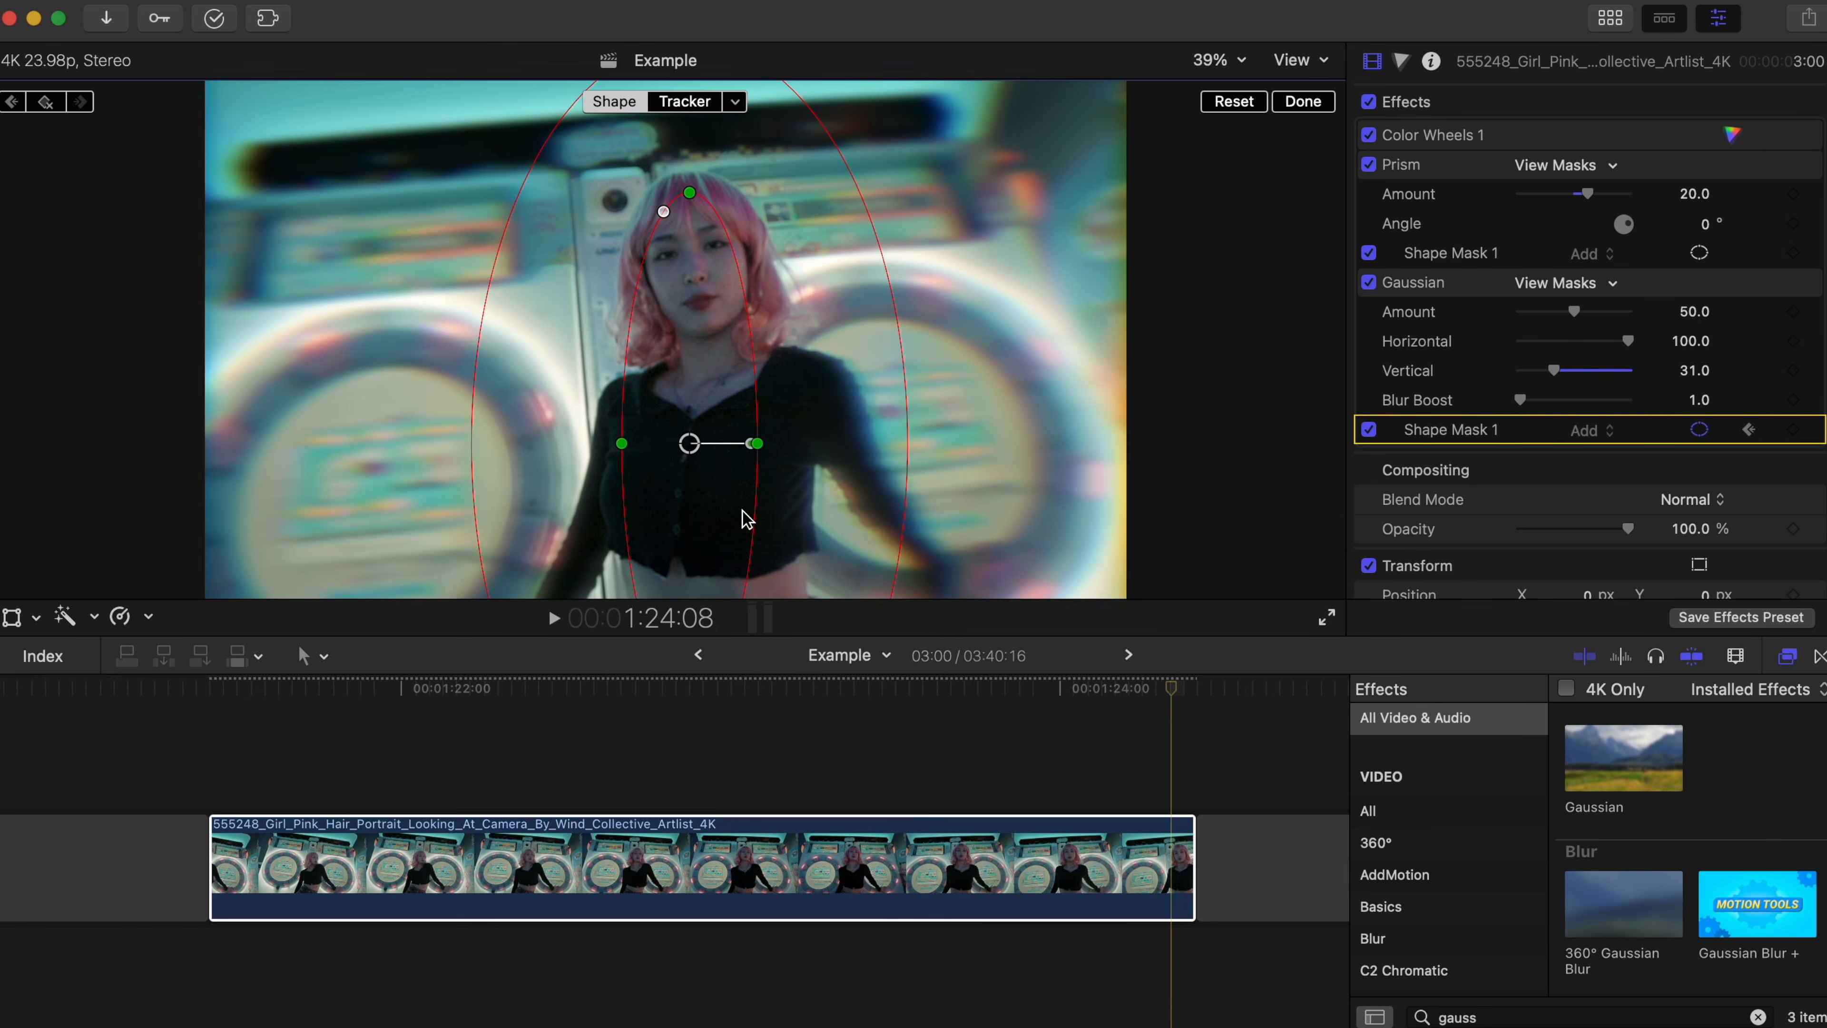
left_click_drag(863, 687, 234, 695)
left_click_drag(669, 434, 649, 516)
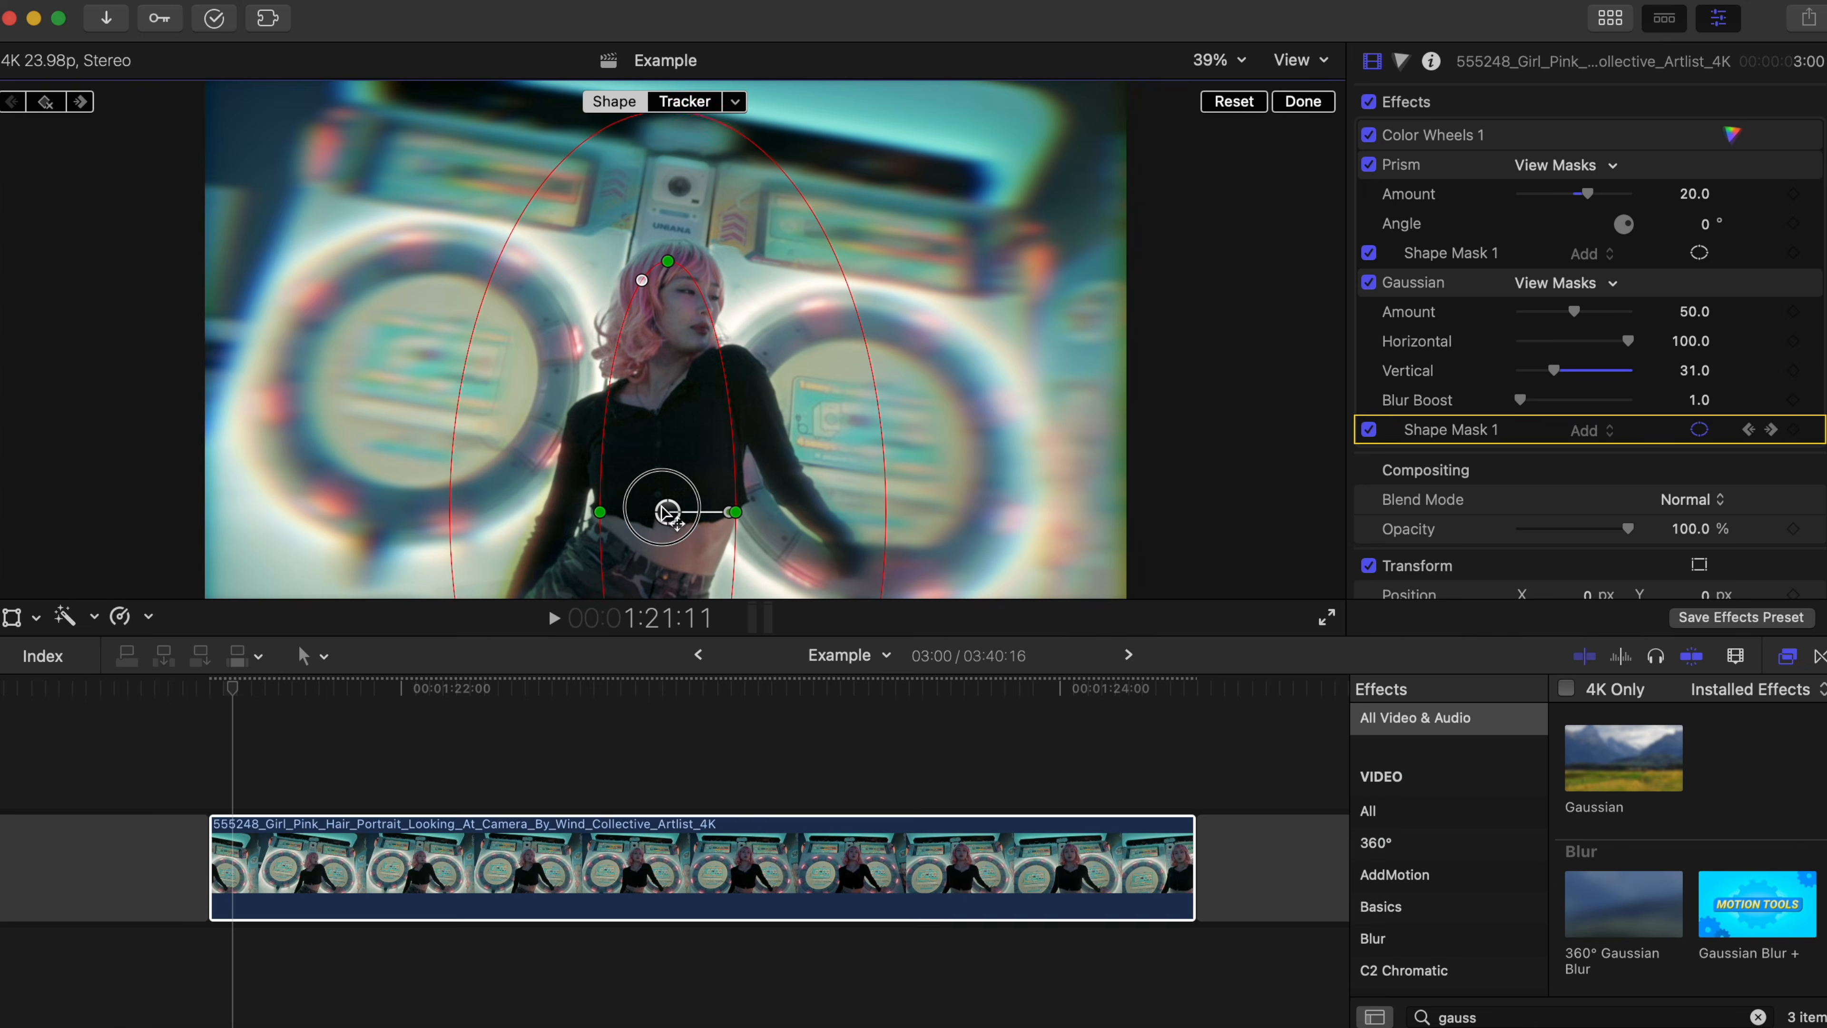
Play back the portrait clip and compare its look with all effects switched off and on
key("space")
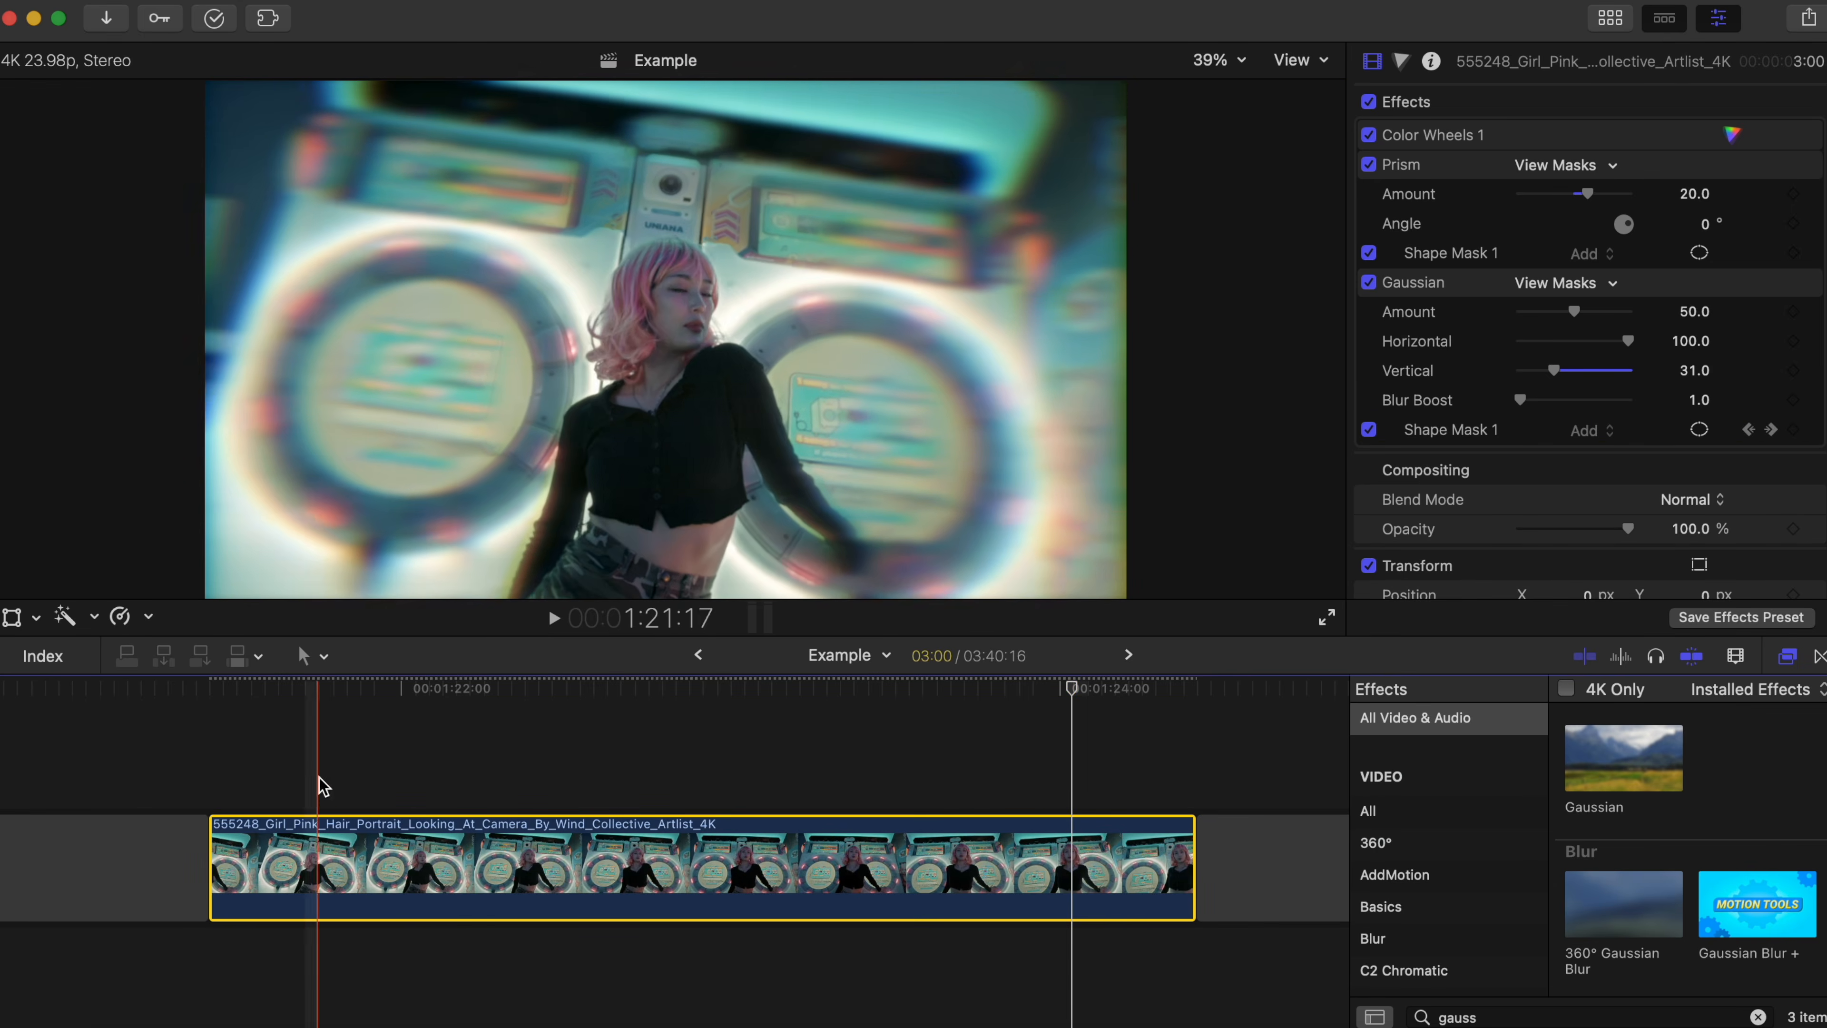
key("space")
left_click(1369, 101)
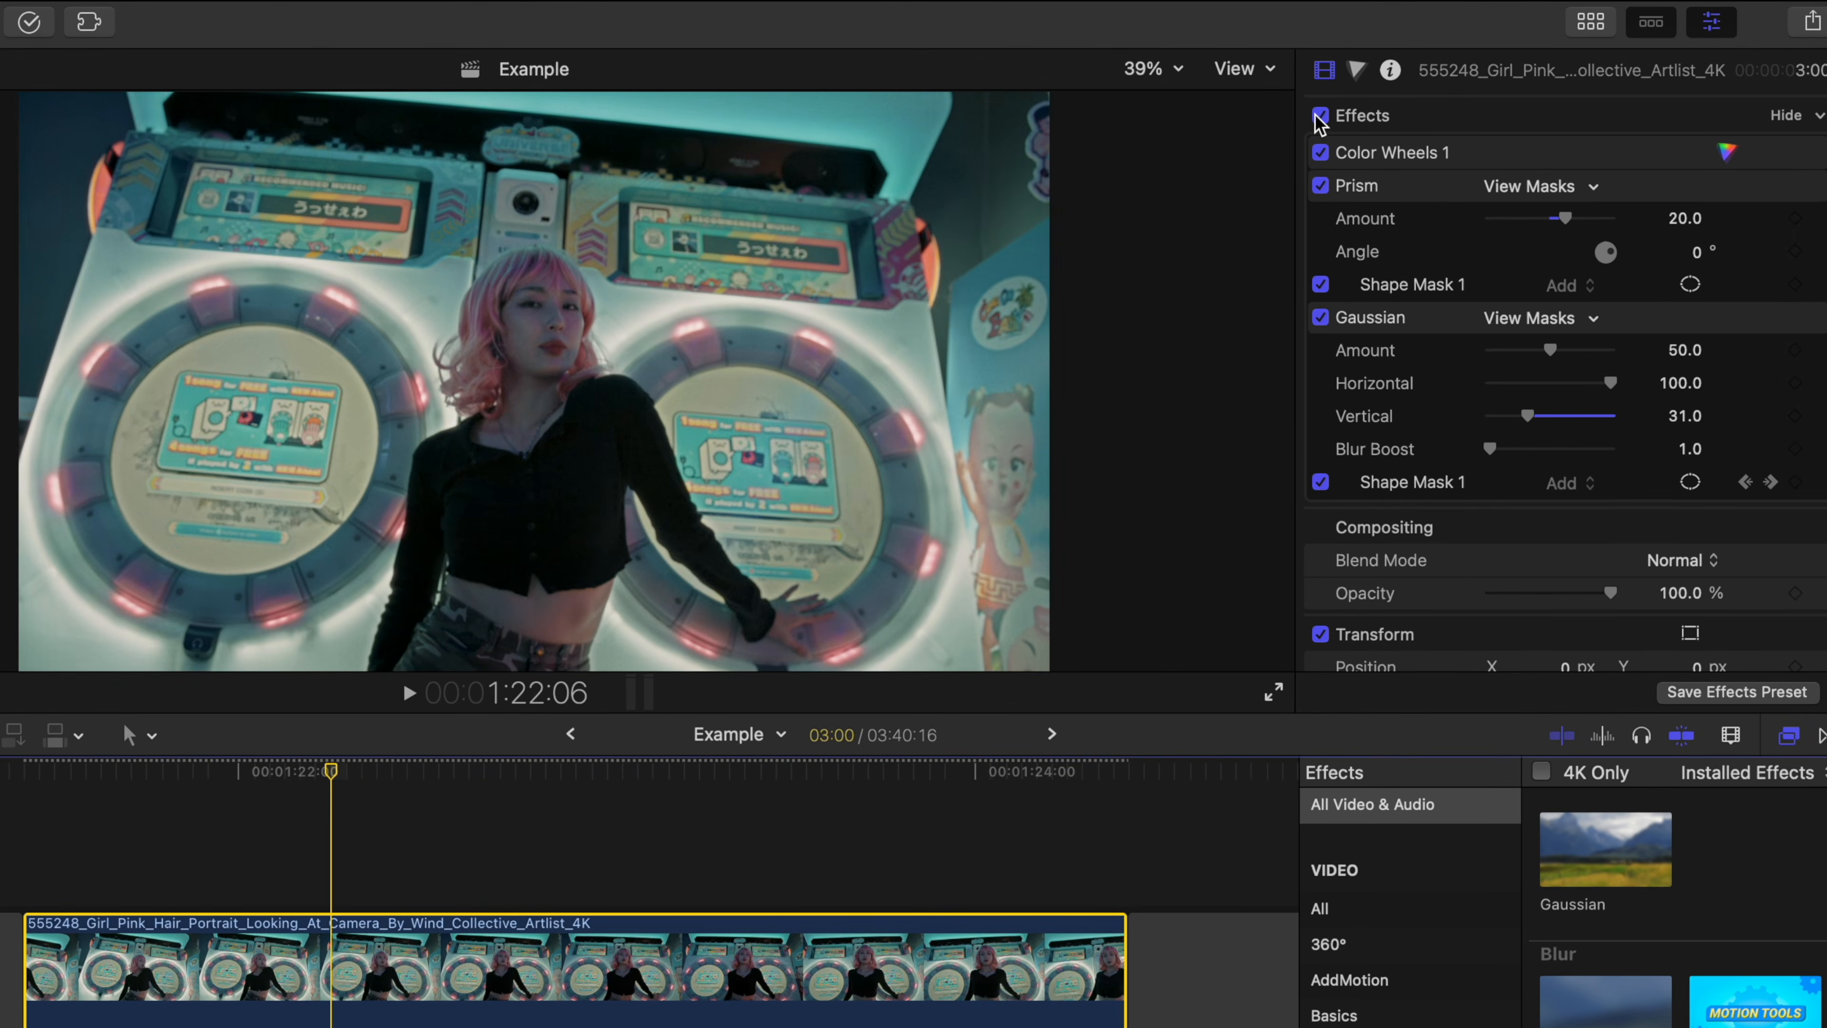
left_click(1321, 116)
left_click(1320, 116)
left_click(1321, 116)
left_click(1321, 116)
left_click(1320, 116)
Increase the Prism effect's amount to 329.4 with an angle of about 4.3°, and play the clip
mouse_move(1585, 218)
left_mouse_down()
mouse_move(1509, 216)
mouse_move(1611, 233)
mouse_move(1583, 229)
left_mouse_up()
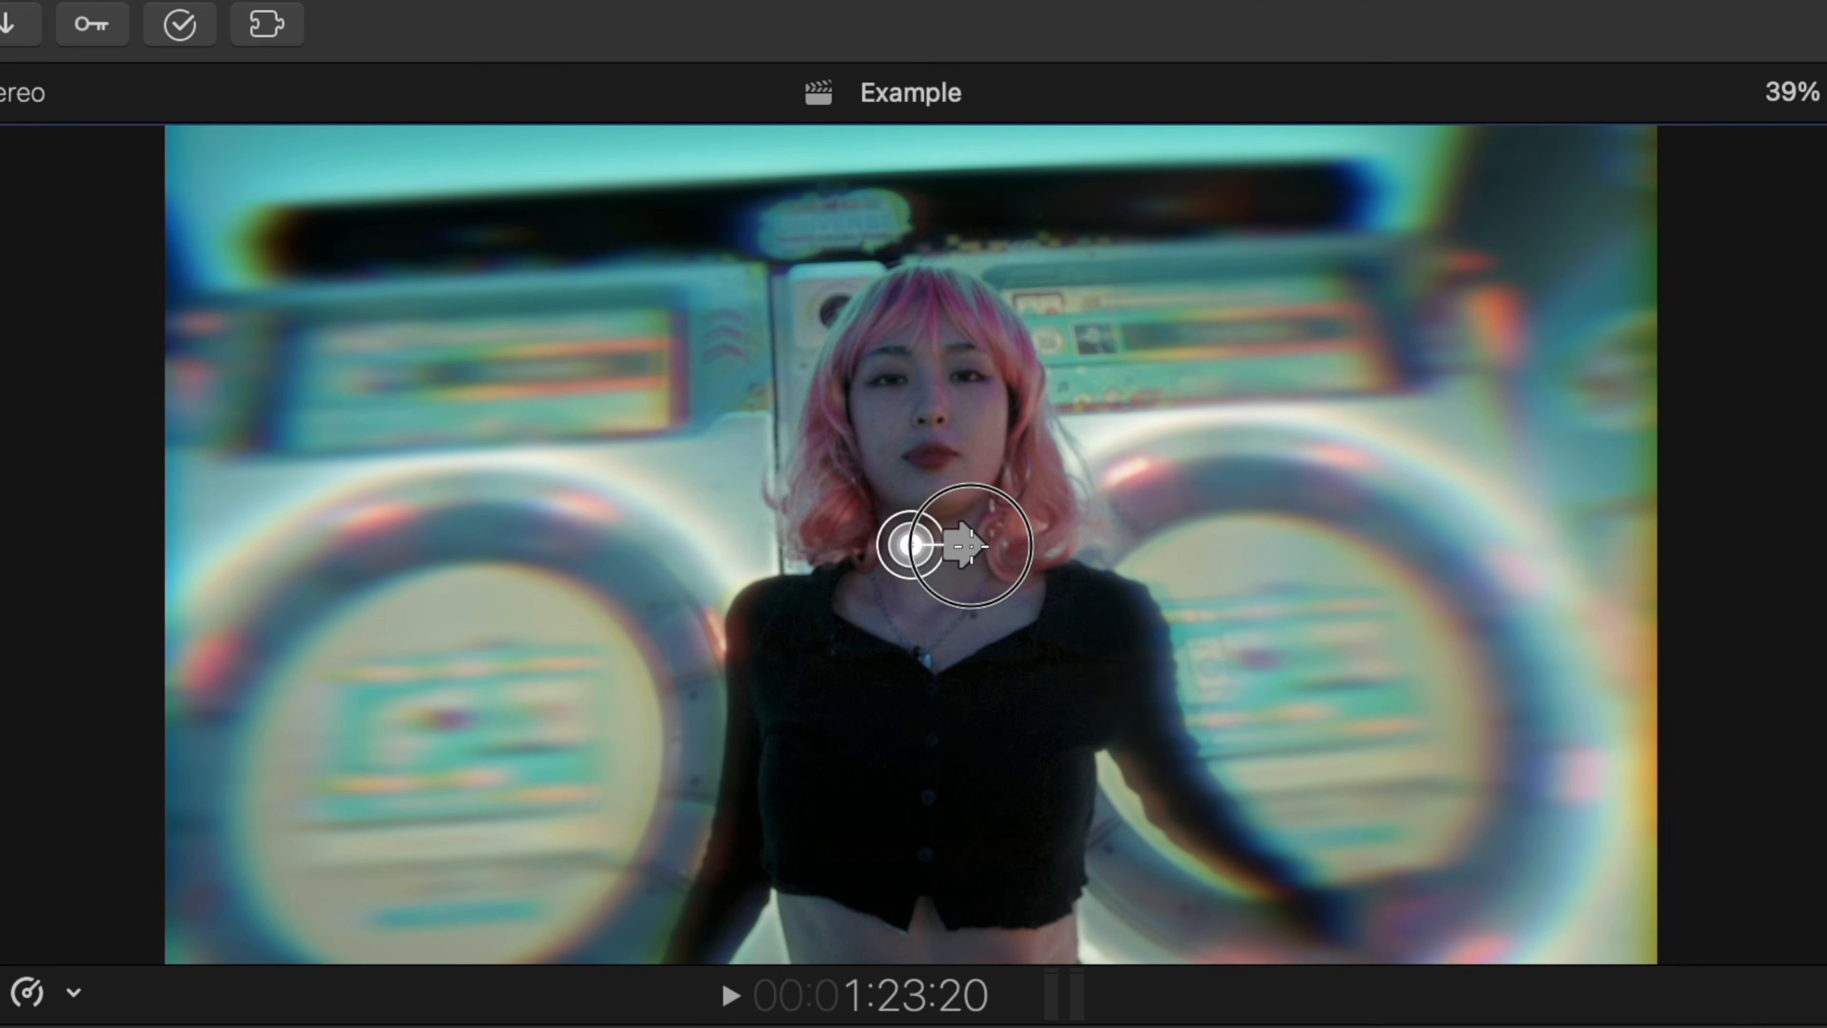
left_click_drag(964, 544, 999, 533)
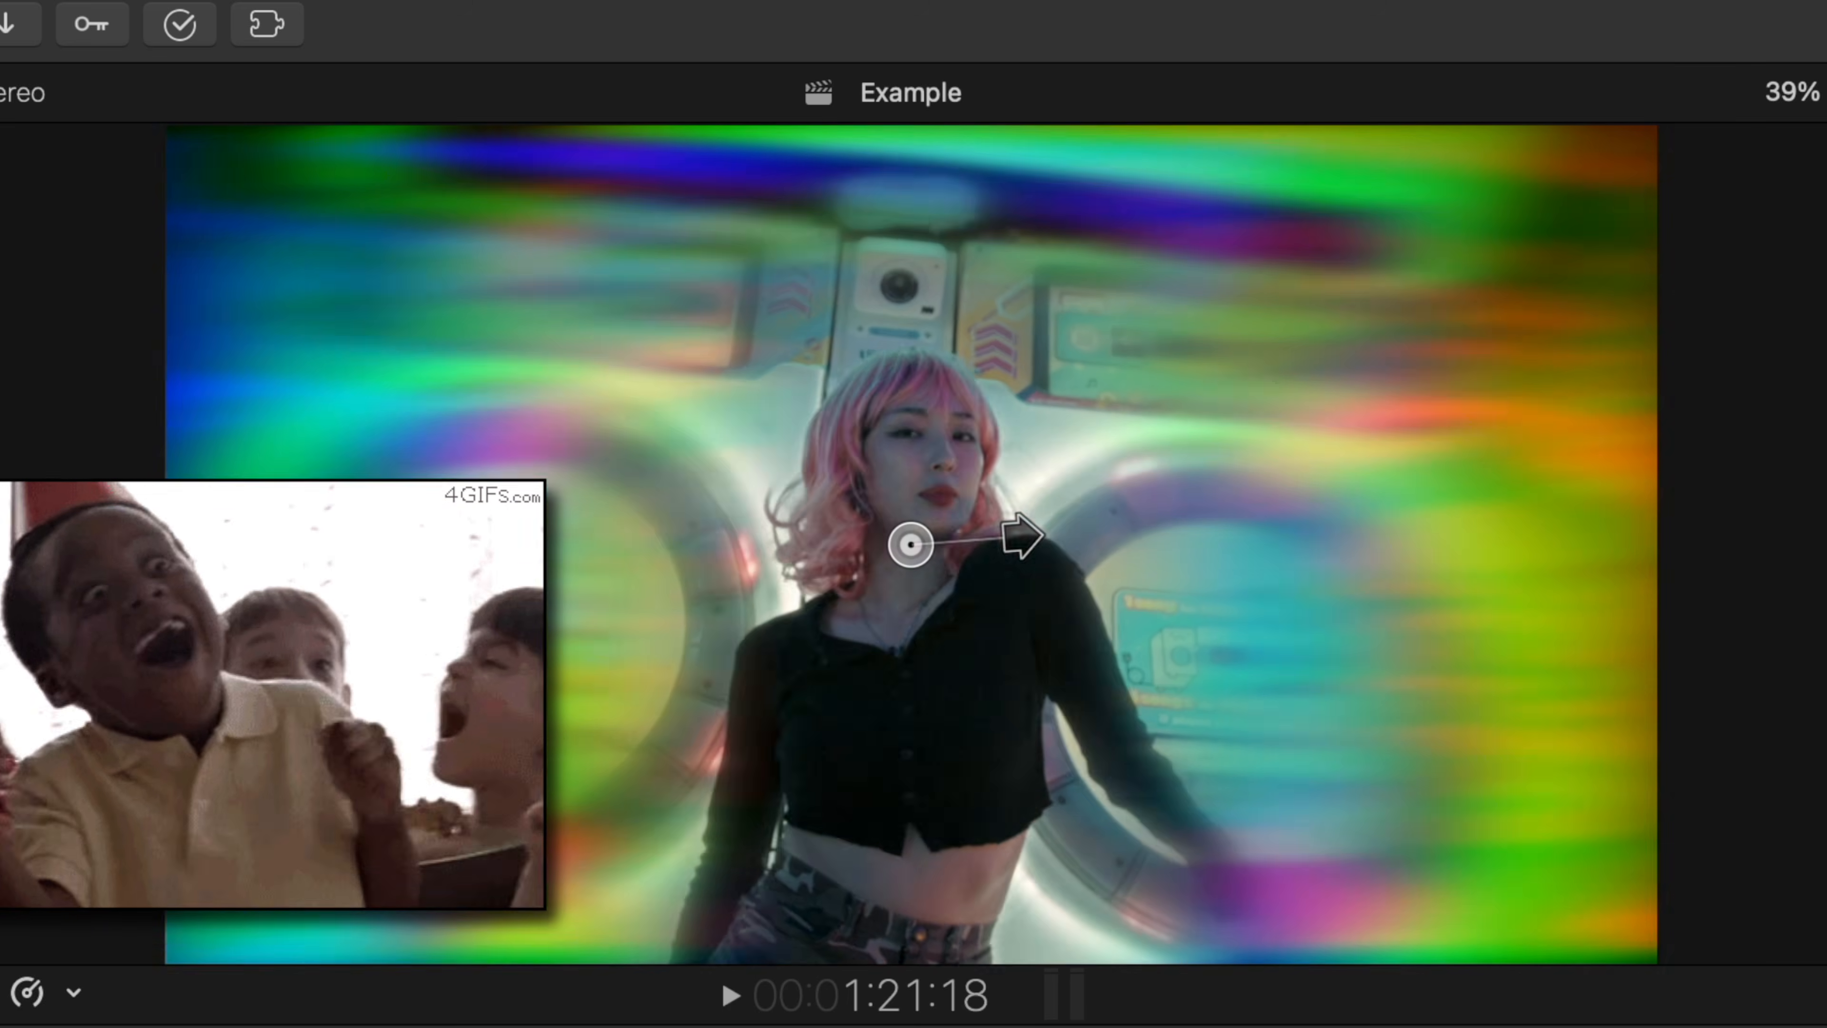
key("space")
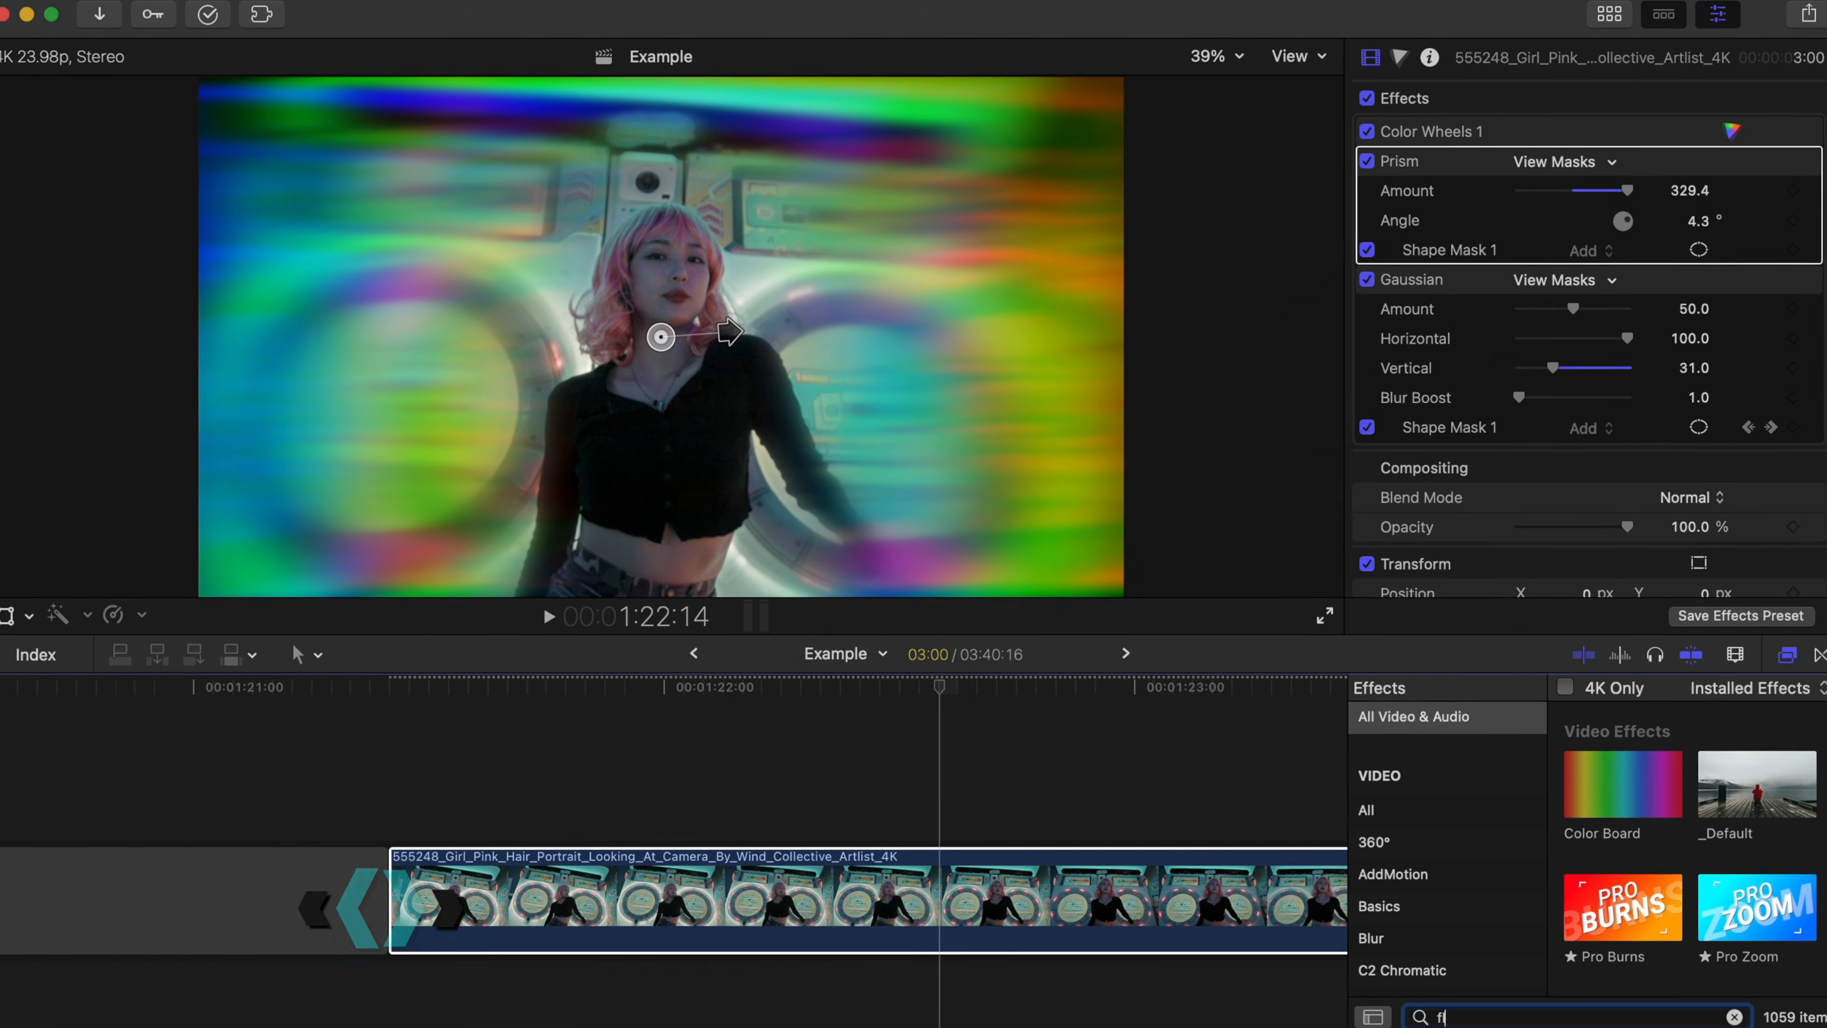
Apply the Flipped effect to the pink-hair portrait clip with a Horizontal direction and adjust its amount
type("ipp")
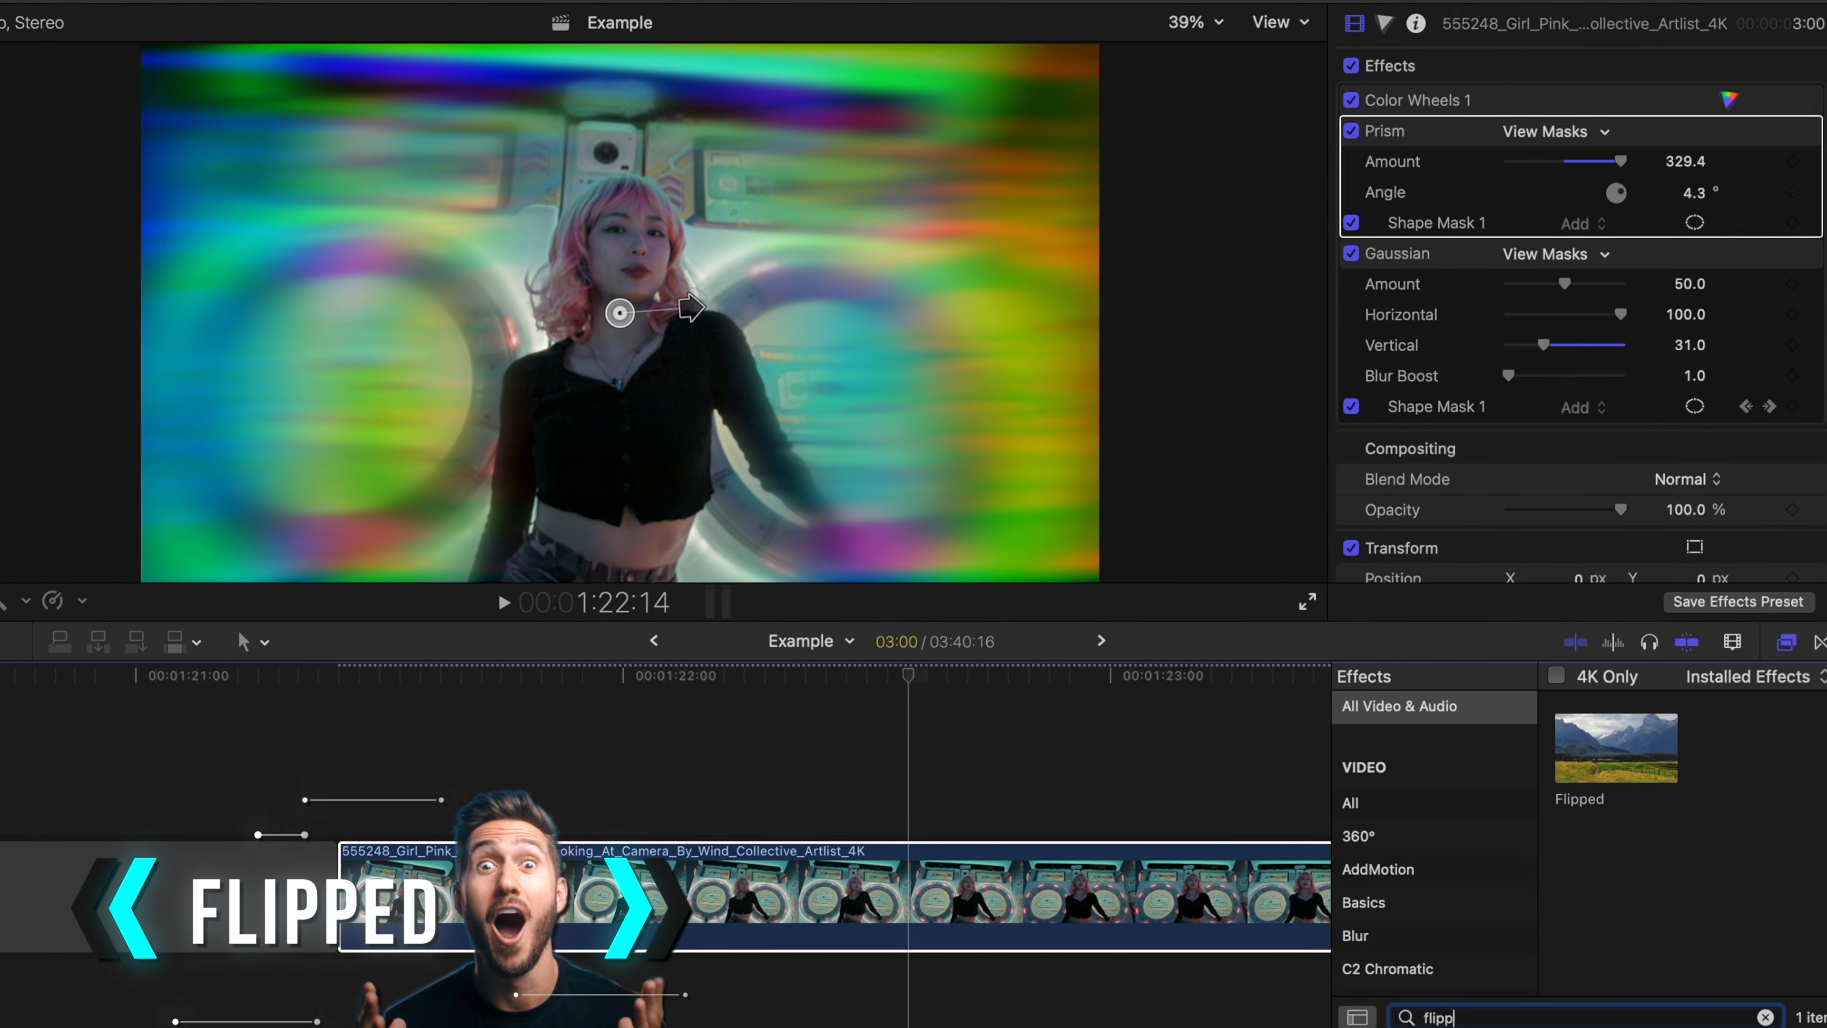
double_click(1643, 771)
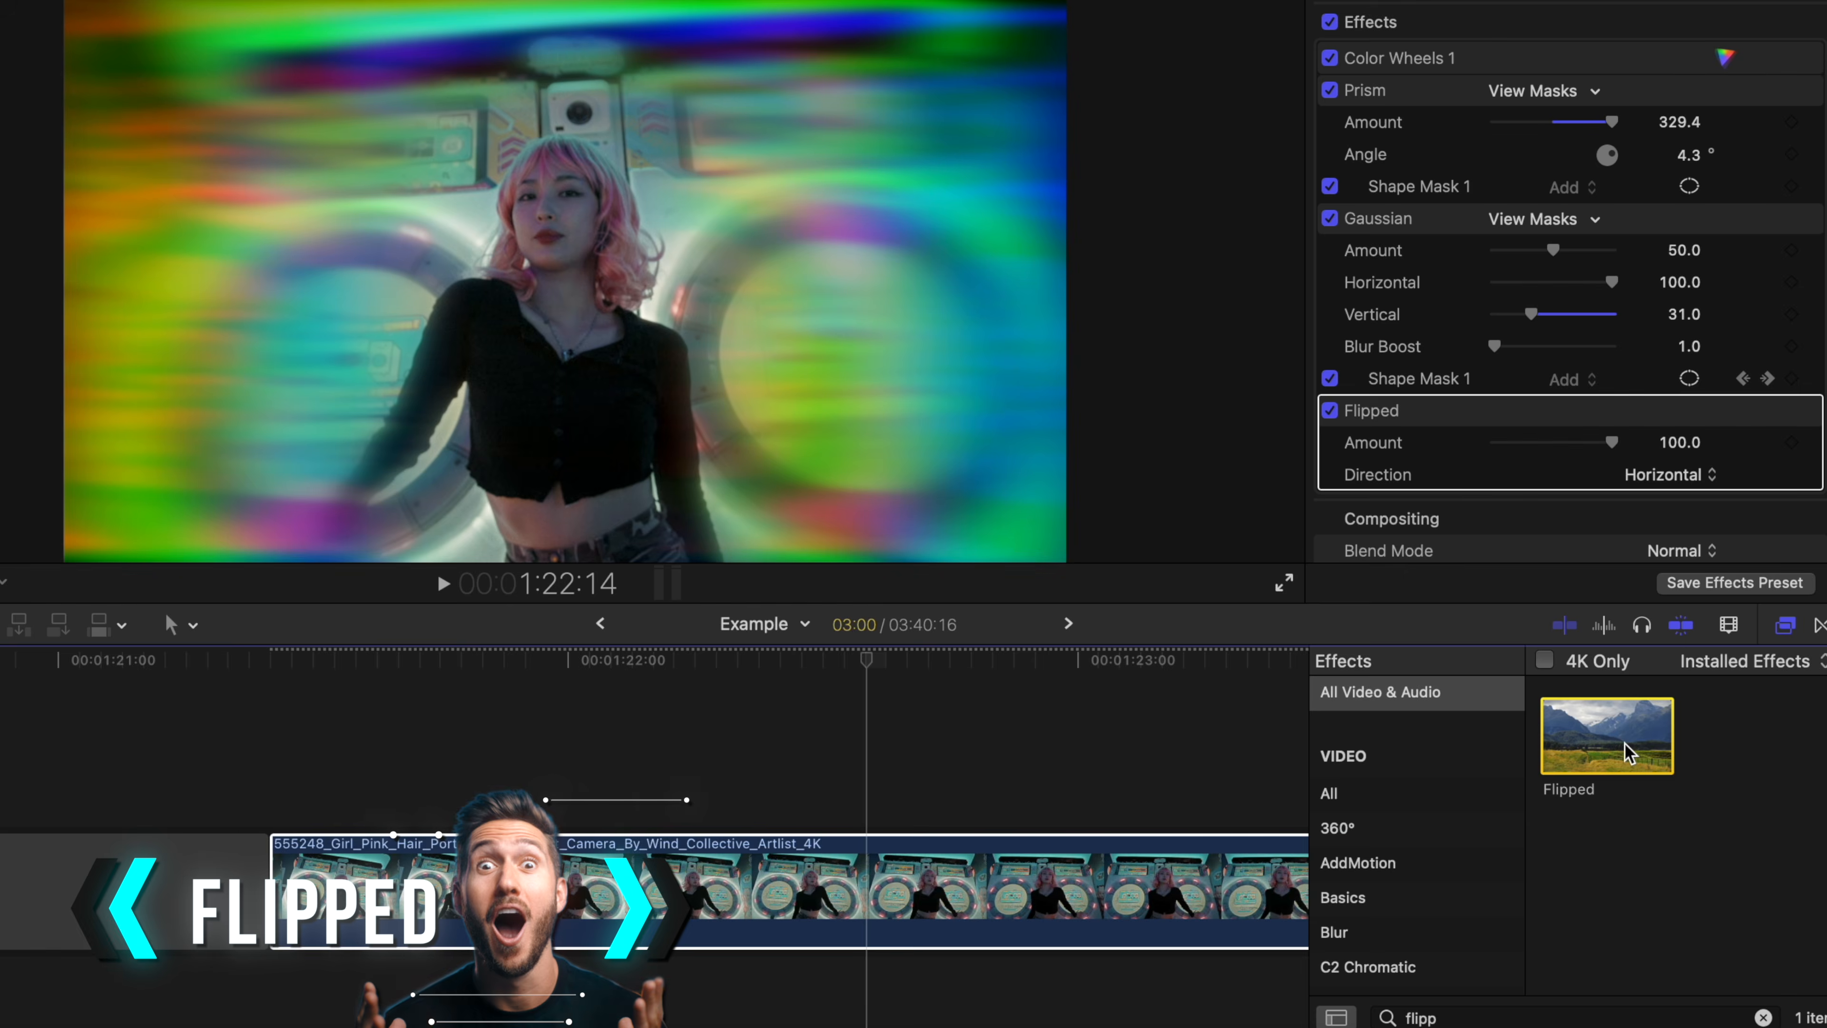
left_click(1680, 508)
left_click(1684, 454)
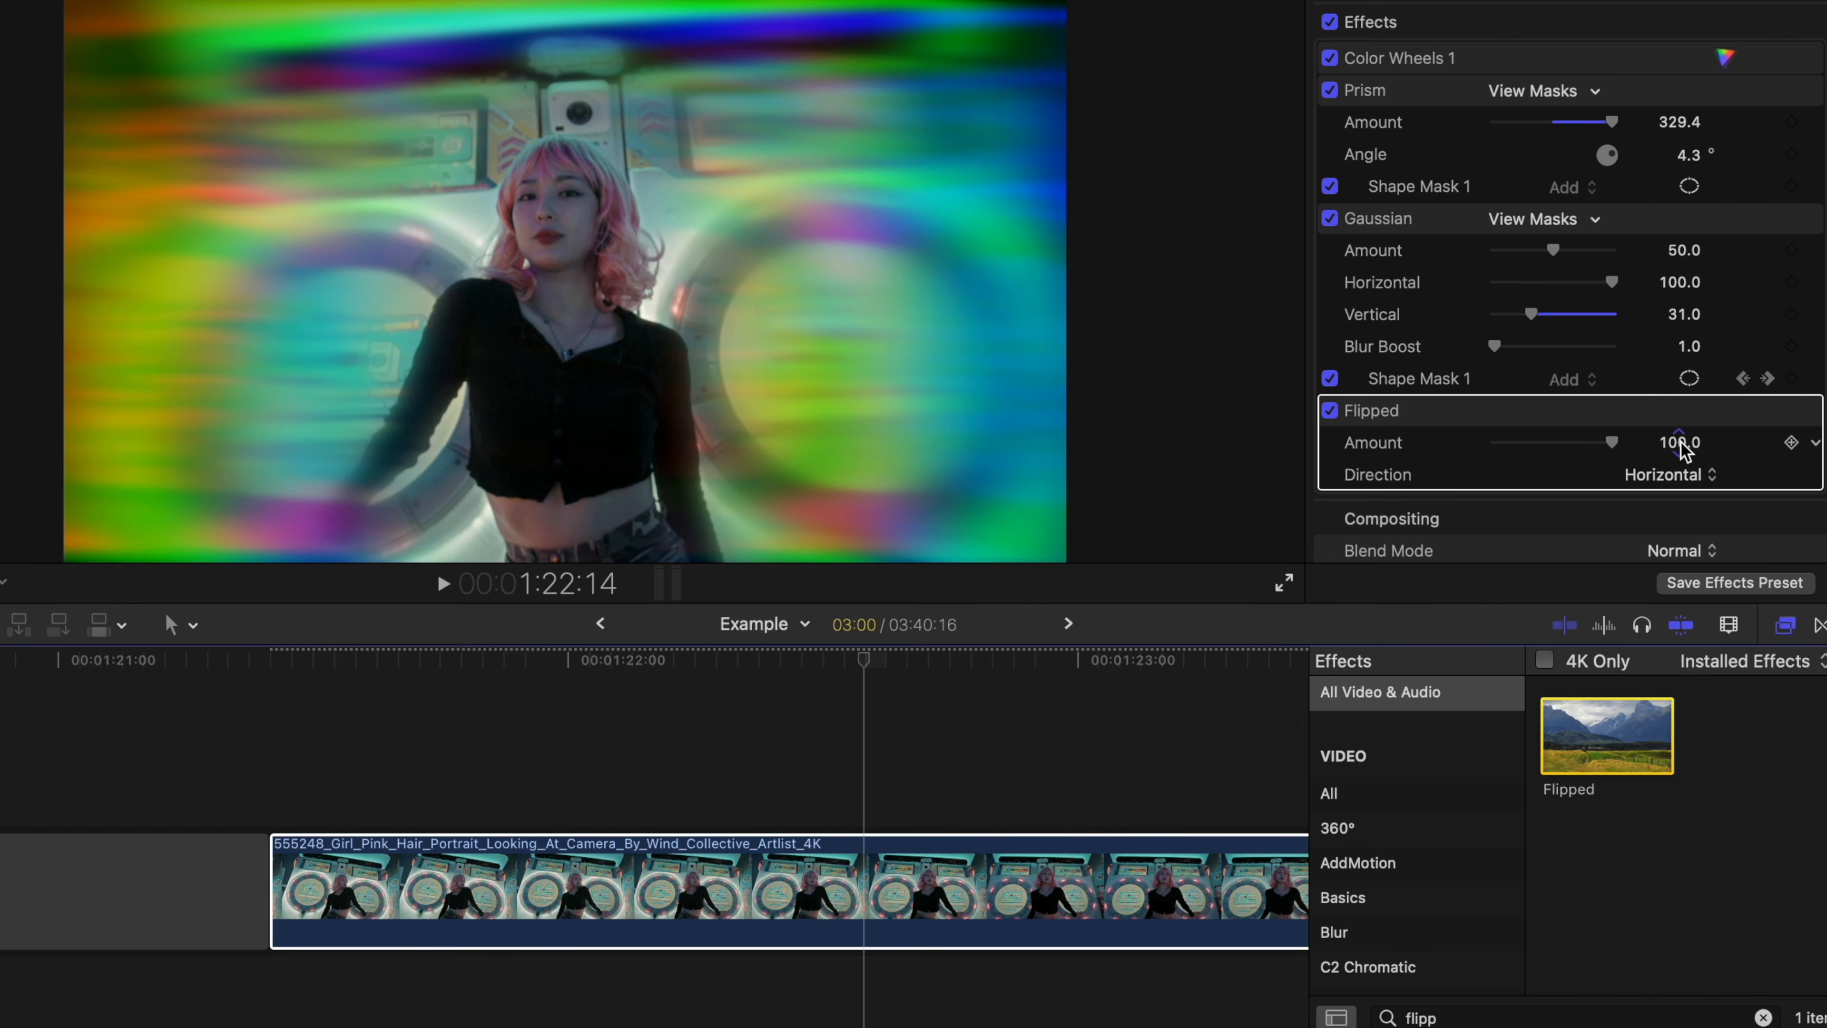
left_click_drag(1579, 449, 1721, 440)
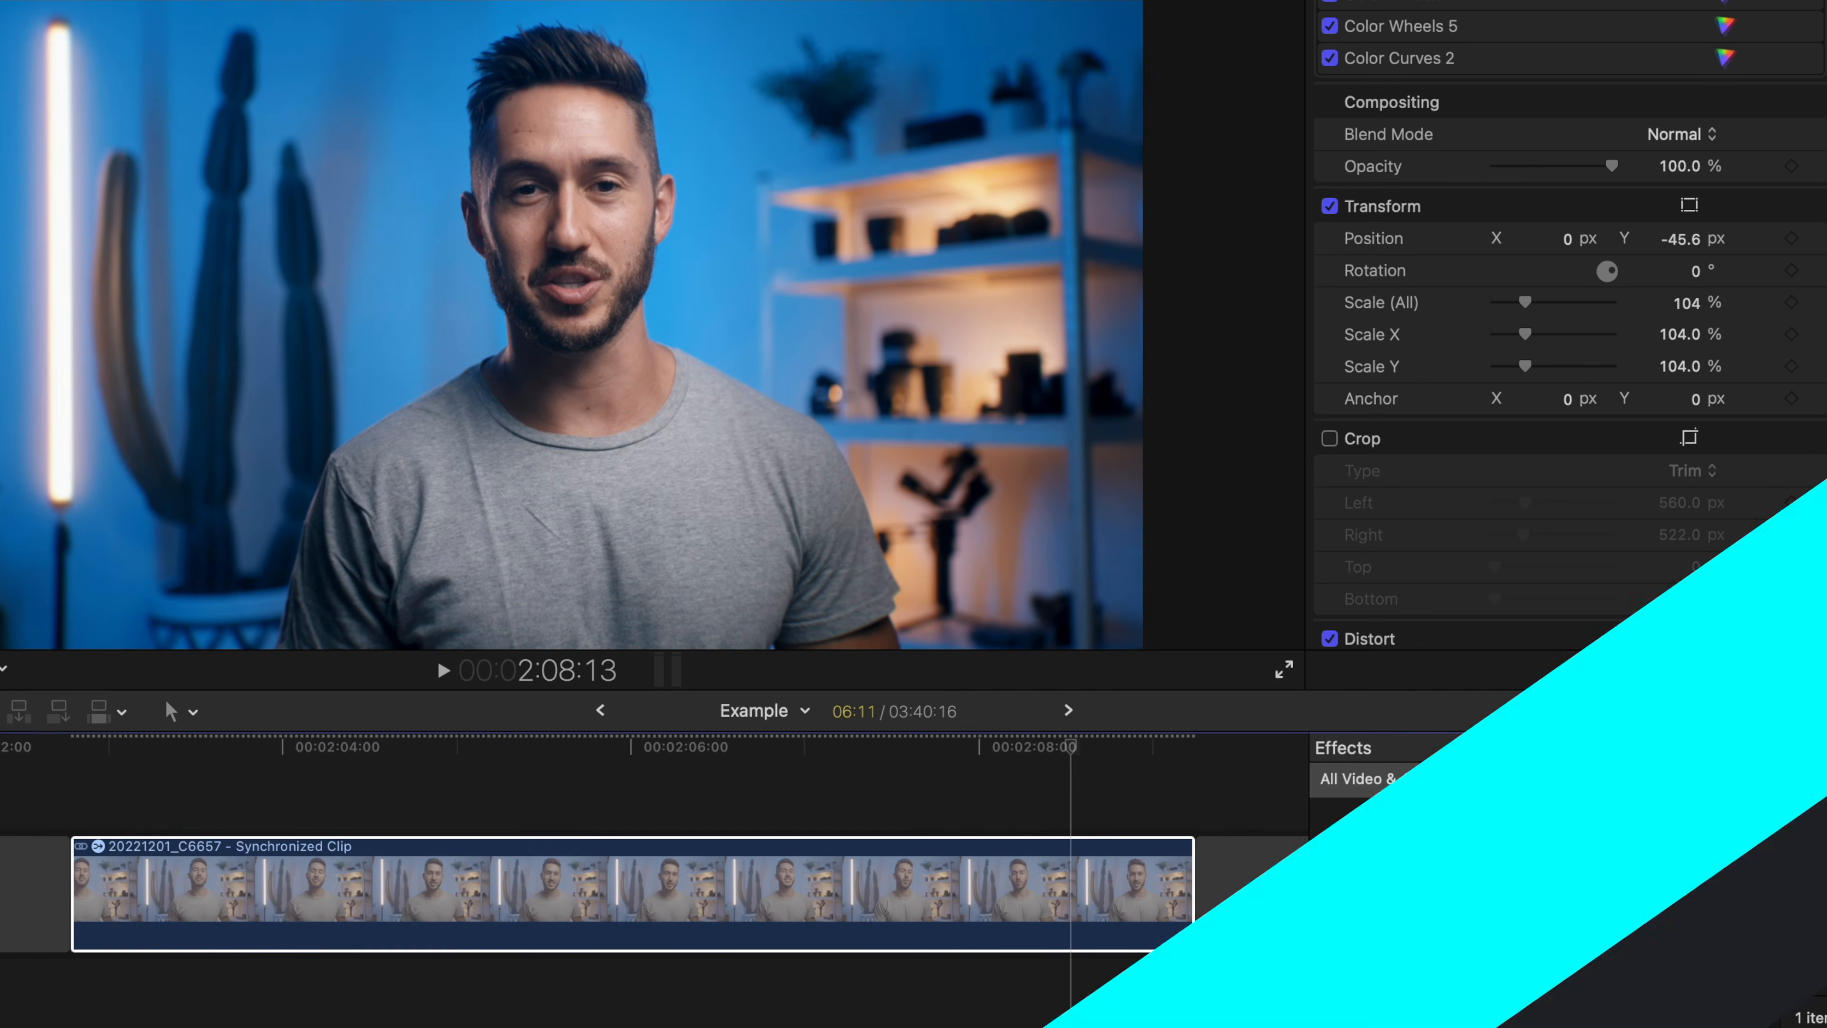
Apply the Bad TV effect to the synchronized talking-head clip with White Noise (Uniform) static and an amount of 13.67
double_click(1606, 823)
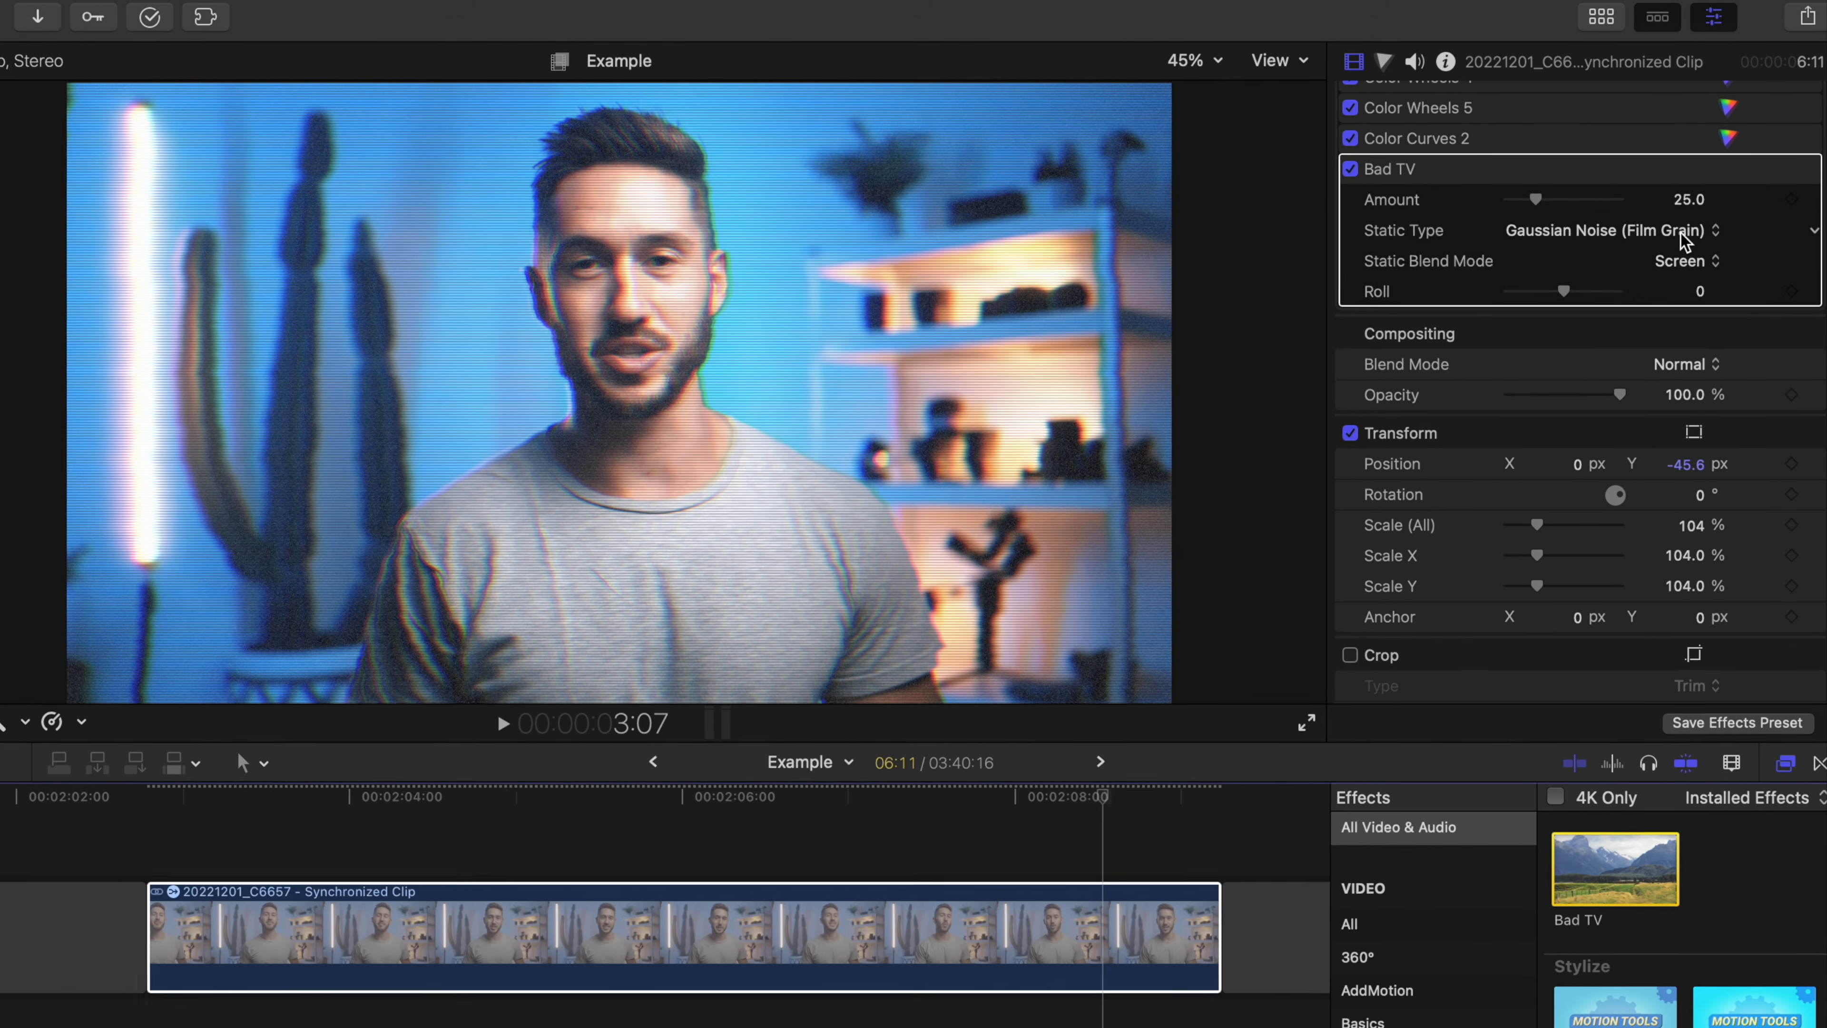
left_click(1712, 223)
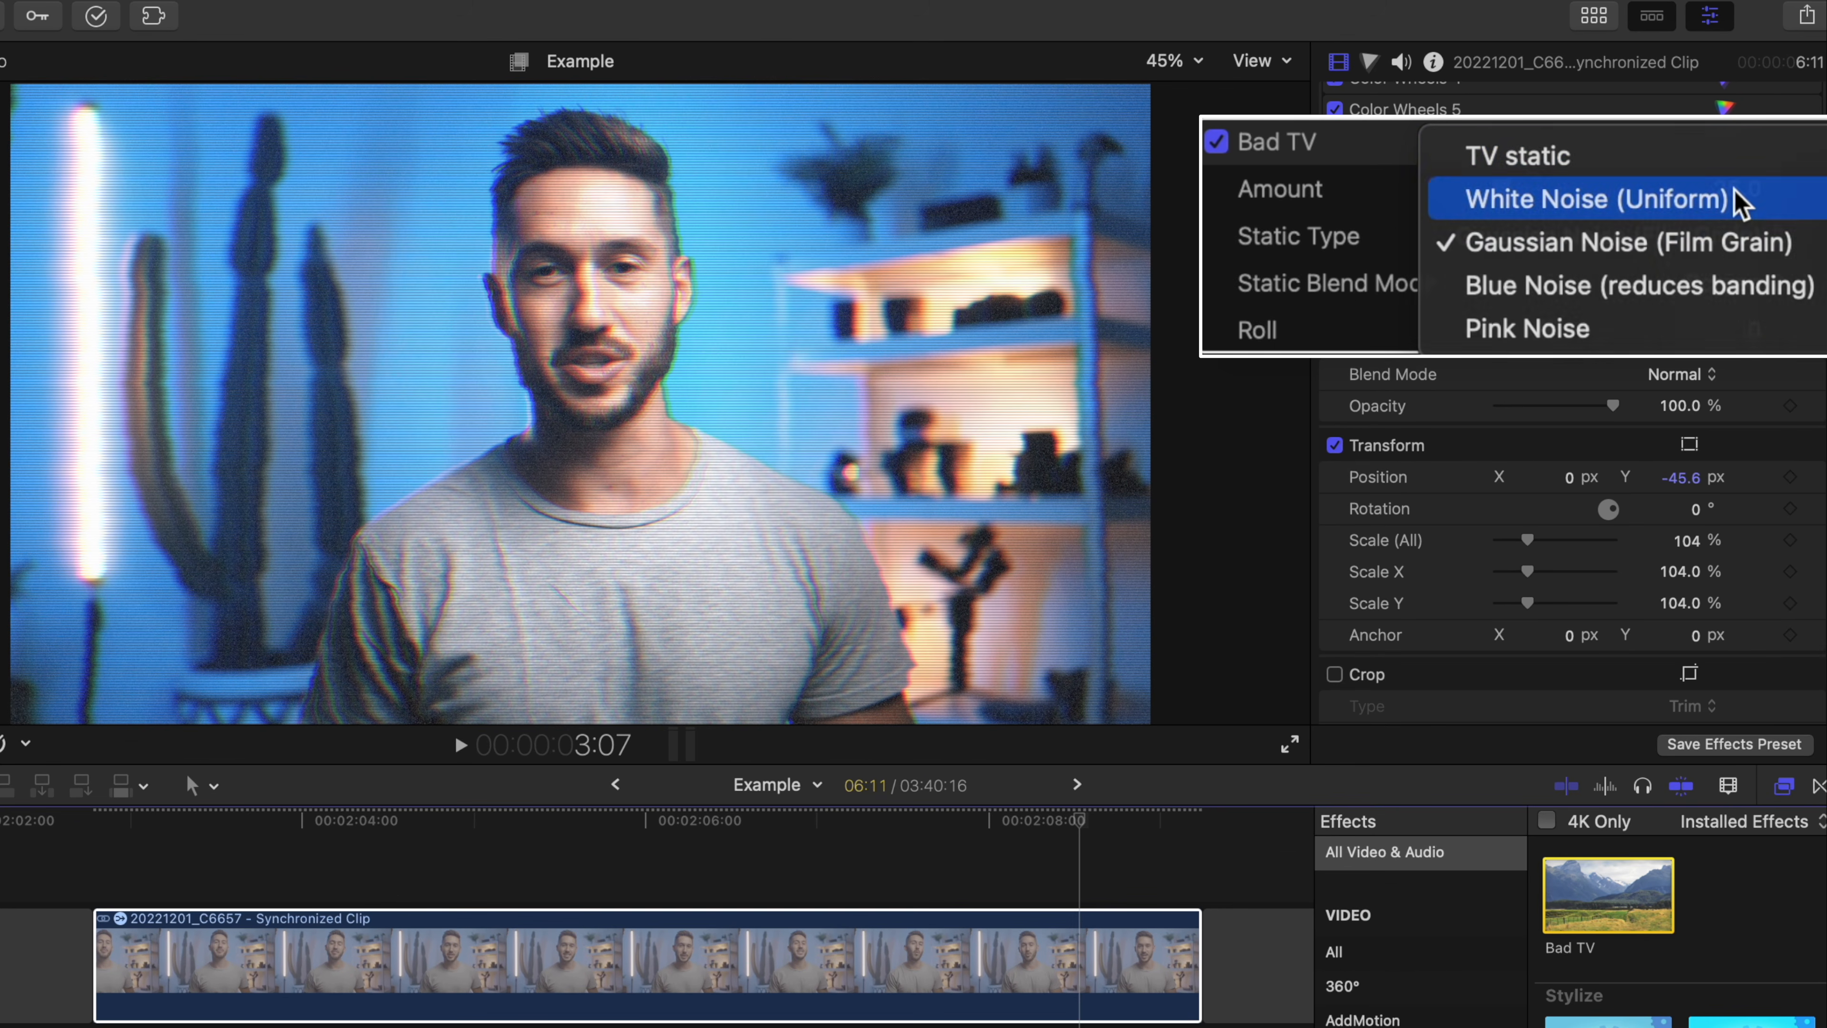
left_click(1654, 199)
left_click_drag(1500, 191, 1474, 191)
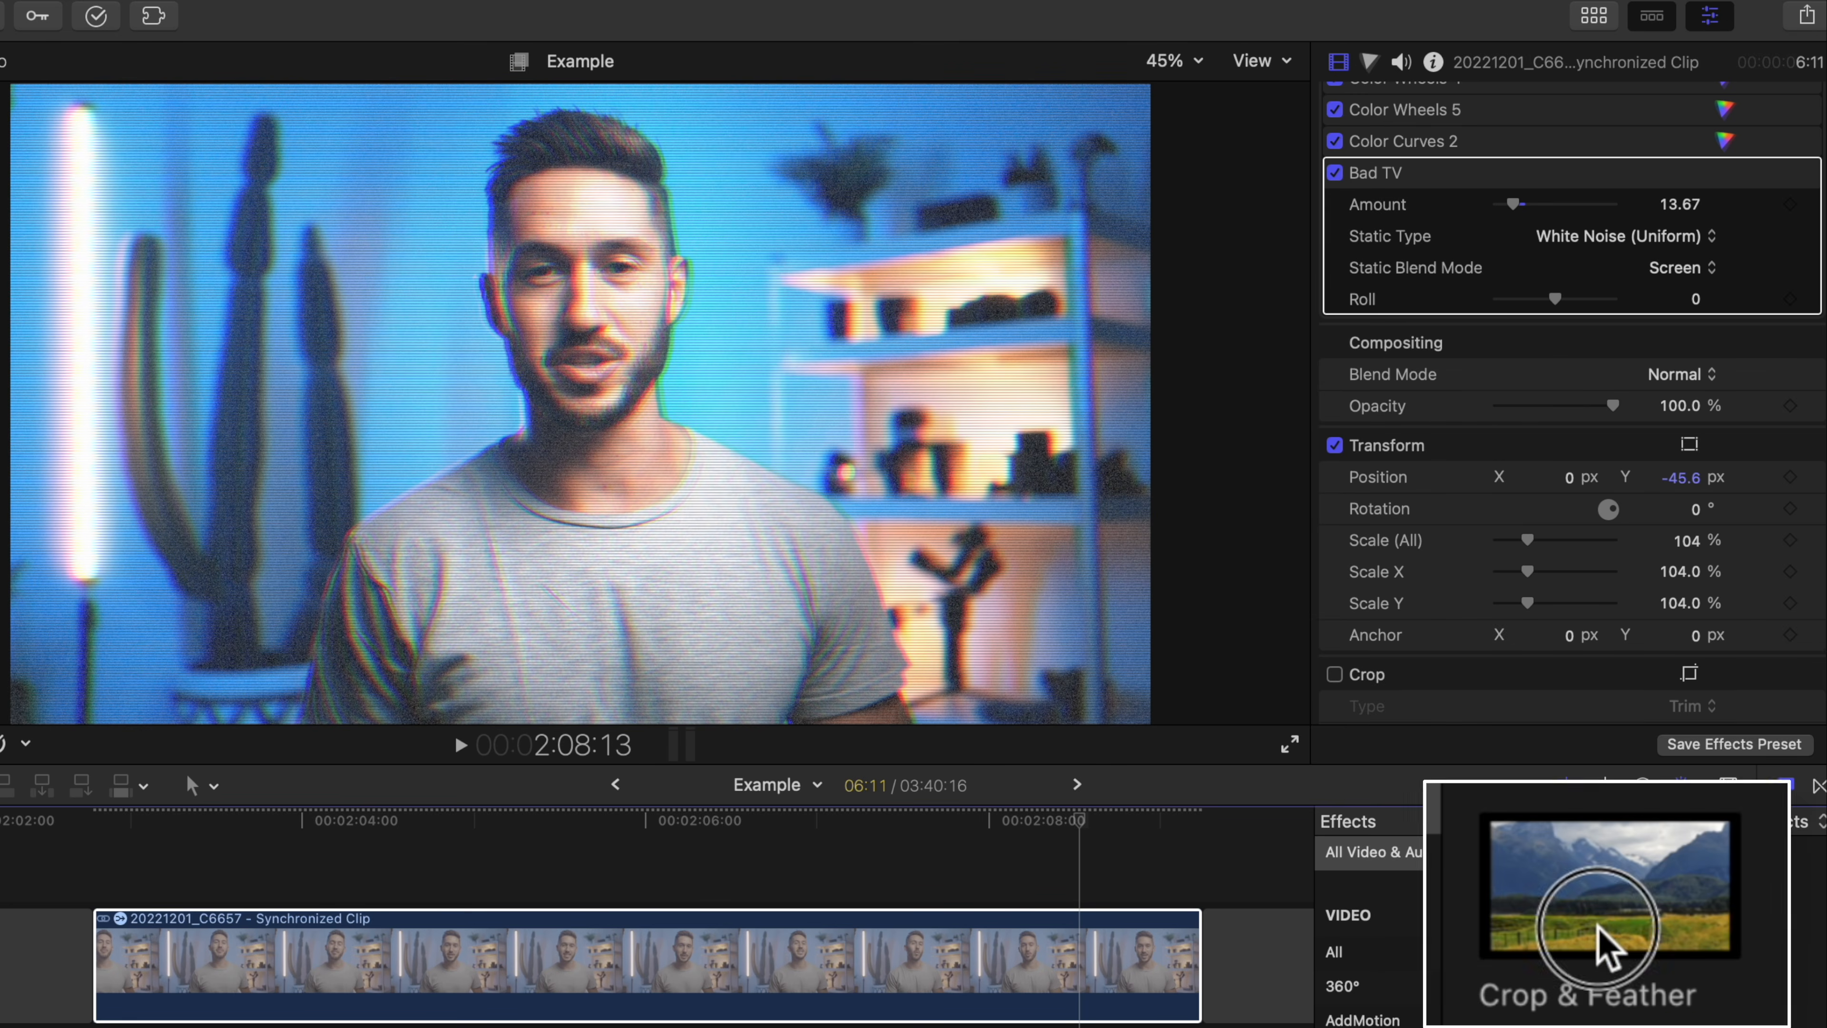
Apply Crop & Feather to the talking-head clip with height 400 and width 77.37, and play the result
double_click(1594, 940)
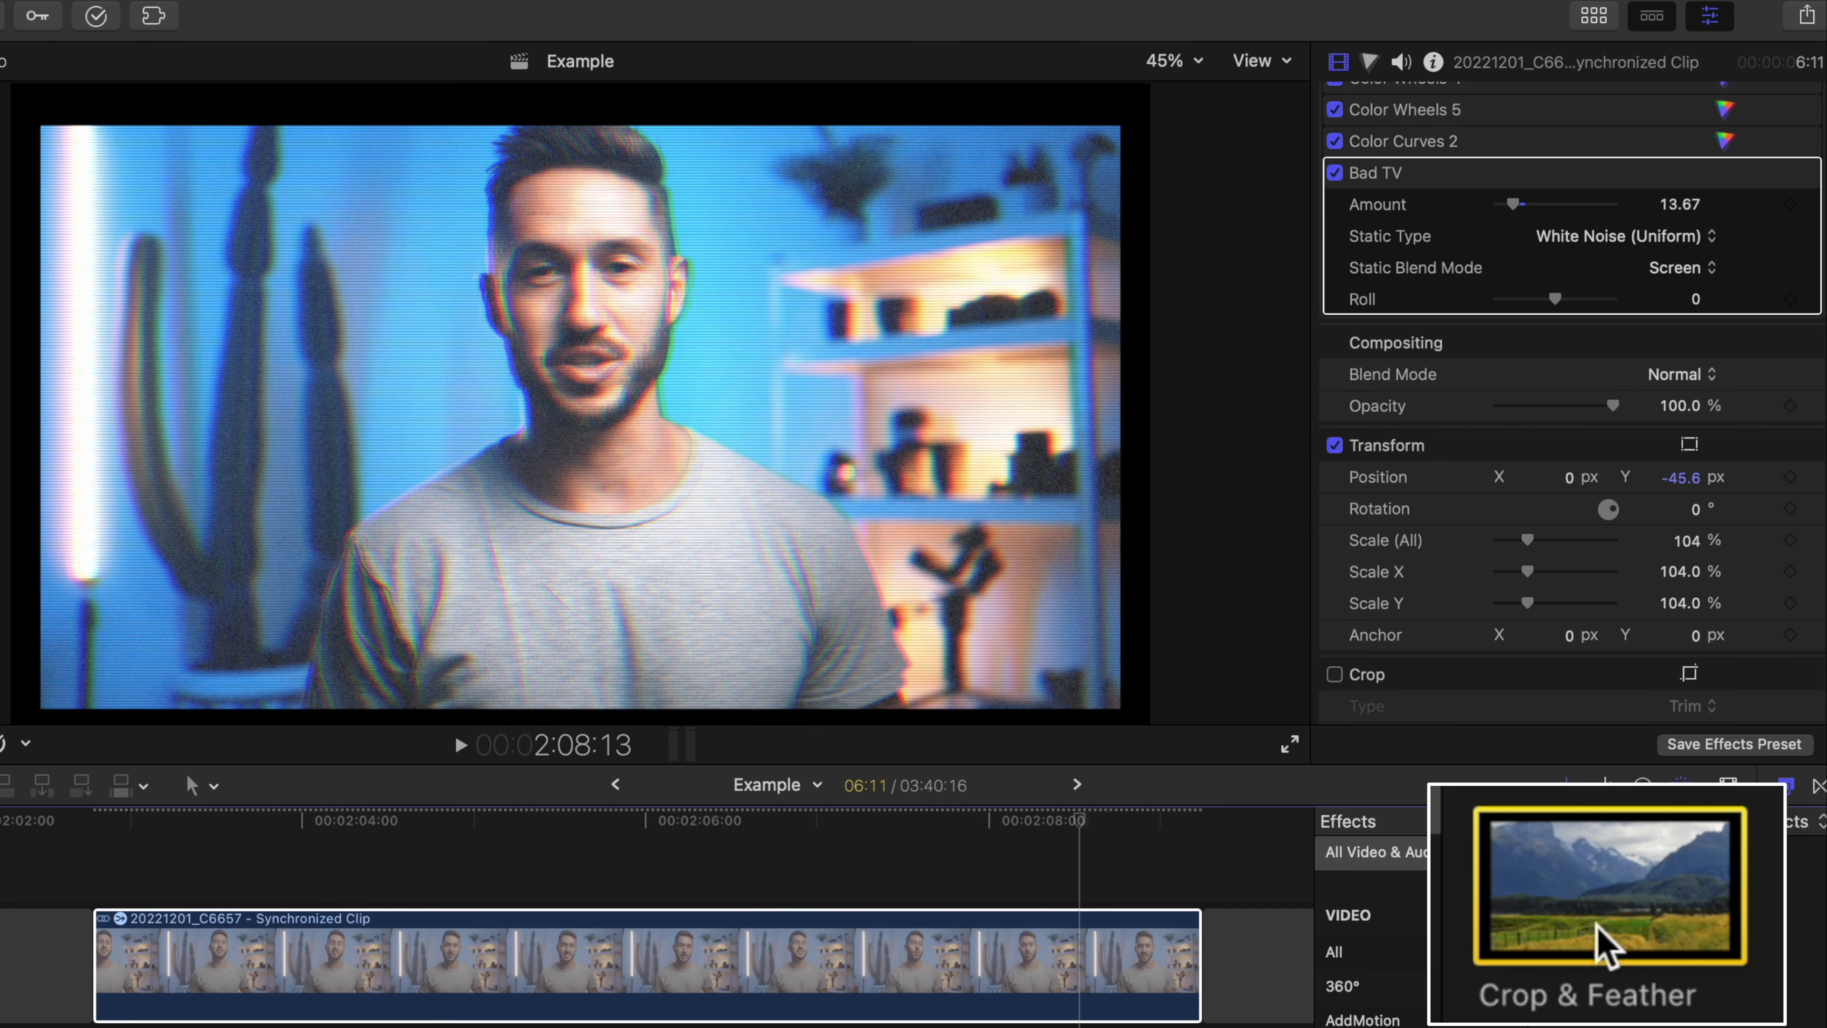
left_click_drag(1526, 390, 1659, 397)
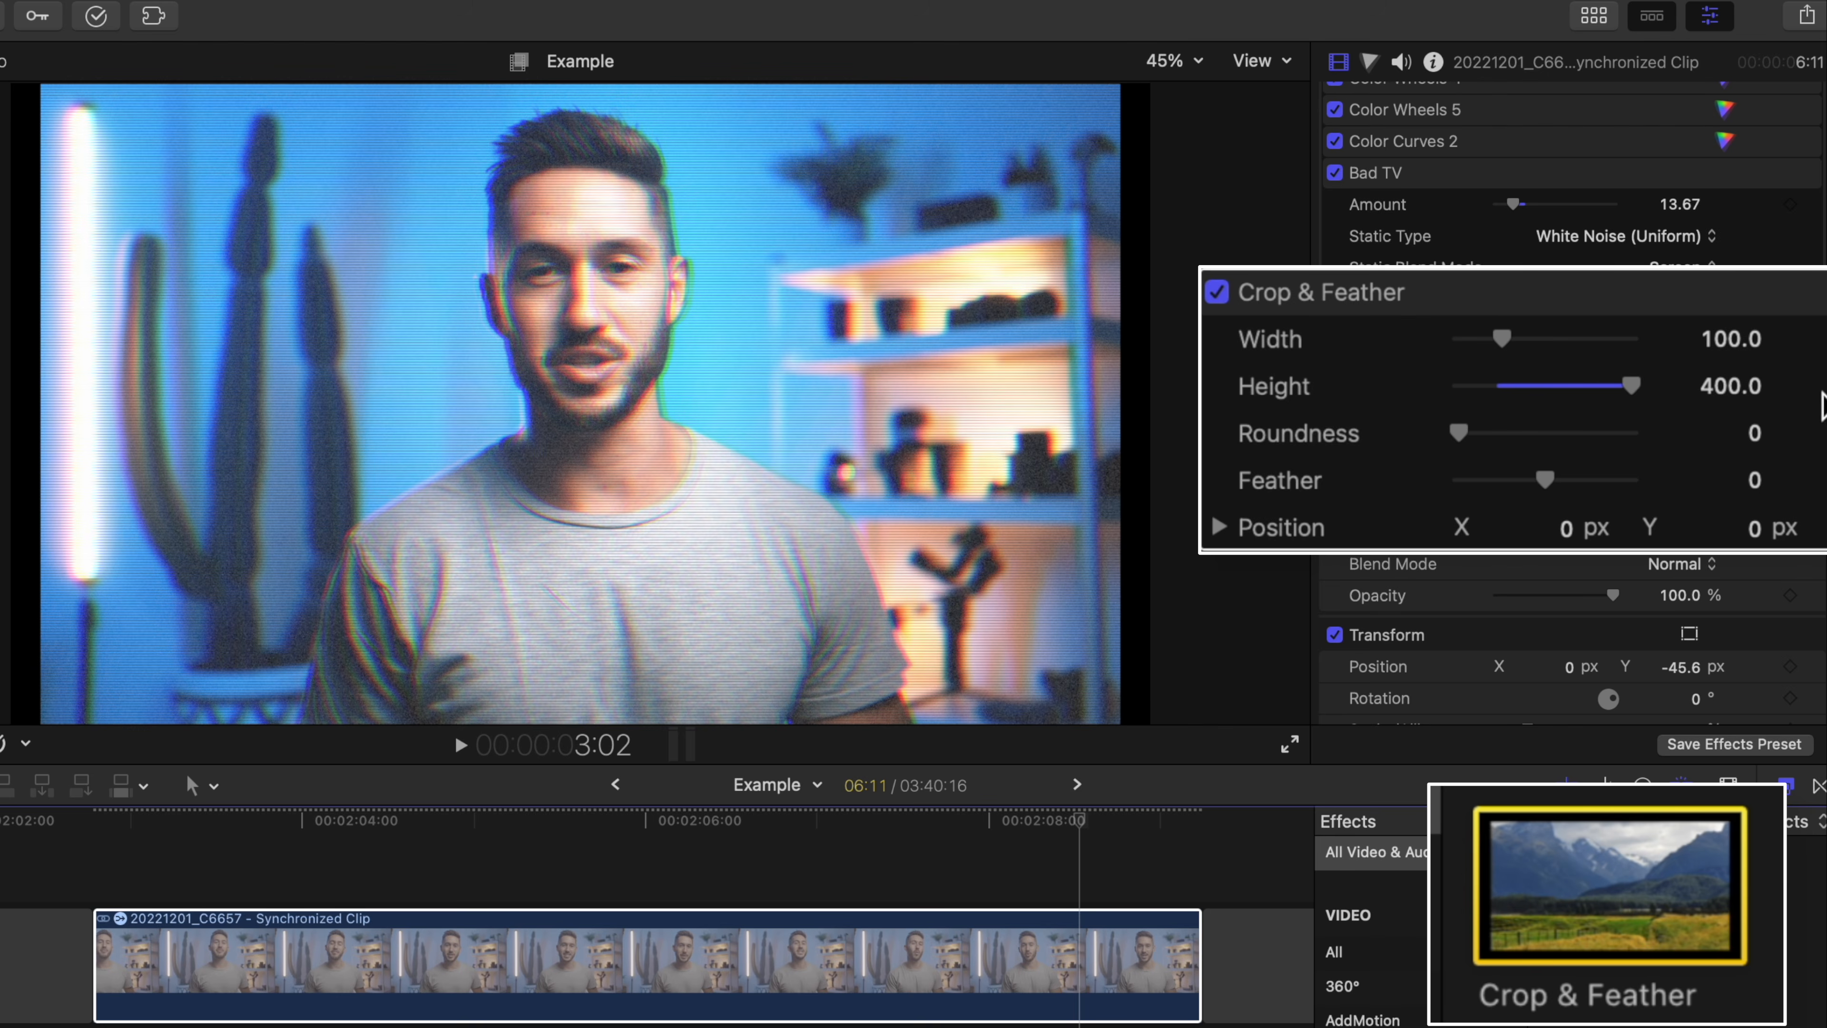
left_click_drag(1505, 350, 1499, 351)
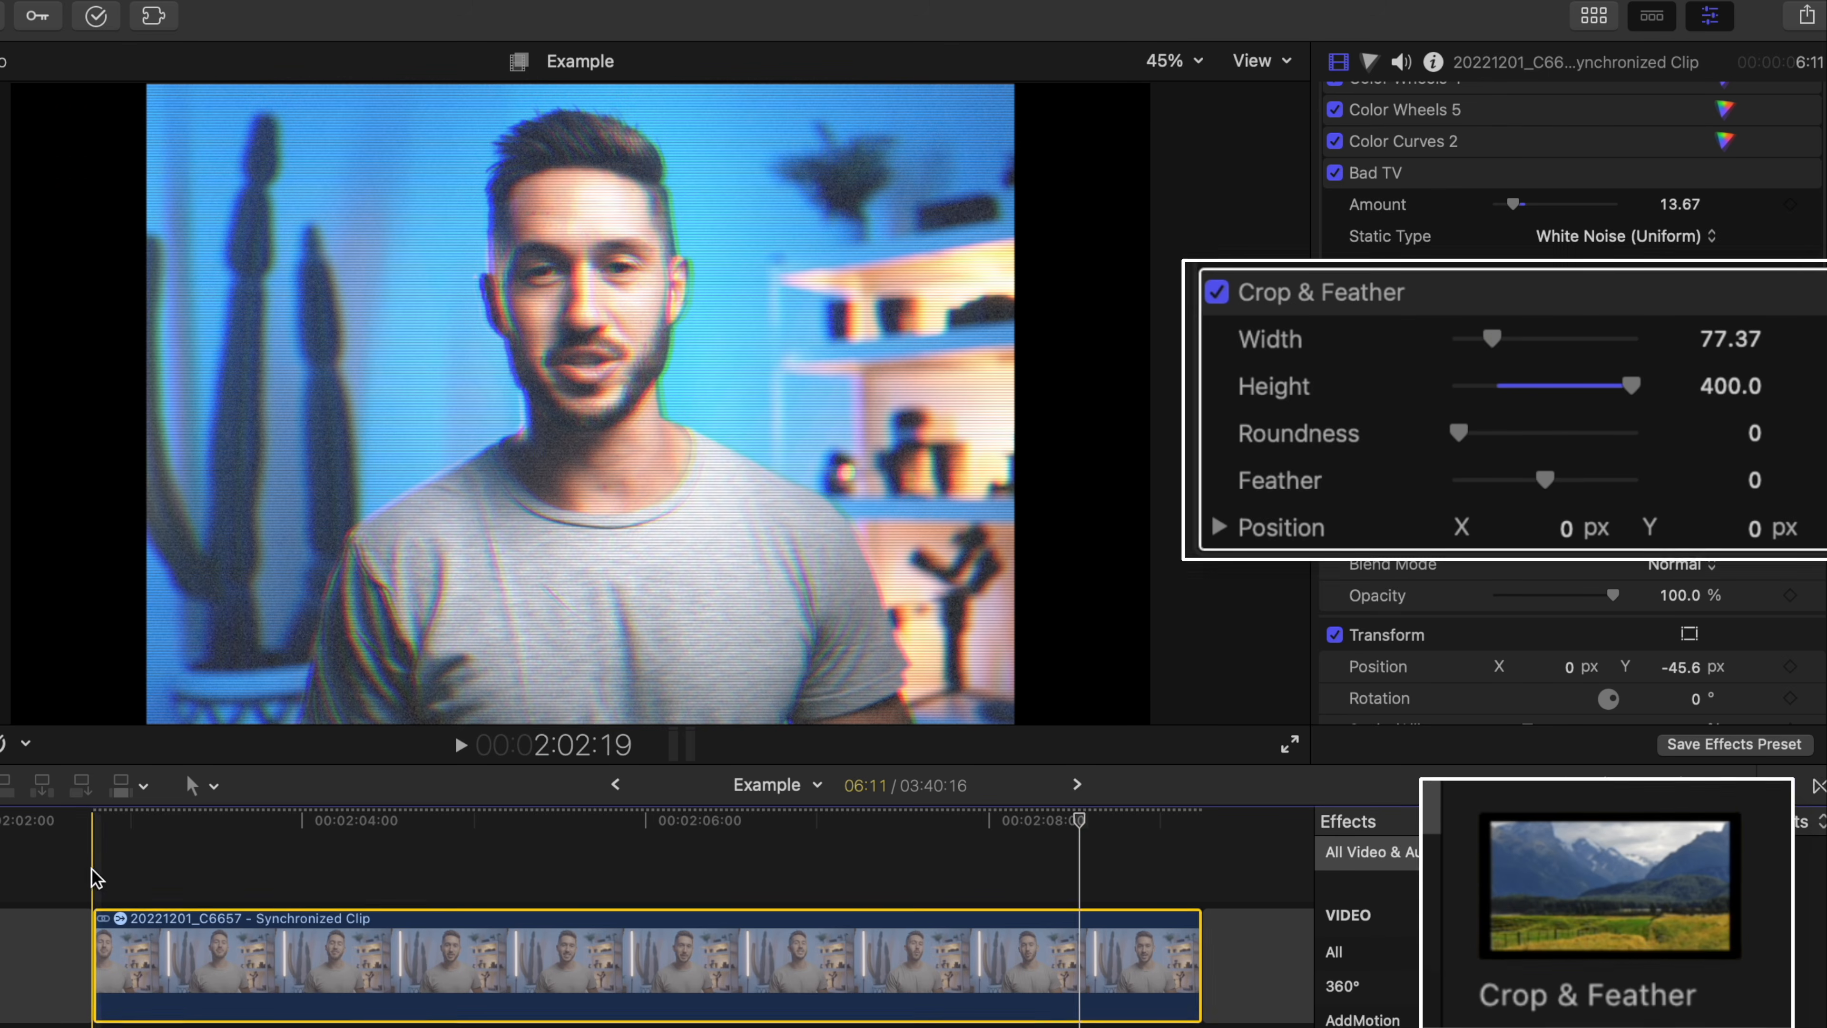
key("space")
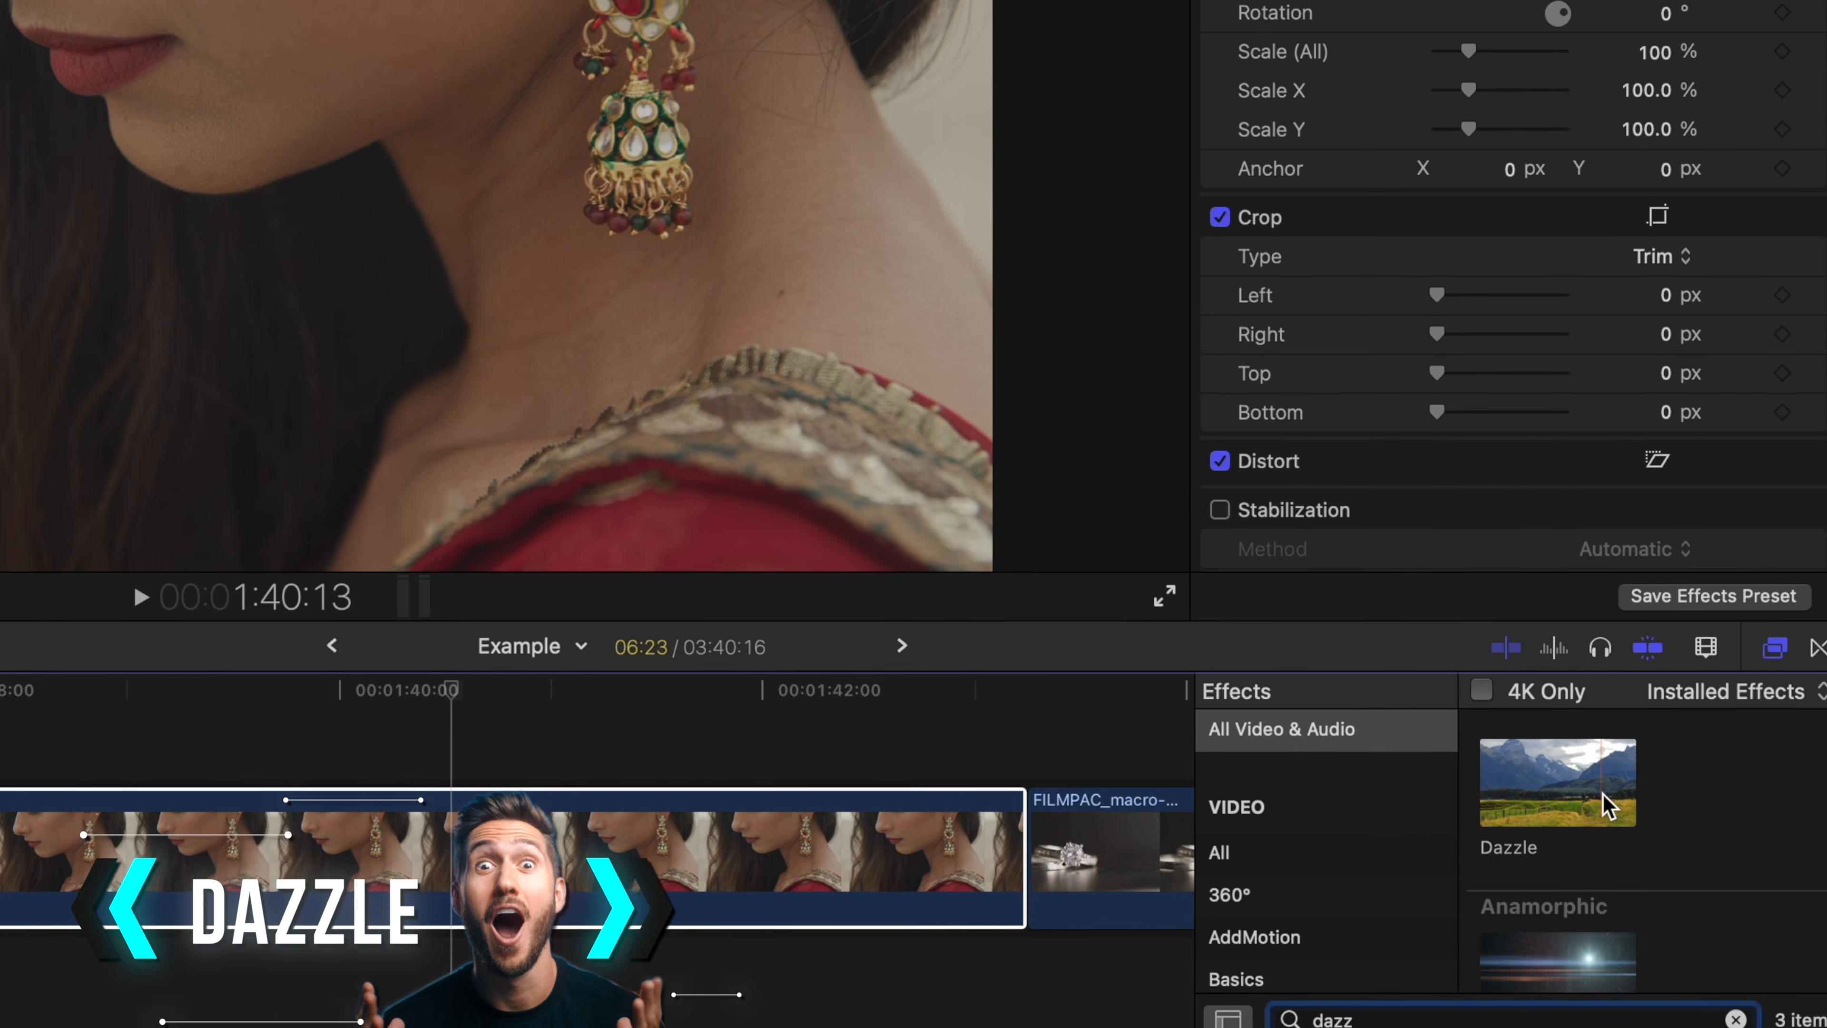
Apply Dazzle to the earring clip with amount 20.92, brightness 65, threshold 40 and spike count 4, and add a shape mask to it
double_click(1609, 806)
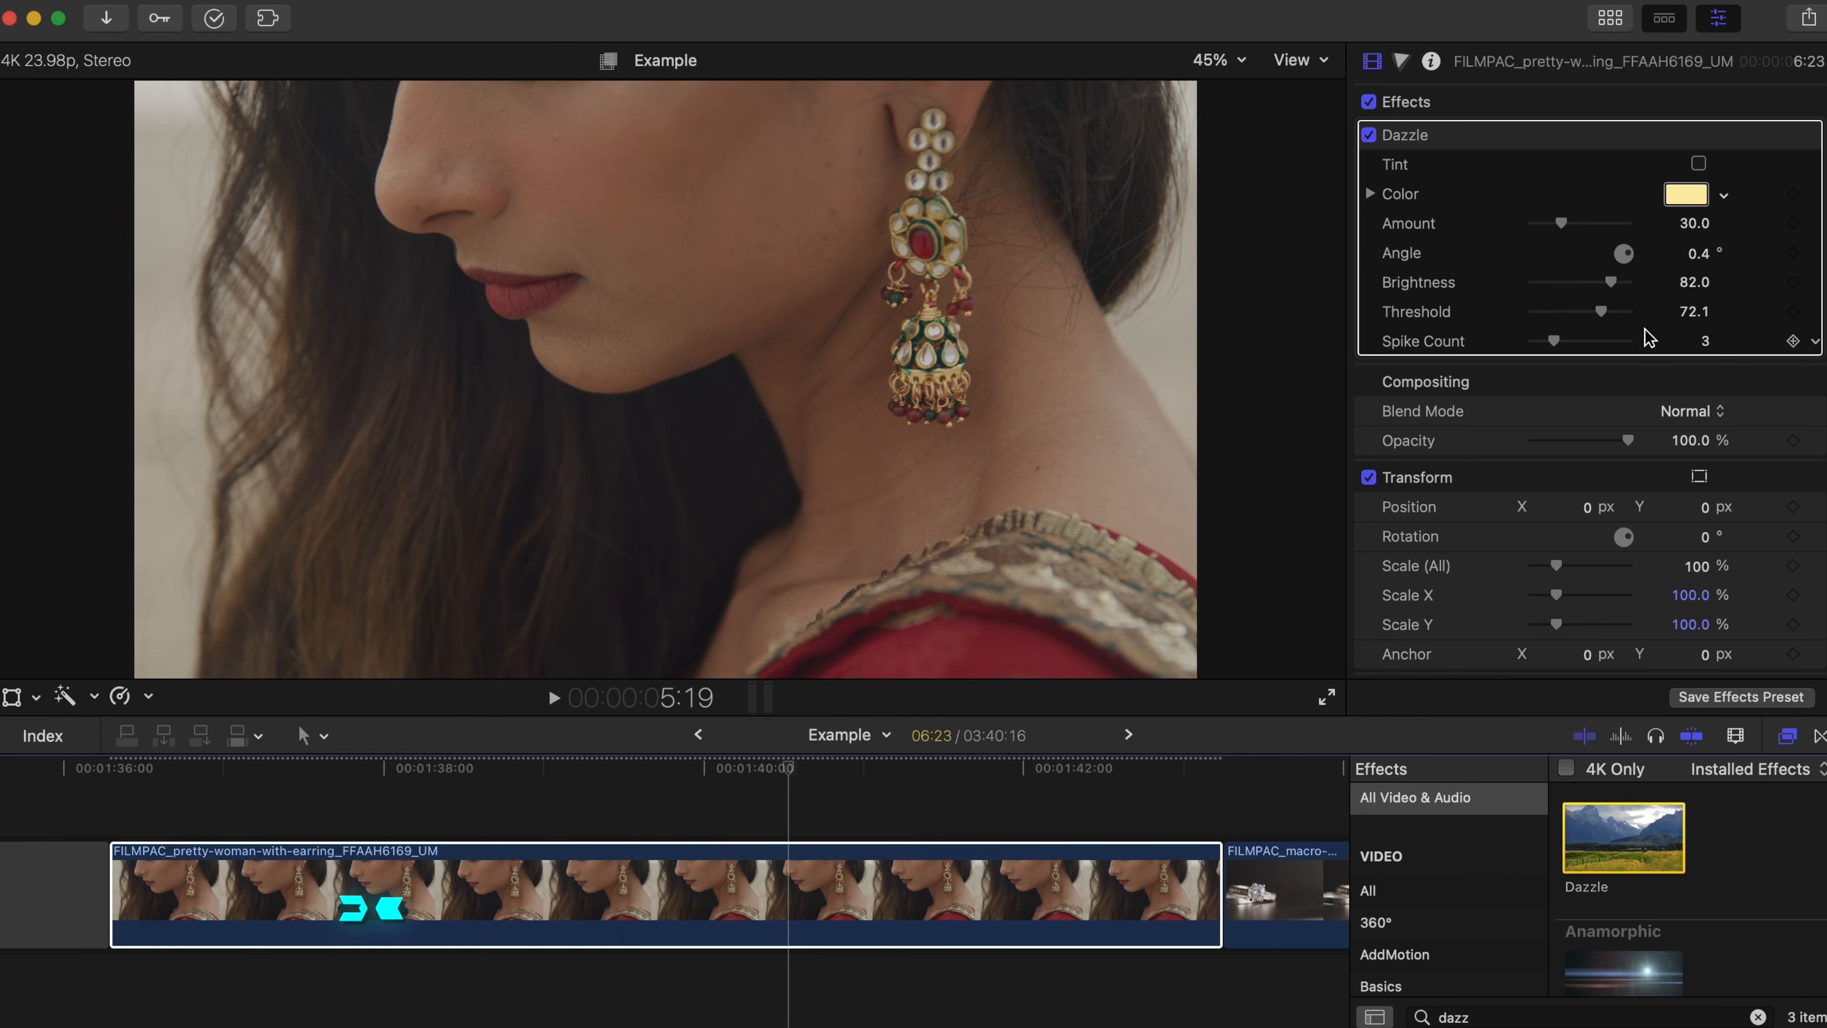
left_click(1602, 311)
left_click_drag(1597, 360, 1561, 372)
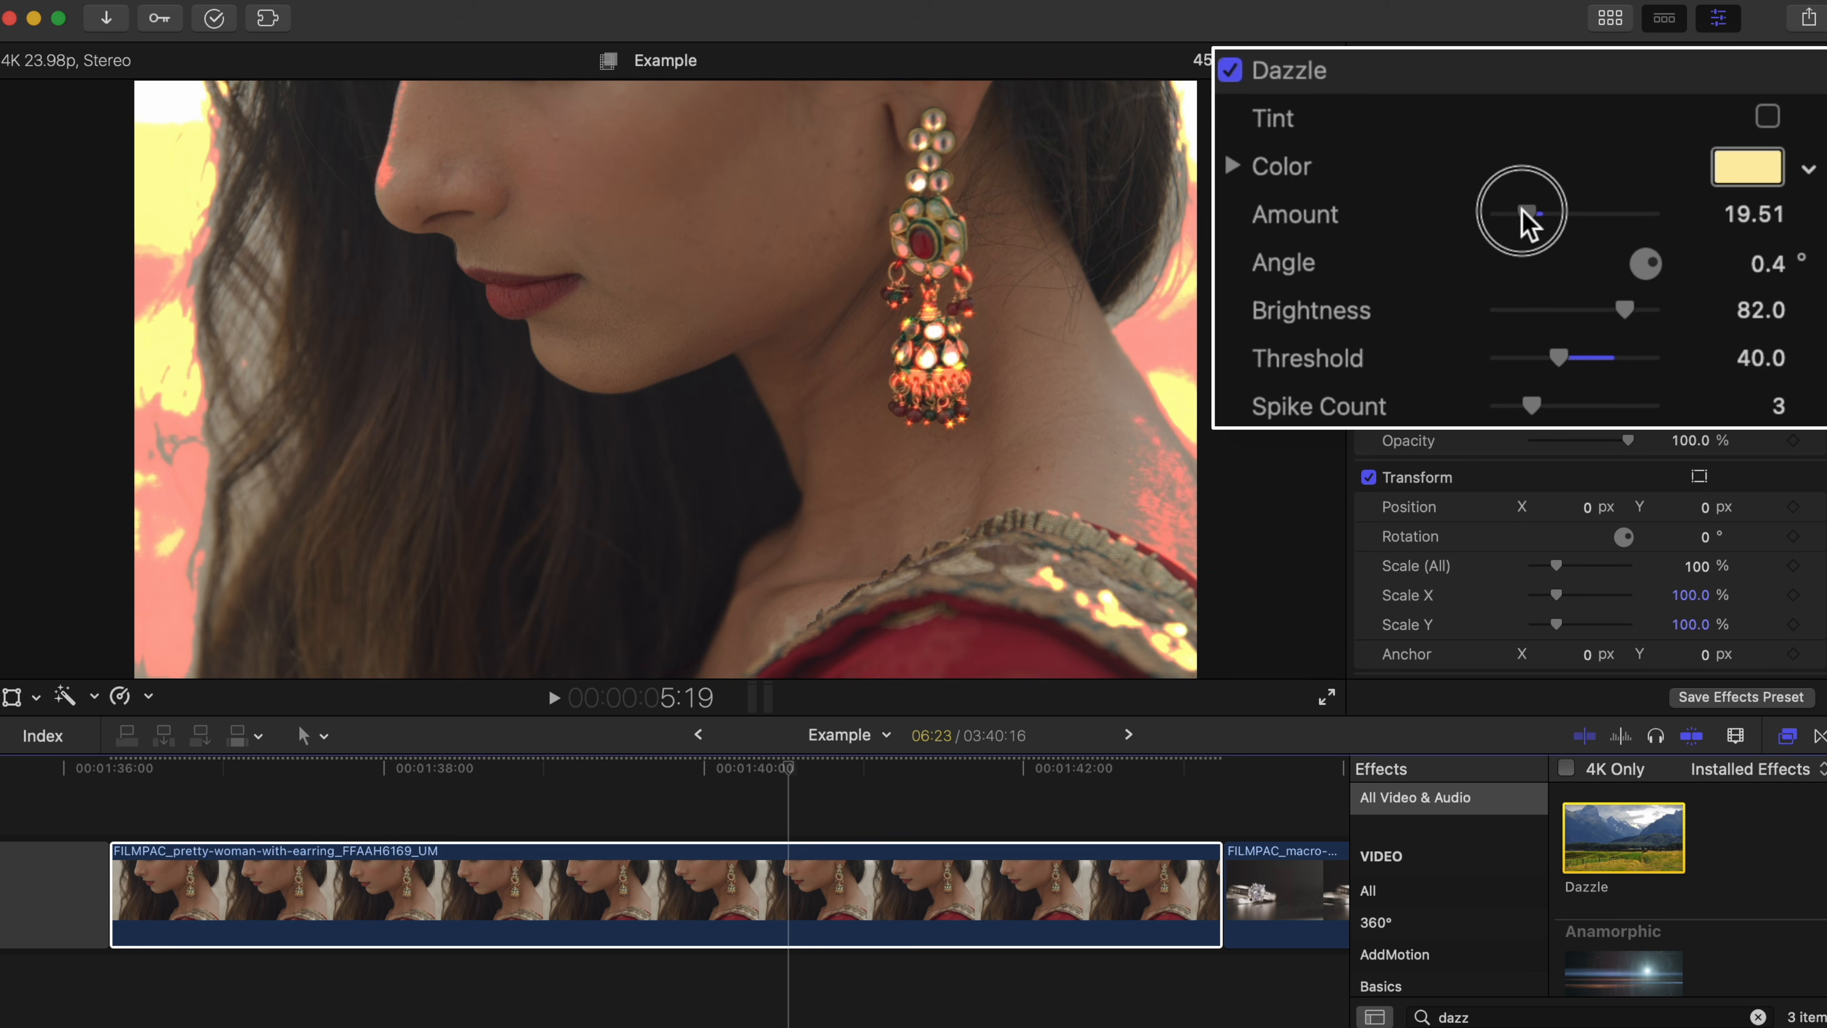
left_click_drag(1601, 311, 1590, 312)
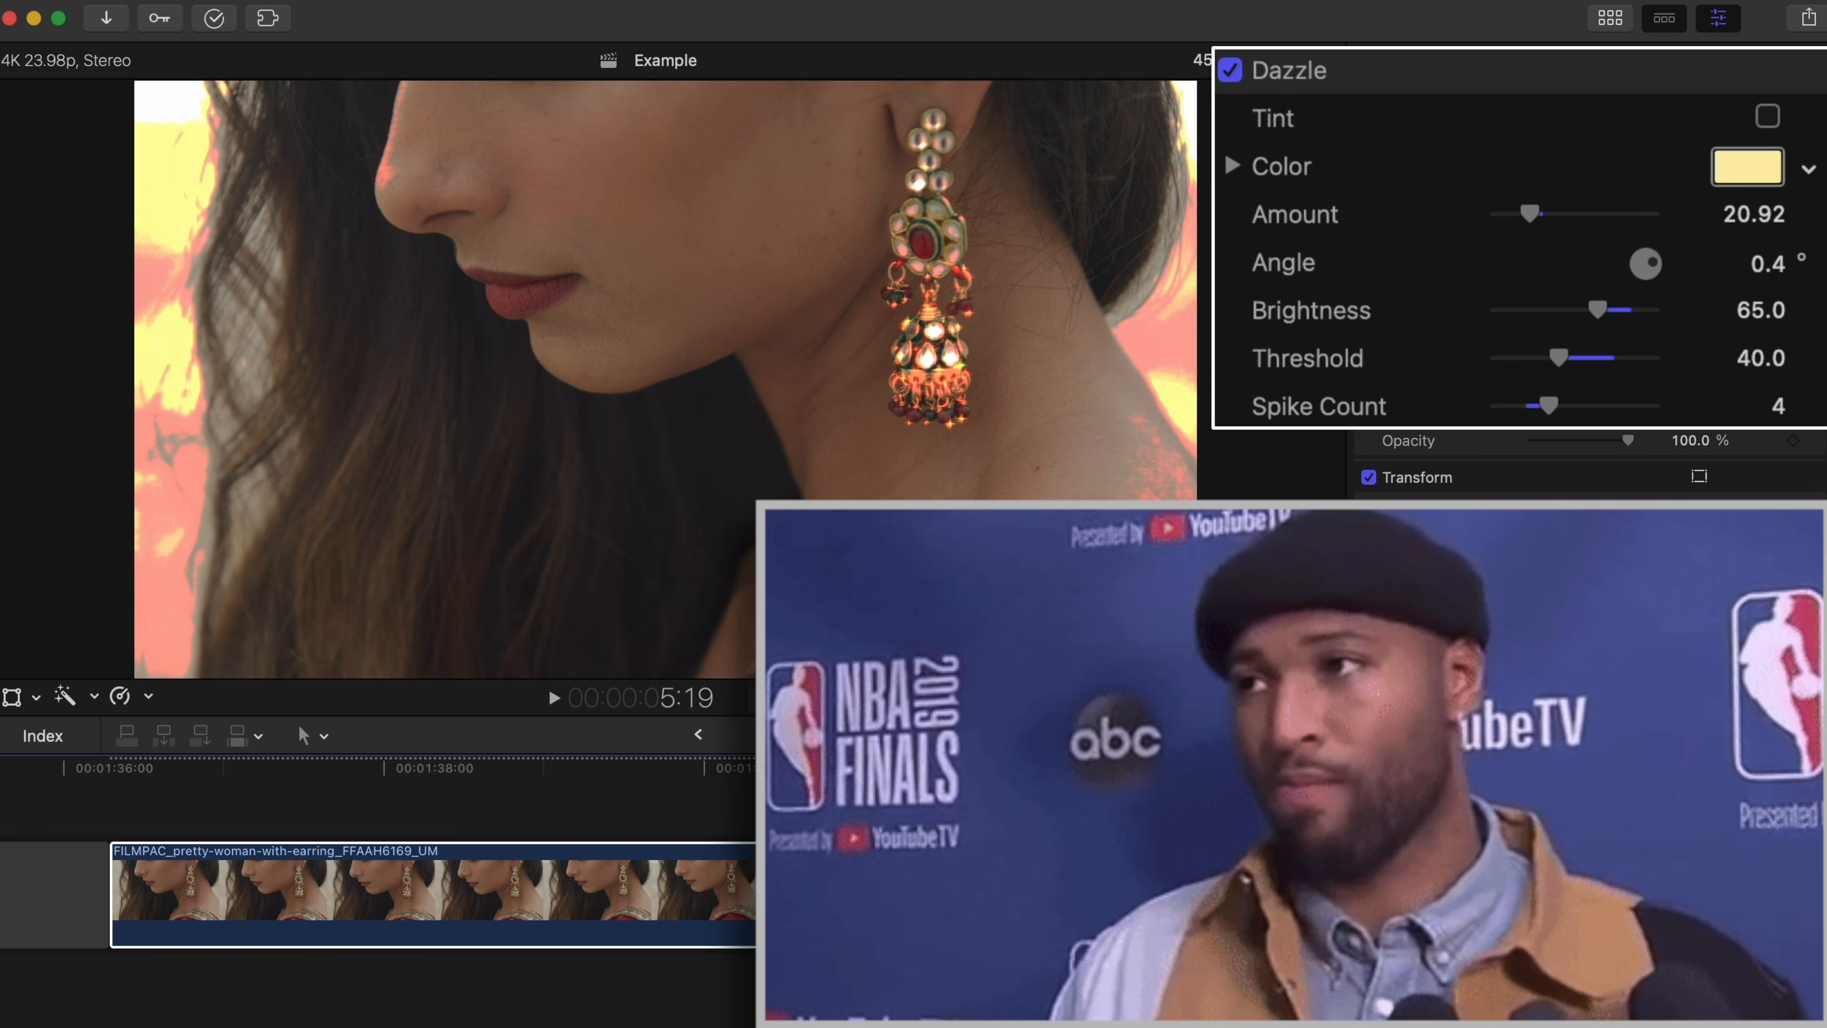
left_click(1766, 72)
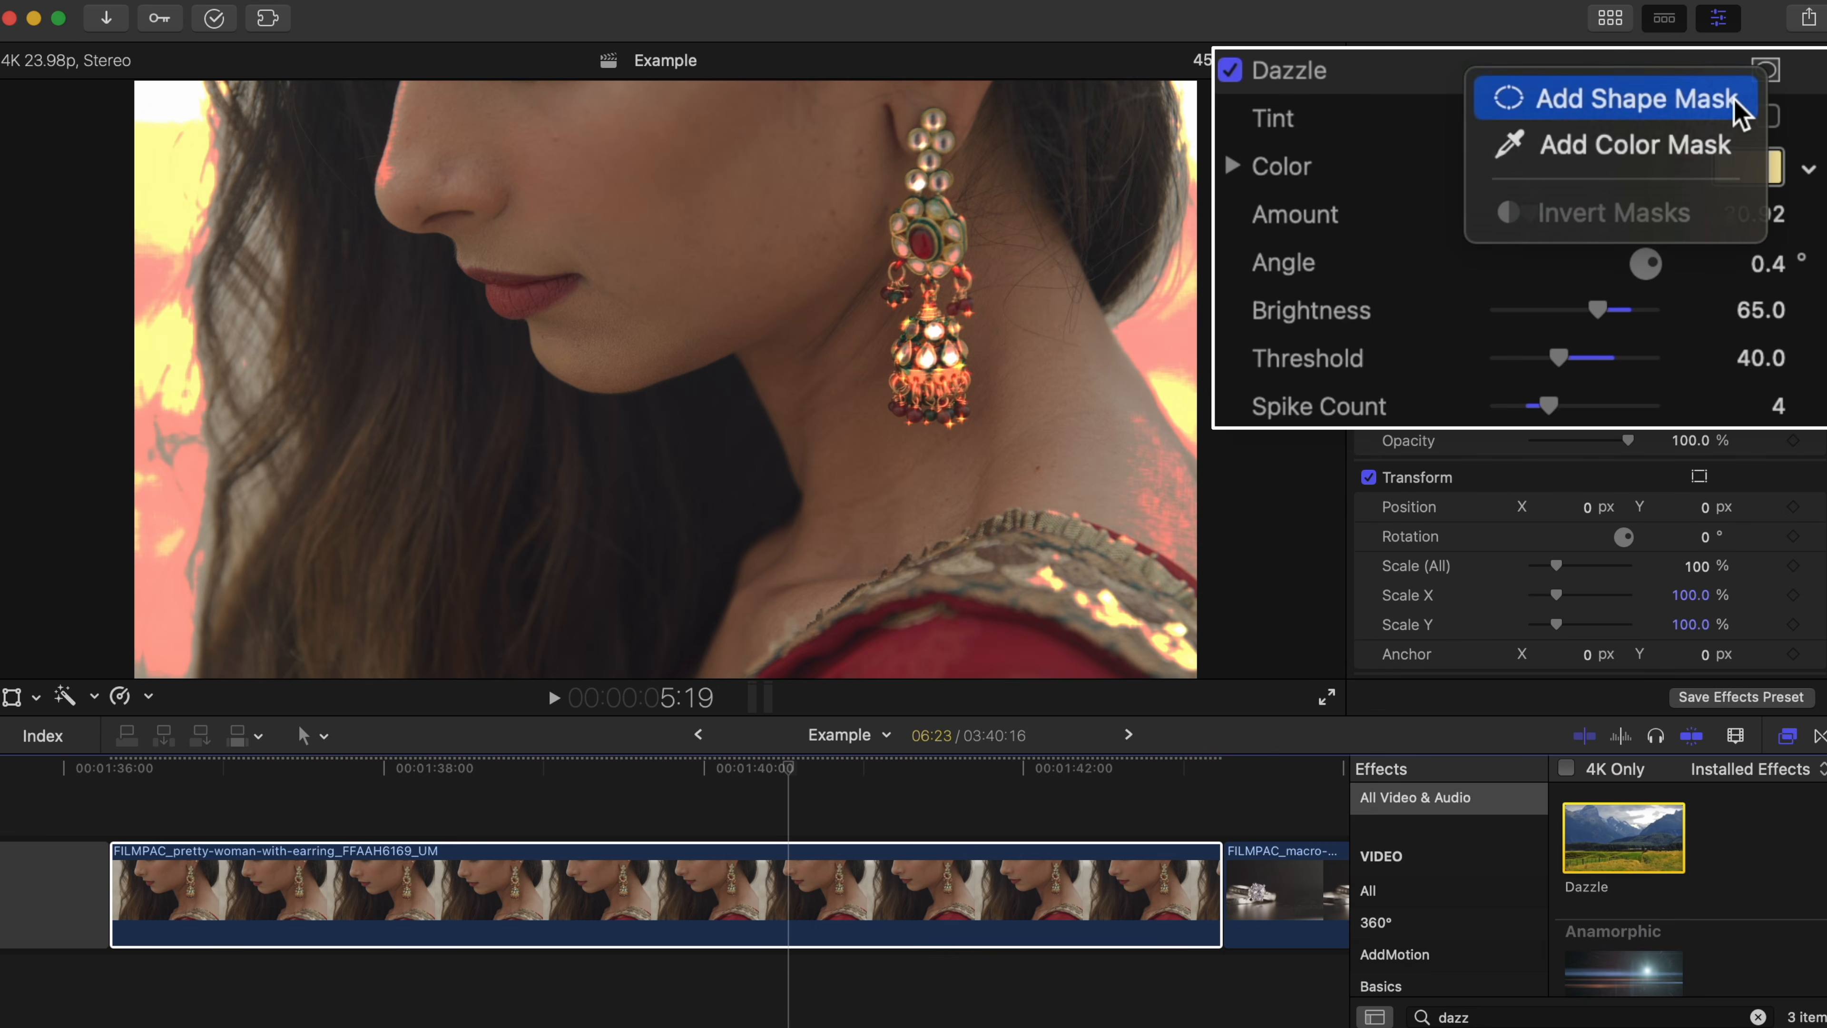
left_click(1632, 99)
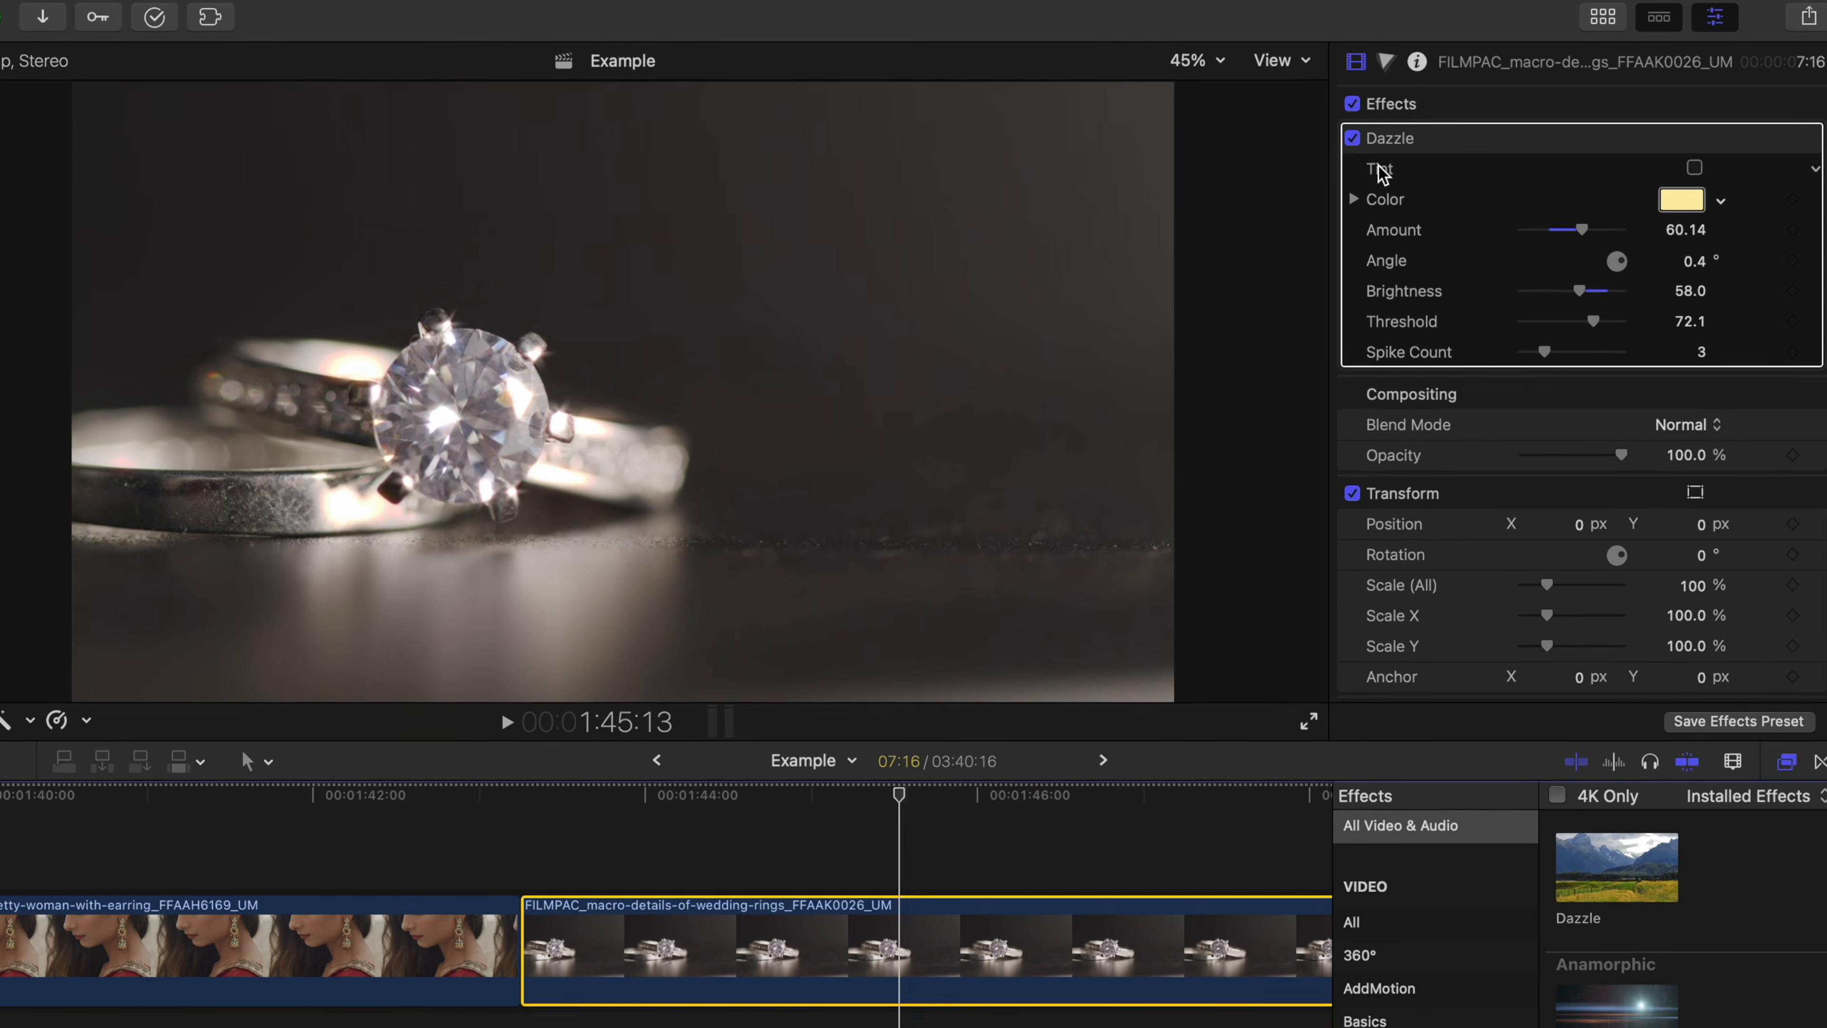
Toggle Dazzle off and on for the wedding-ring clip, and add a shape mask to the effect positioned over the diamond
left_click(1355, 138)
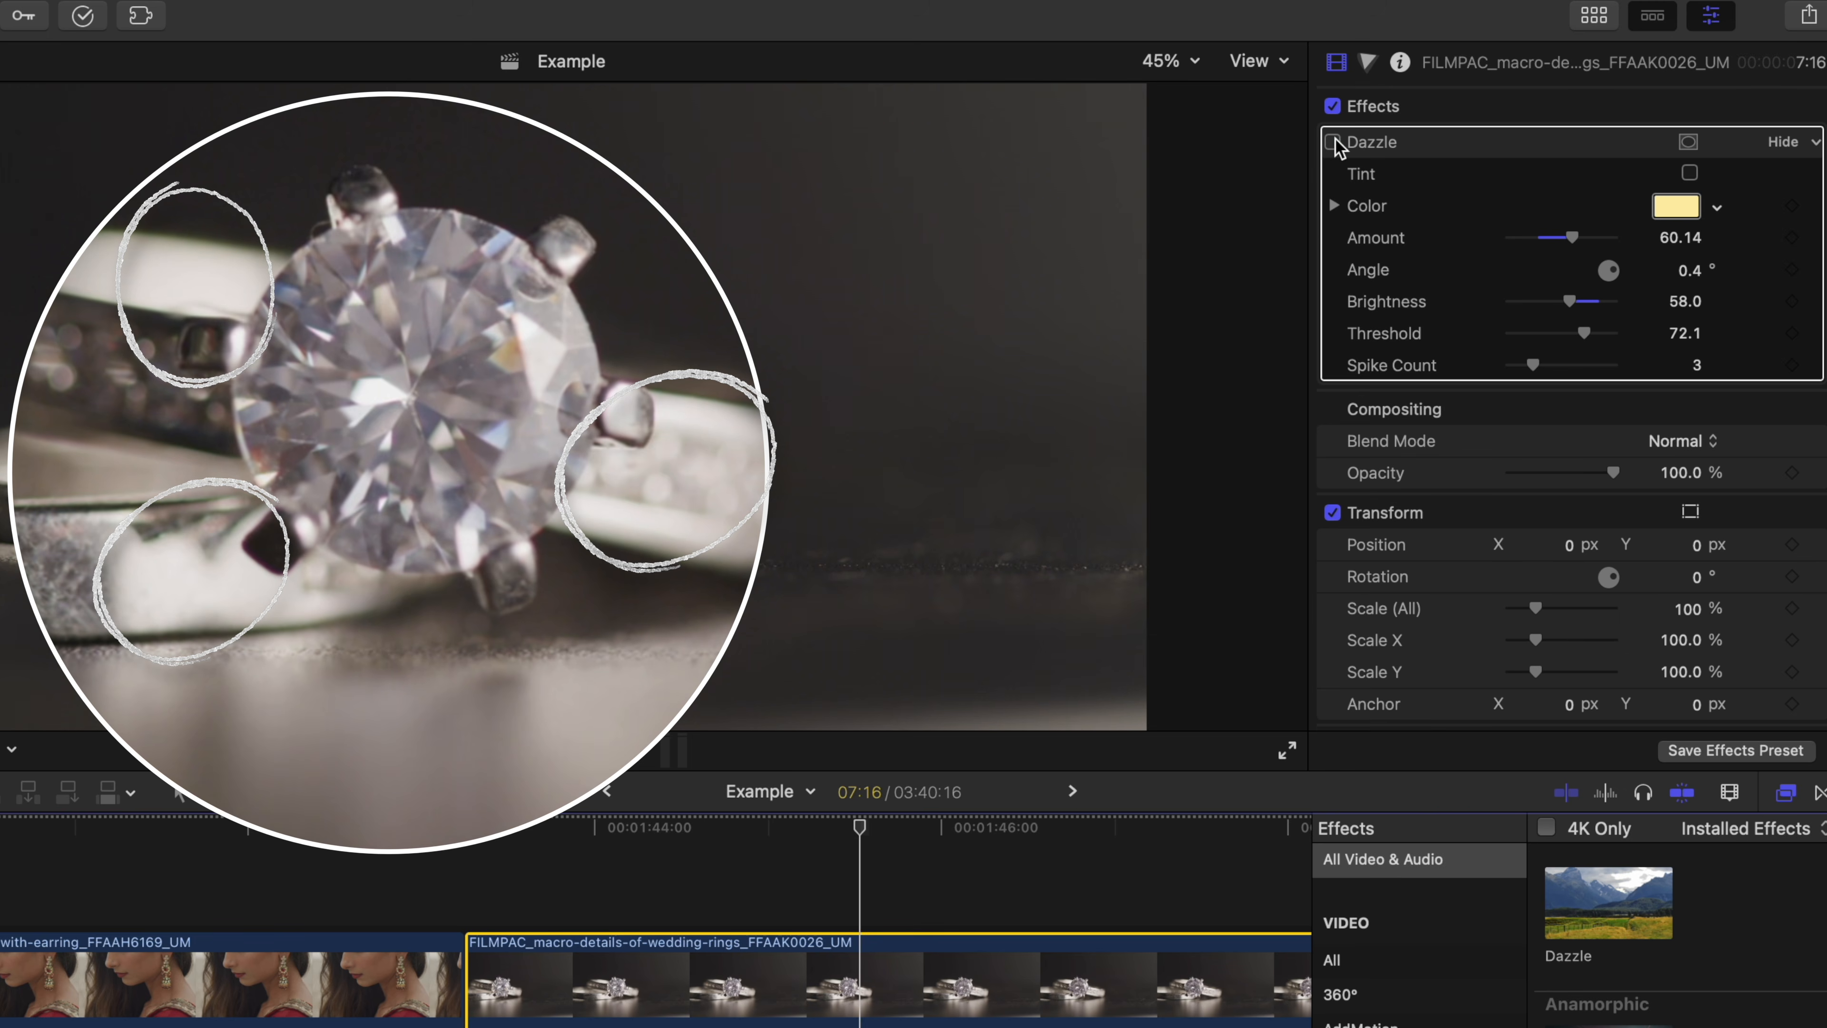
left_click(1332, 141)
left_click(1688, 141)
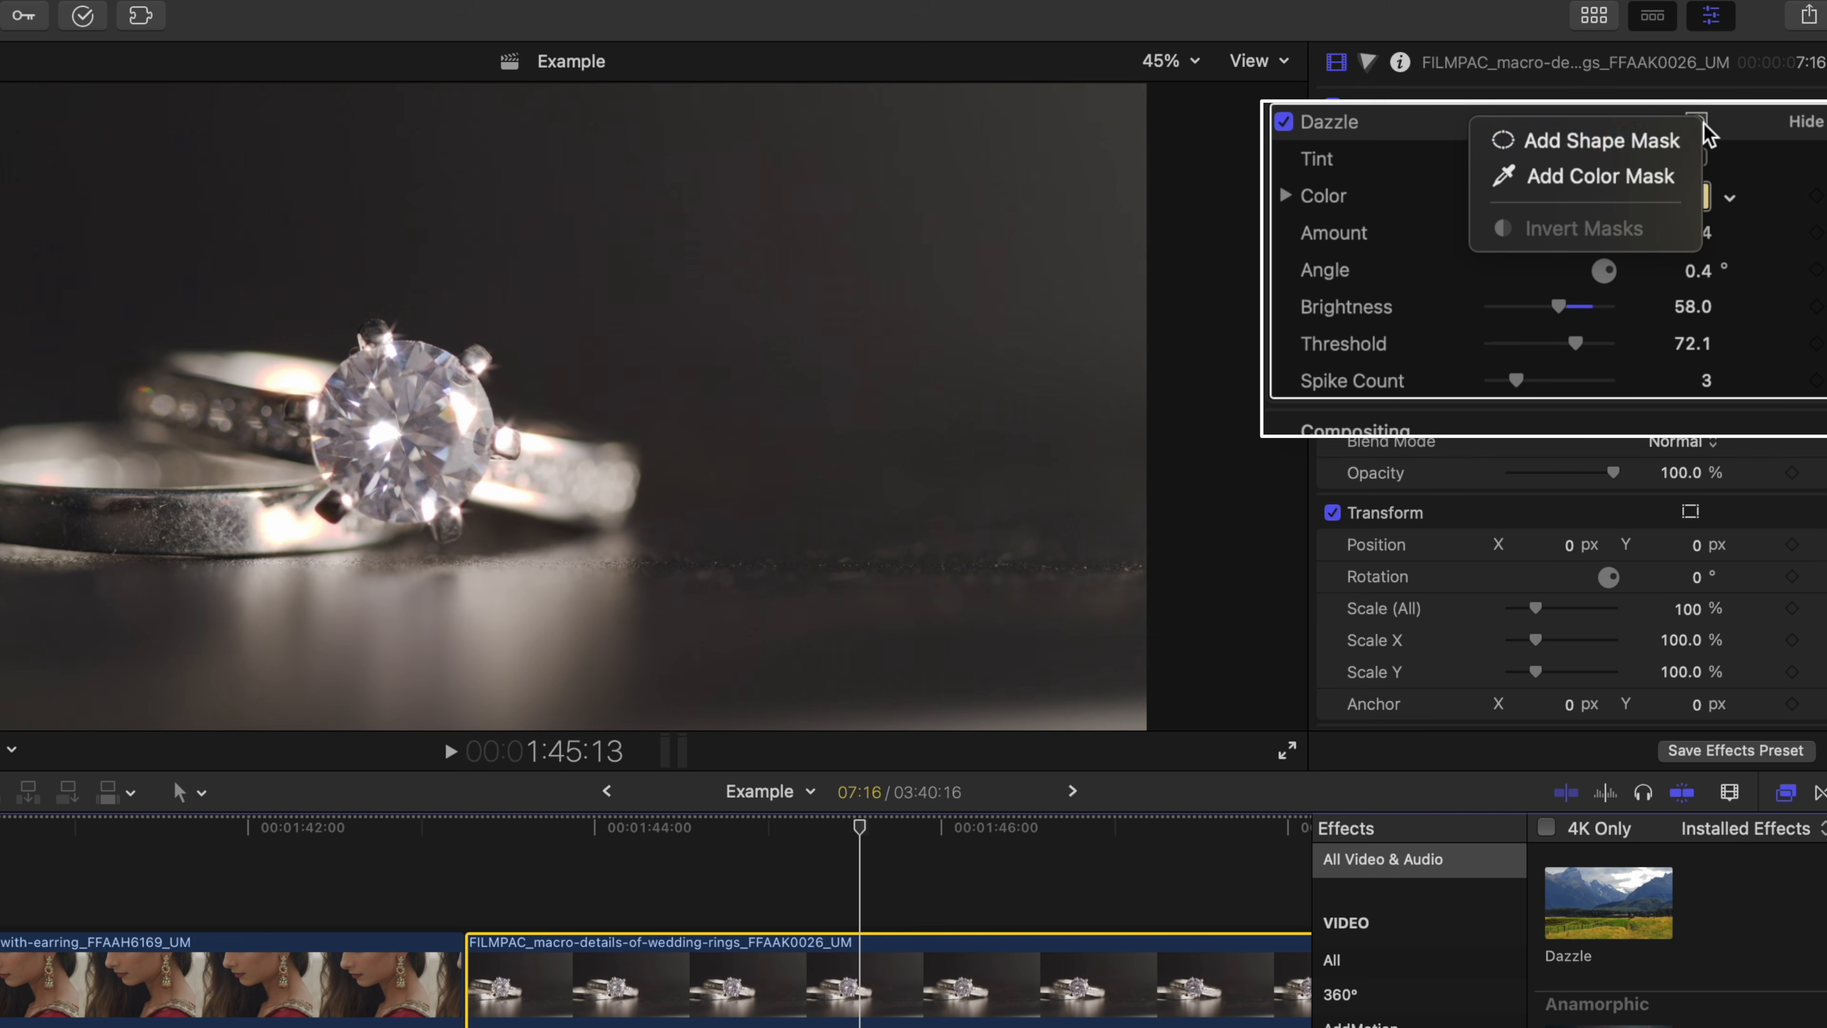
left_click(1666, 144)
left_click_drag(580, 392, 390, 422)
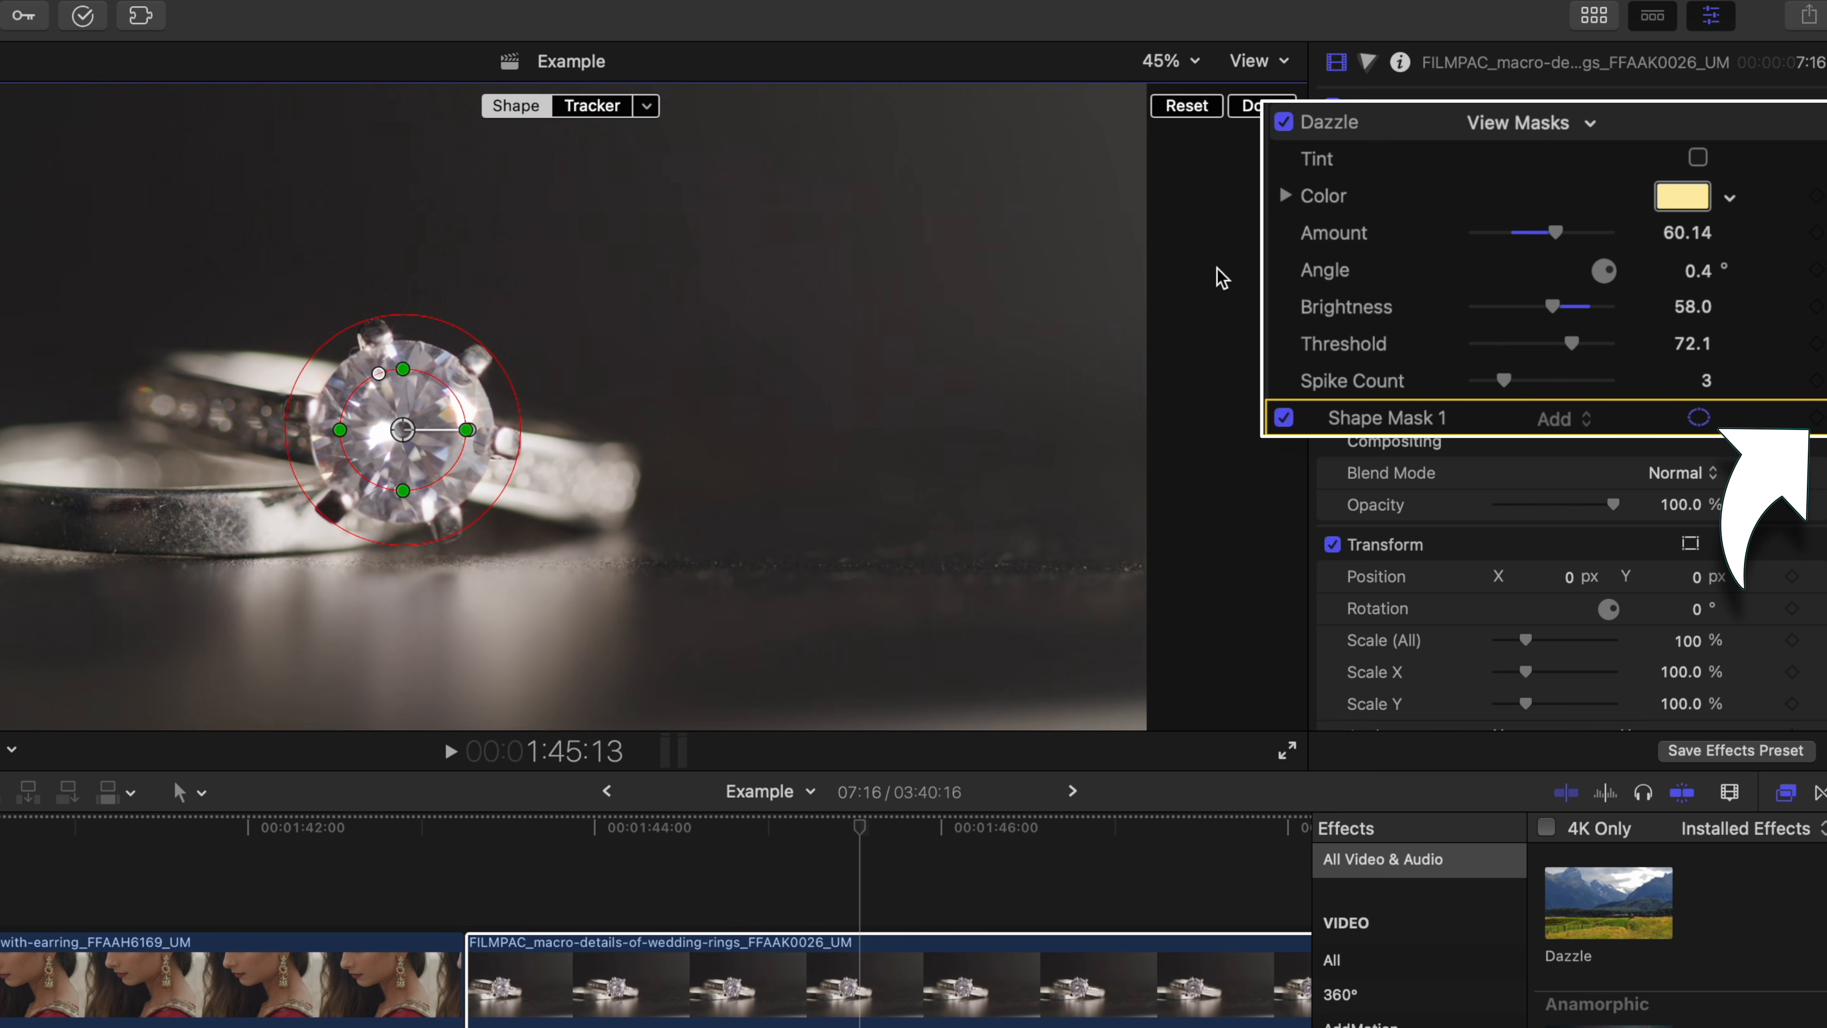
Keyframe the Dazzle shape mask at 1:45:13 and reposition it over the moving diamond at 1:50:17 and 1:43:08
left_click(1814, 417)
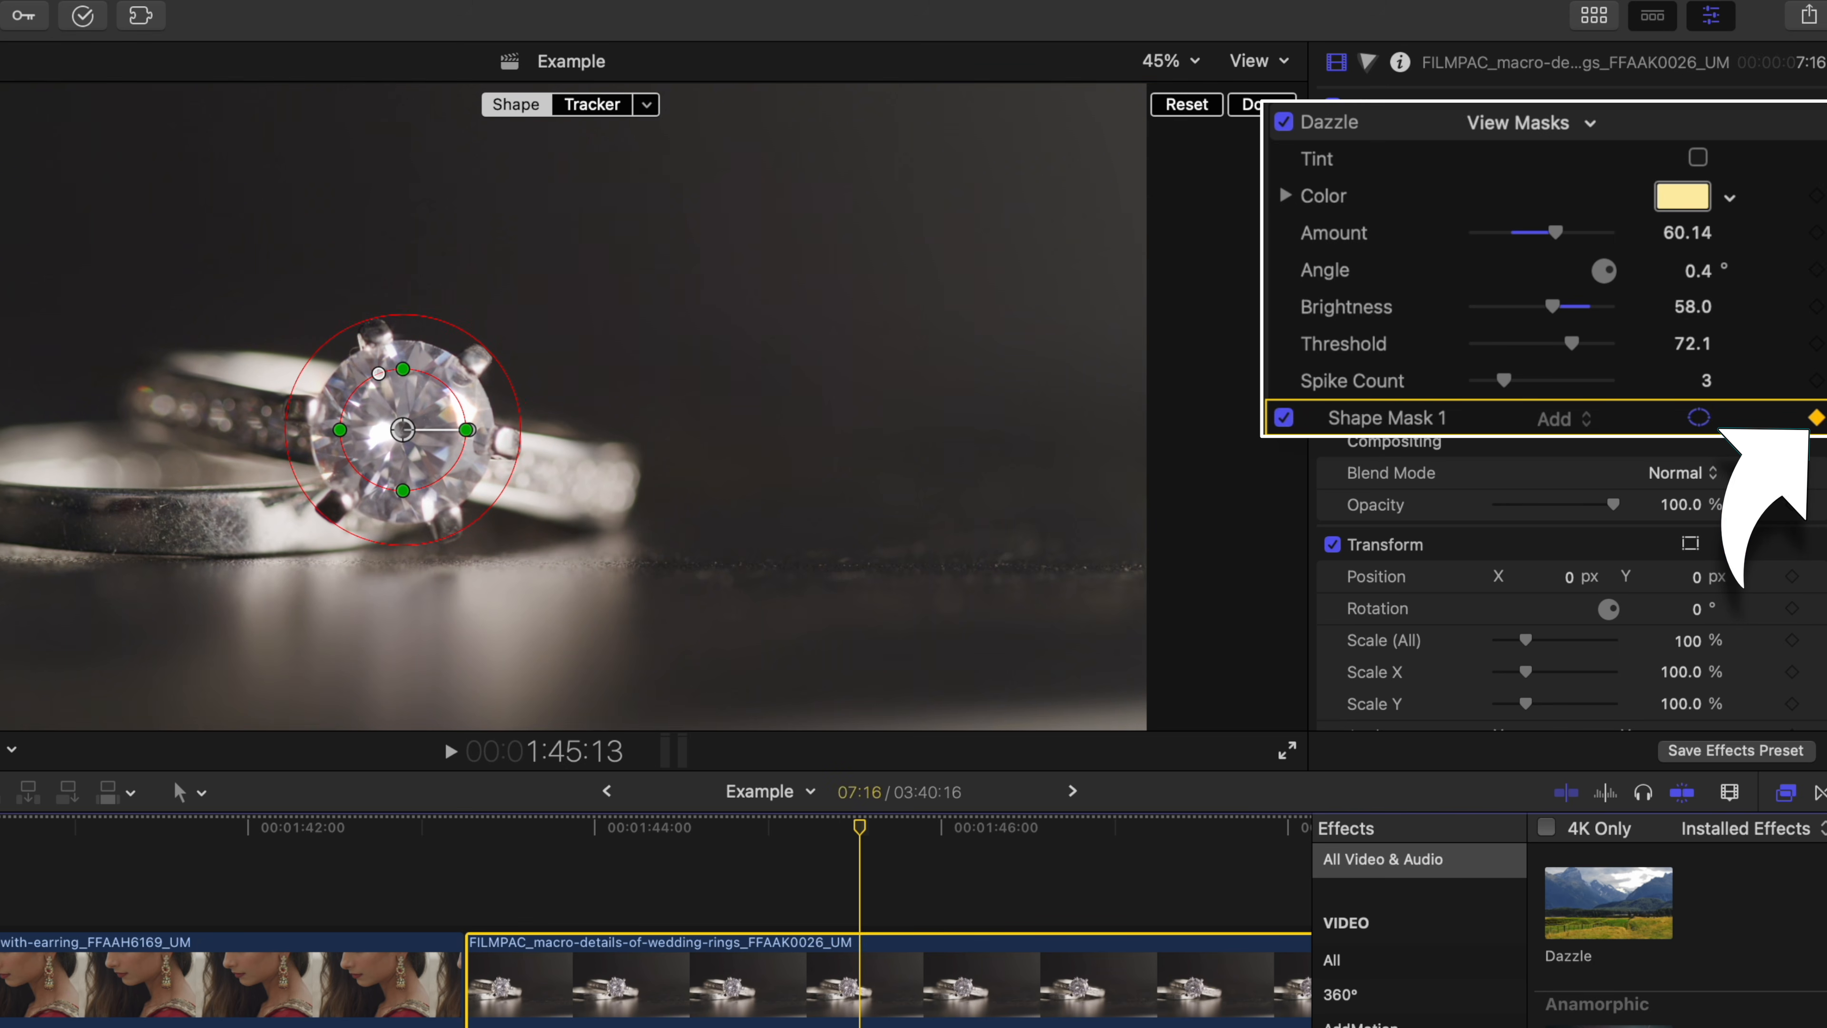
scroll(1047, 846, "right", 10)
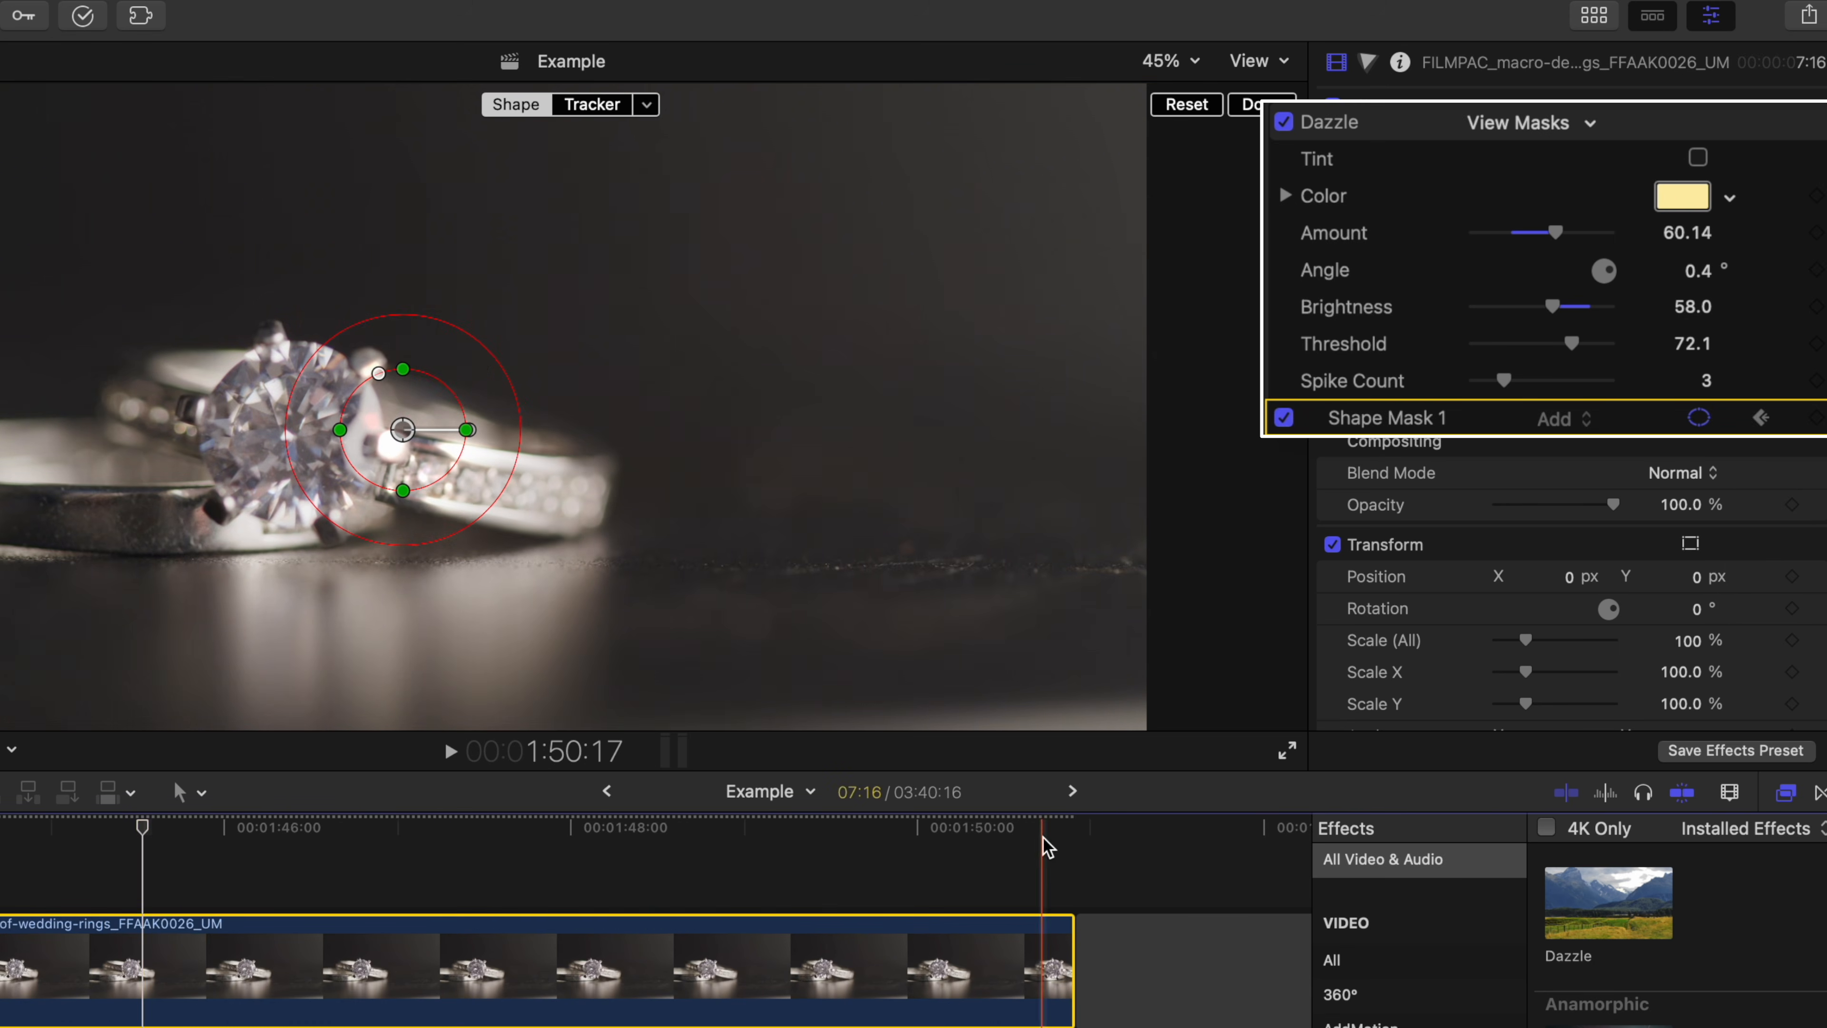
left_click_drag(408, 436, 285, 435)
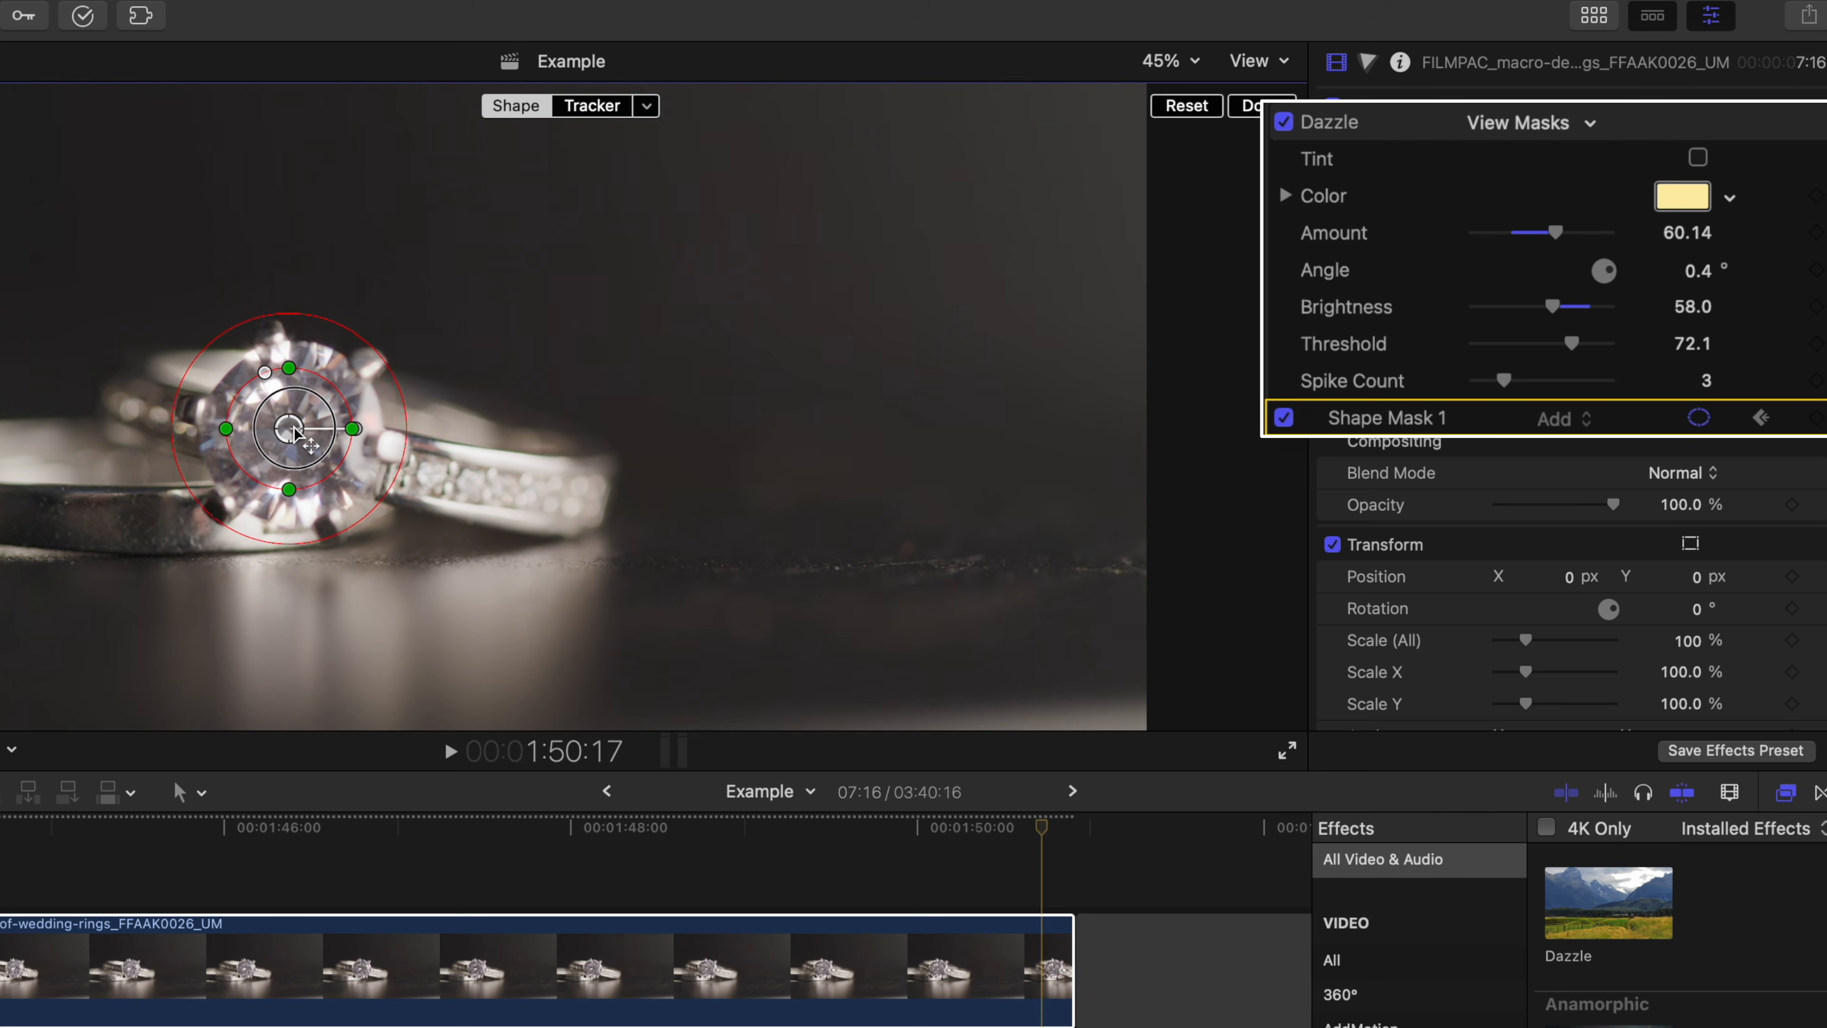
scroll(359, 991, "left", 6)
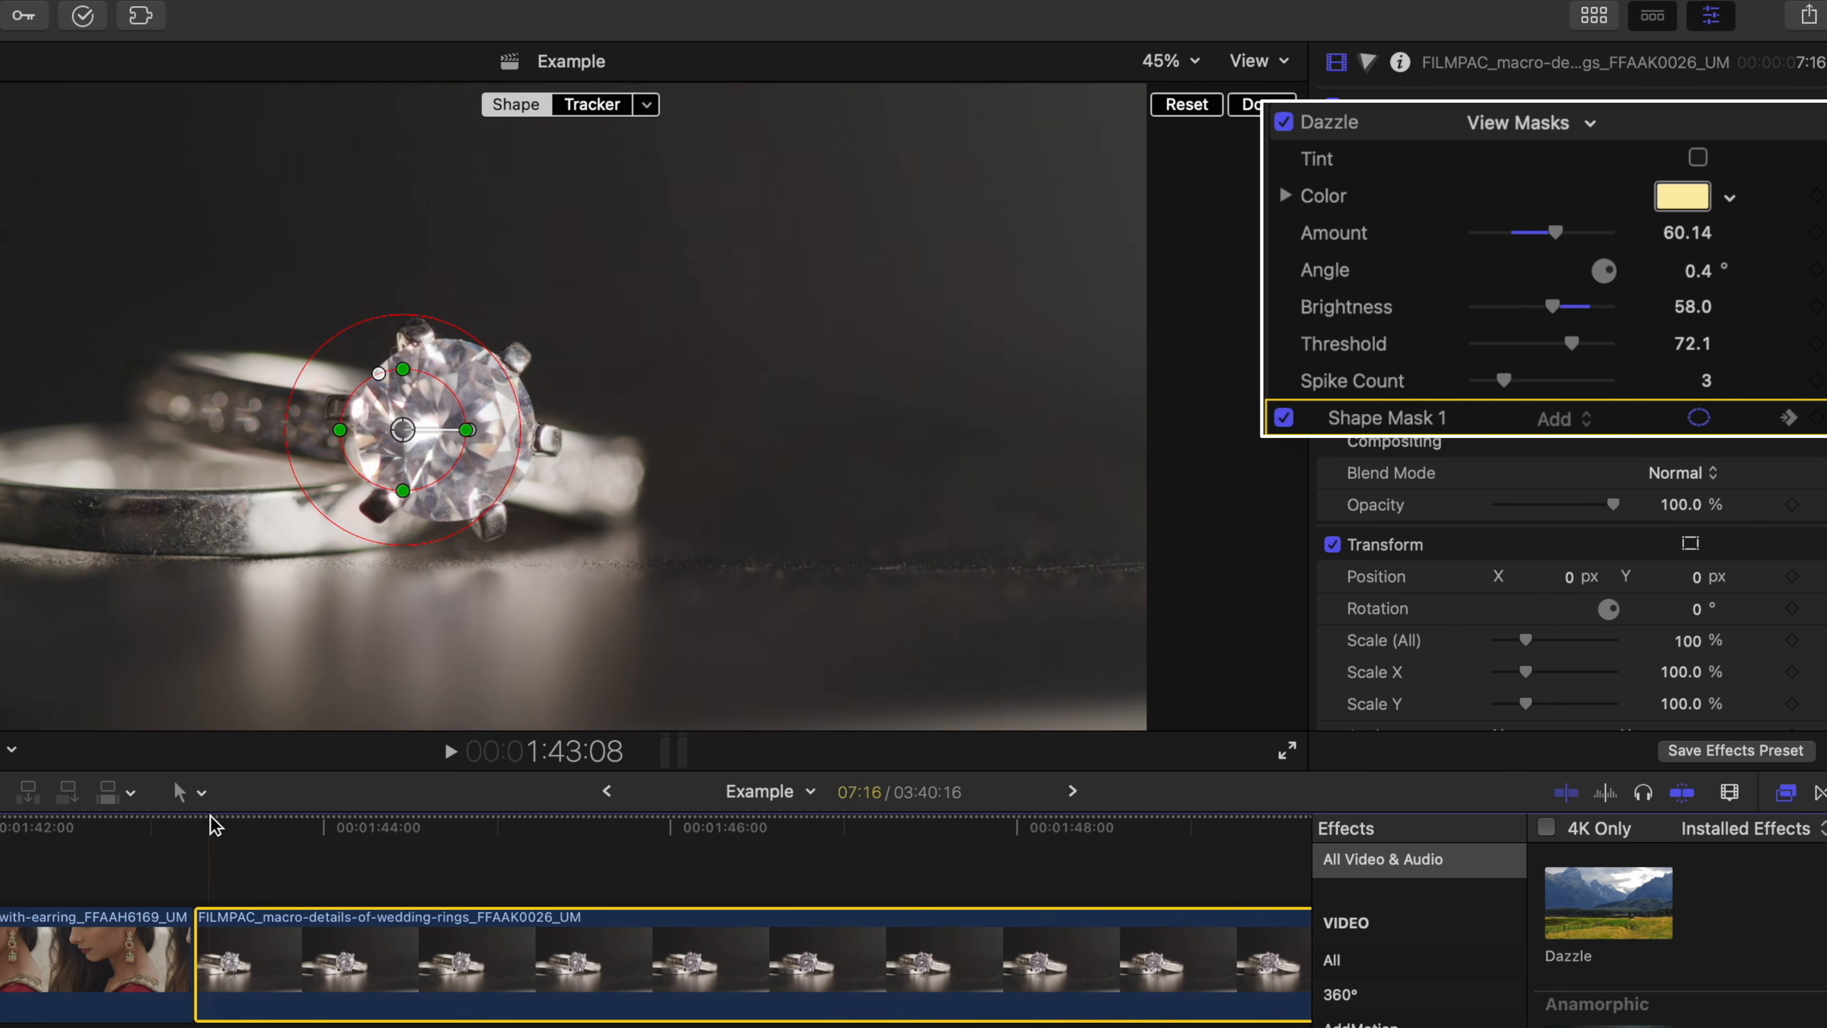
left_click_drag(405, 432, 455, 430)
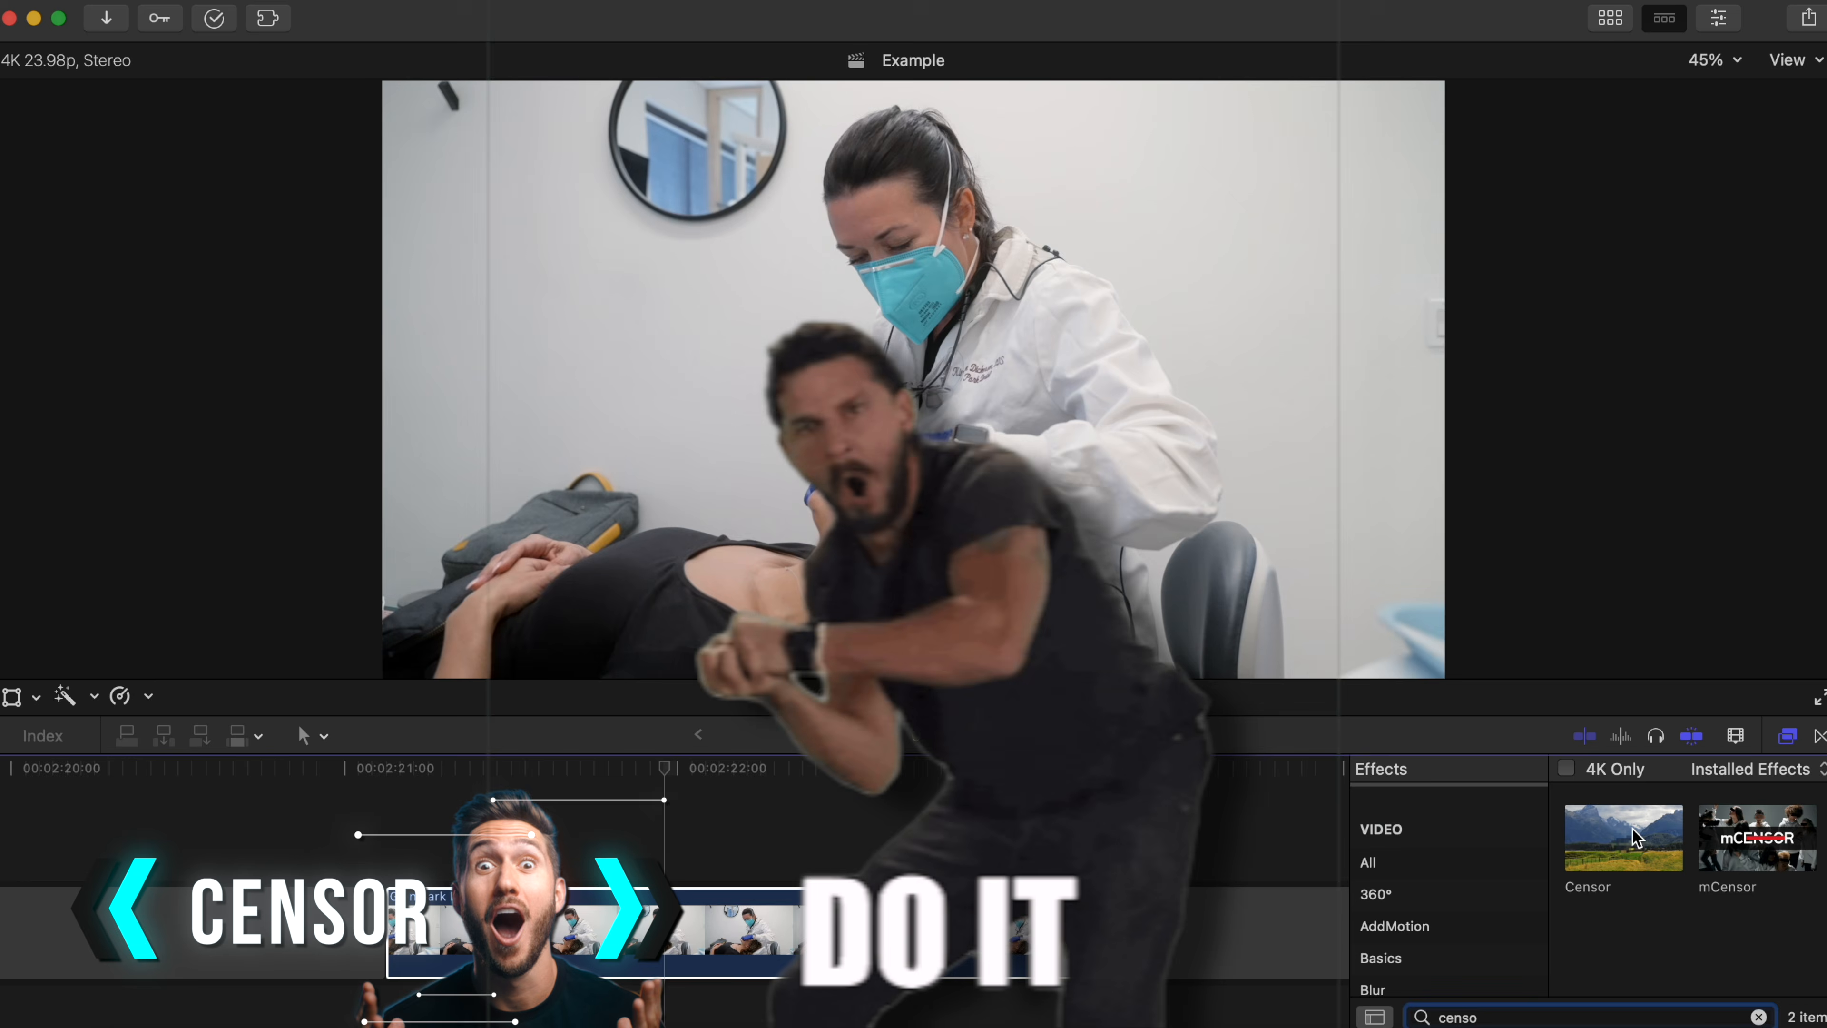
Apply the Censor effect to the dentist's face in the dental clip, center its mask on the face and analyze the tracking
left_click_drag(1623, 838, 928, 265)
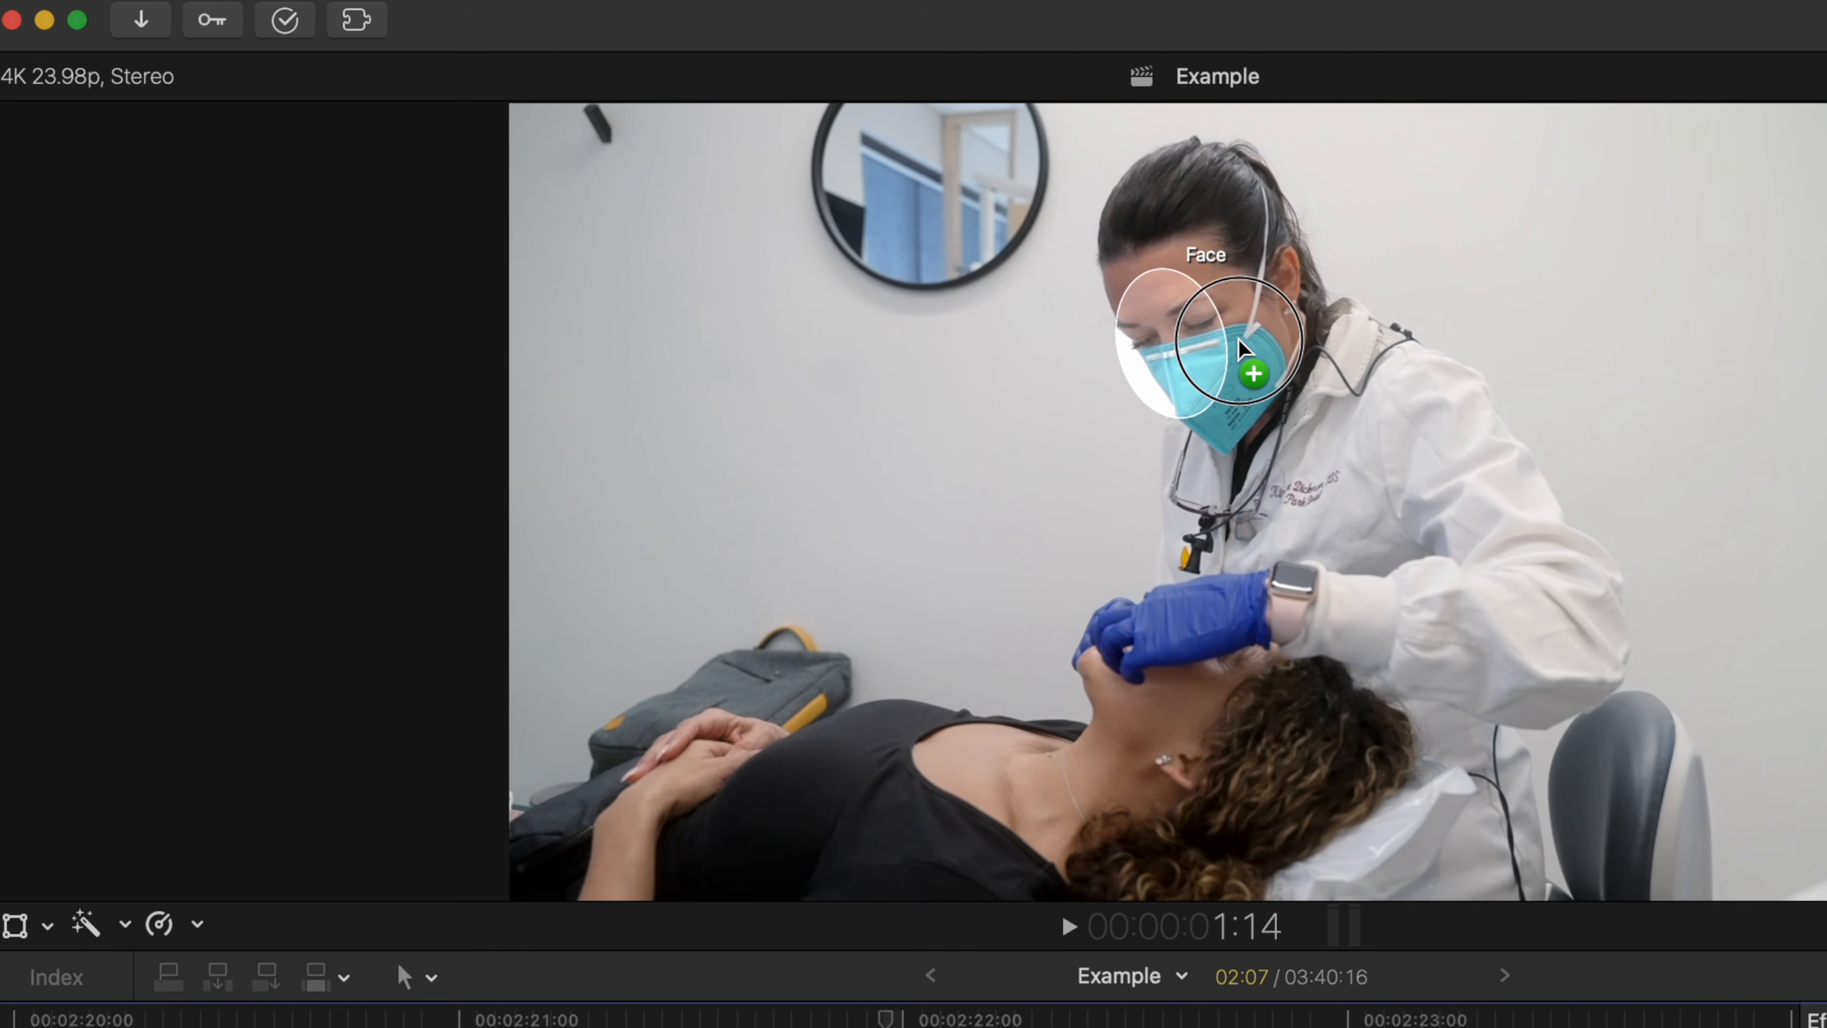
left_click_drag(1245, 349, 1245, 353)
left_click(1154, 276)
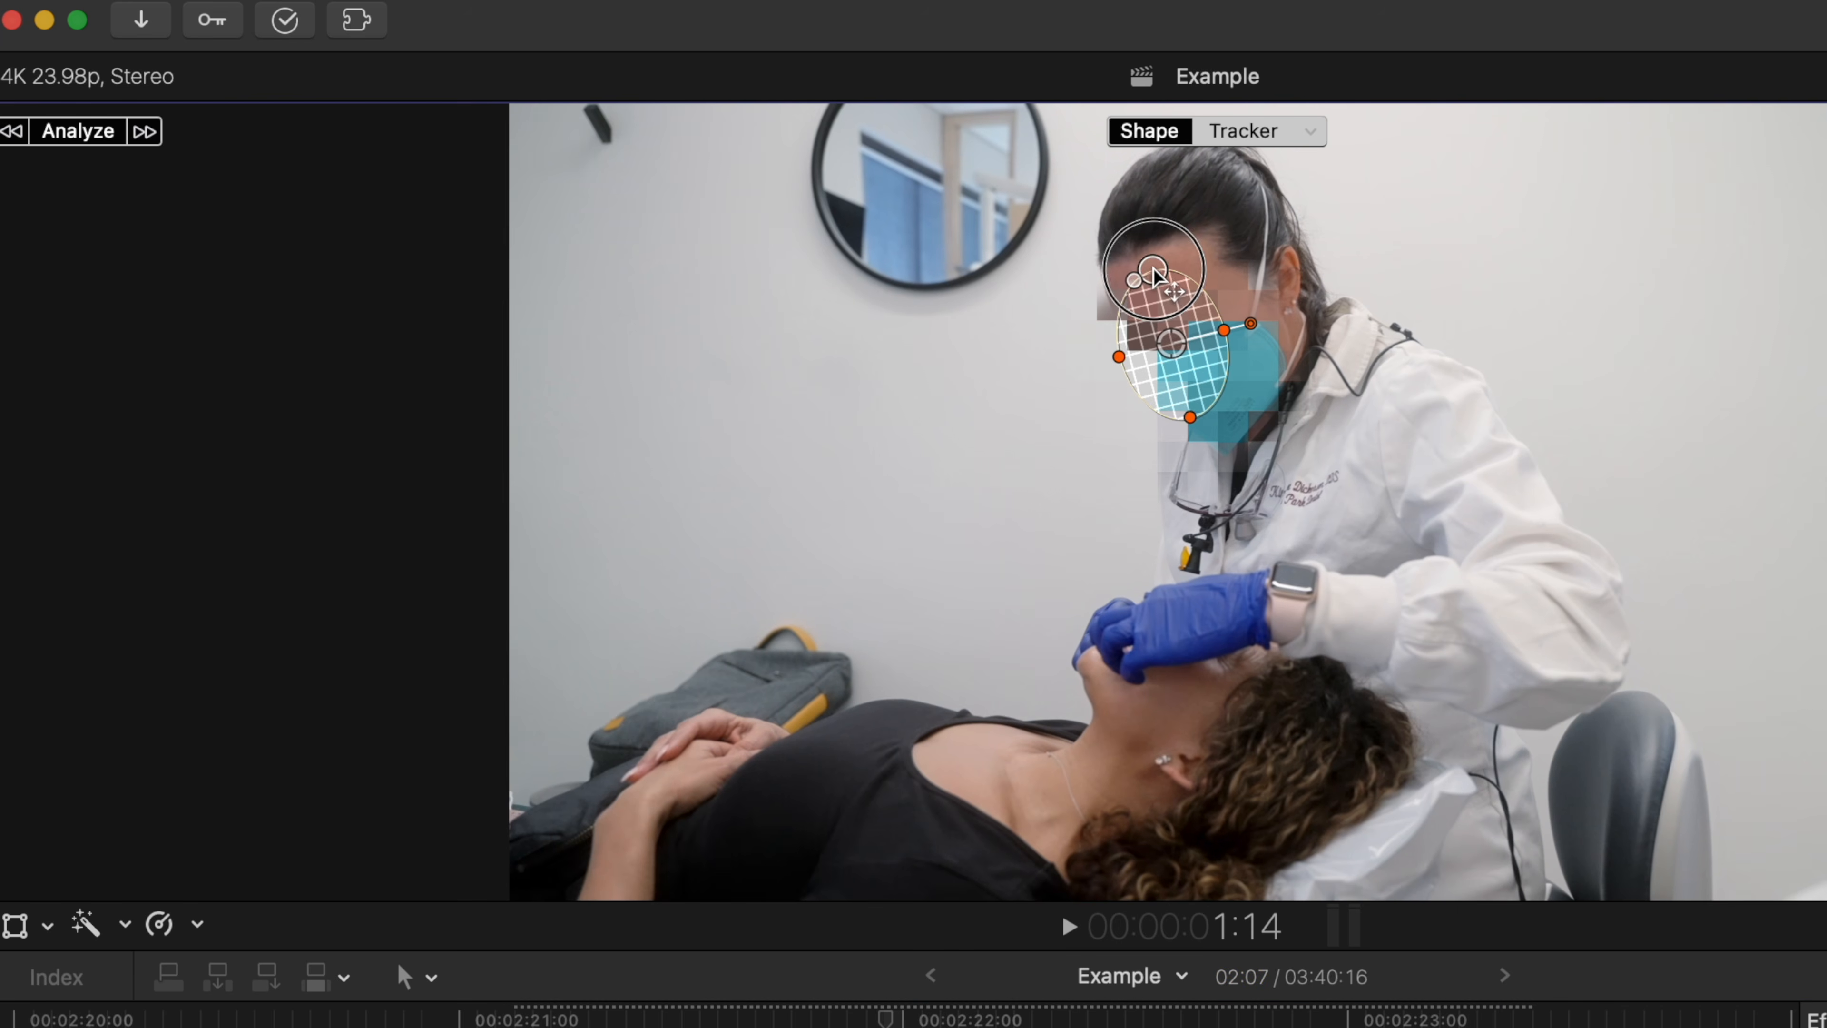
left_click_drag(1175, 348, 1219, 314)
left_click(101, 129)
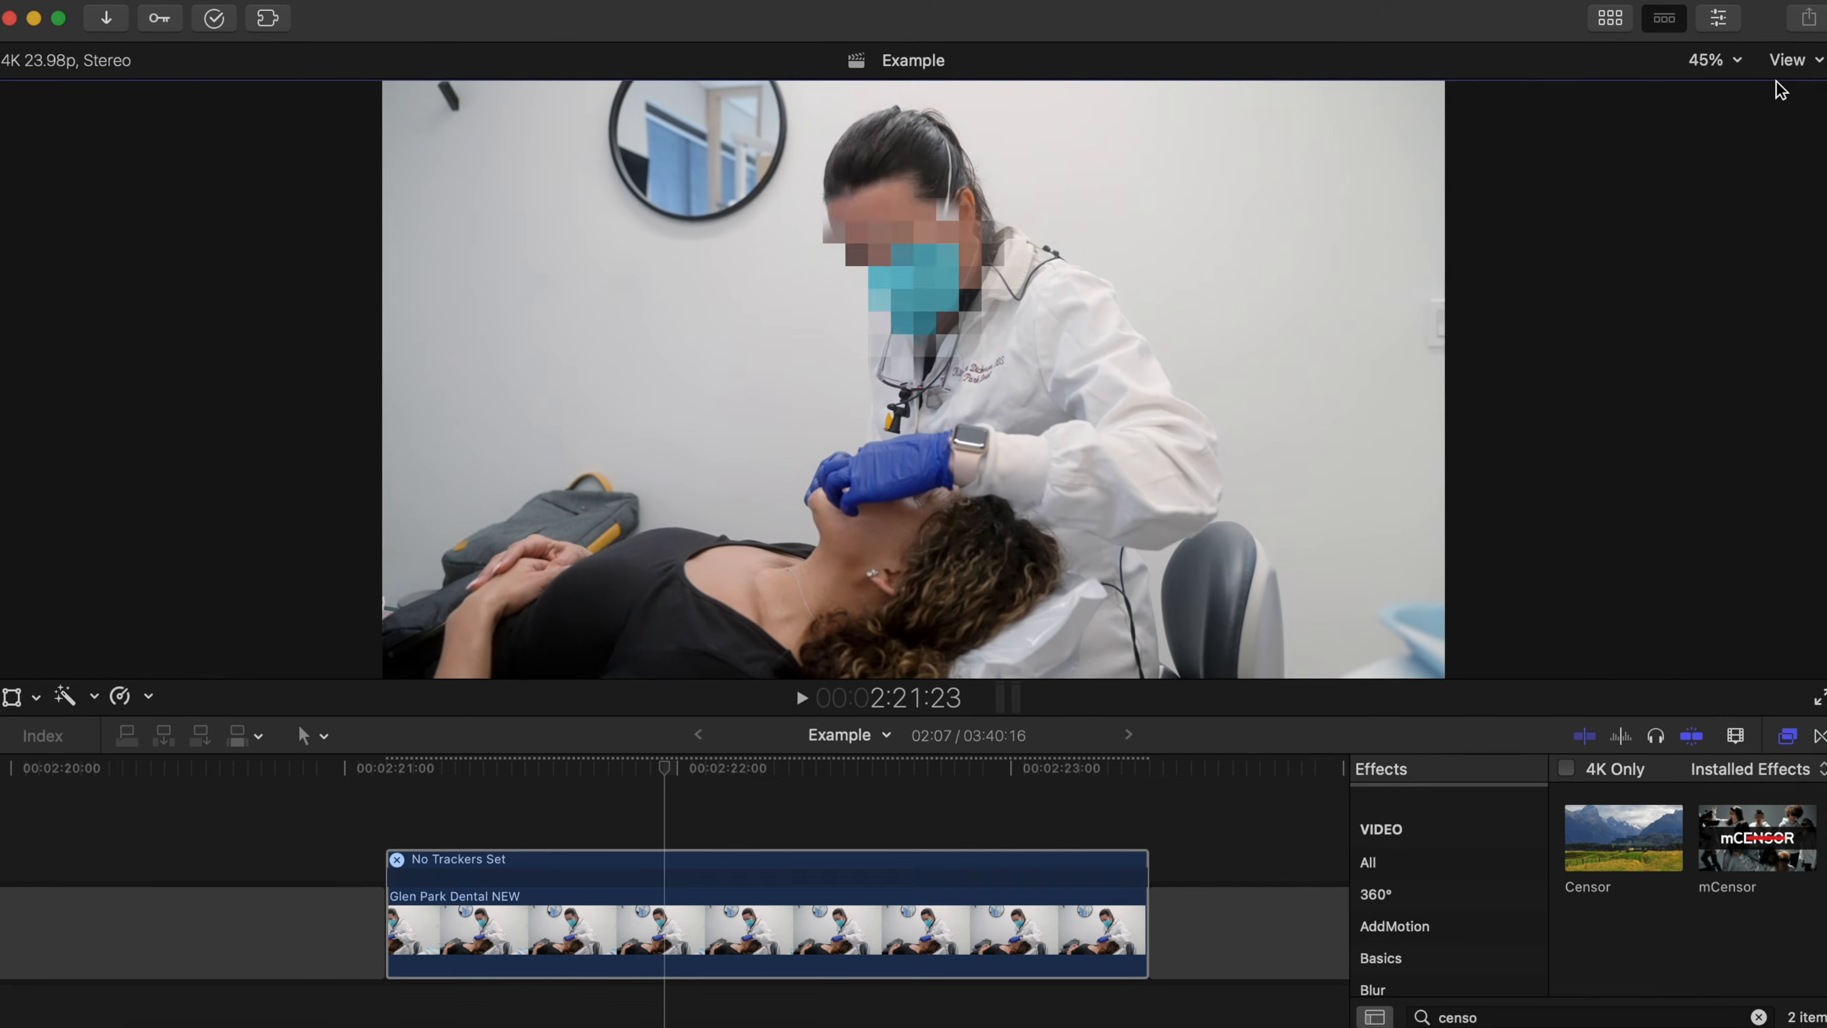
Move the Censor effect's center up to the dentist's head, at about X -0.02 and Y 0.22
left_click(1716, 20)
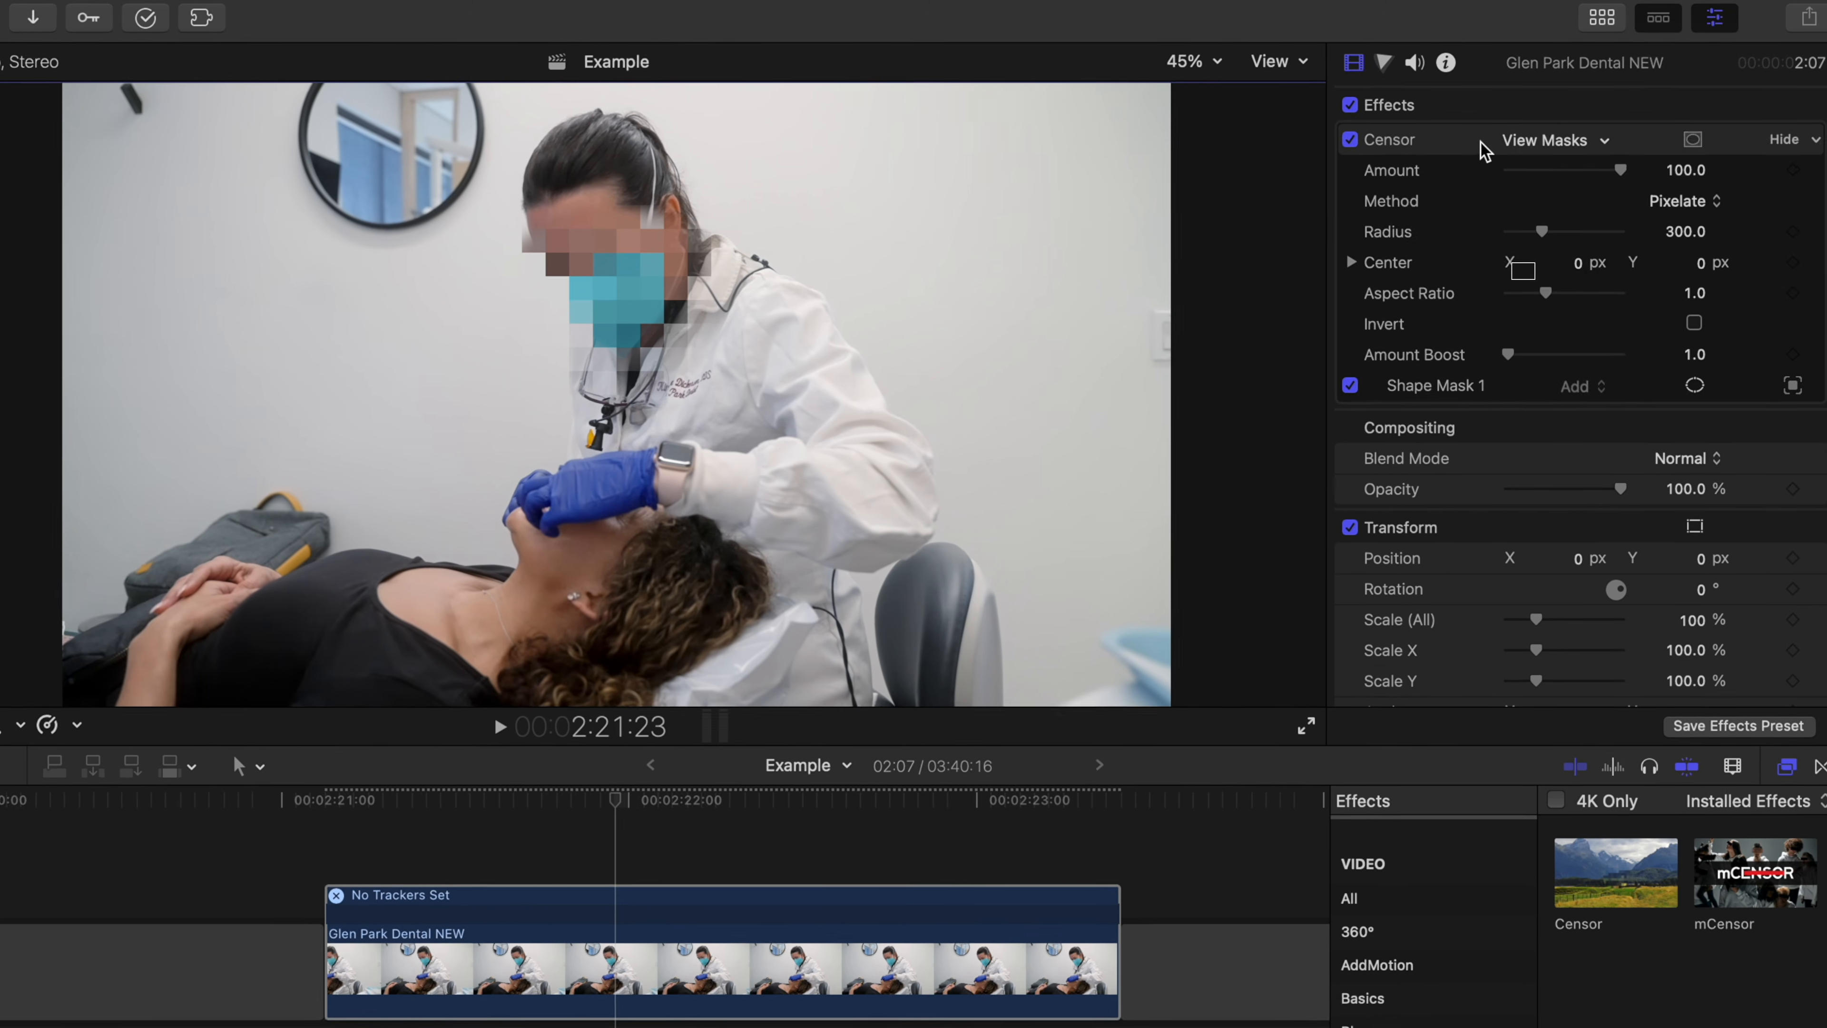
left_click(1438, 144)
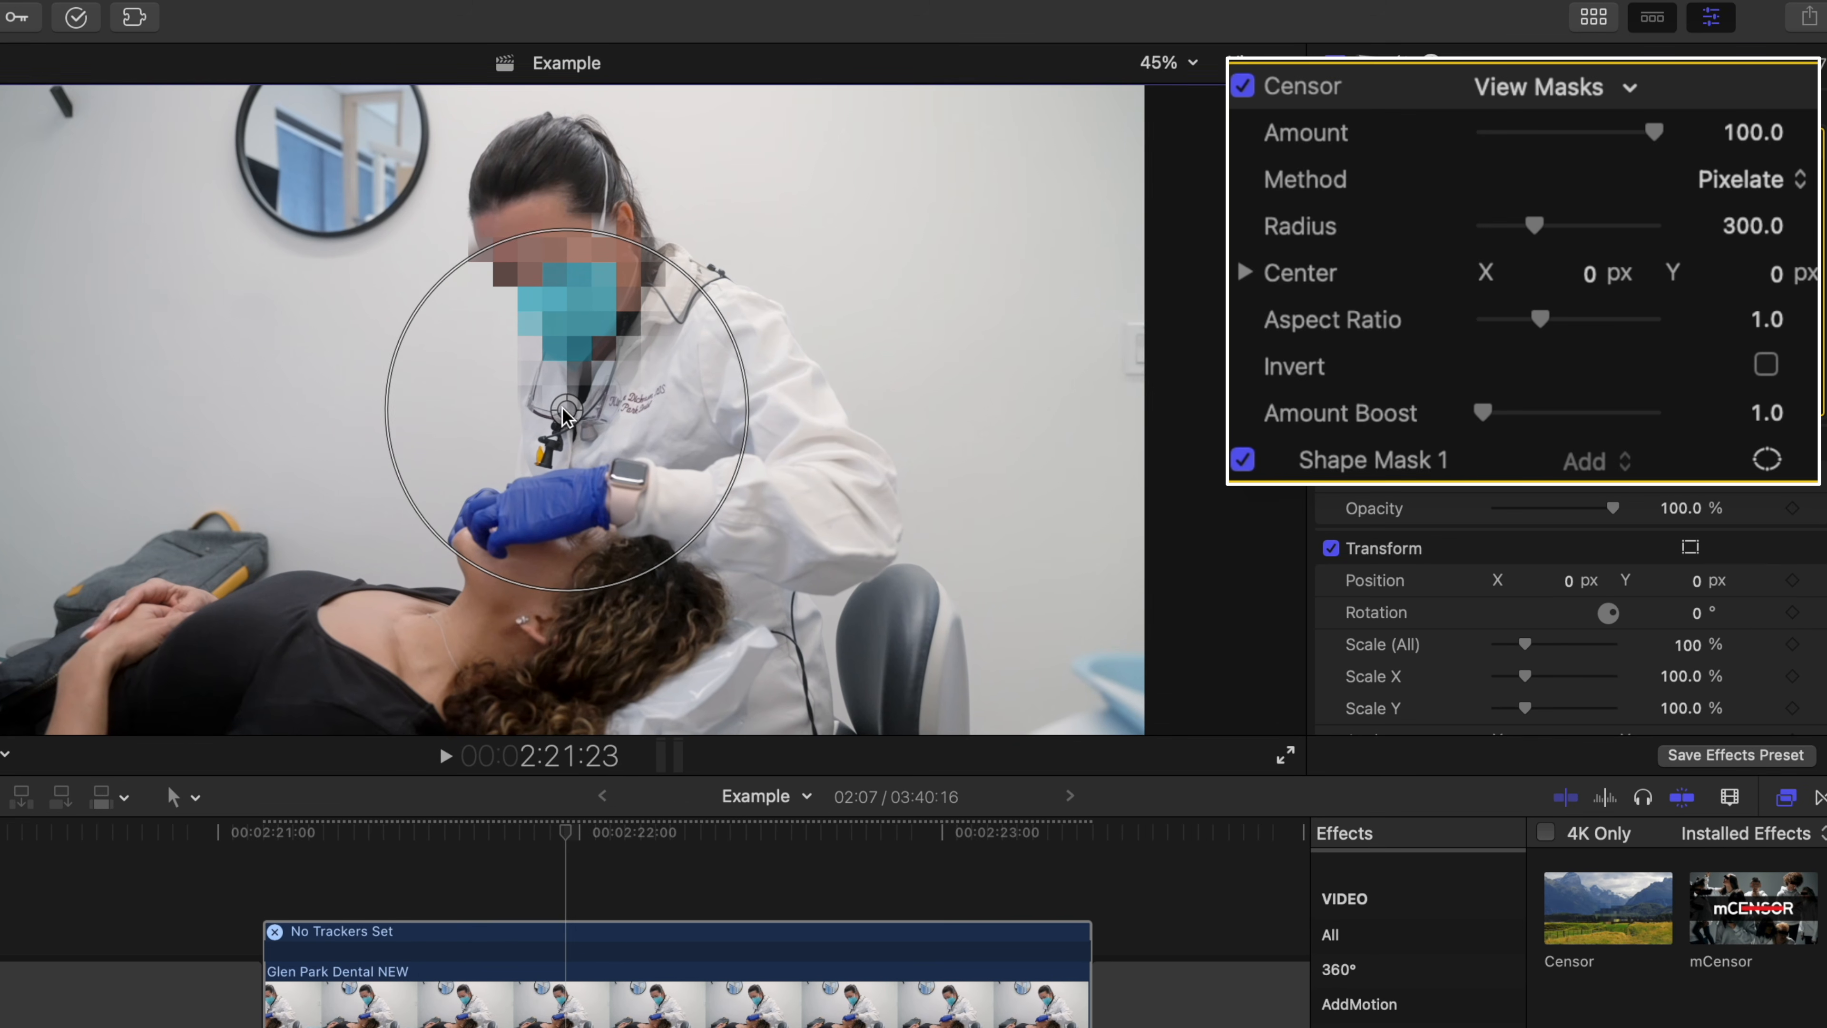
left_click_drag(566, 409, 544, 290)
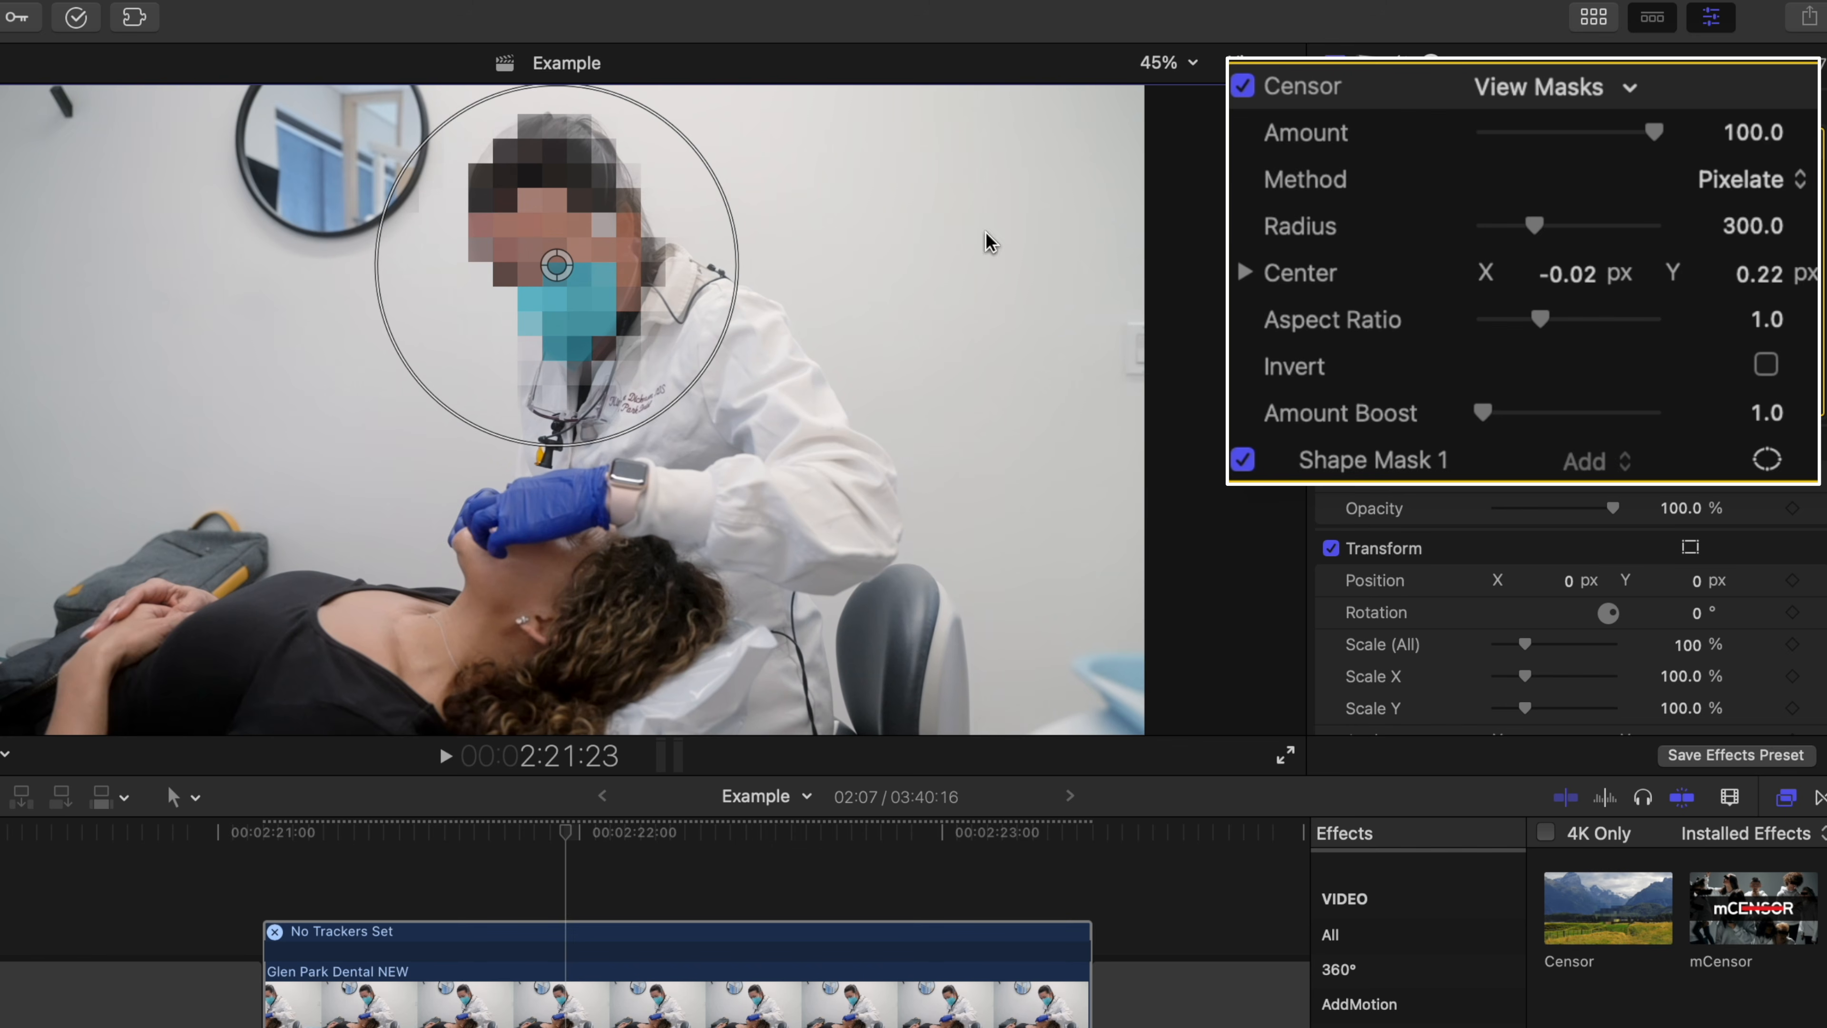
Lower the Censor amount on the dental clip and try other methods in place of Pixelate
left_click_drag(1653, 129, 1524, 146)
left_click(1798, 179)
left_click(1798, 229)
left_click(1795, 180)
left_click(1790, 229)
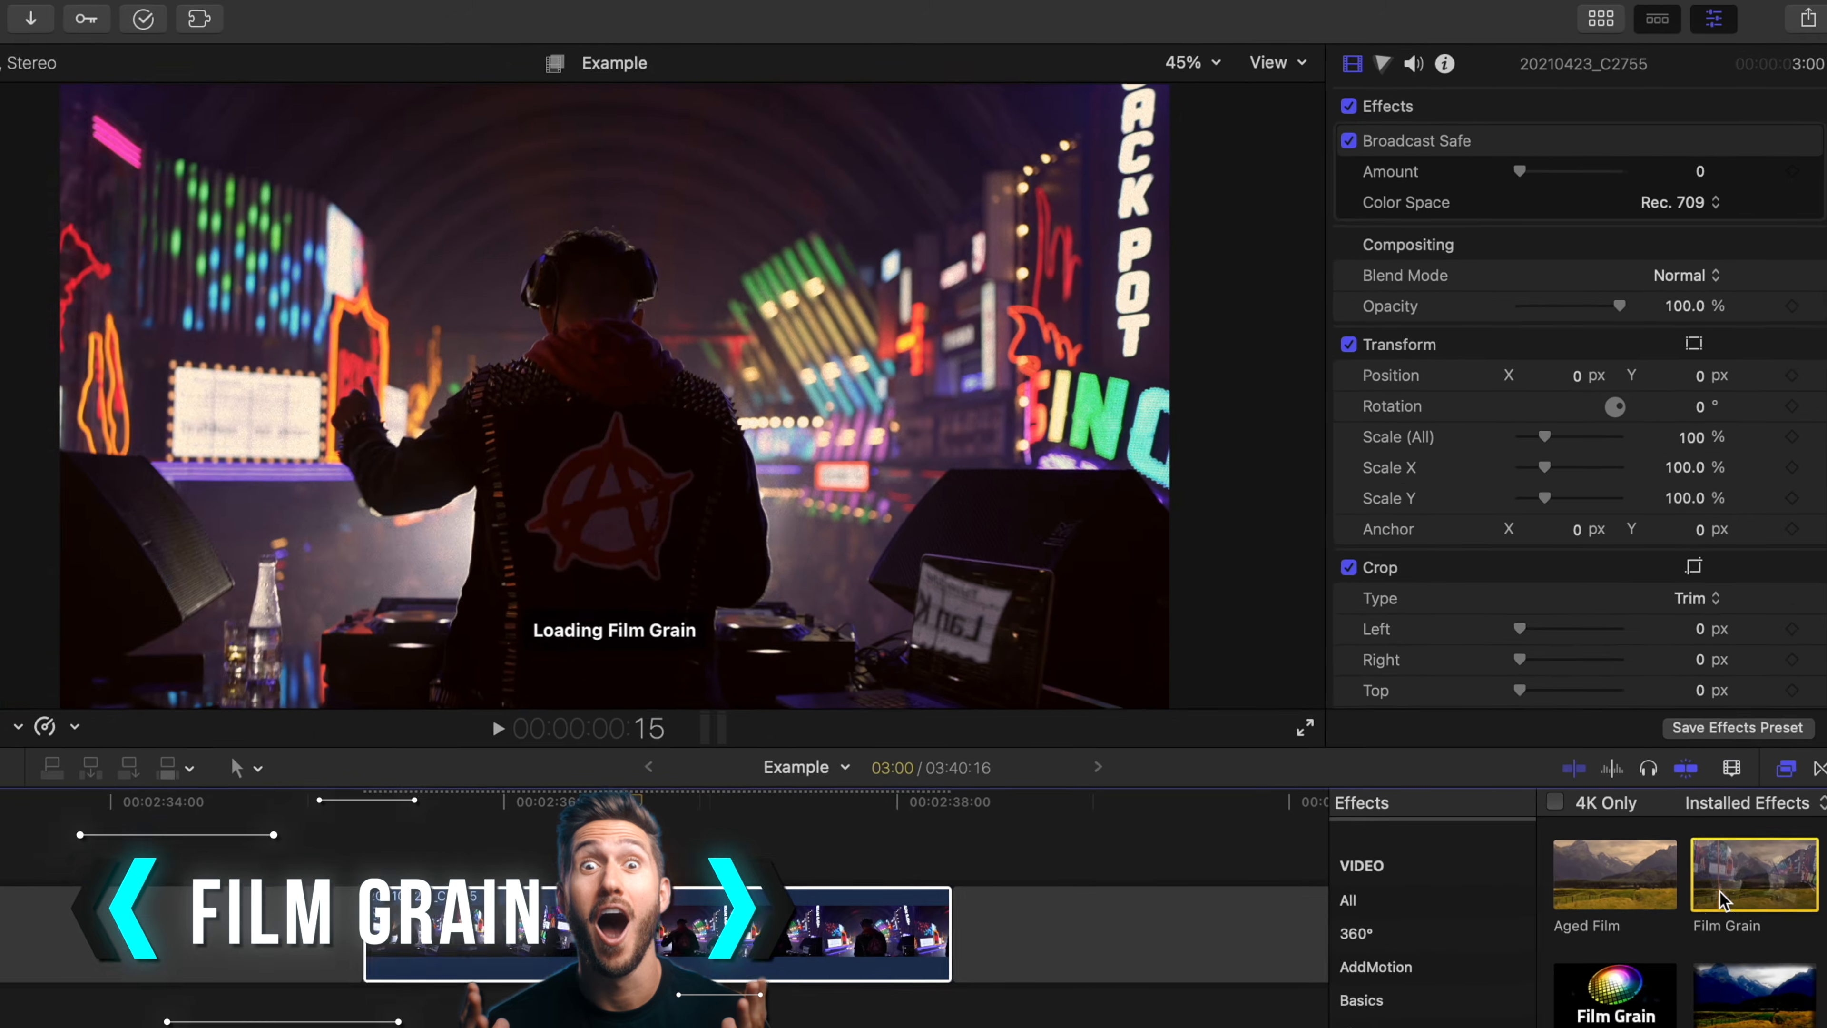
Apply the Film Grain effect to the DJ clip and set its style to Realistic Grain
double_click(1728, 858)
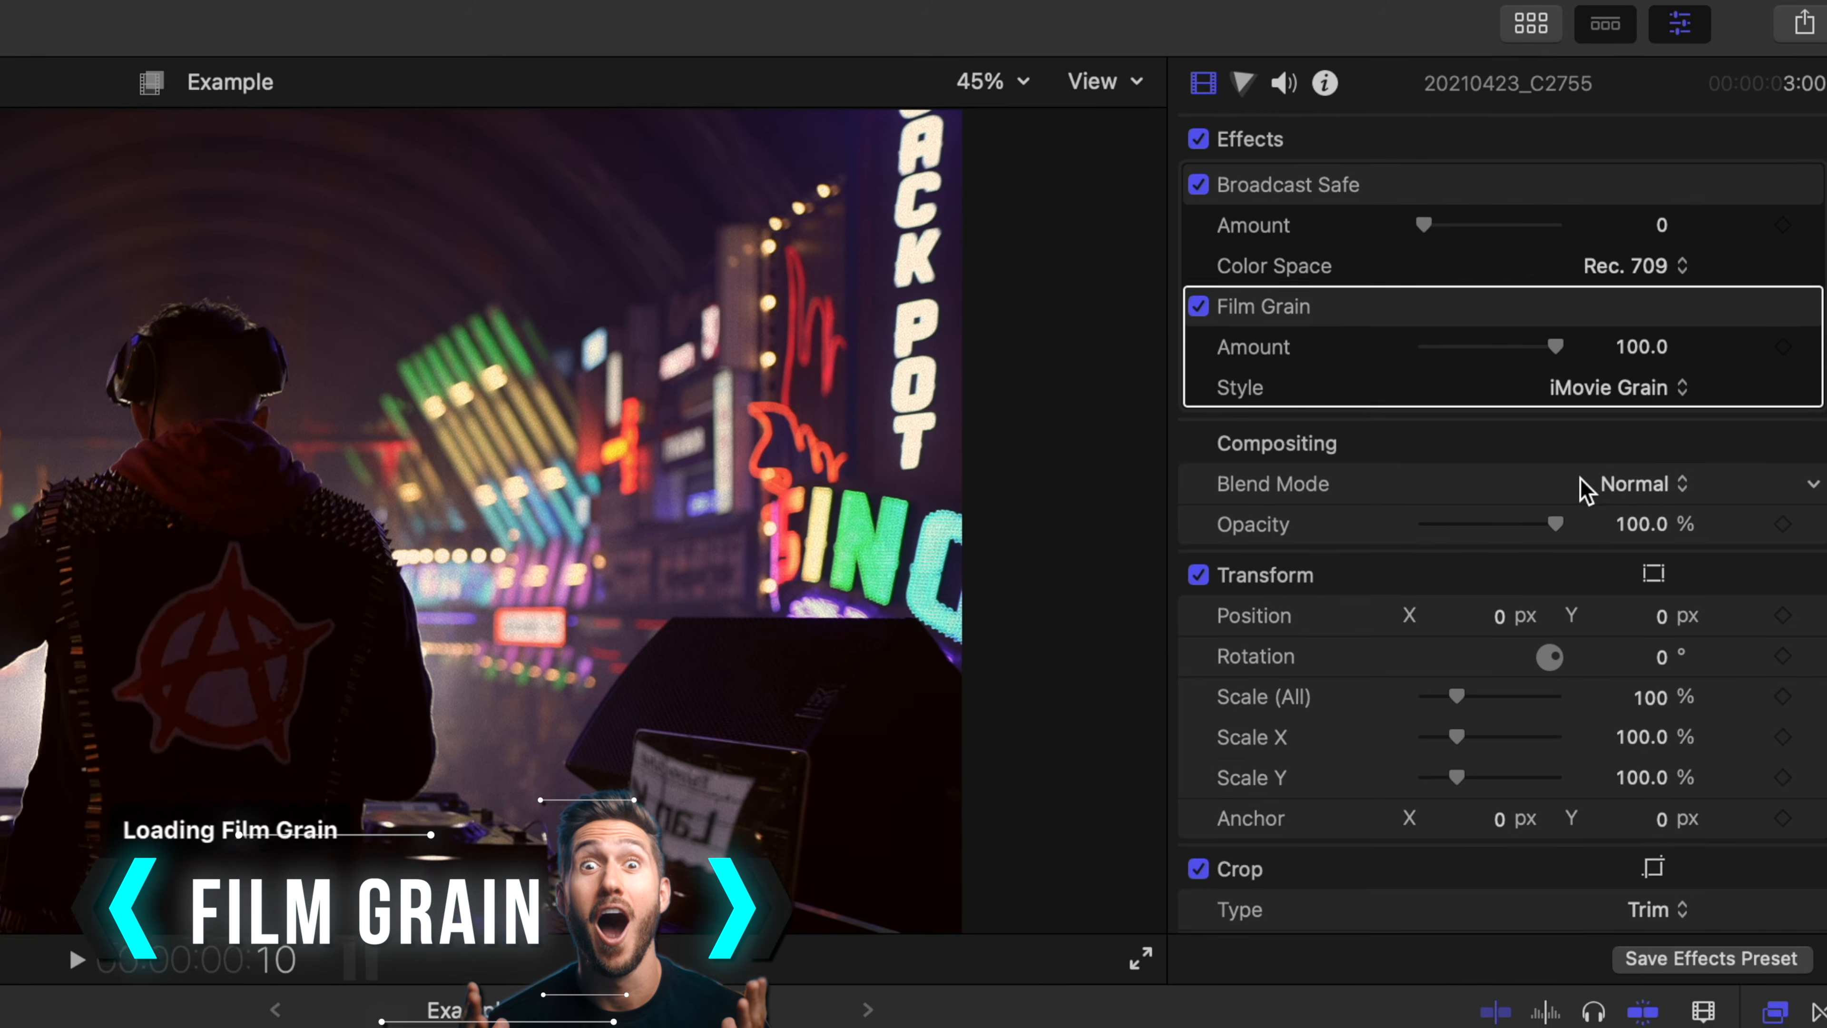
left_click(1652, 392)
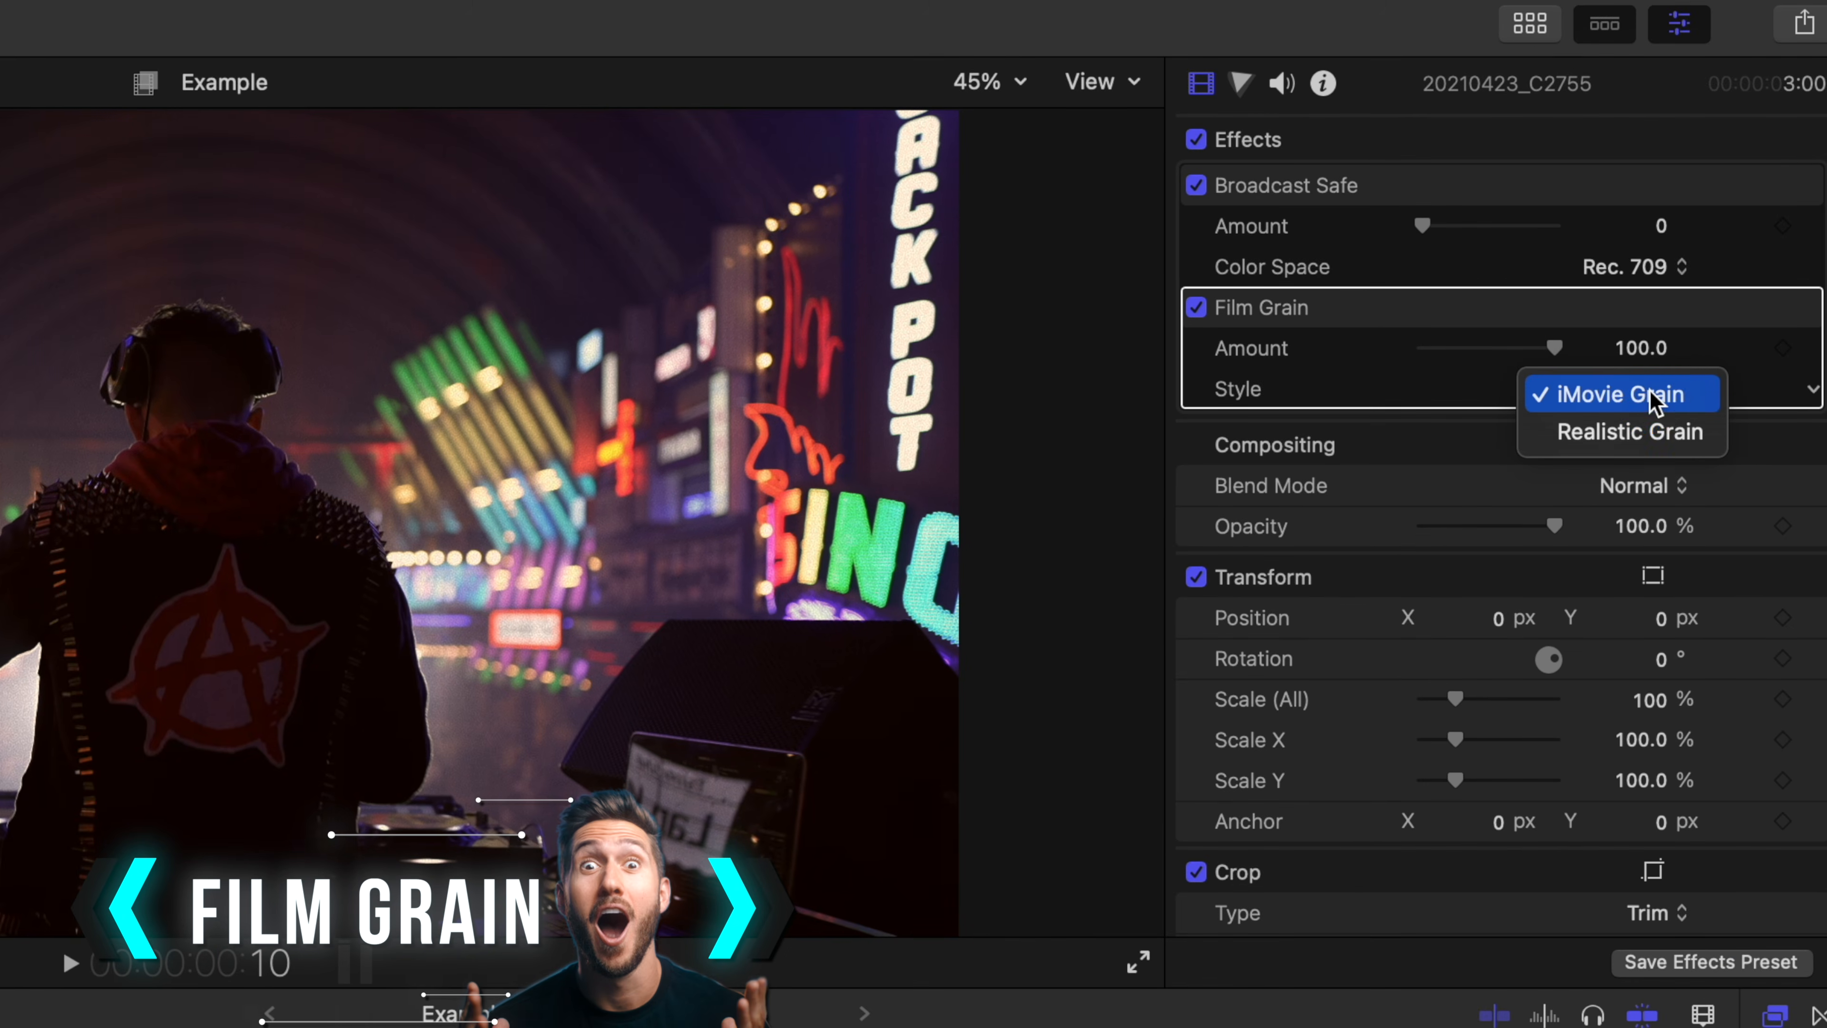
left_click(1691, 432)
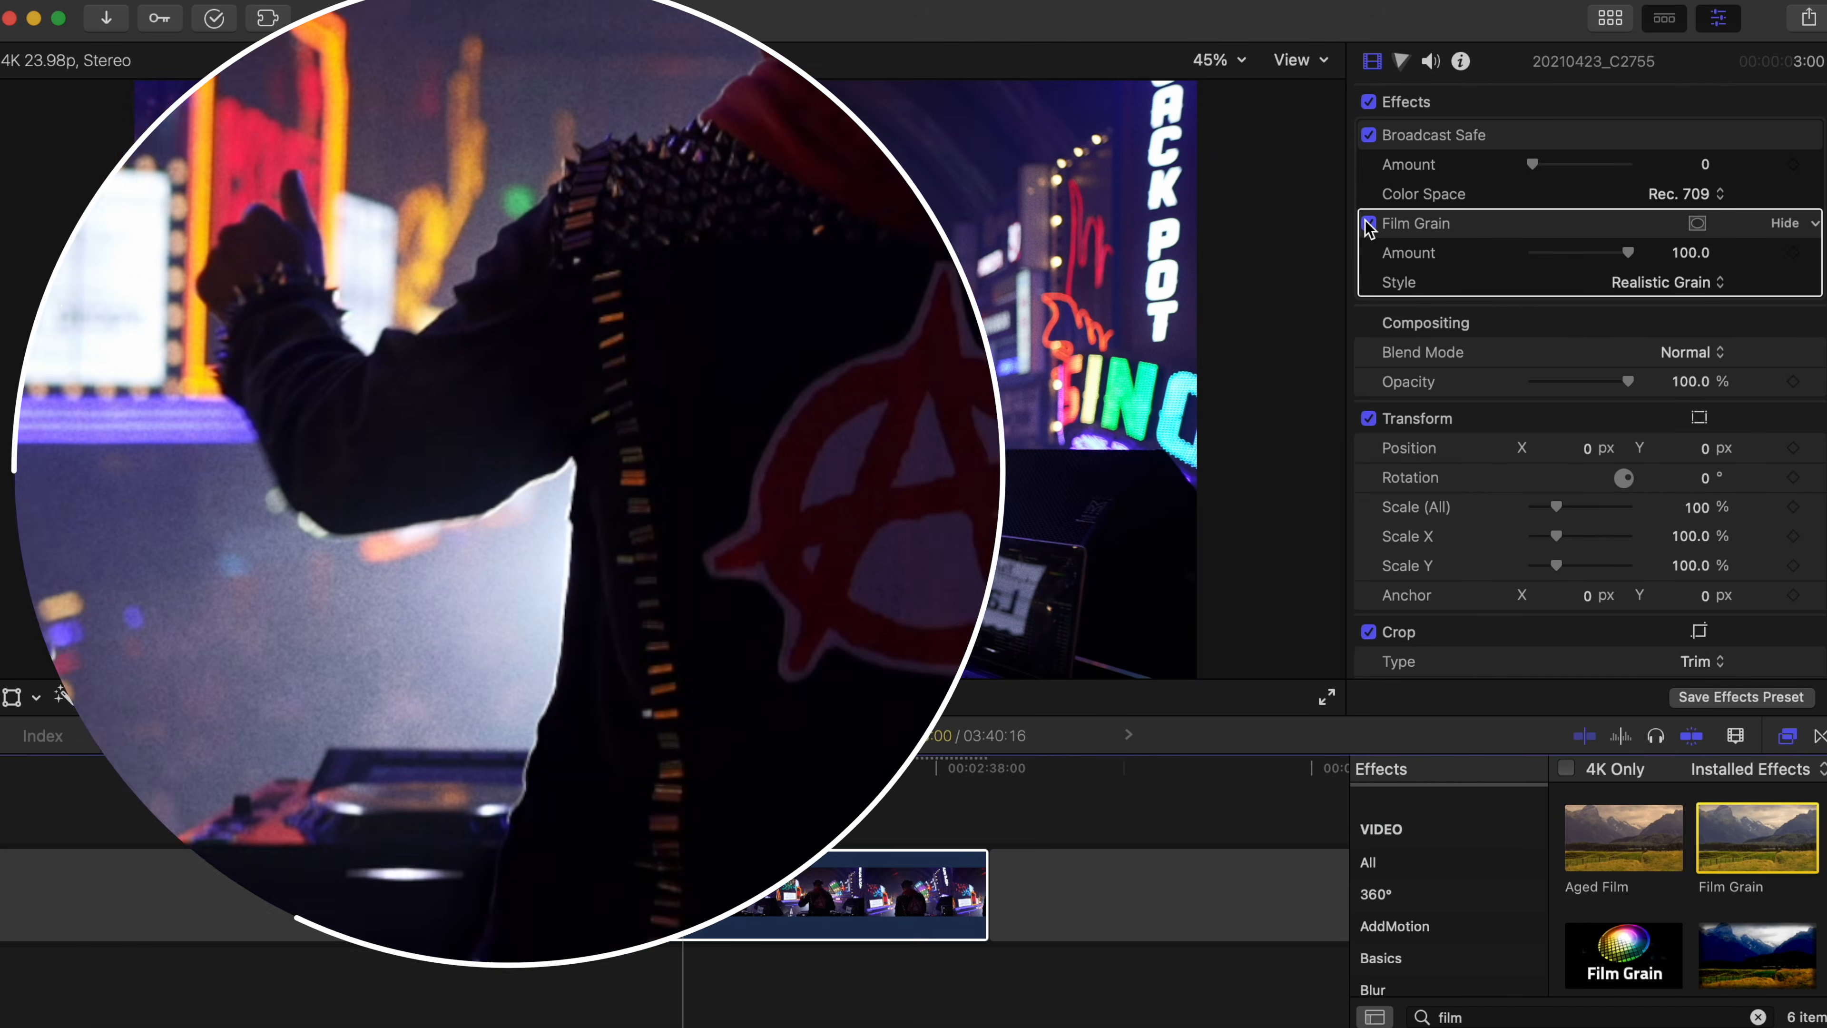
Play the DJ clip and toggle Film Grain off and on to compare the picture with and without it
left_click(481, 887)
key("space")
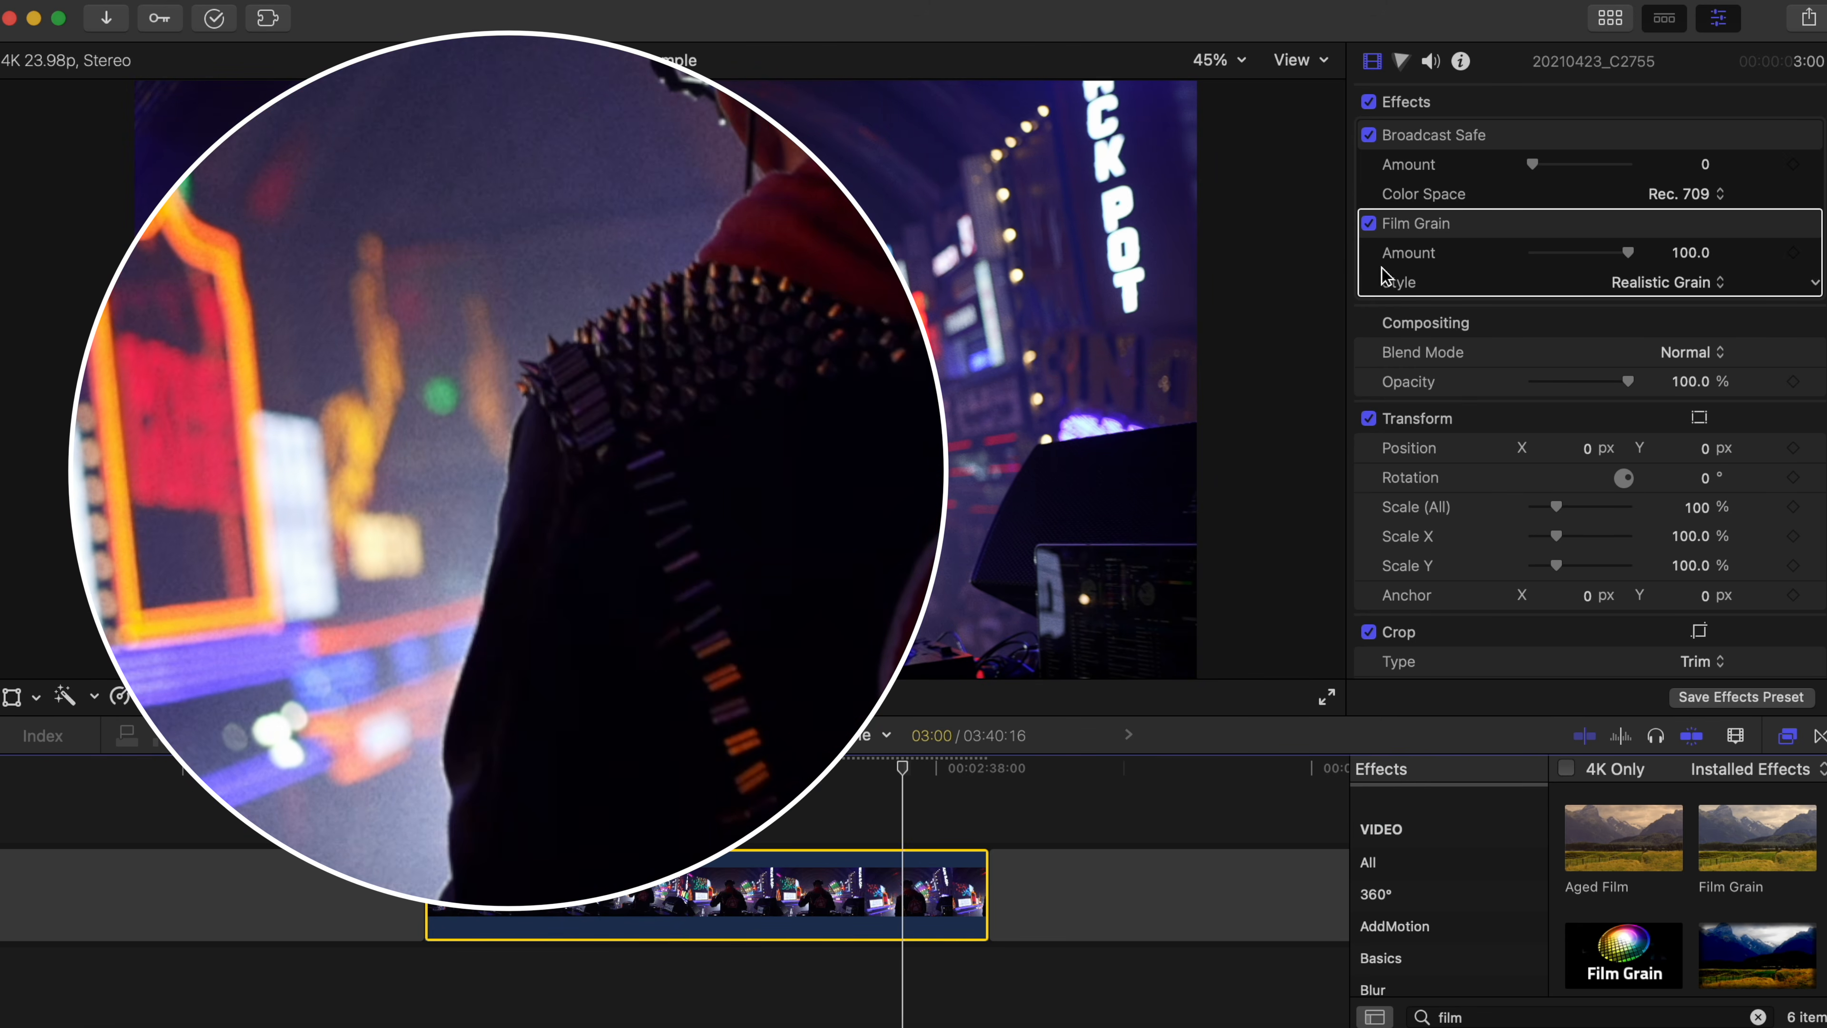
left_click(1372, 217)
left_click(1373, 218)
left_click(1373, 217)
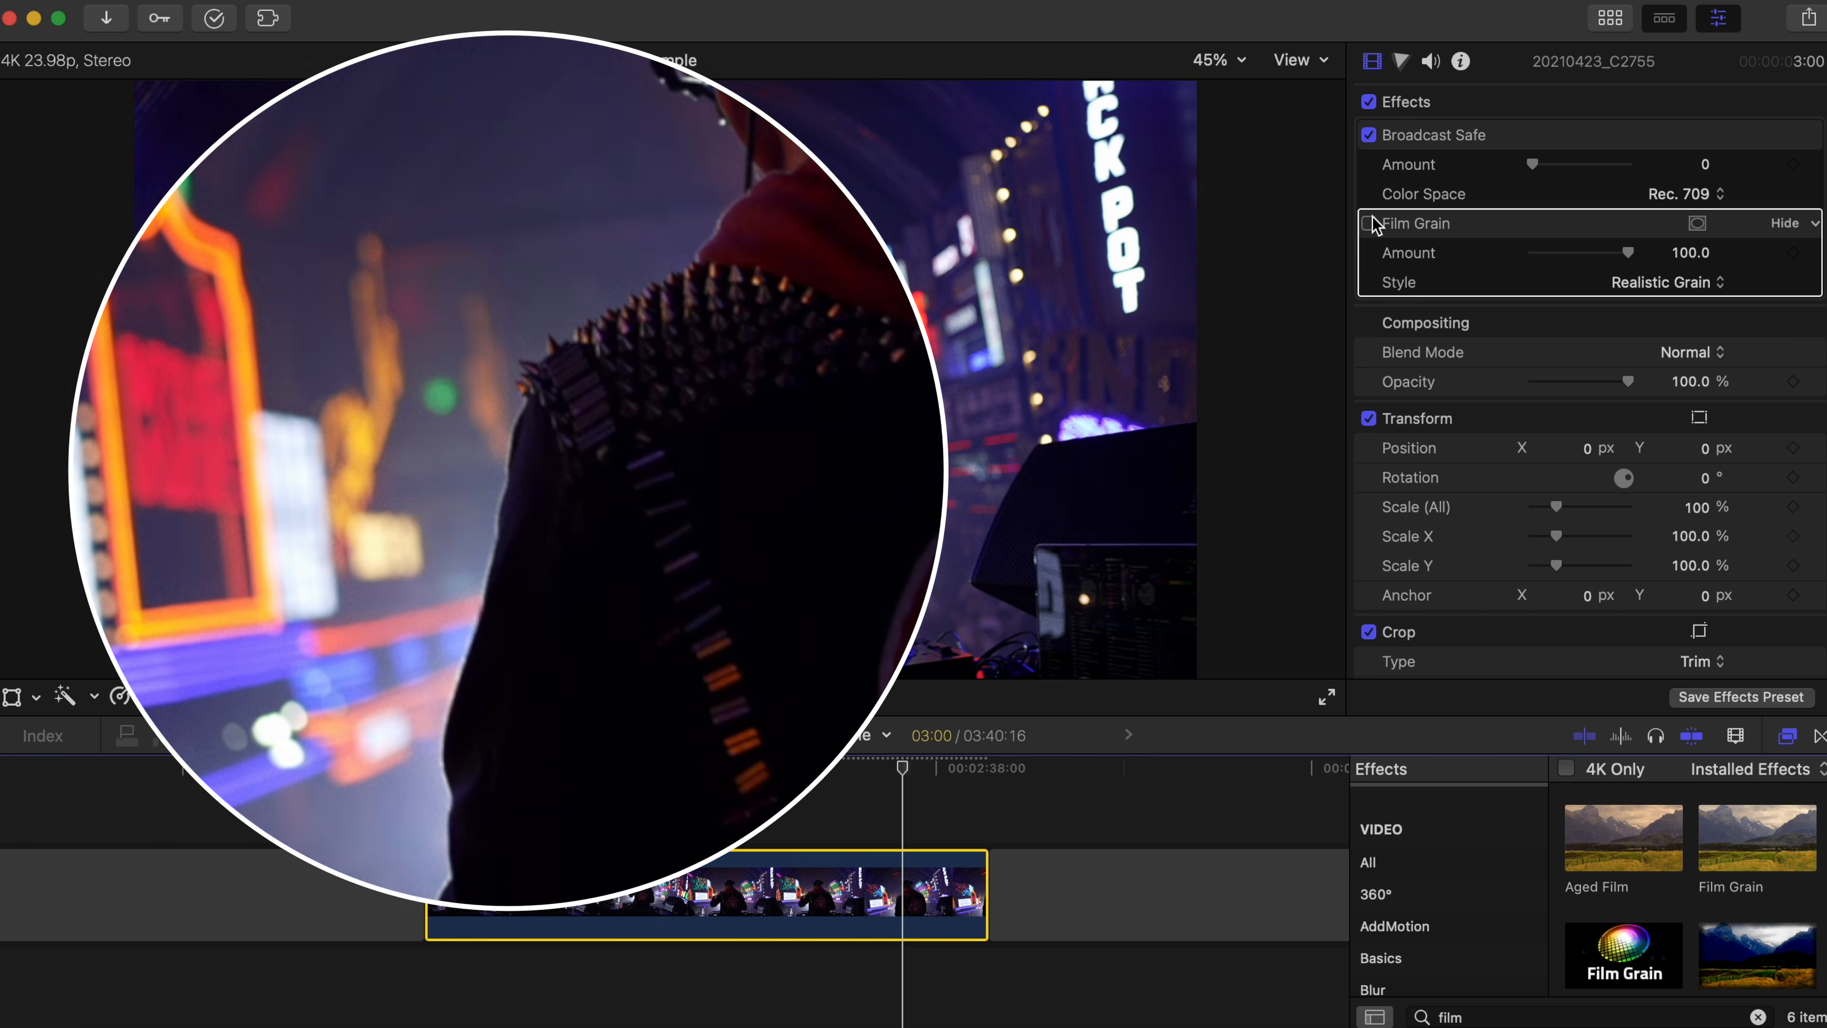
left_click(1372, 218)
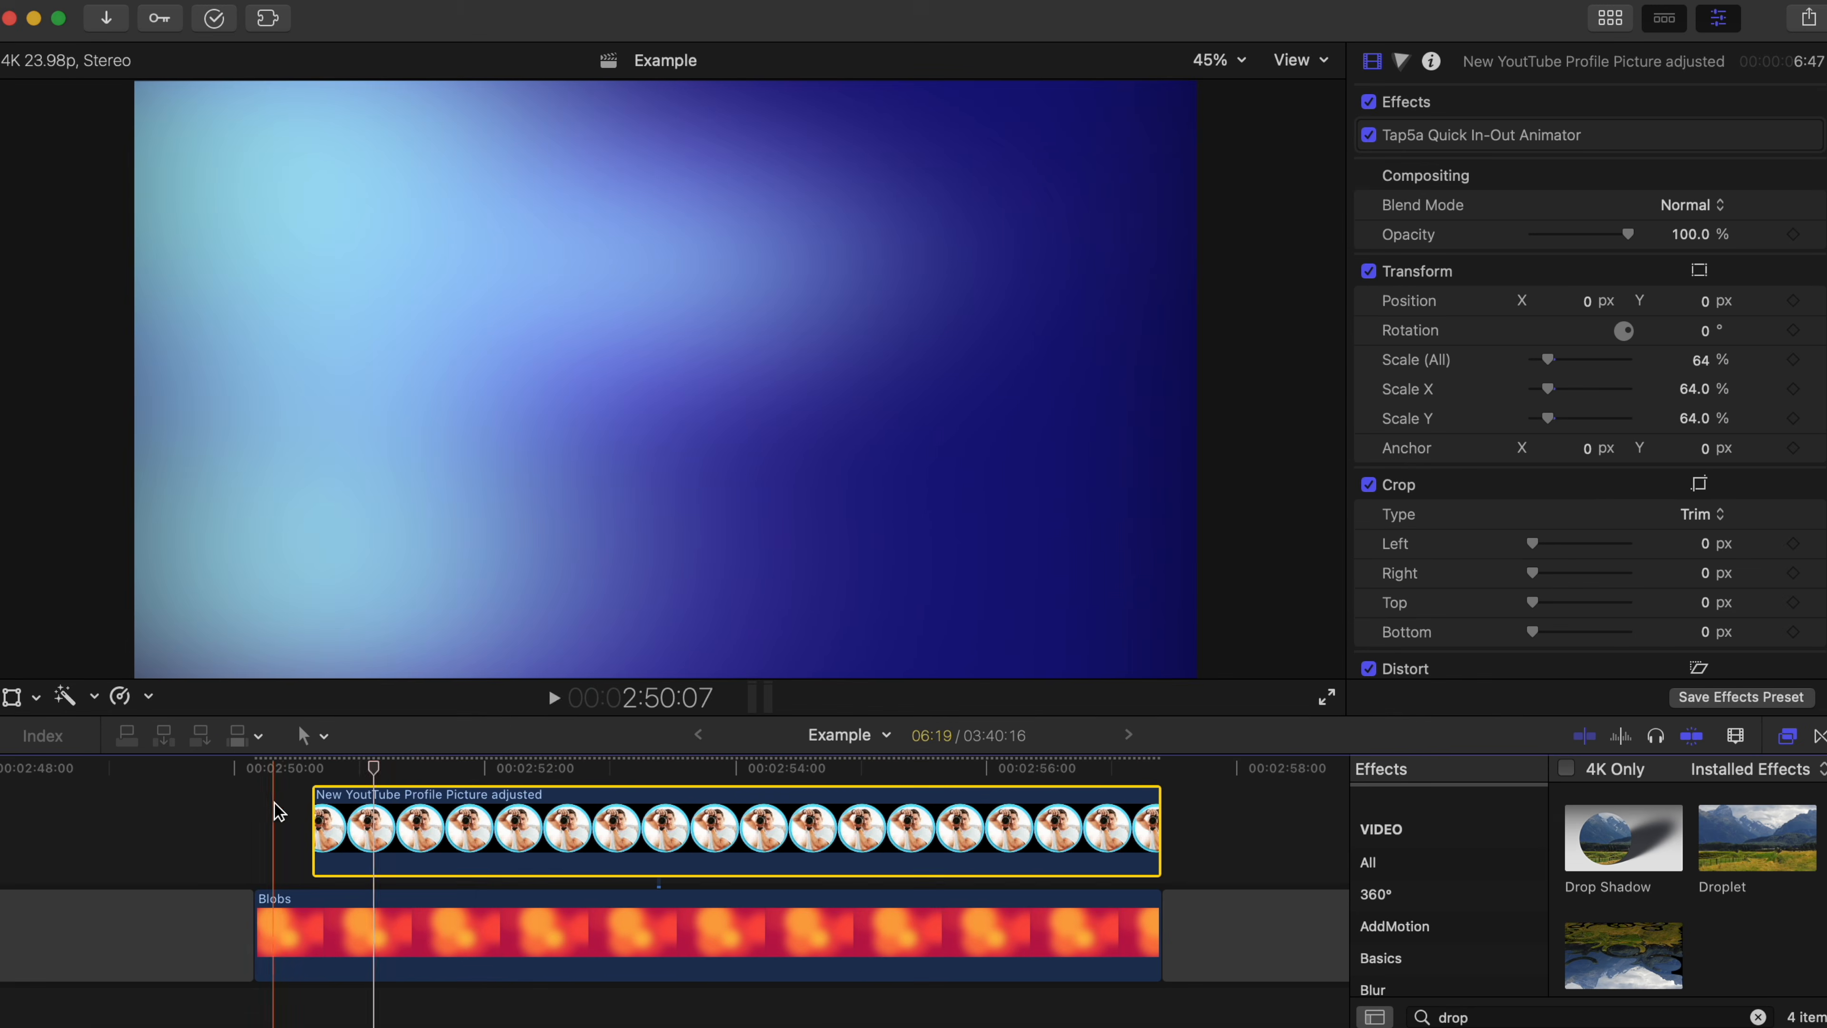
Apply Drop Shadow to the round profile picture clip at 2:51:17 and move the shadow to about X -0.01, Y -0.54
key("space")
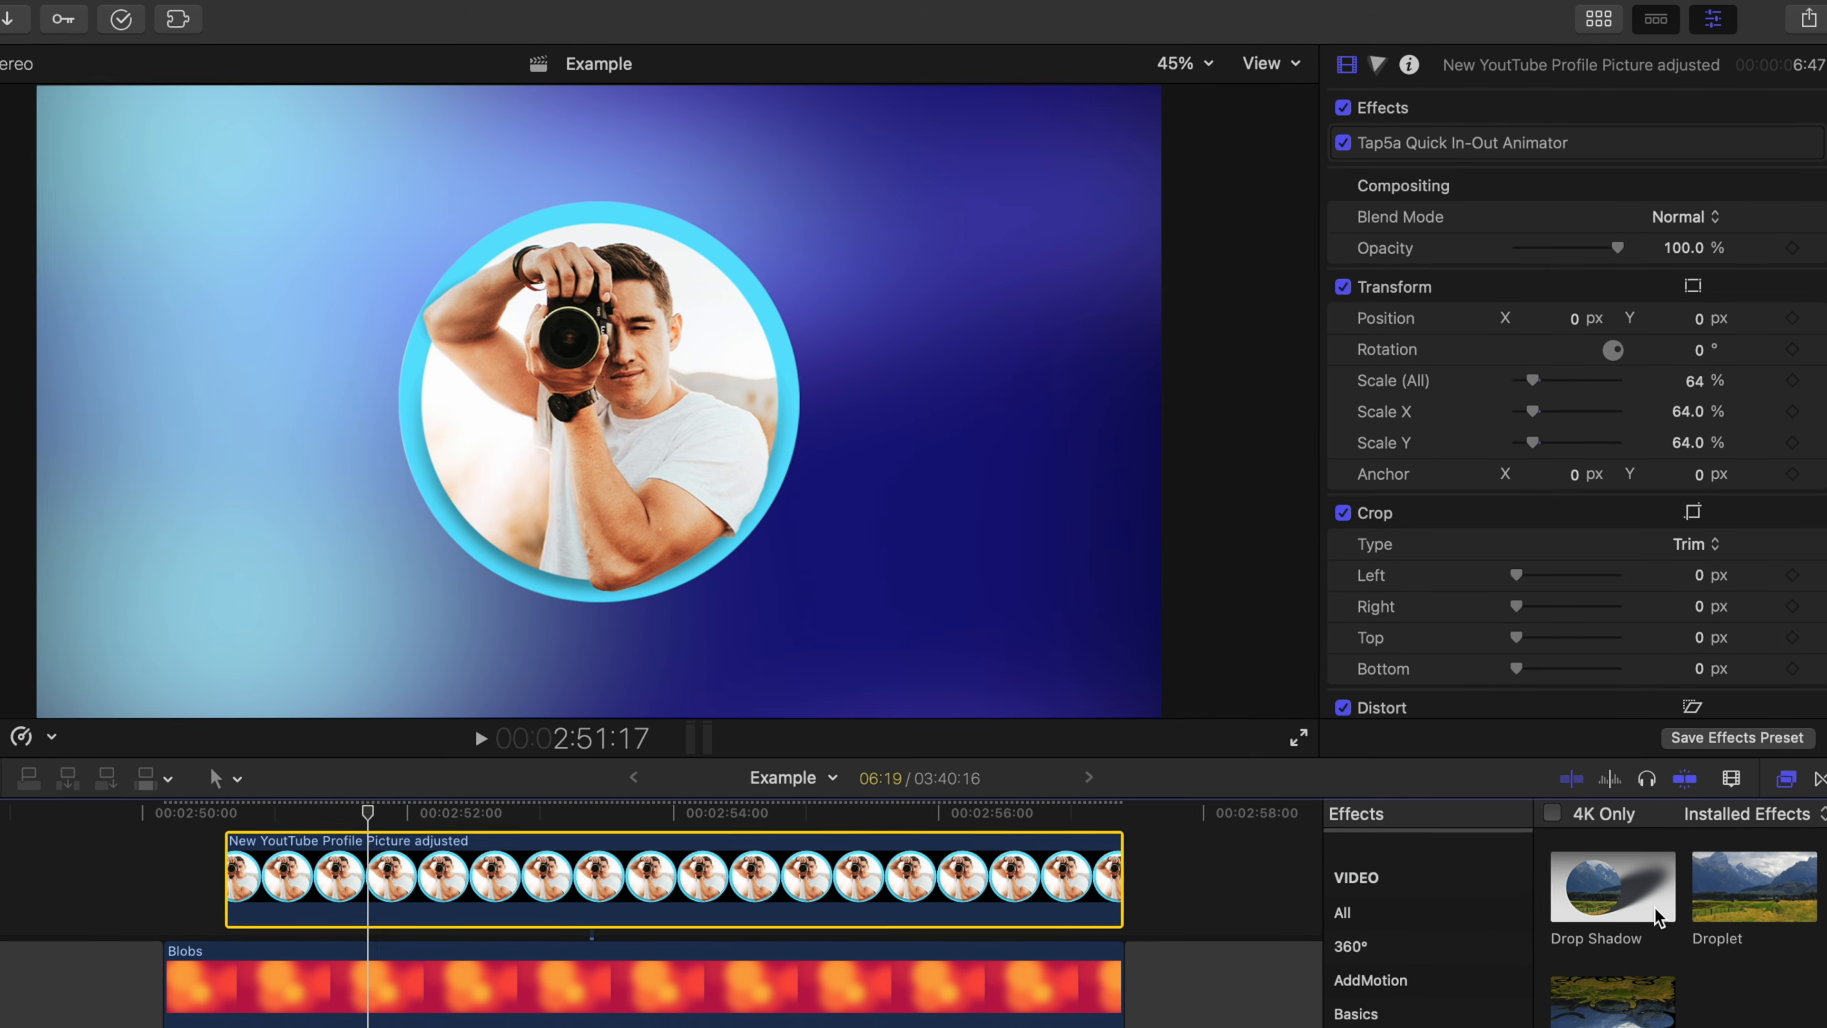
double_click(1622, 901)
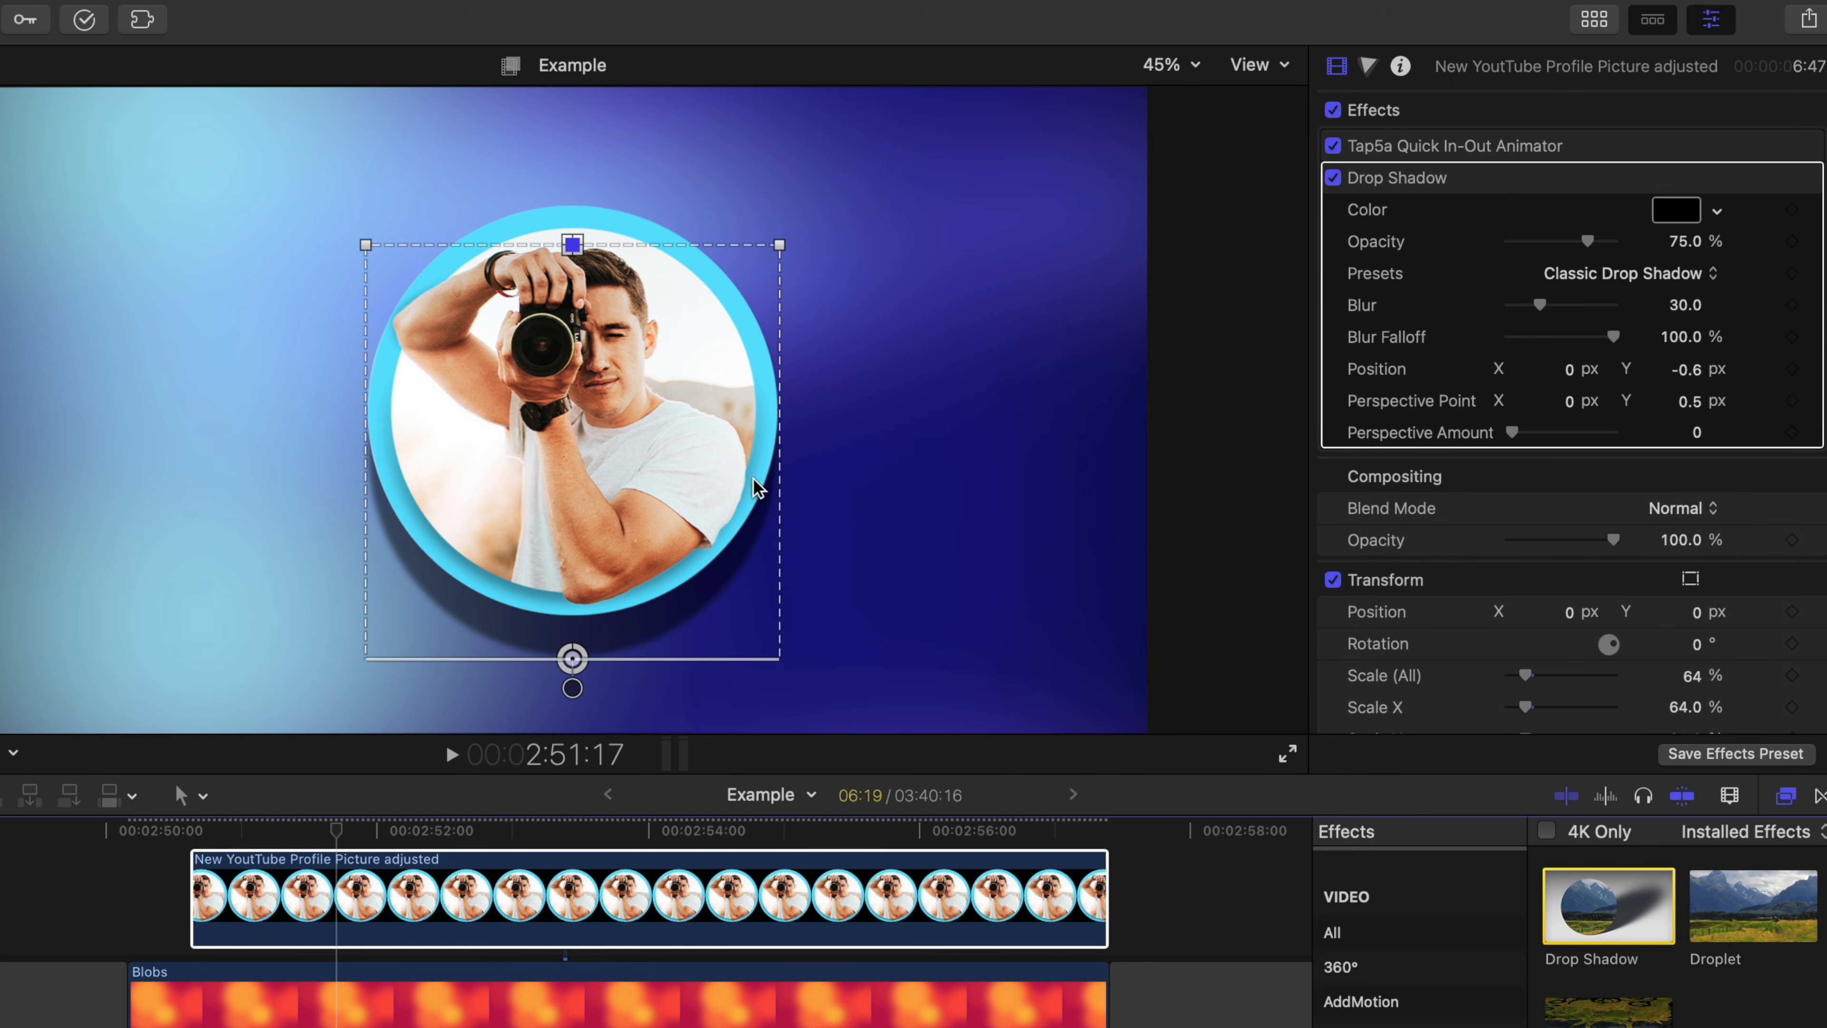
left_click_drag(755, 487, 683, 501)
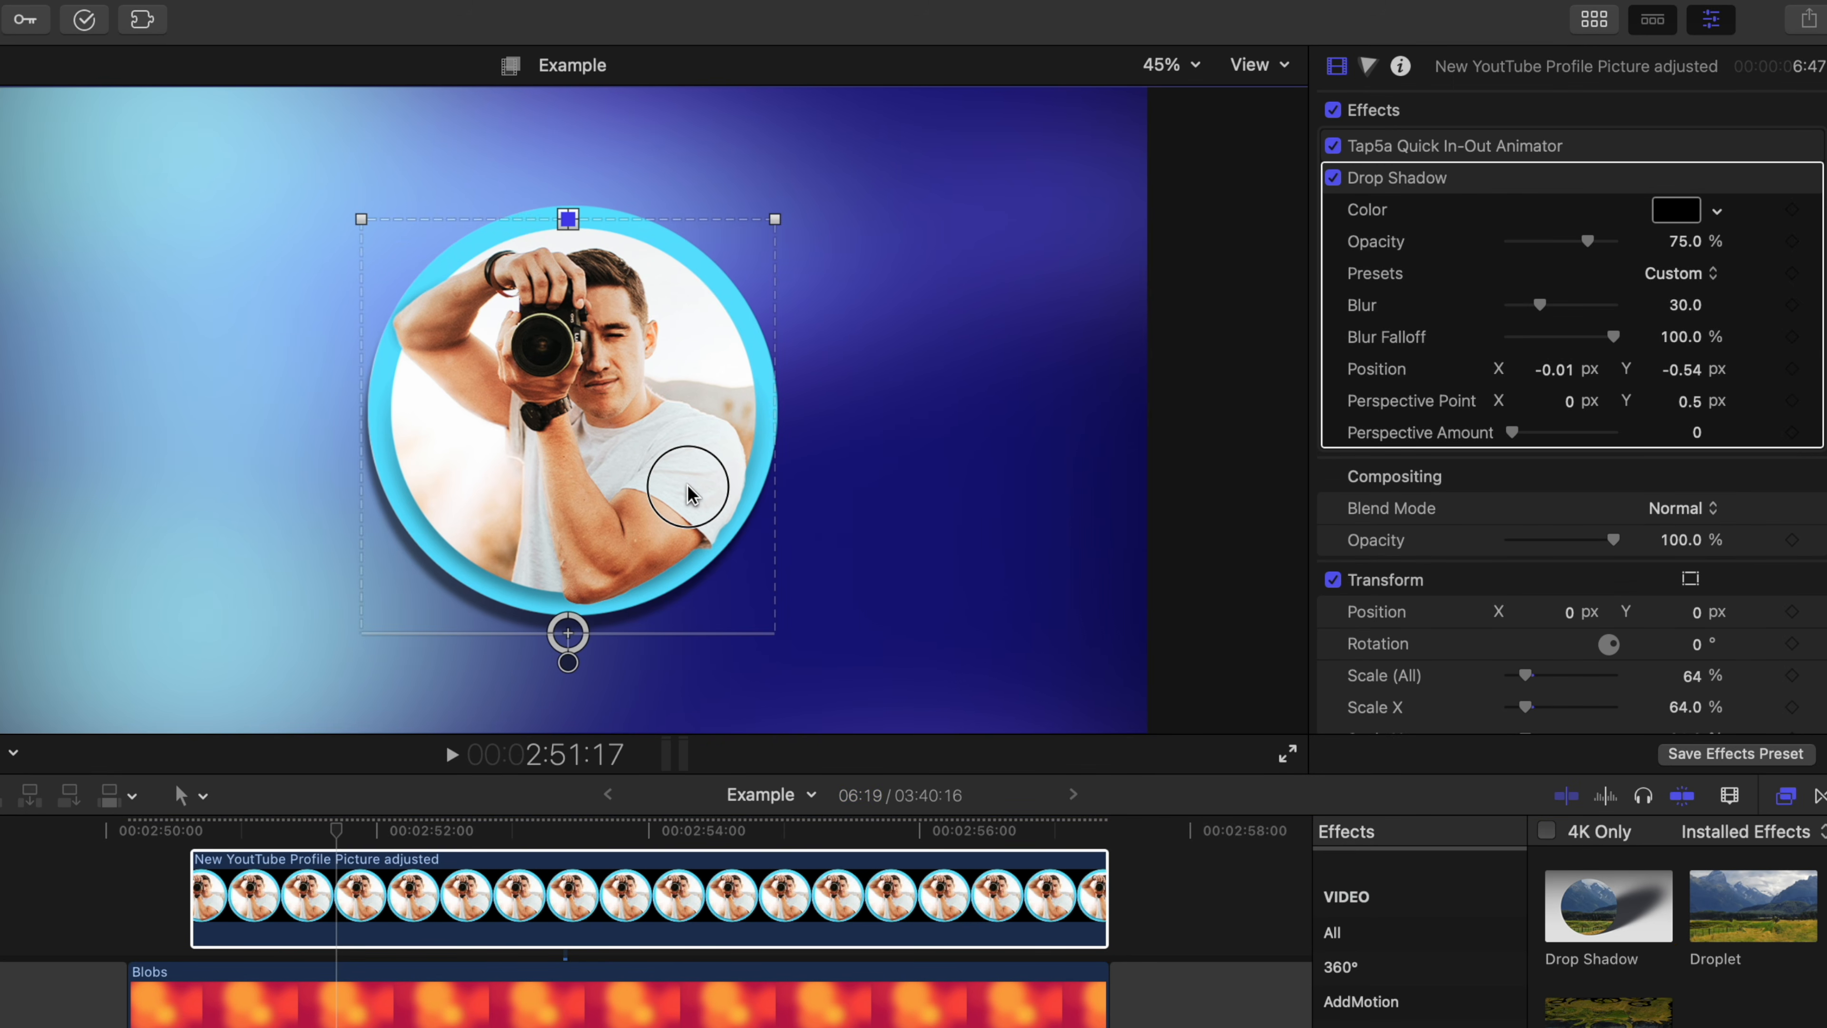
Try laying the shadow flat below the picture with a perspective point of about X -0.31, Y -0.43, and undo it
left_click_drag(568, 218, 475, 456)
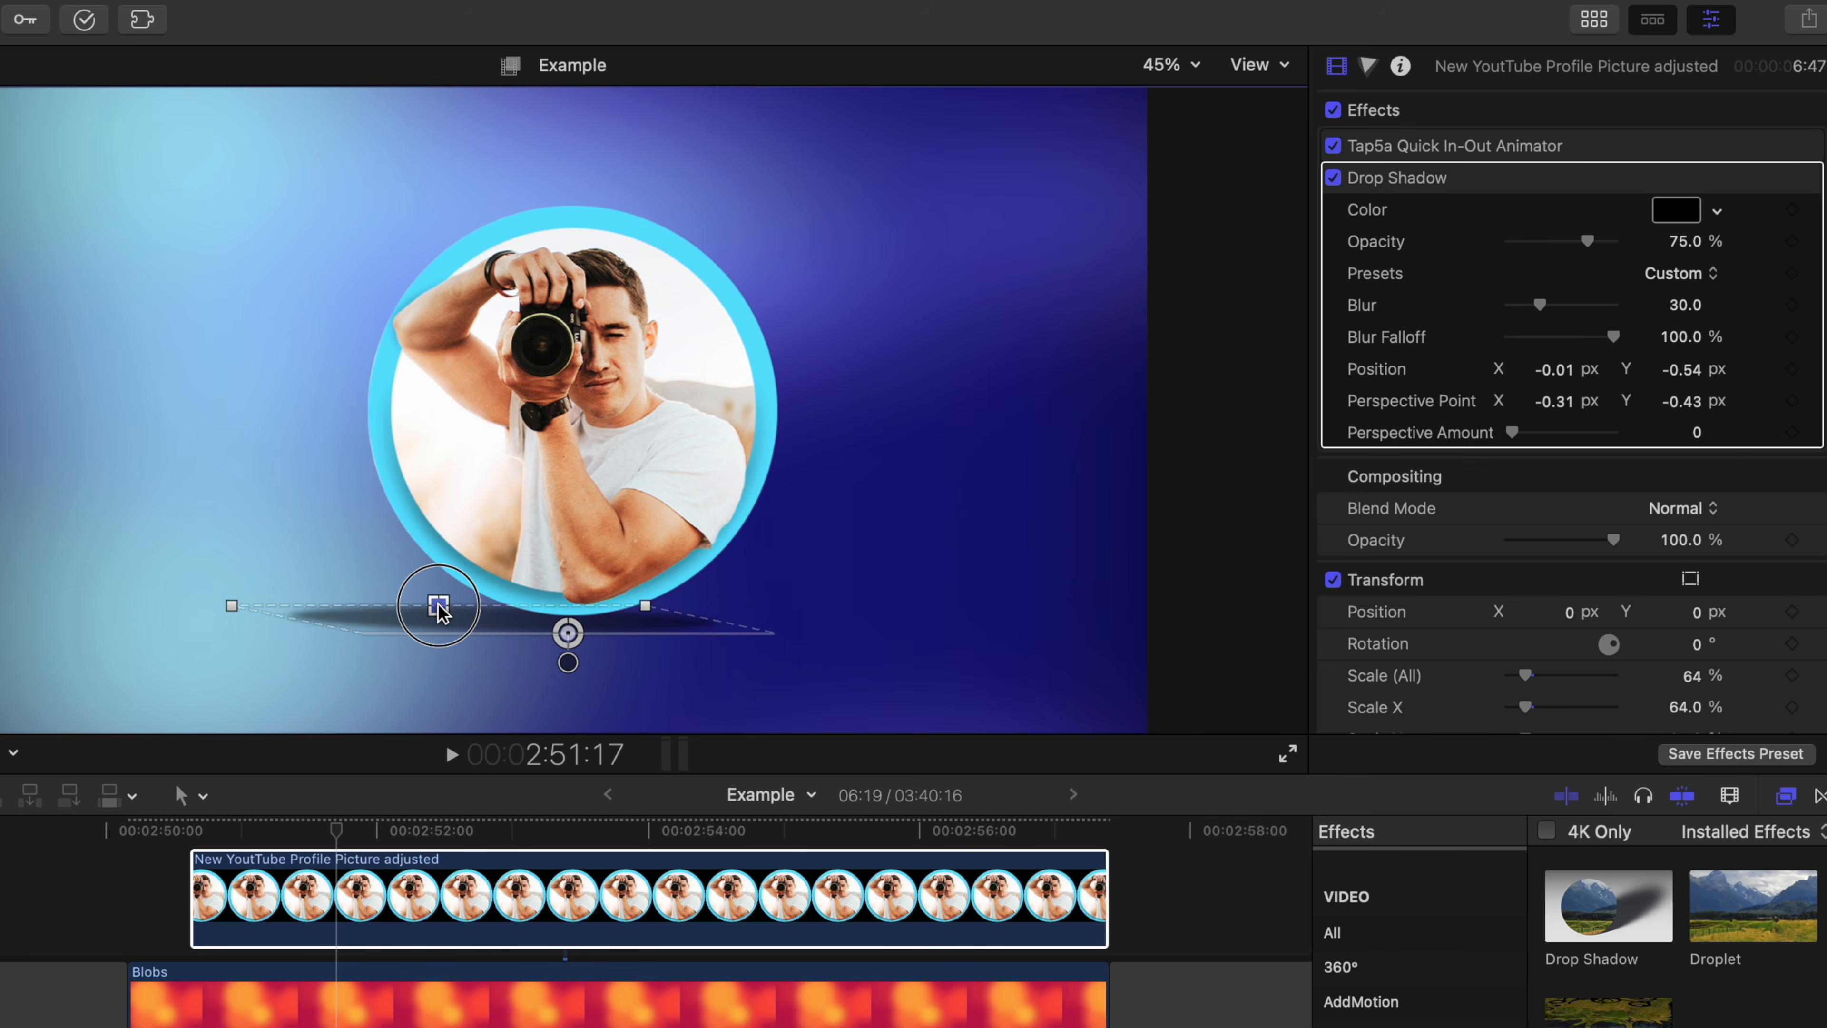
key("super+z")
key("super+z")
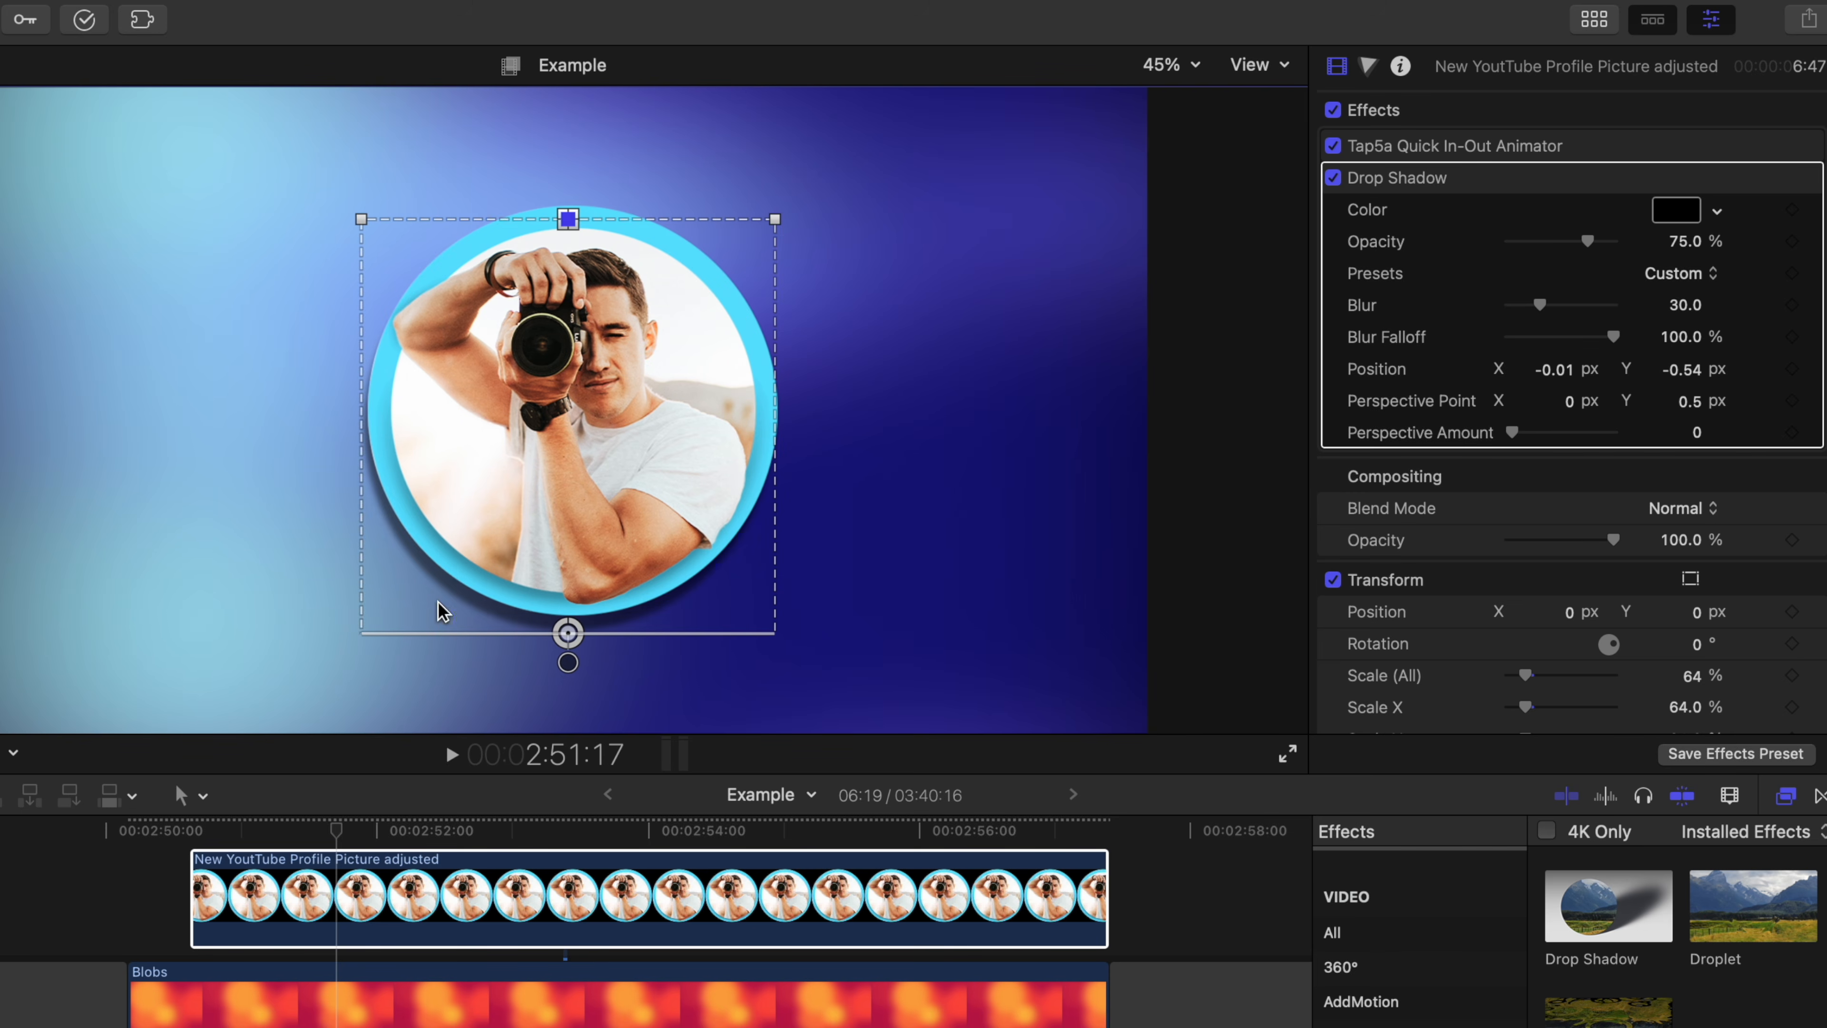
Shift the profile picture's drop shadow slightly downward
left_click_drag(545, 442, 536, 469)
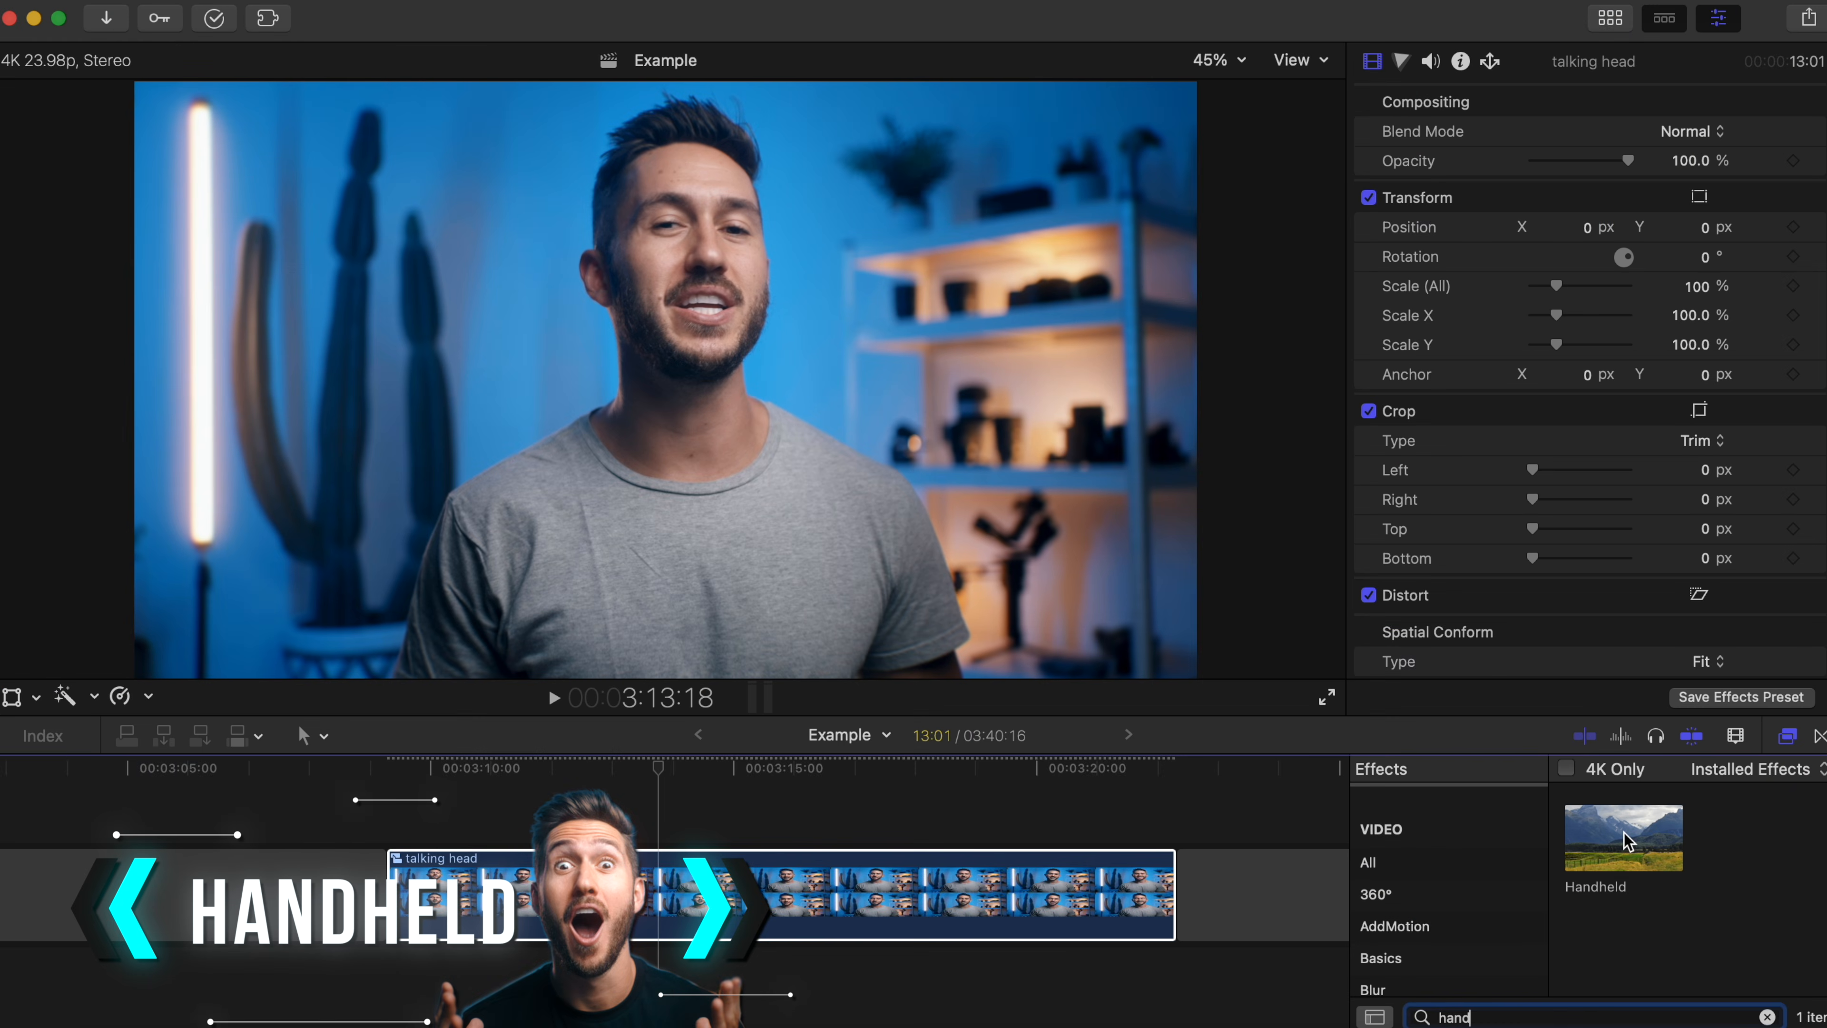
Apply the Handheld effect to the talking head clip and reduce its shakiness
double_click(1627, 840)
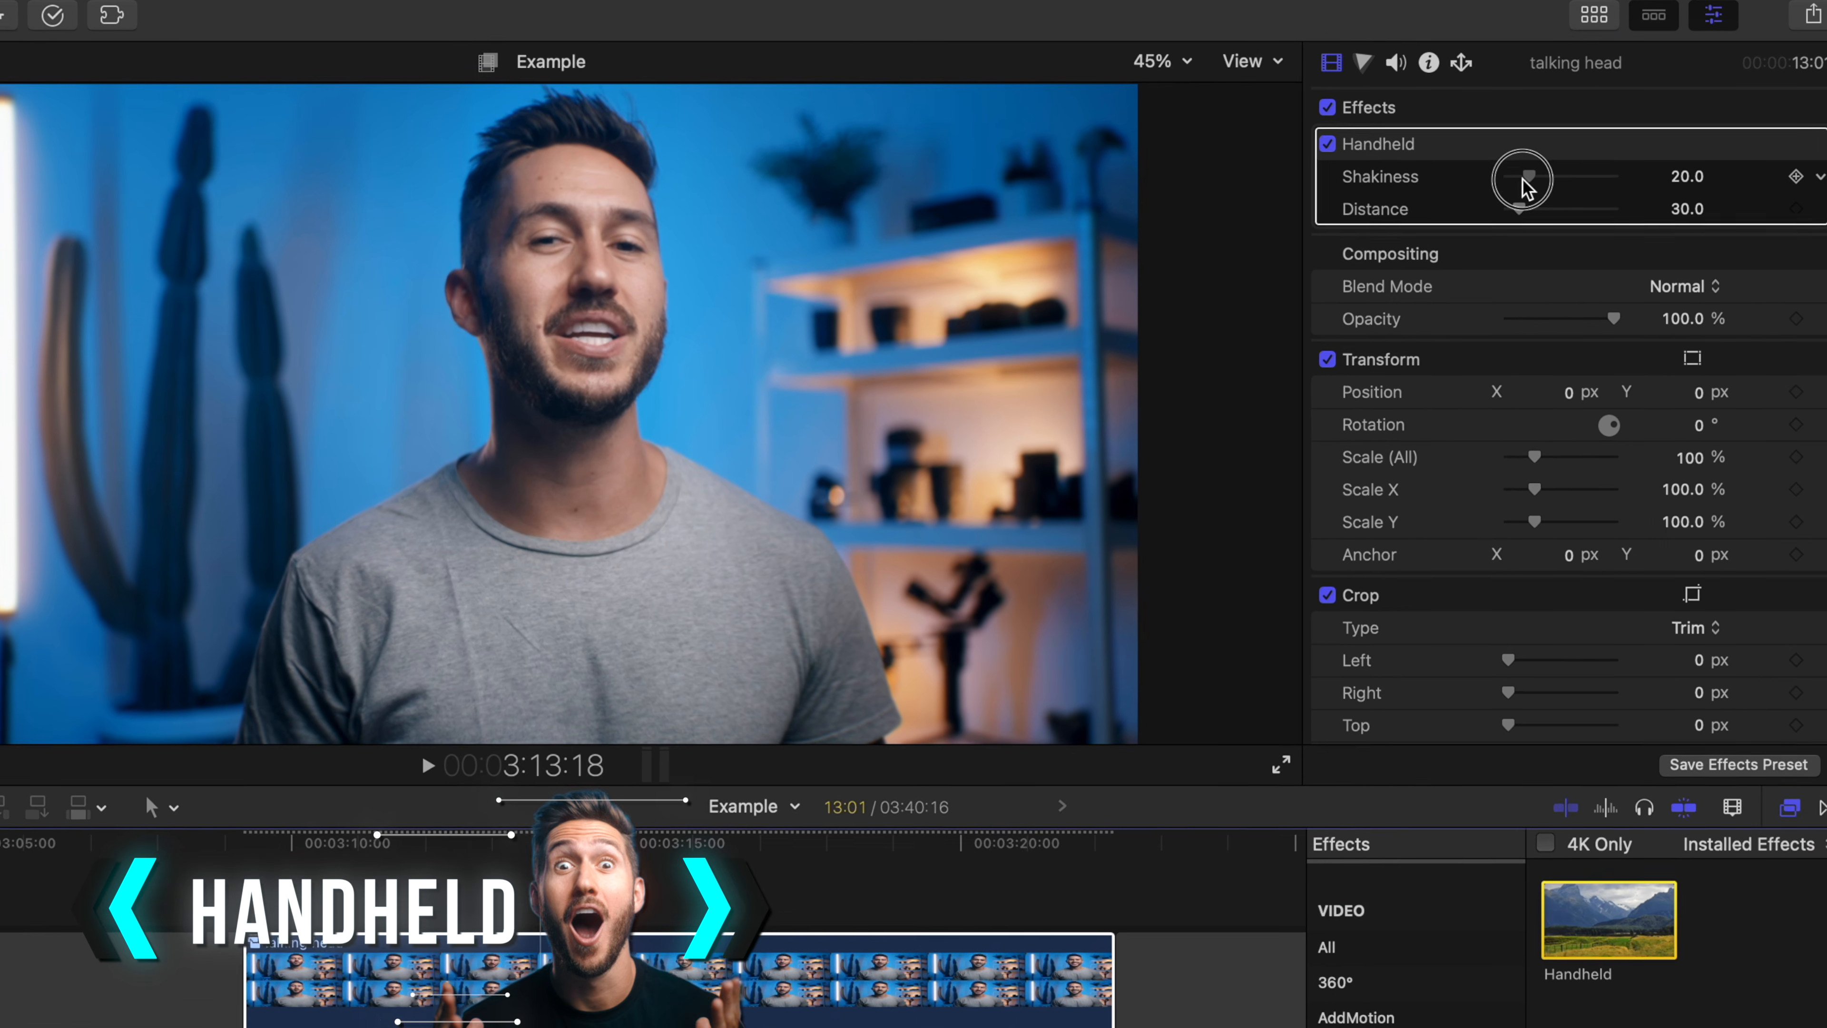
left_click_drag(1544, 34, 1537, 36)
left_click_drag(1512, 181, 1508, 184)
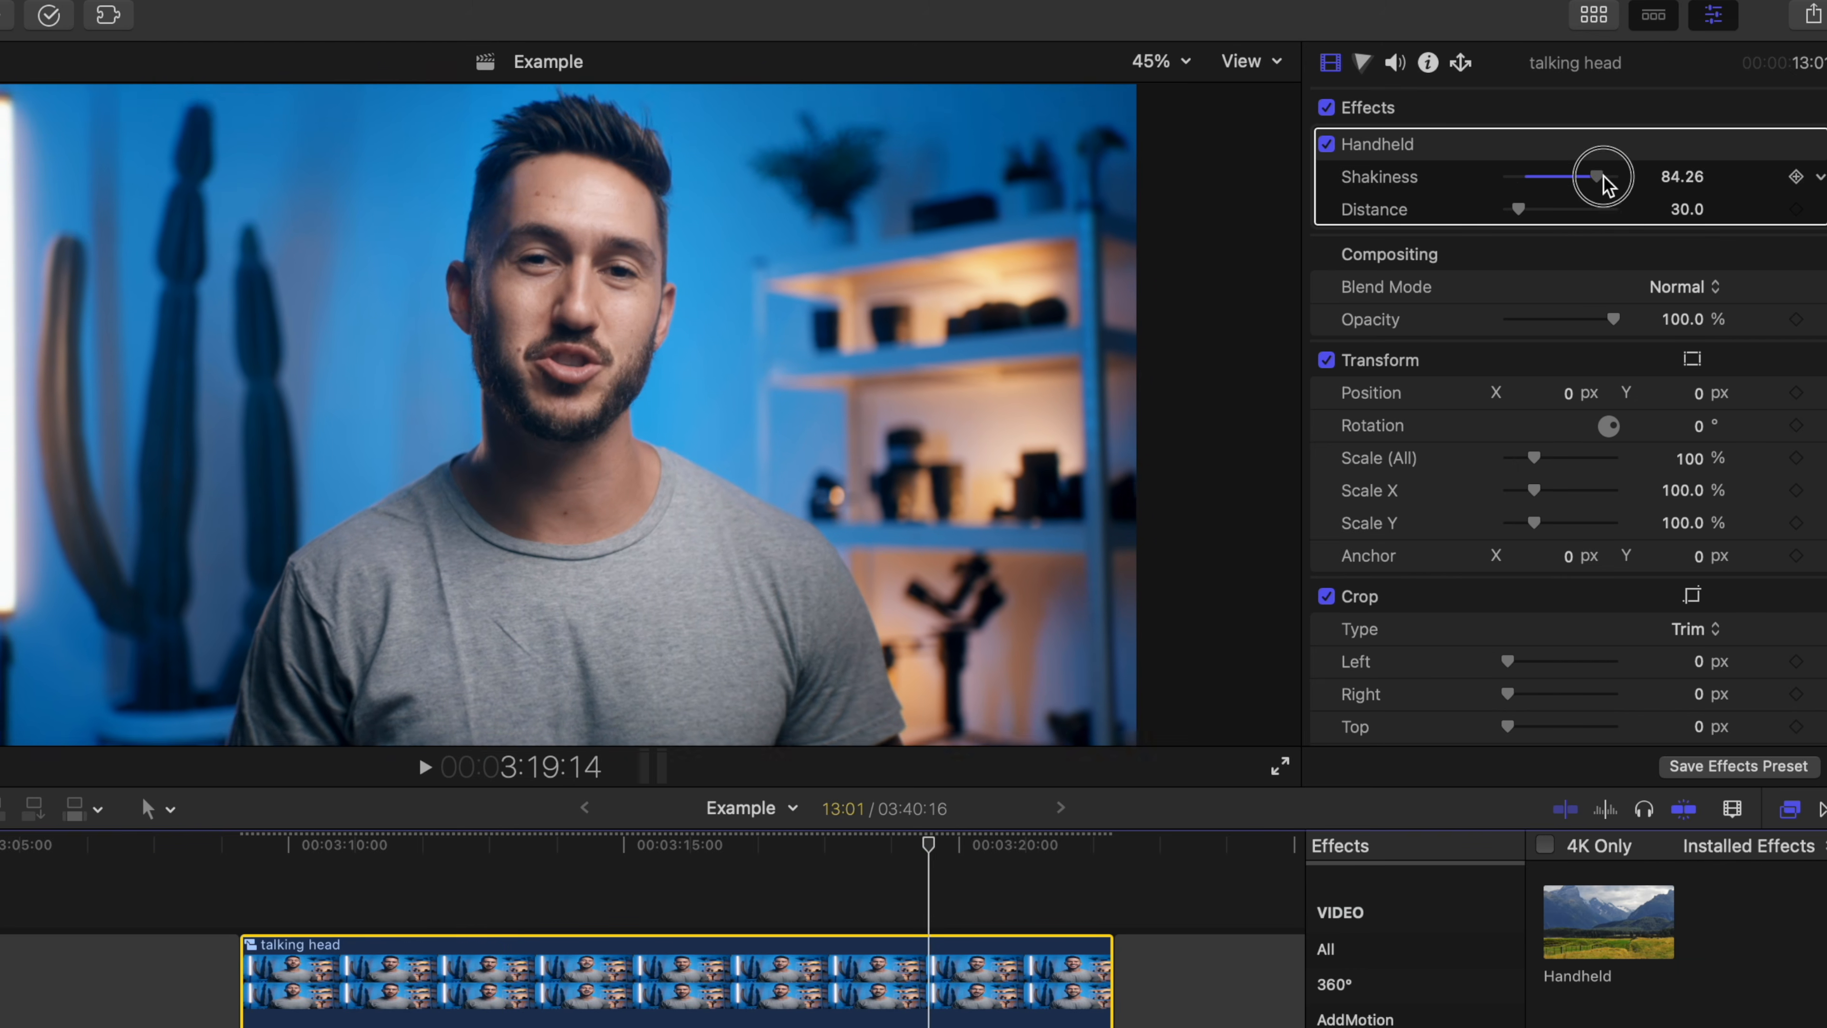
Raise the Handheld shakiness to 99.59, increase the distance, and play the talking head clip
left_click_drag(1602, 173, 1613, 177)
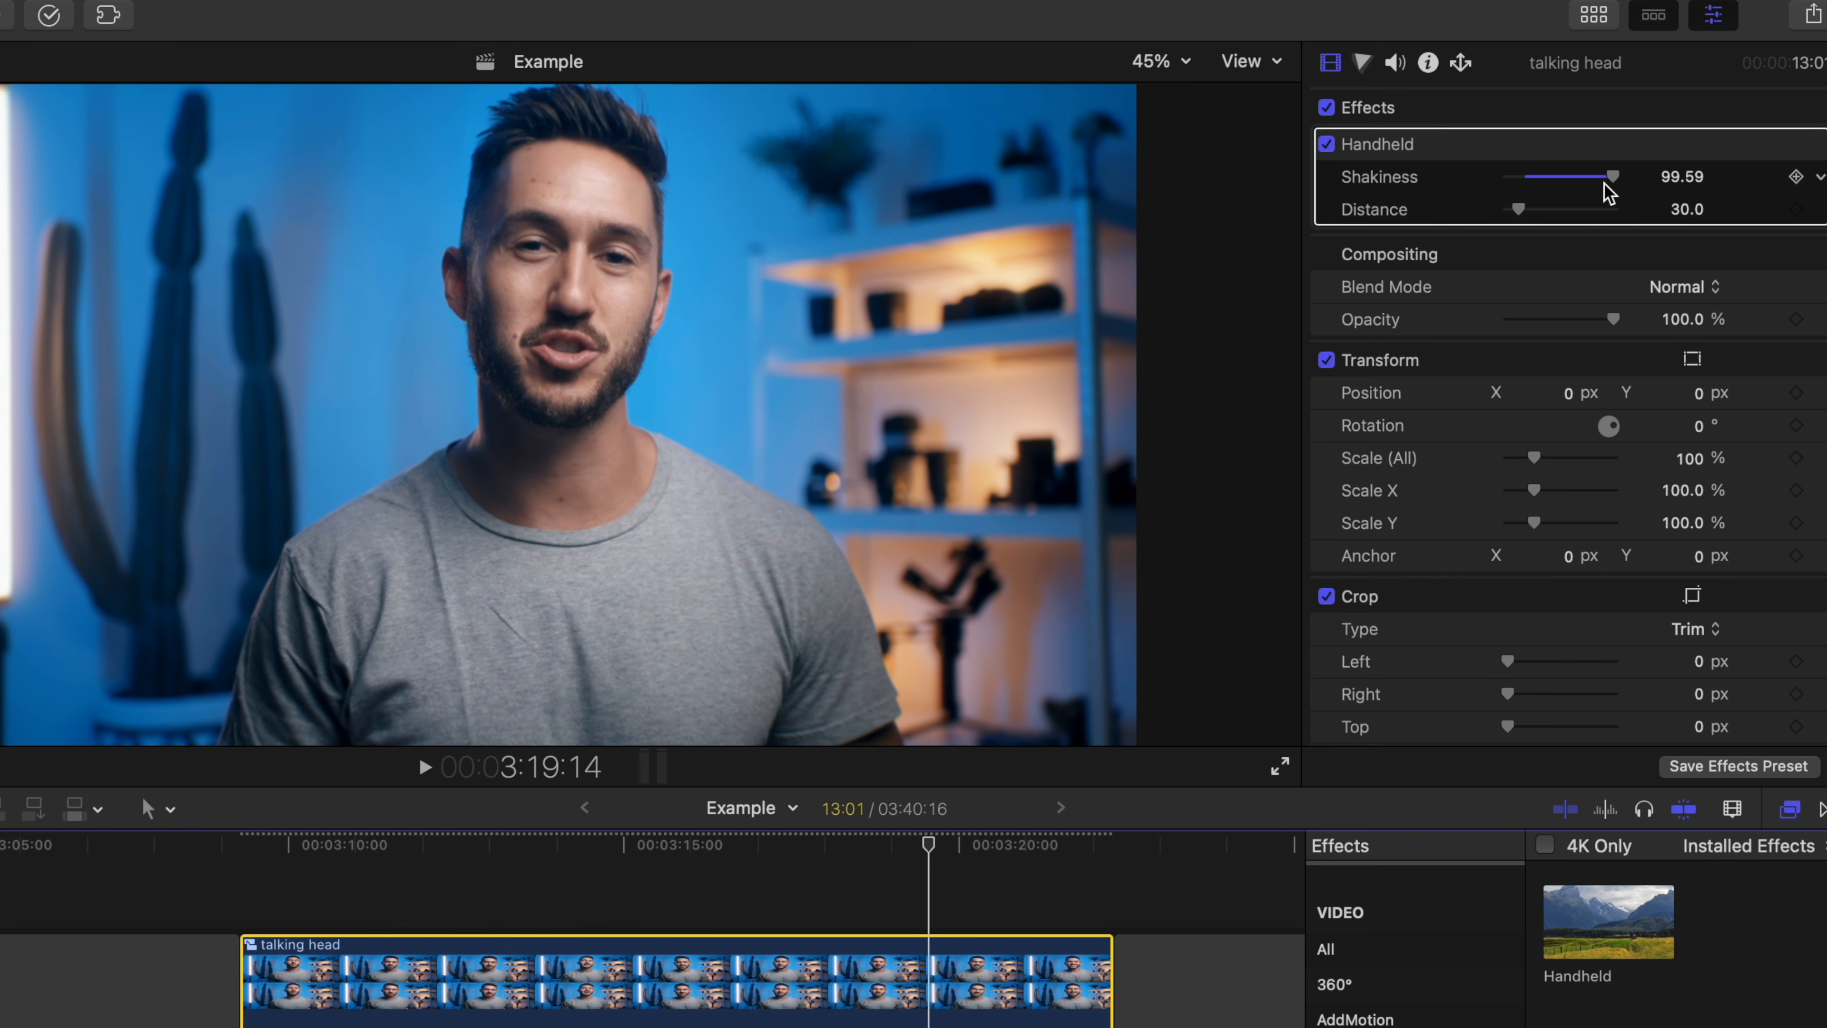
left_click_drag(1518, 209, 1579, 209)
key("space")
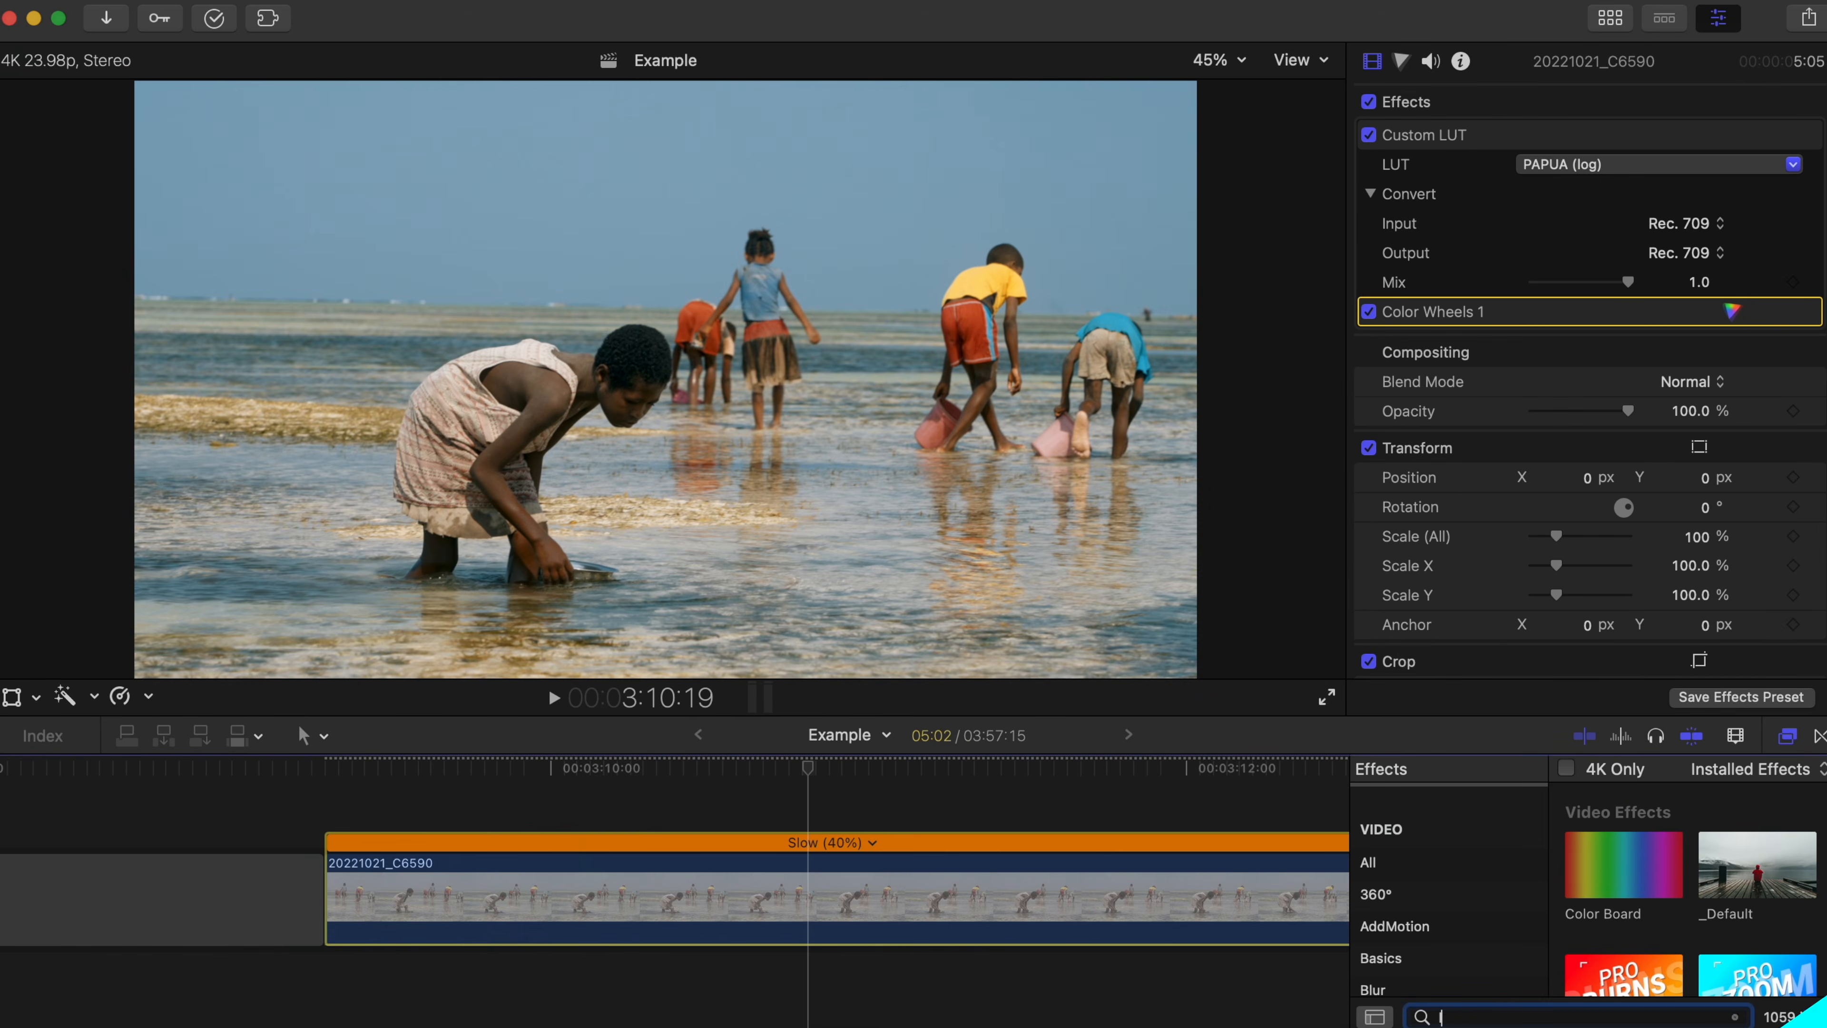
Search the effects for "letter", apply Letterbox to the beach clip and set its aspect ratio to 2.35:1
type("letter")
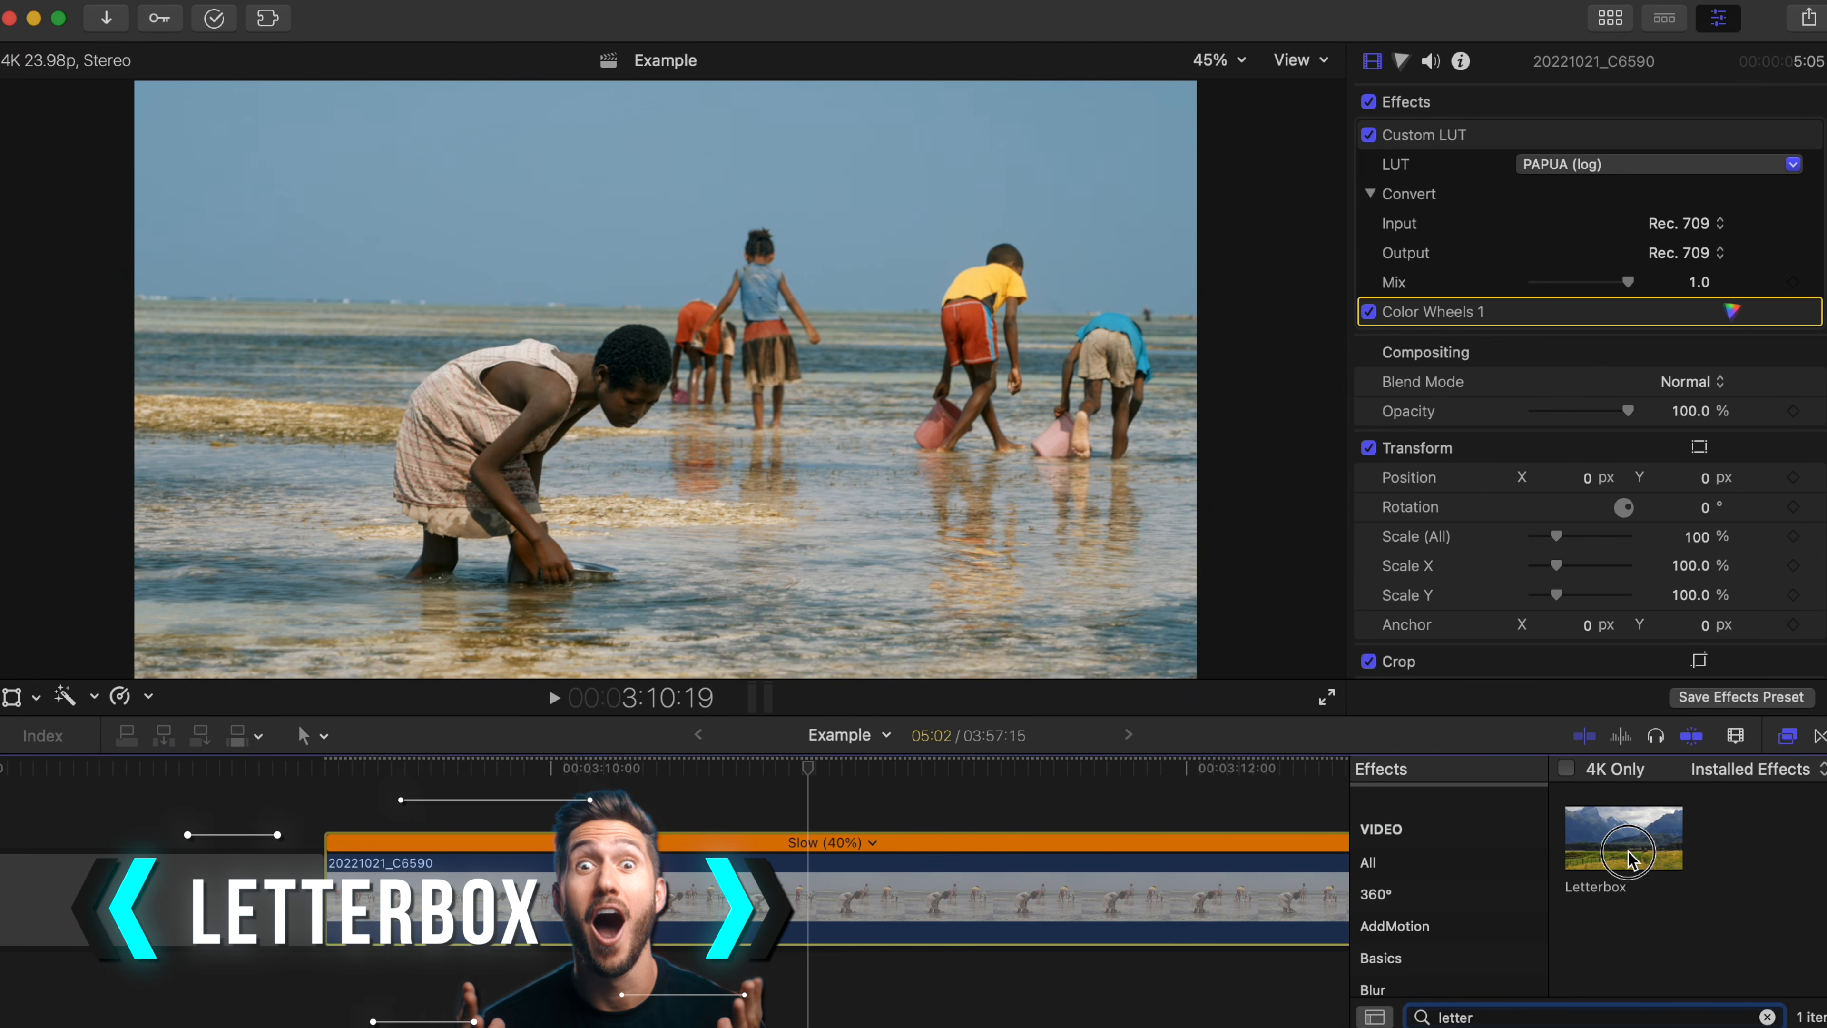
double_click(1629, 860)
left_click(1722, 371)
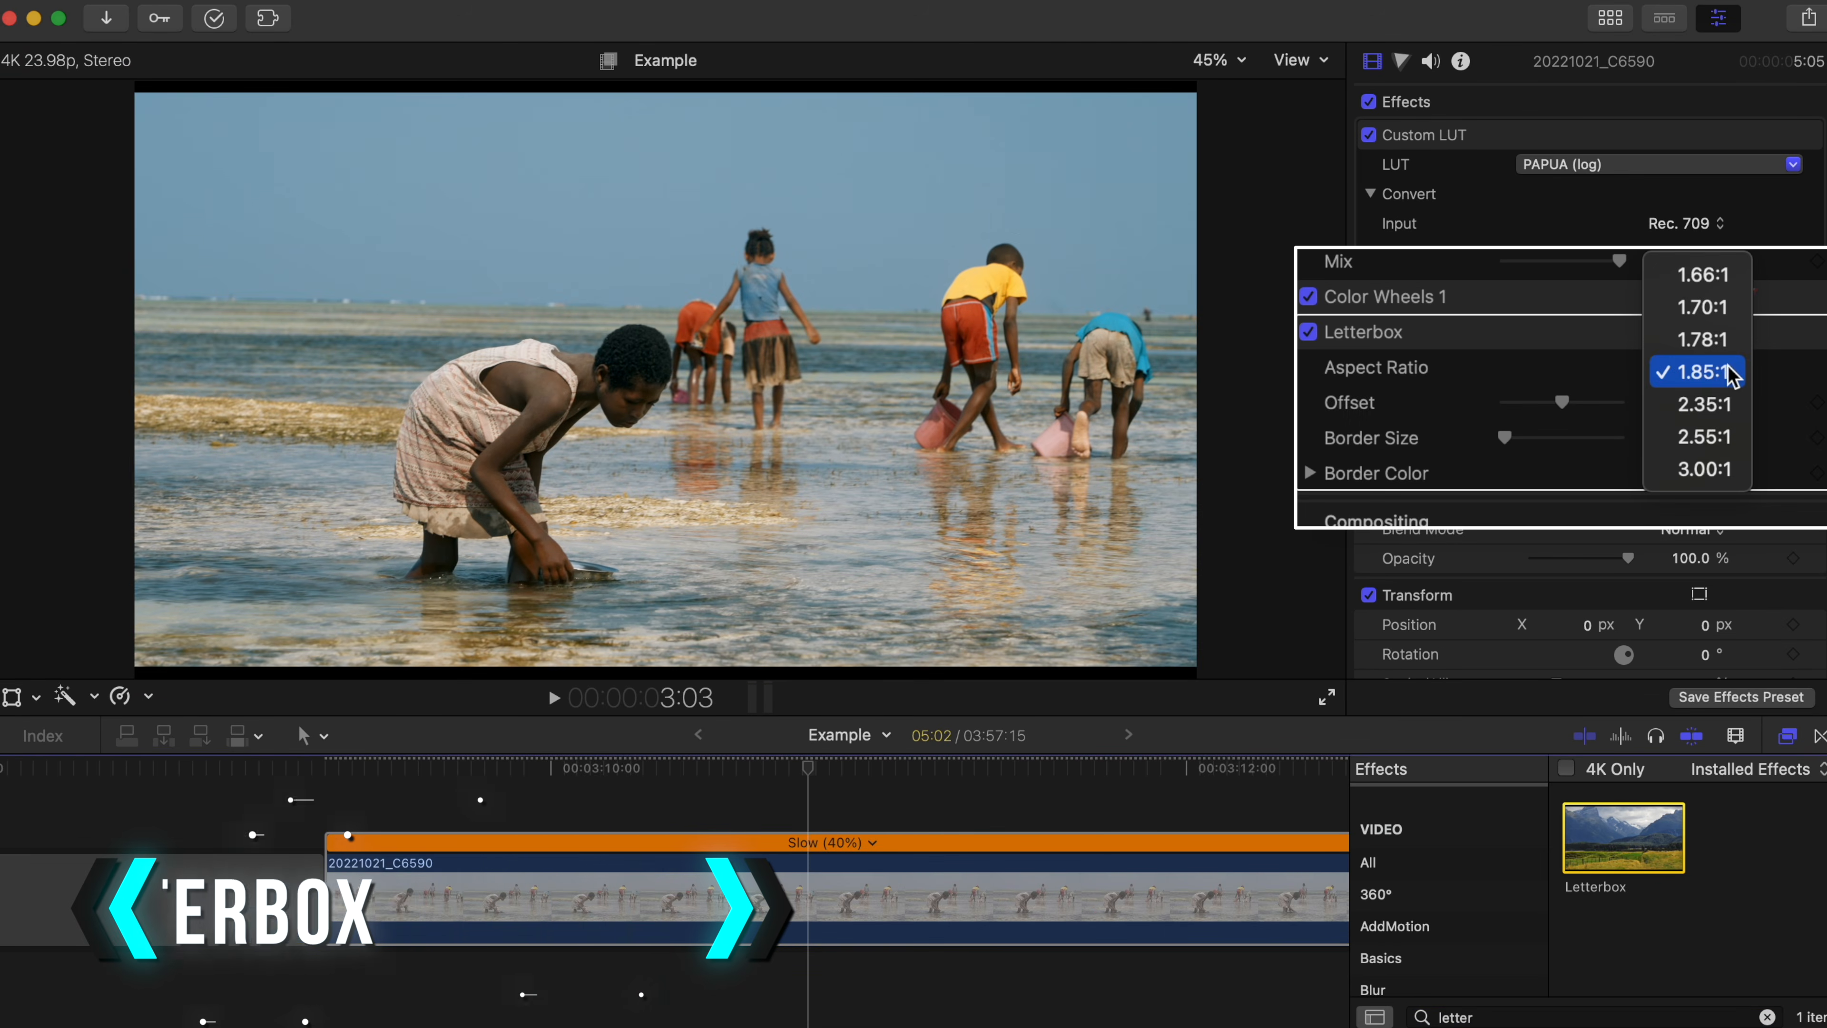
left_click(1737, 406)
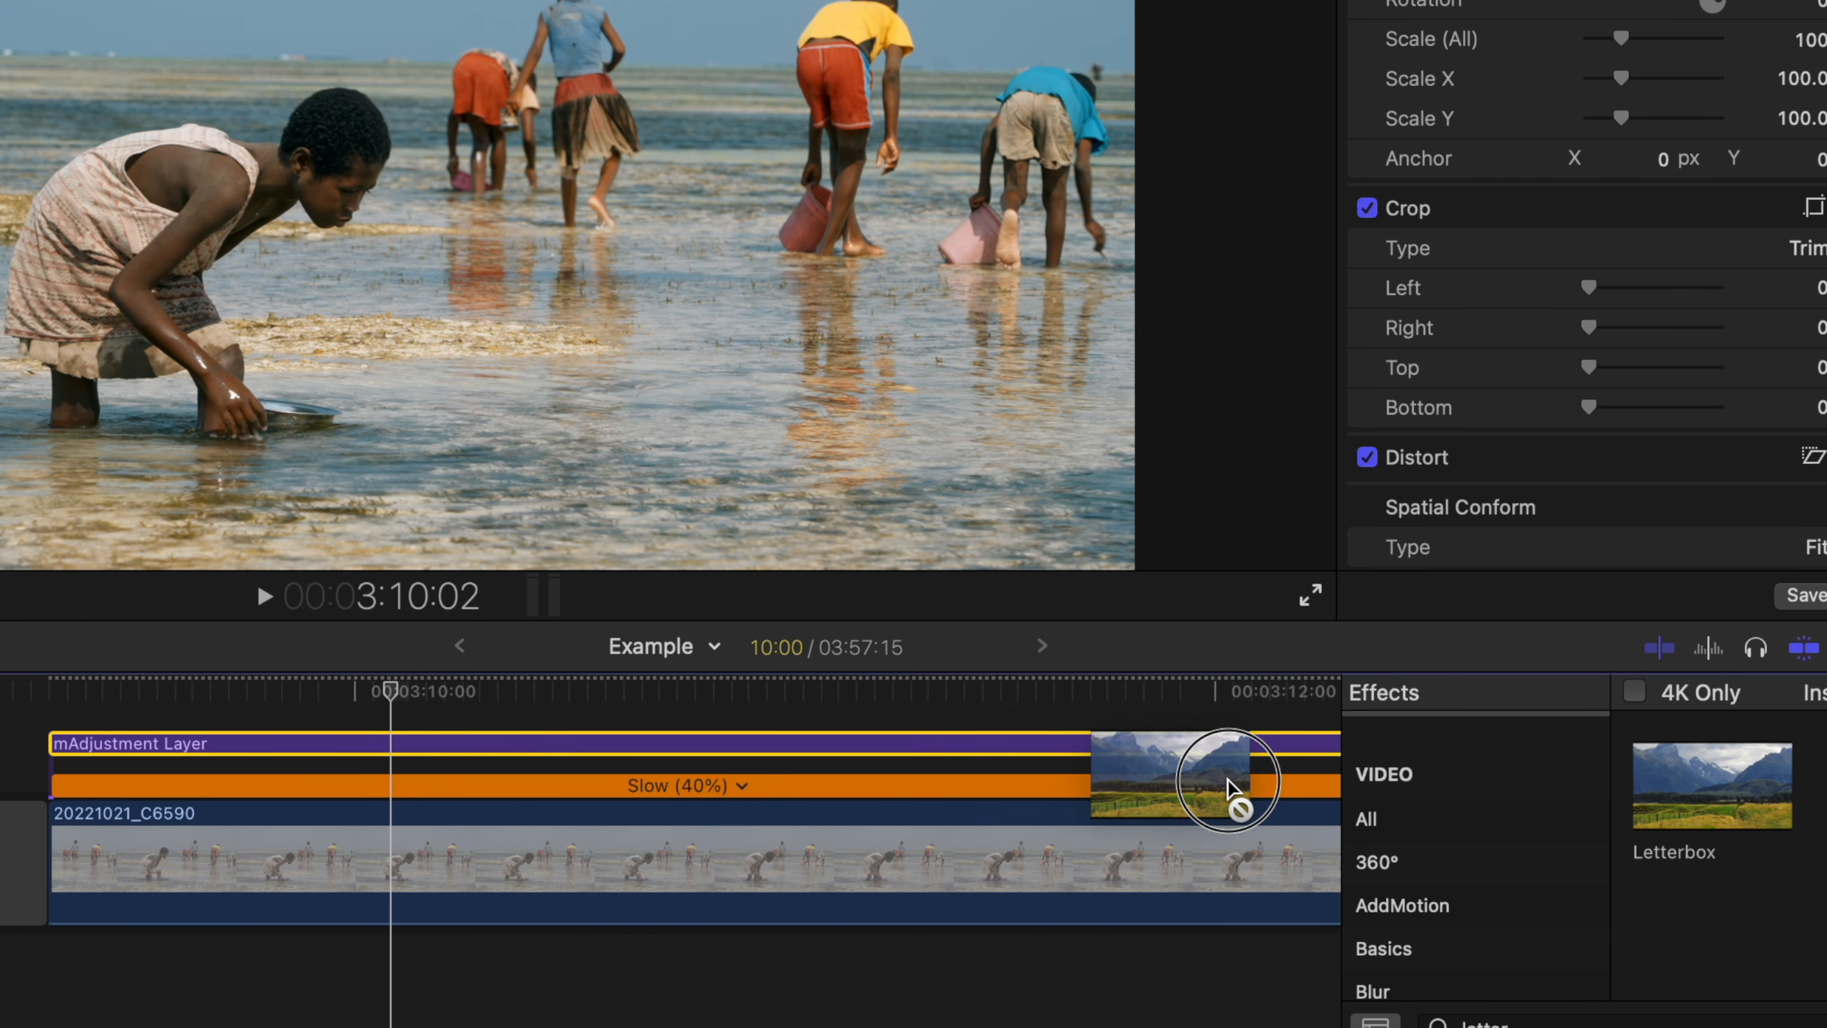
Apply Letterbox to the adjustment layer above the beach clip, set its aspect ratio to 2.35:1, and play the result
left_click_drag(1216, 762, 1223, 757)
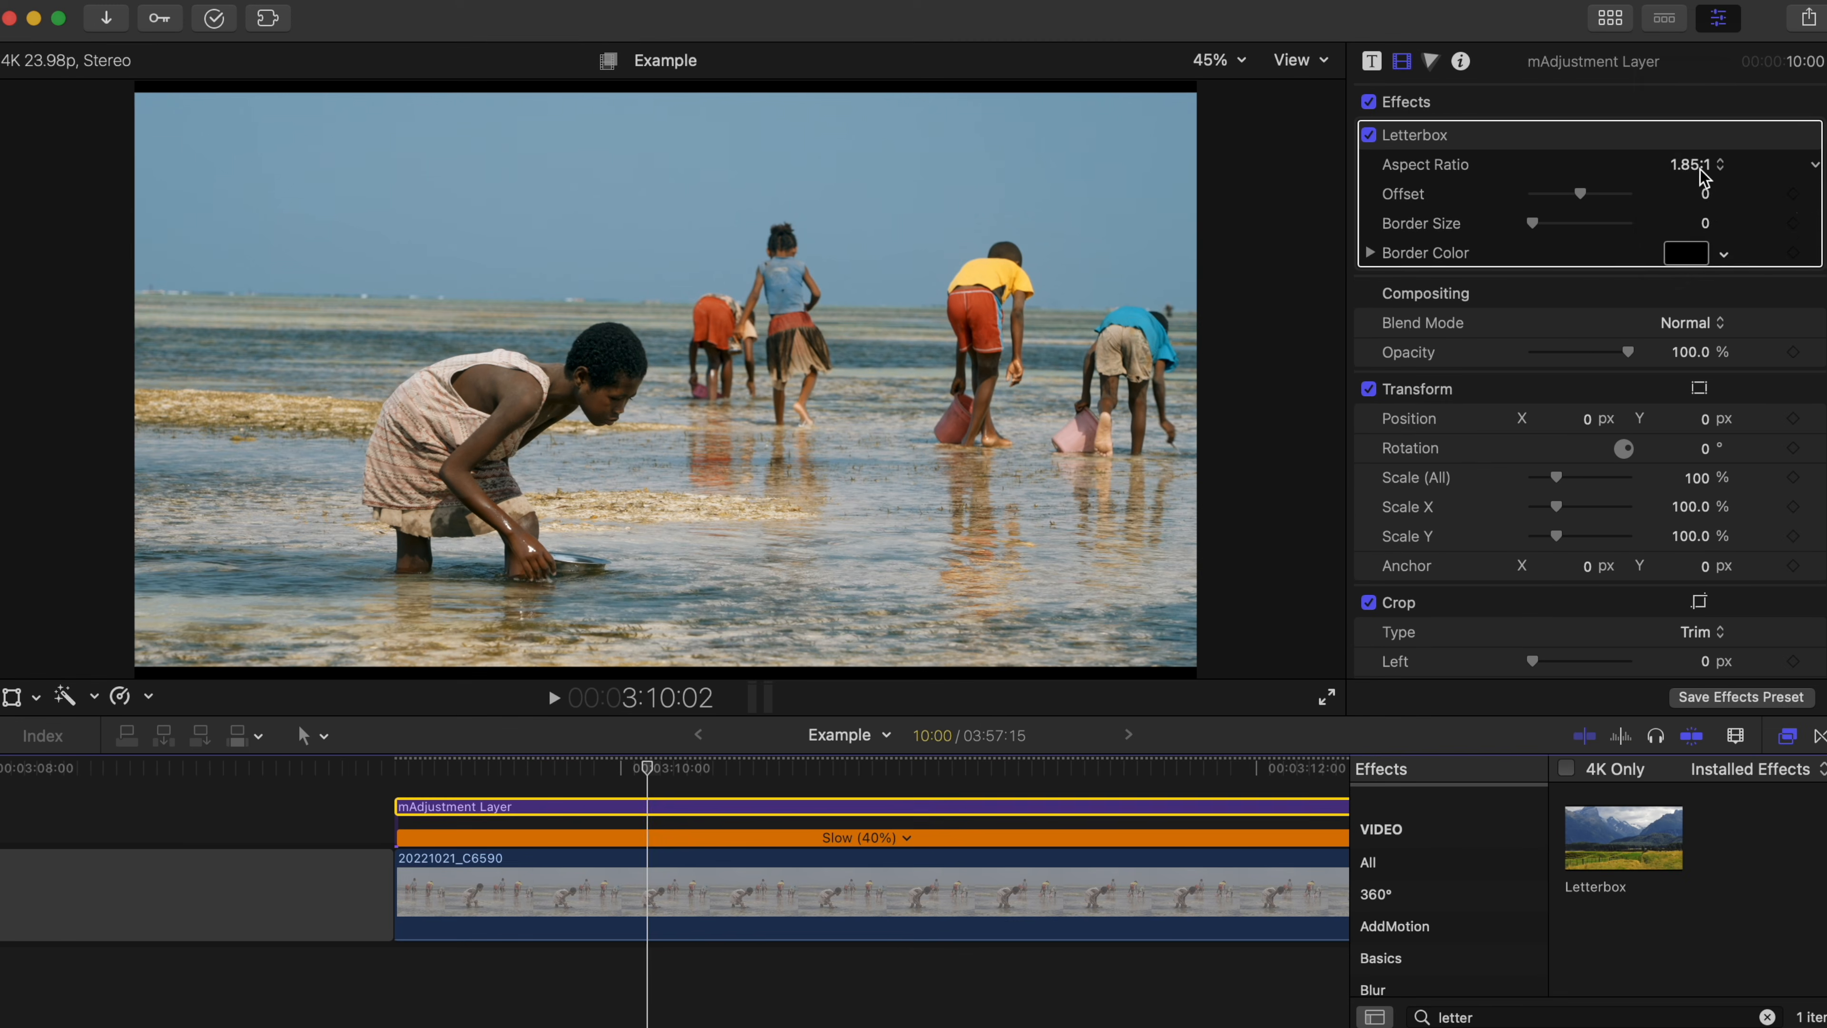
left_click(1698, 167)
left_click(1704, 196)
key("super+minus")
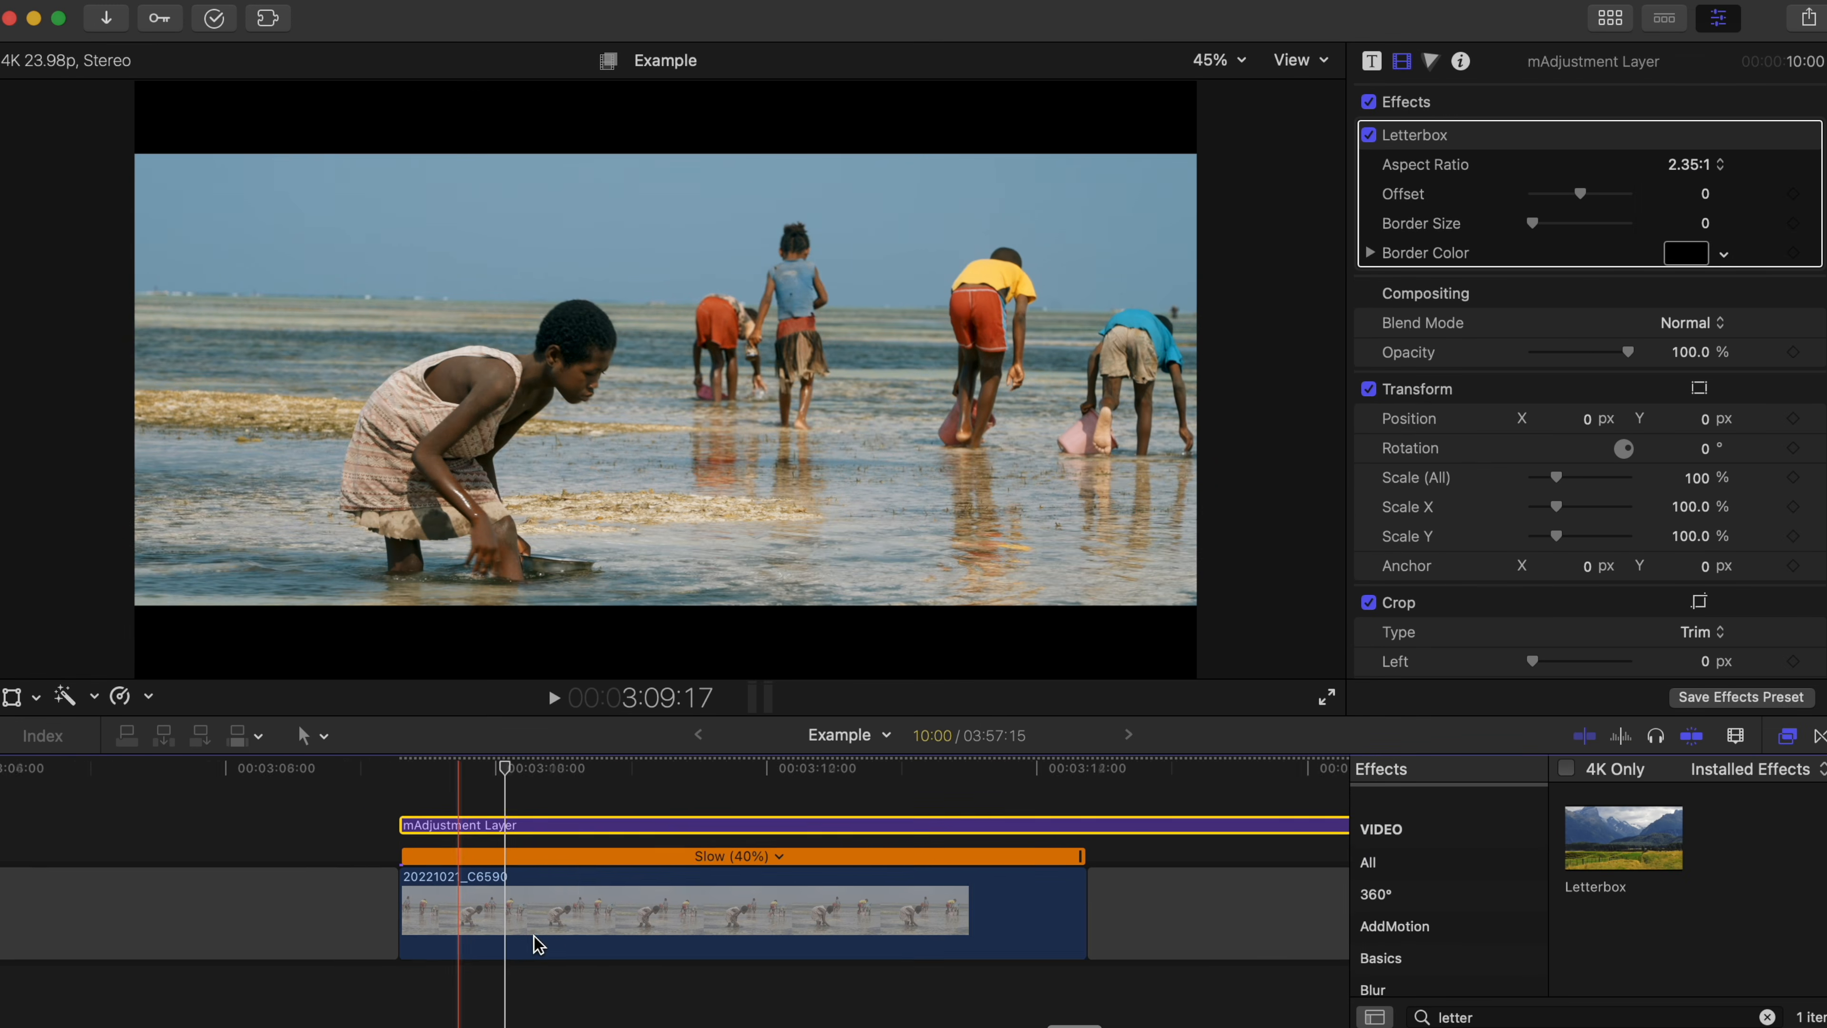
key("space")
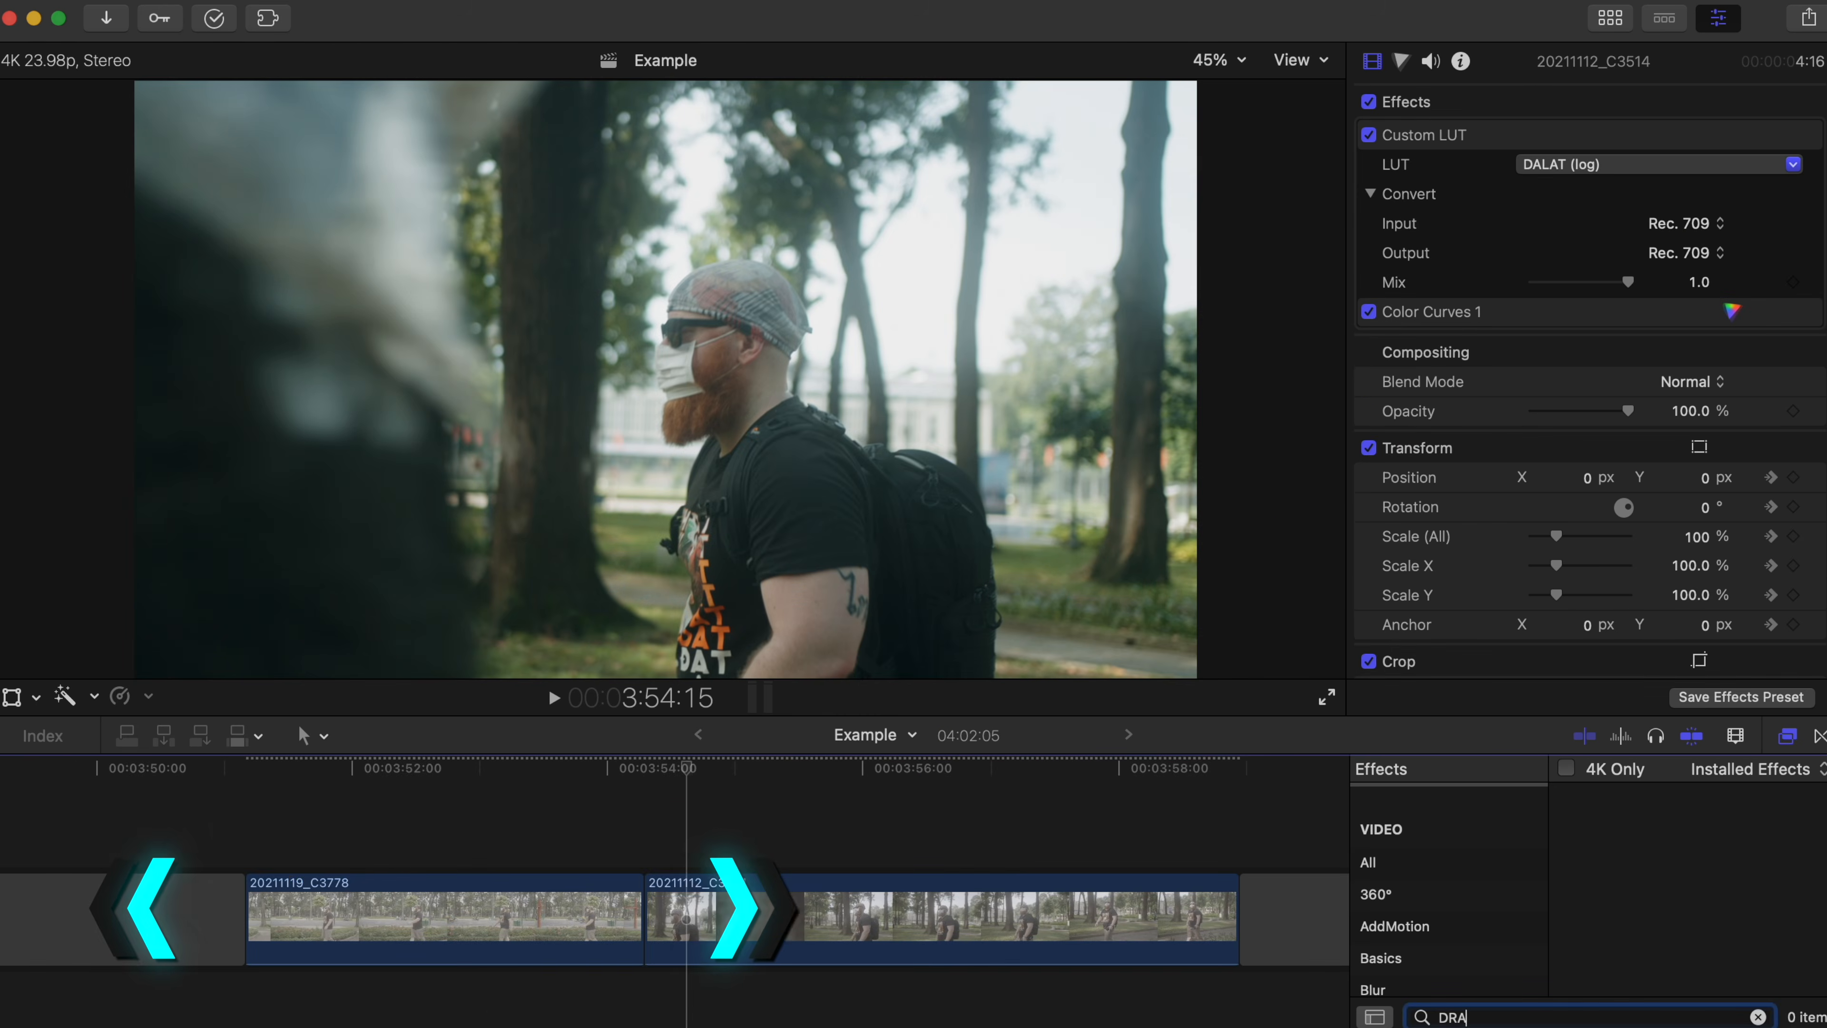
Apply Draw Mask to the Tape 2 clip and draw a closed mask around the slanted tape strip below the upper-right one
double_click(1627, 850)
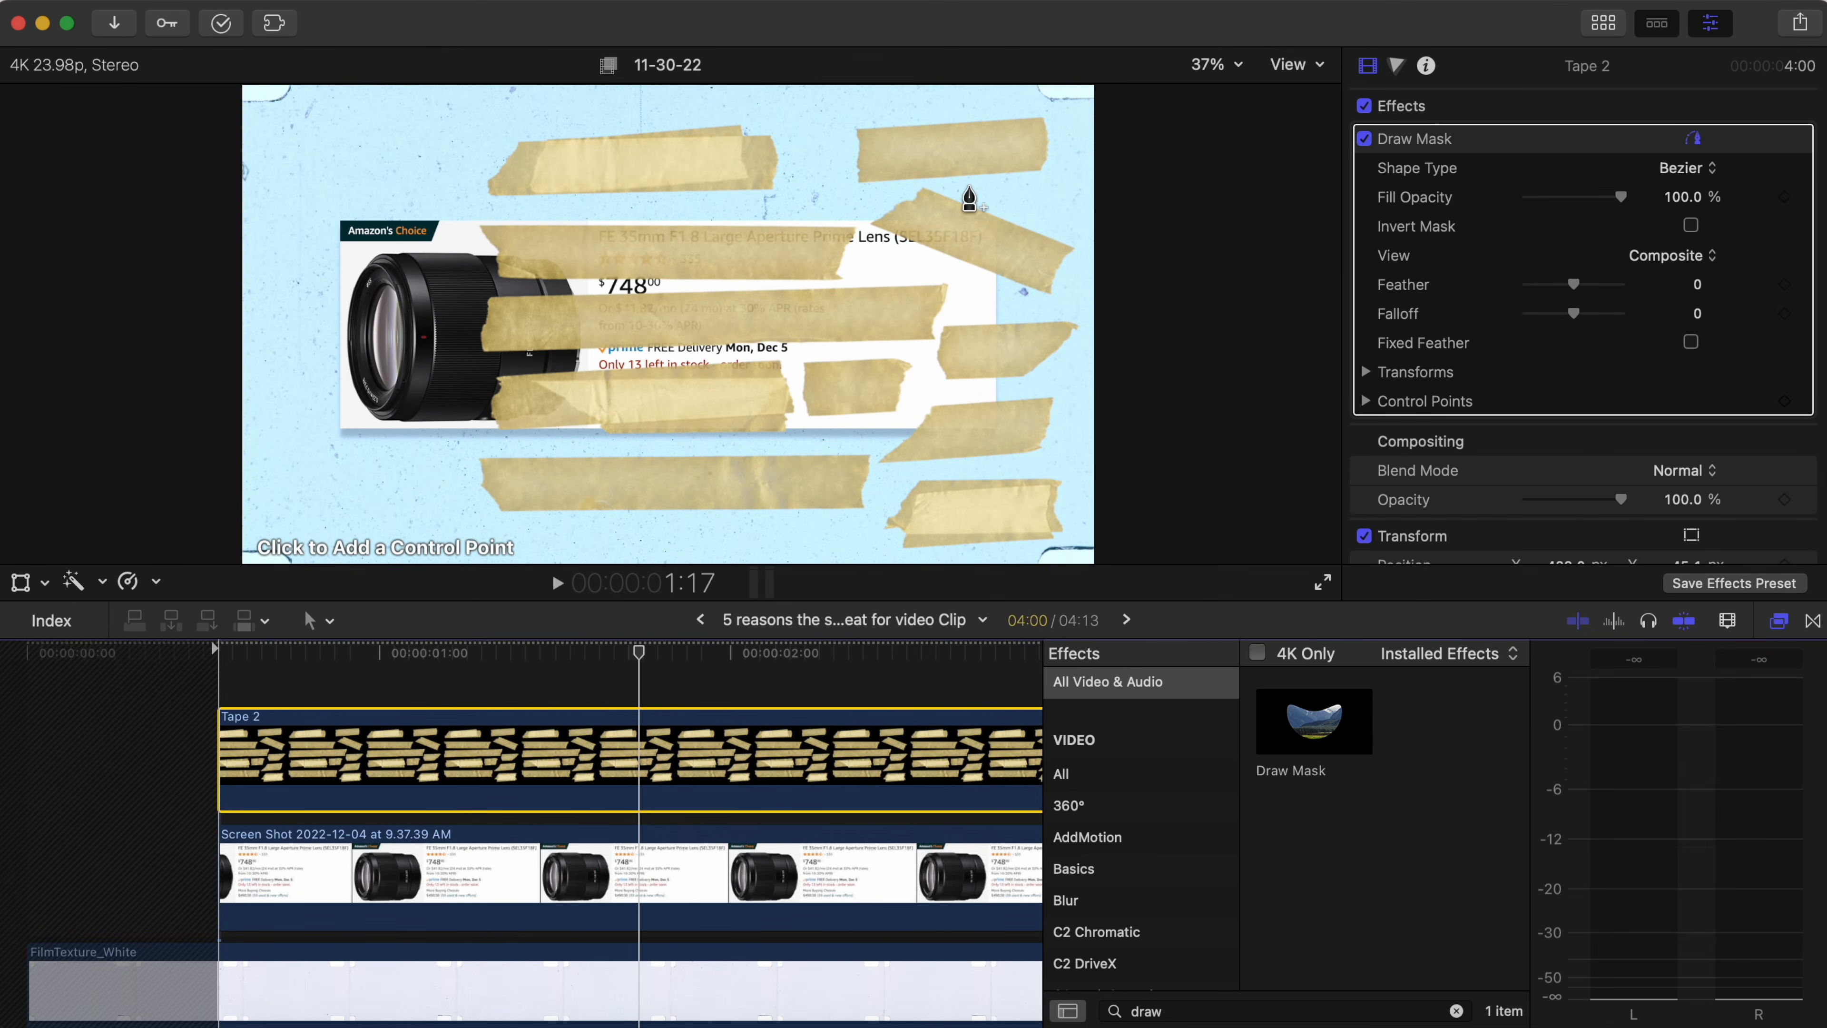
left_click(965, 184)
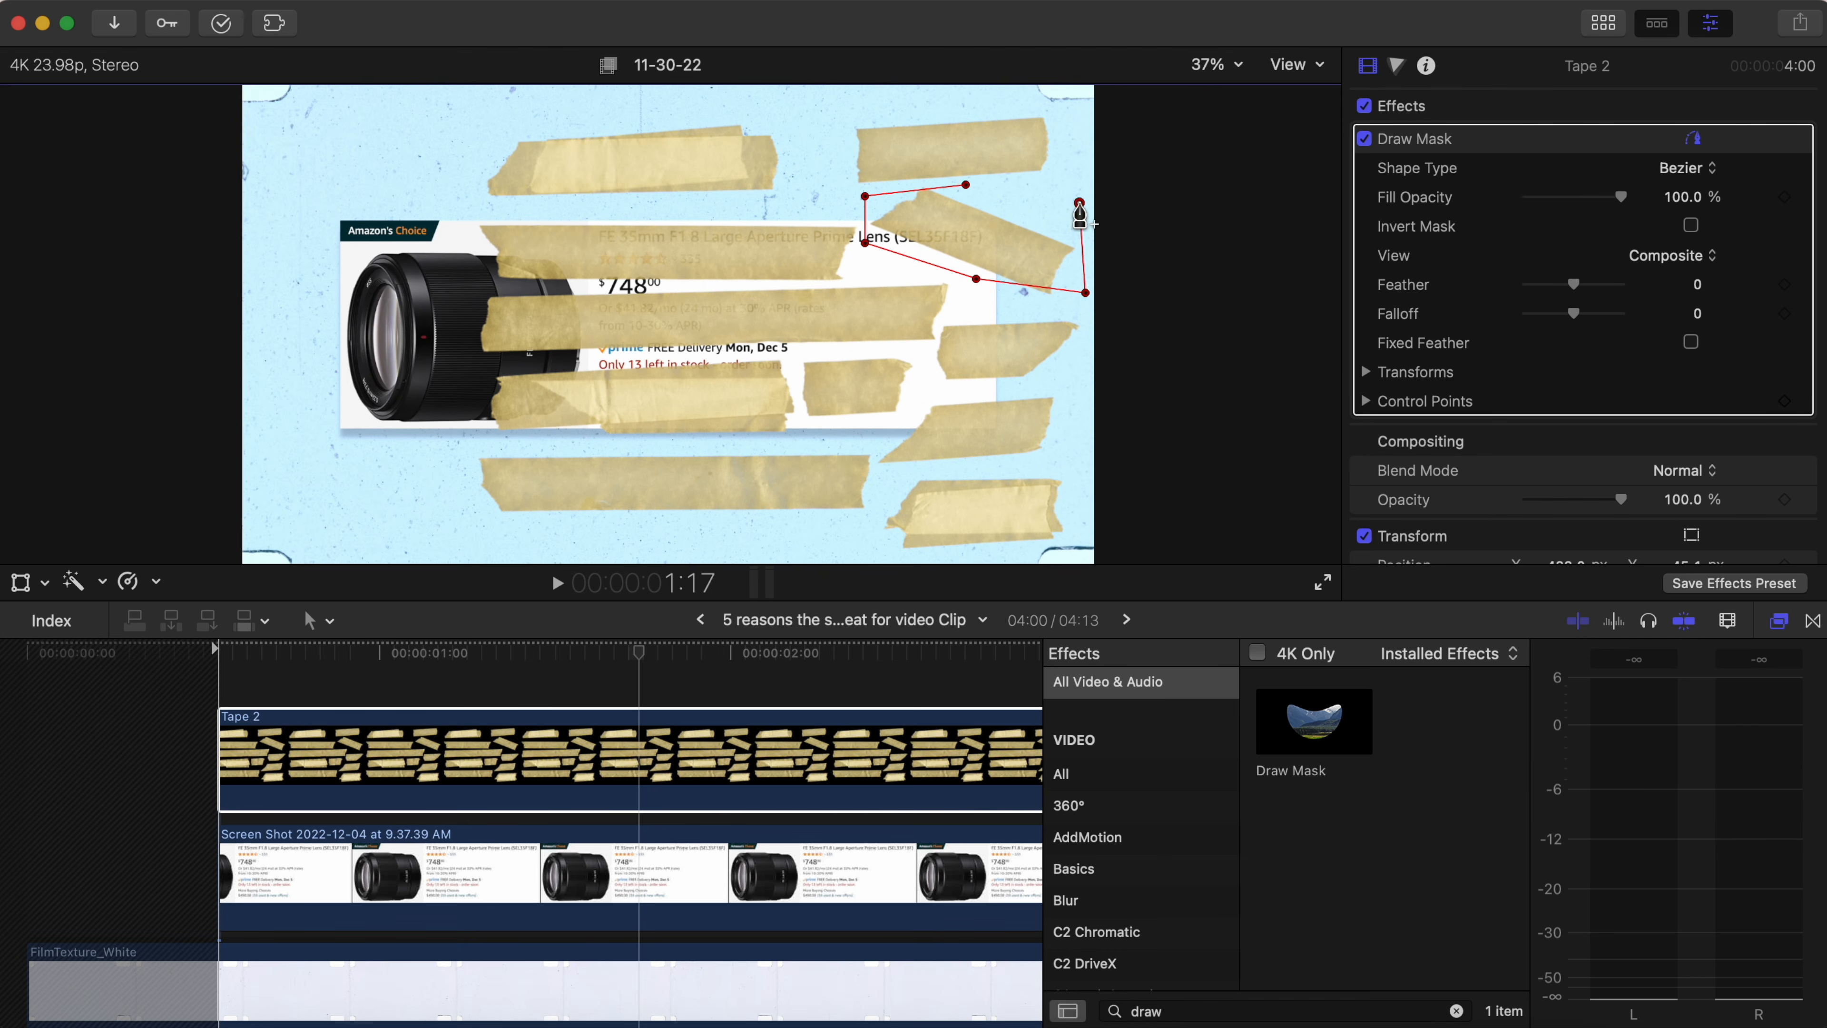
left_click(965, 185)
left_click_drag(1085, 293, 1085, 310)
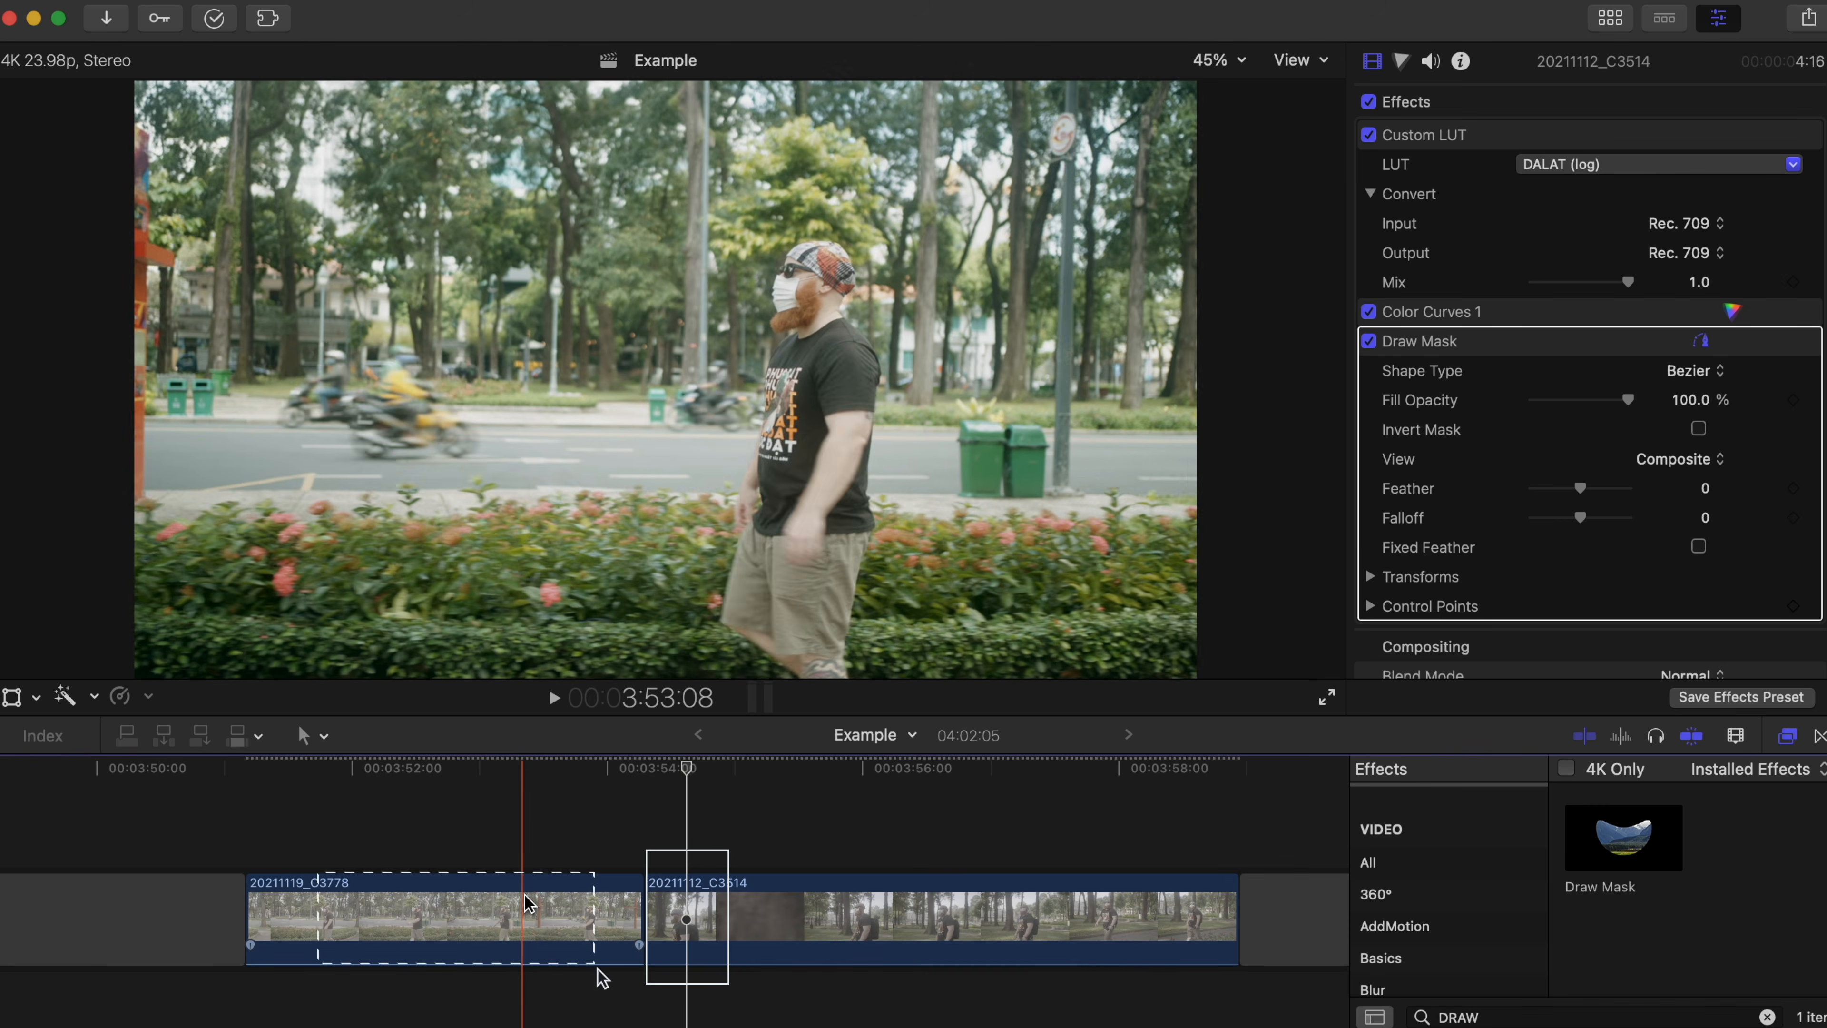
At 3:54:15 in clip 20211112_C3514, draw a closed Draw Mask shape around the blurred foreground tree, extending beyond the frame
left_click(708, 921)
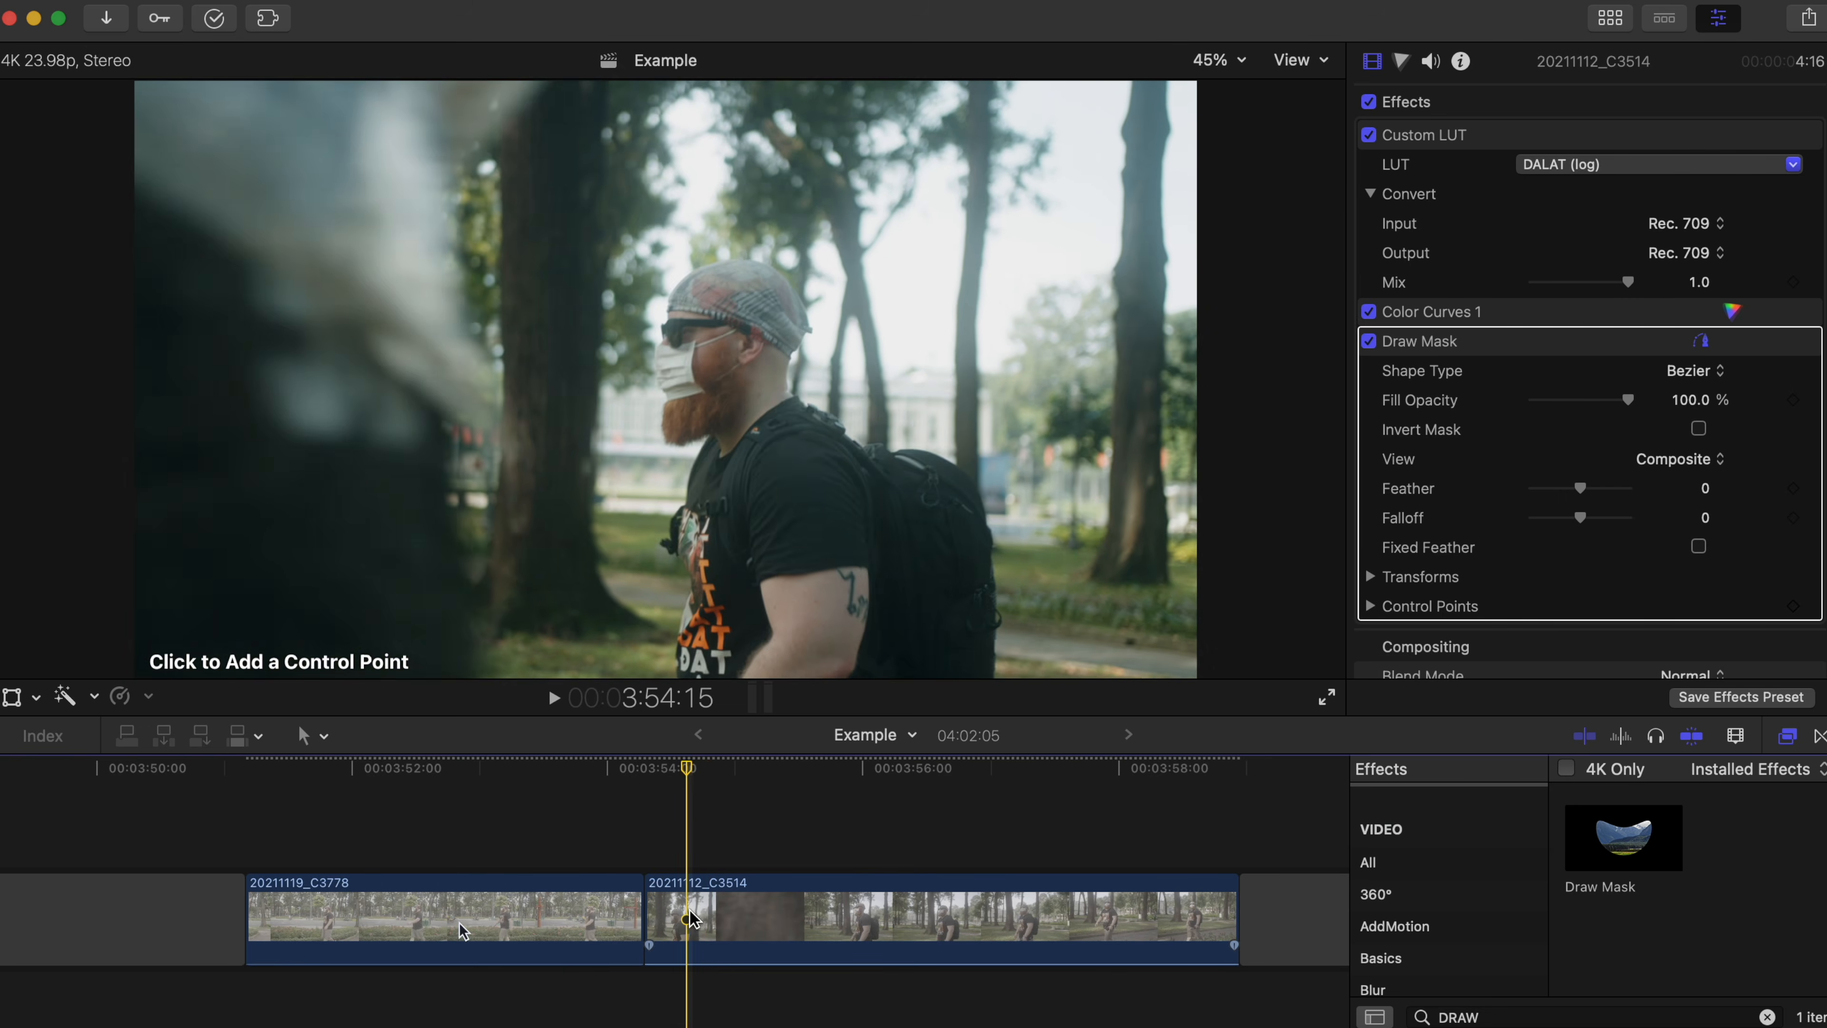
left_click(1232, 59)
left_click(1225, 140)
left_click(559, 586)
left_click(548, 487)
left_click(540, 411)
left_click(537, 309)
left_click(538, 247)
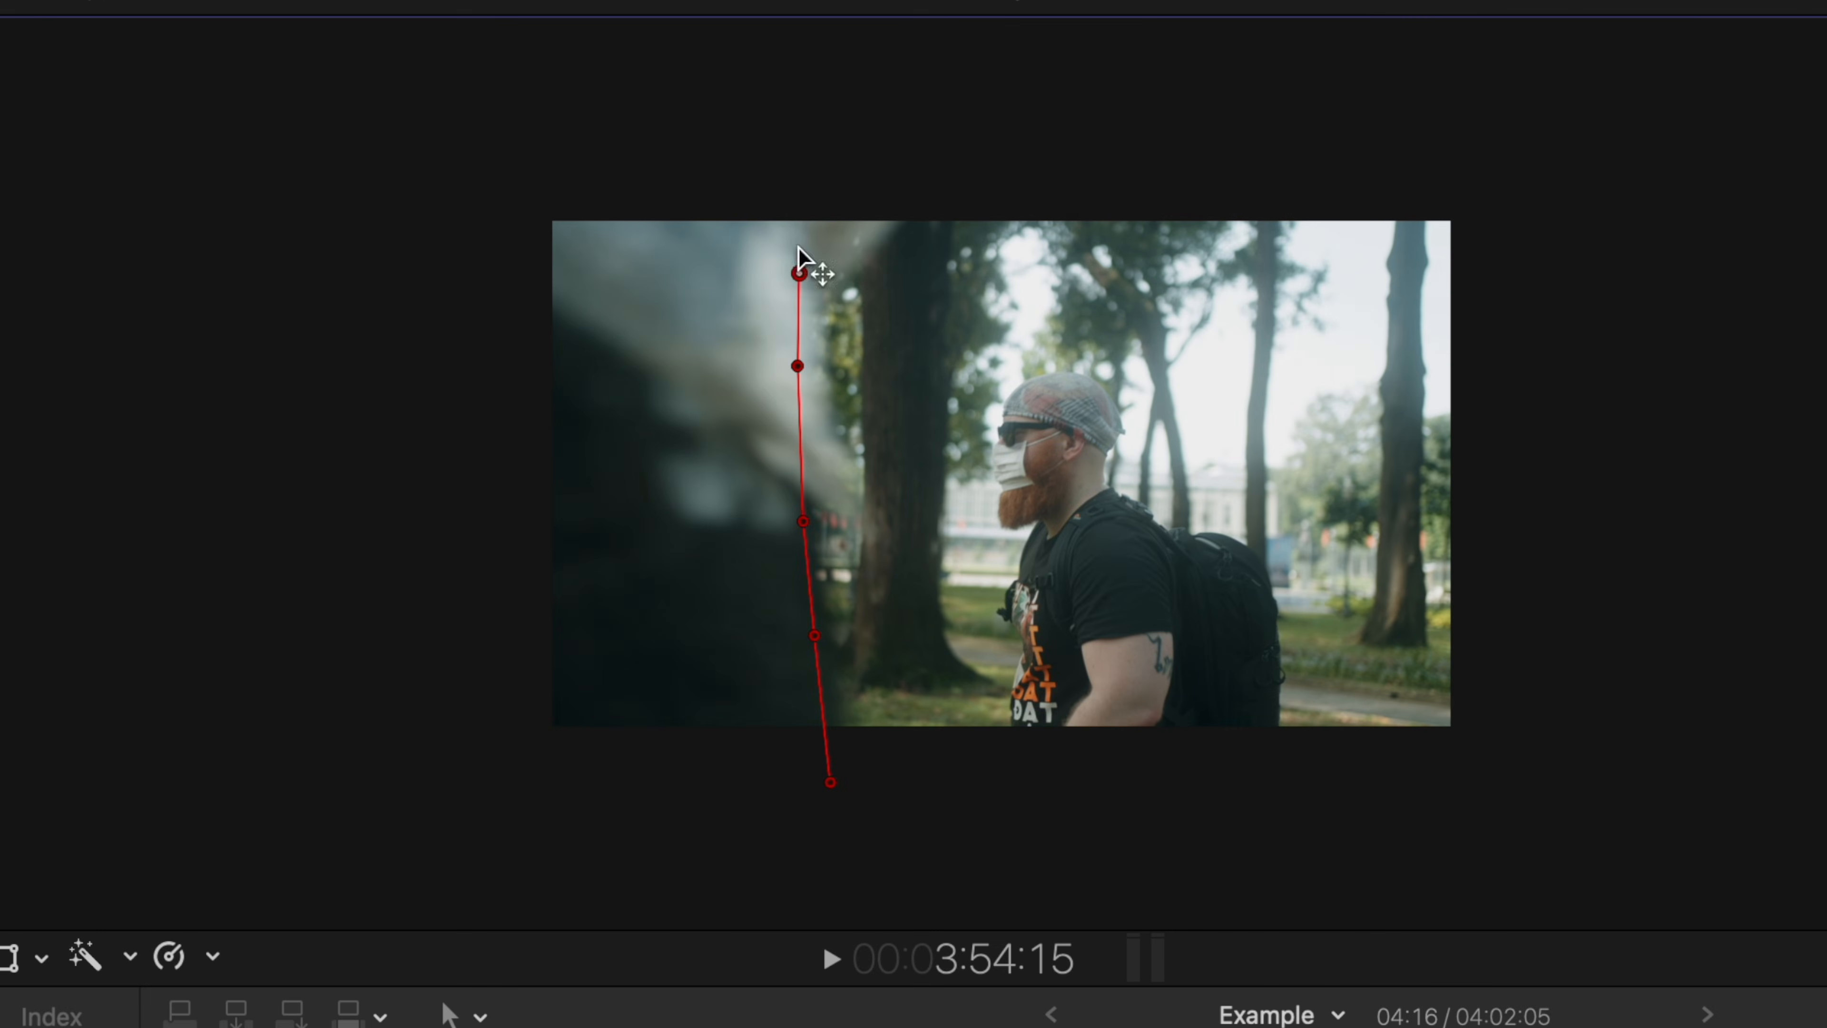
left_click(830, 782)
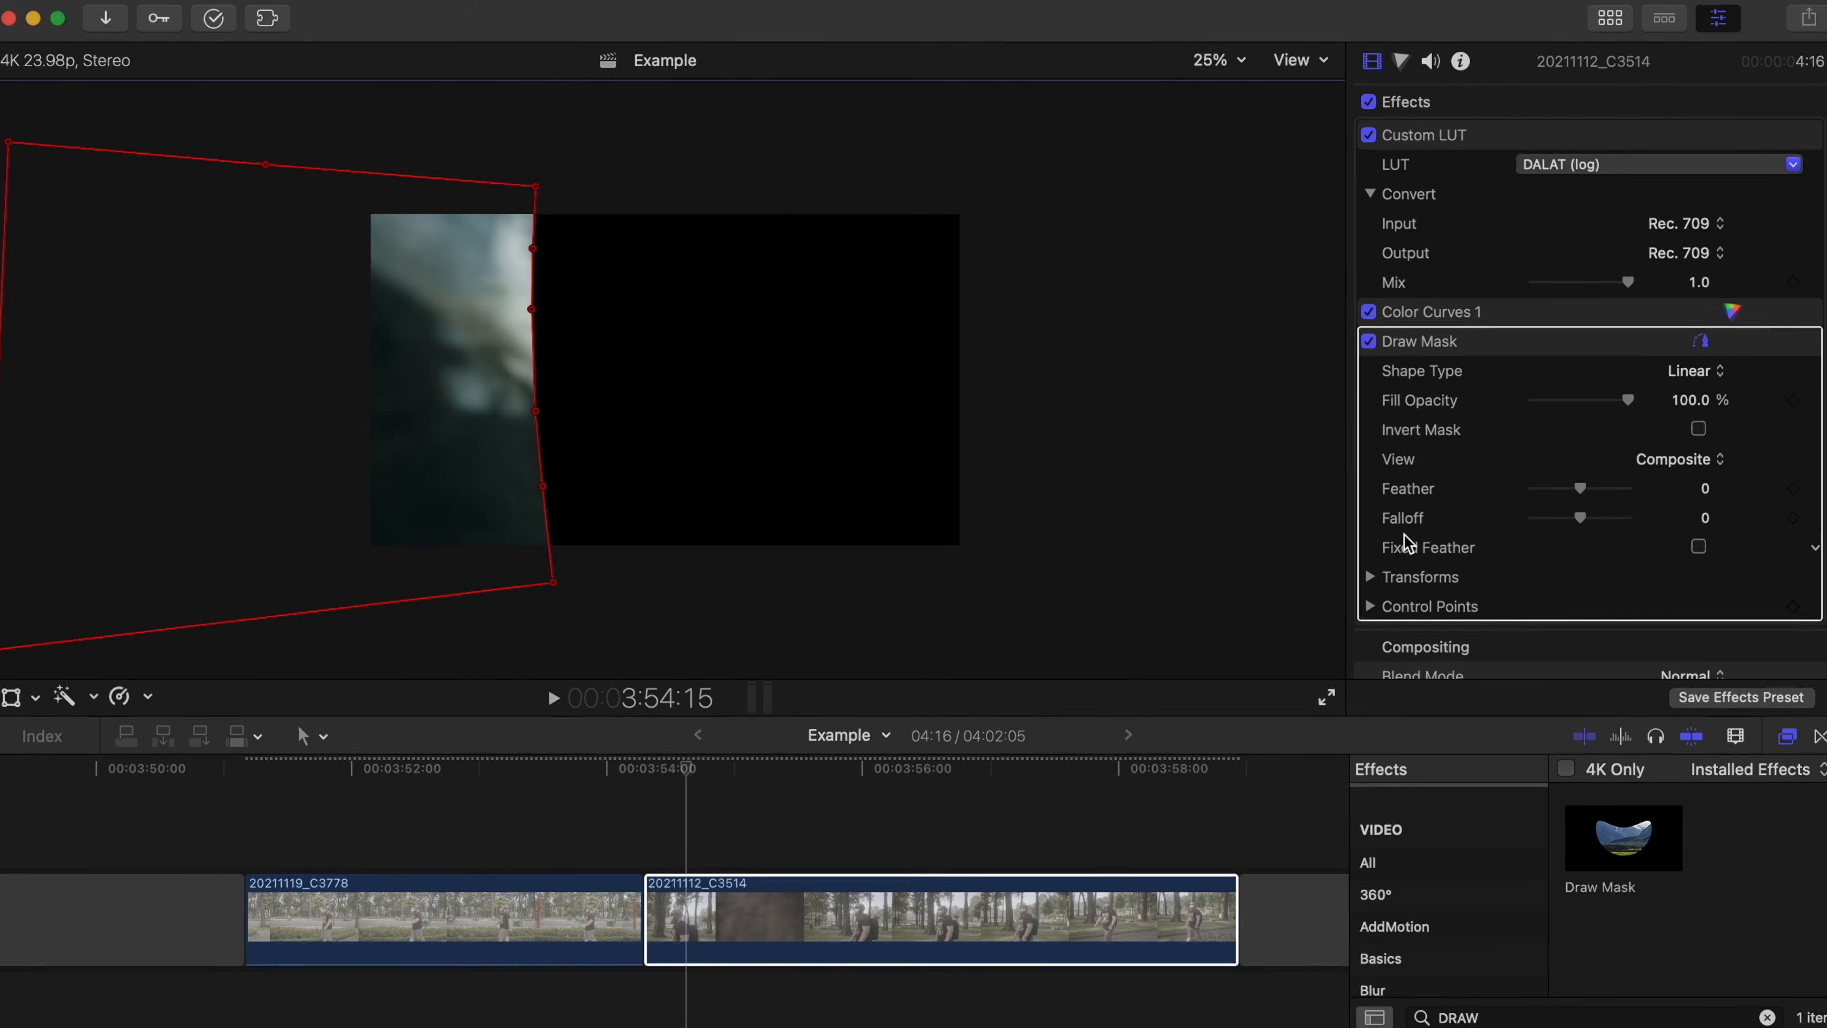
Set the Draw Mask feather to -296.0 on the park clip
left_click_drag(1580, 488, 1528, 490)
left_click_drag(1685, 489, 1684, 454)
left_click_drag(1650, 599, 1650, 598)
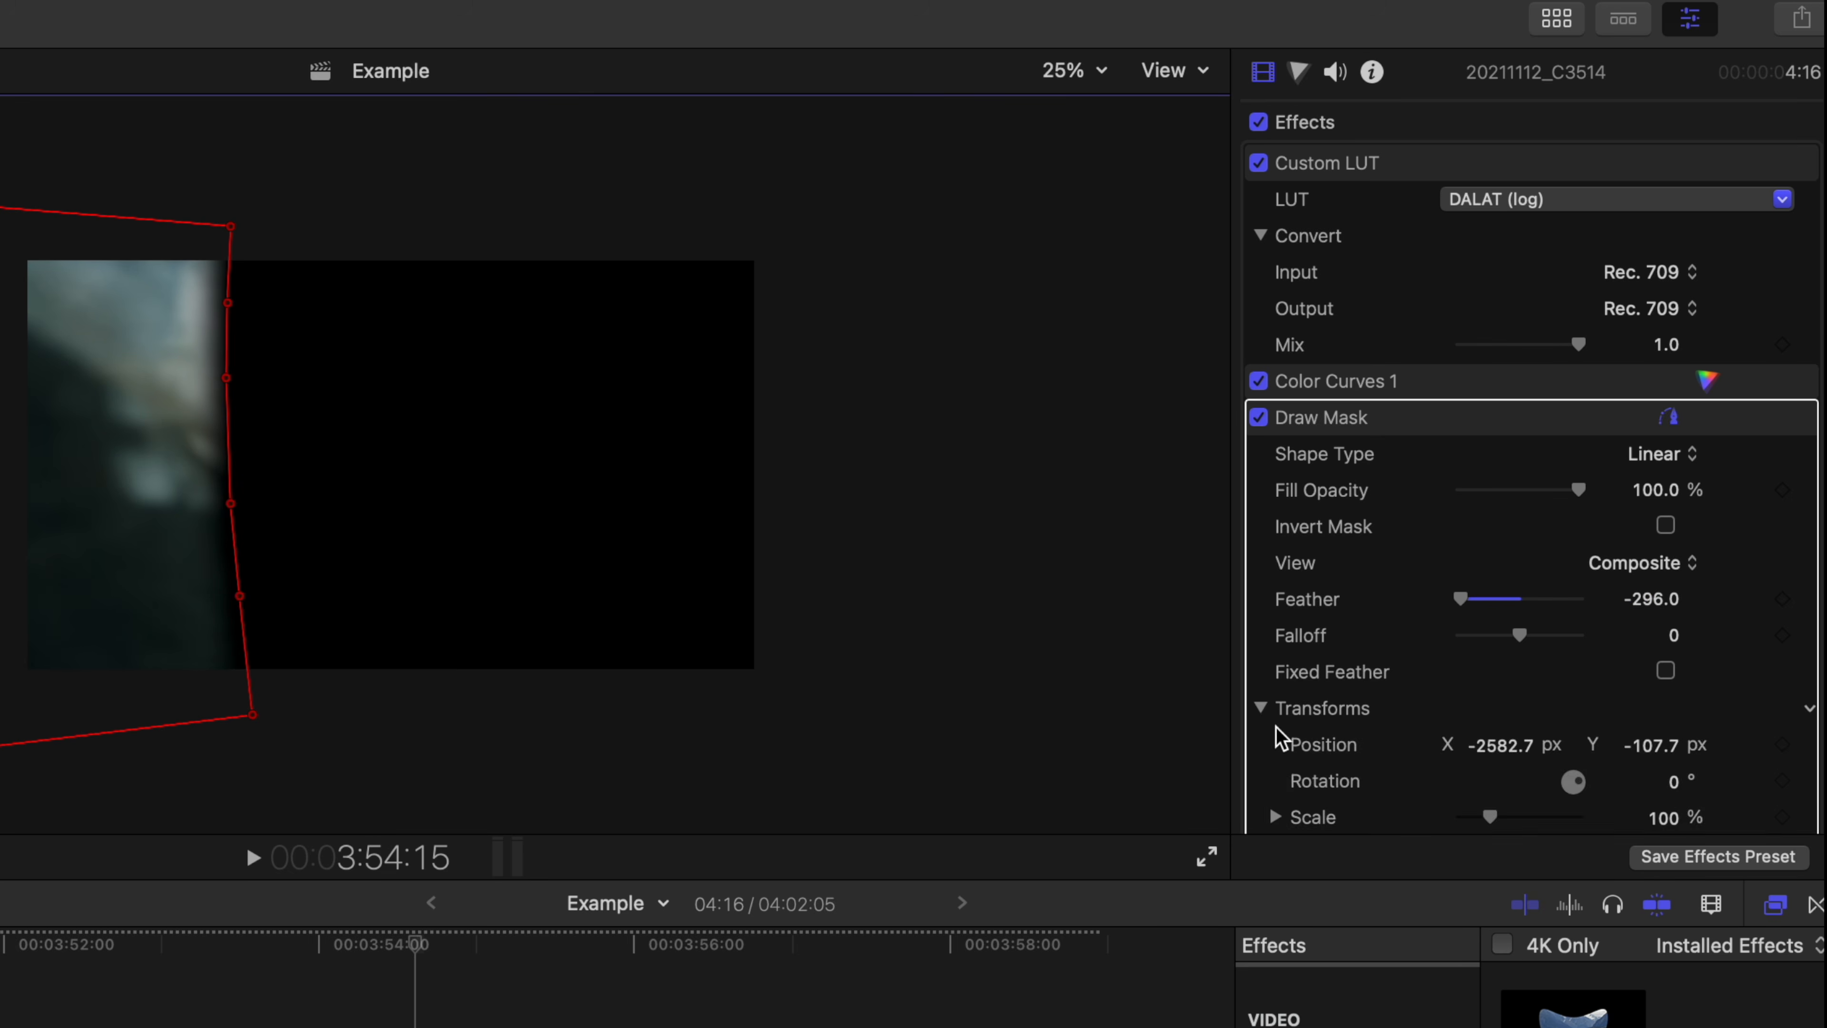
Add keyframes for the mask's position, rotation, scale and control points, and set its view to Original
scroll(1282, 748, "down", 5)
left_click(1288, 619)
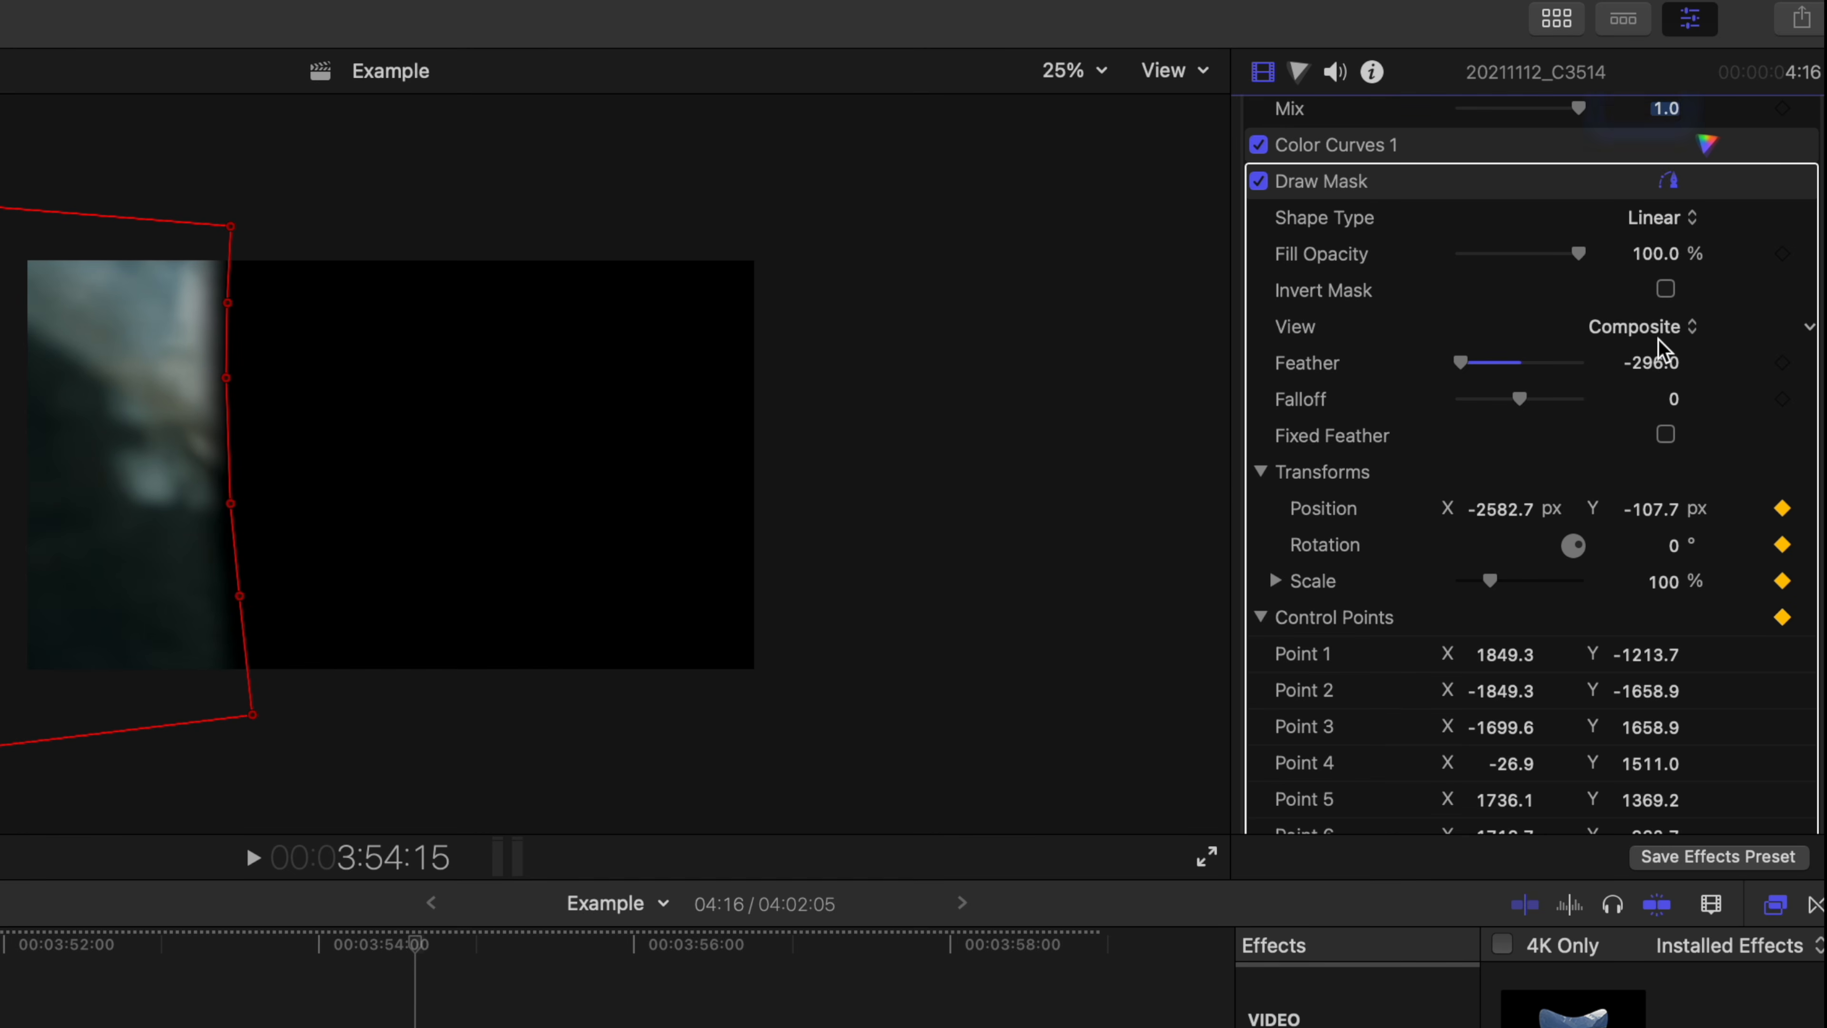
left_click(1634, 299)
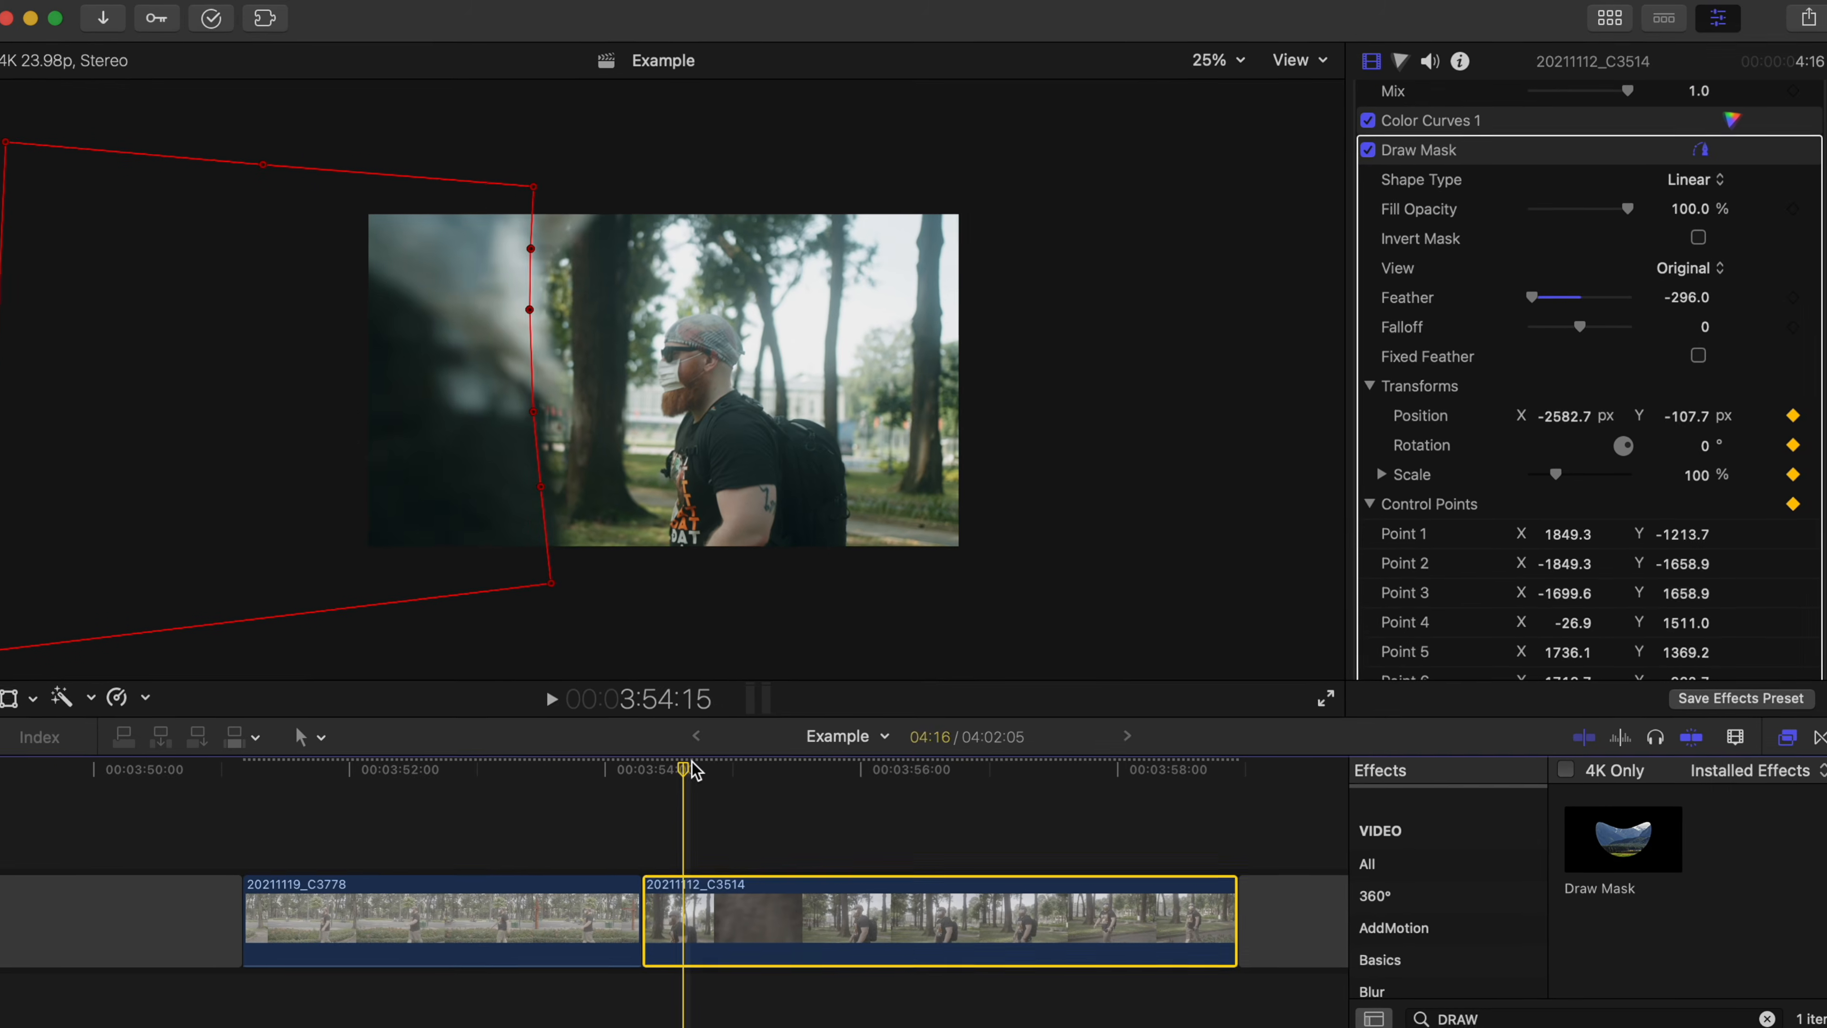
Advance frame by frame from 3:54:15 and reposition the mask so its edge follows the blurred tree across the shot
key("Right")
key("Right")
key("Right")
key("Right")
key("Right")
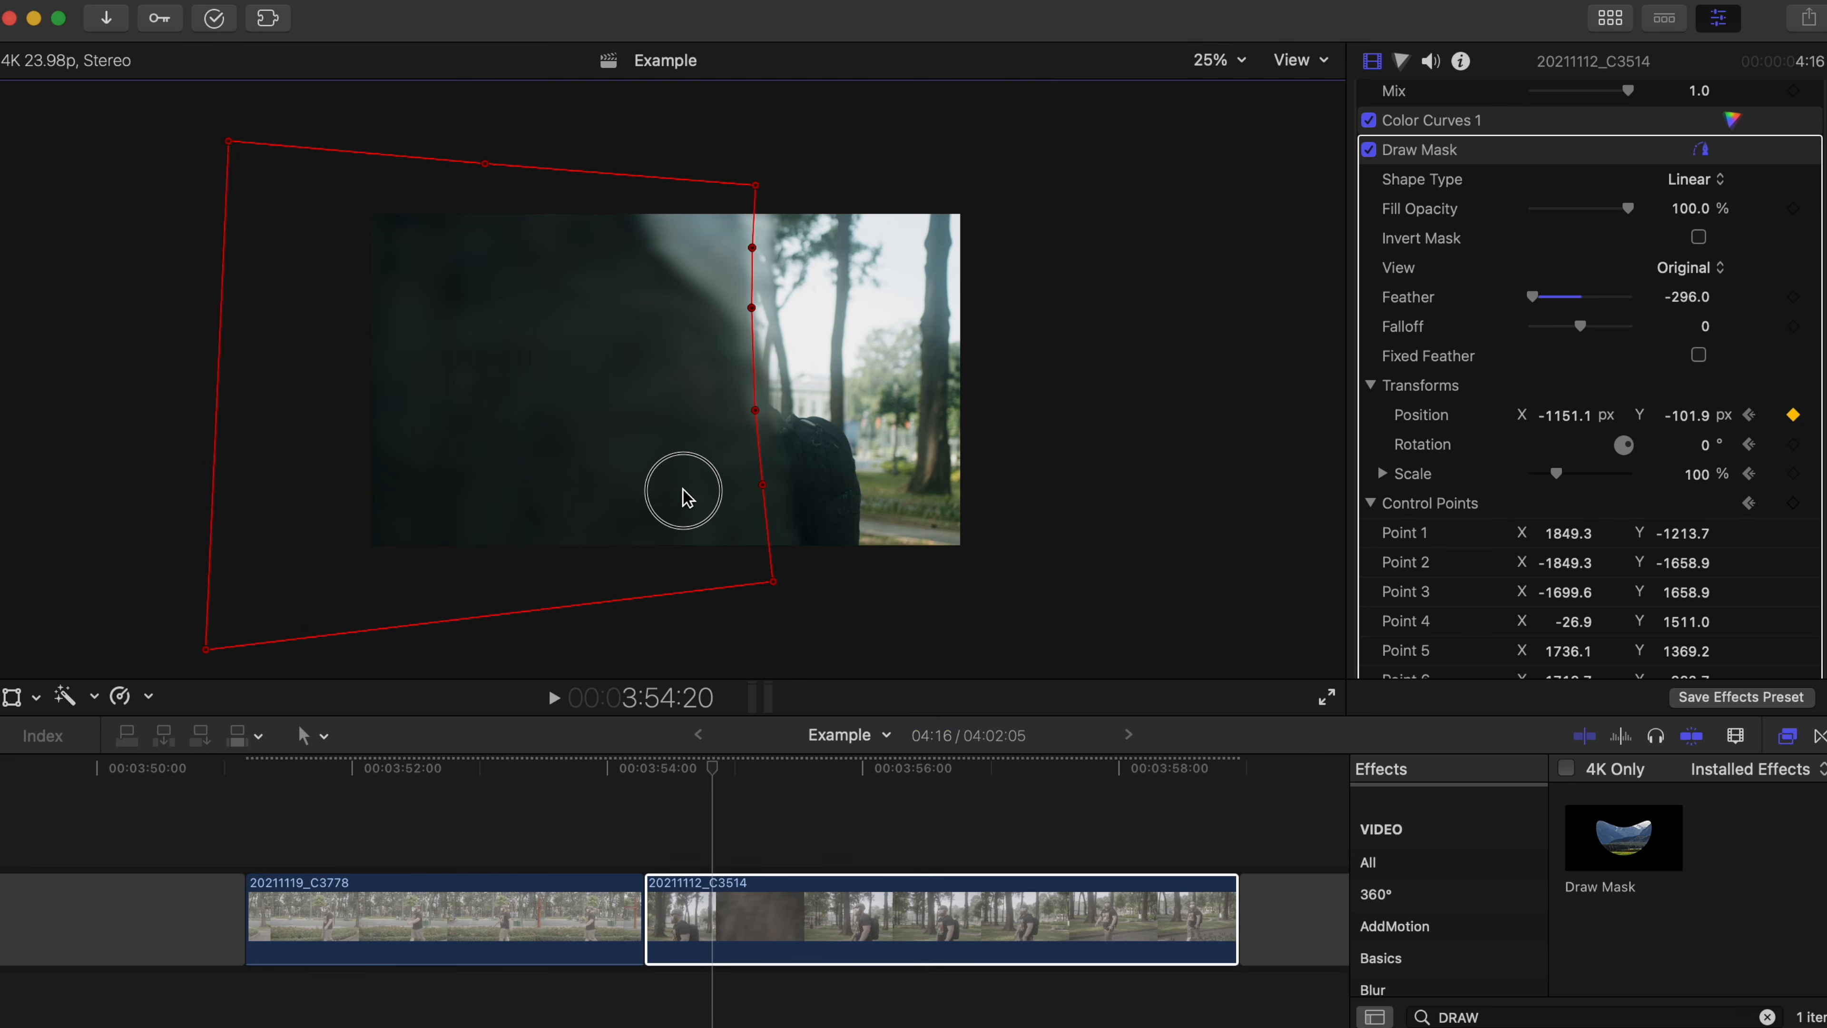
key("Right")
key("Right")
key("Right")
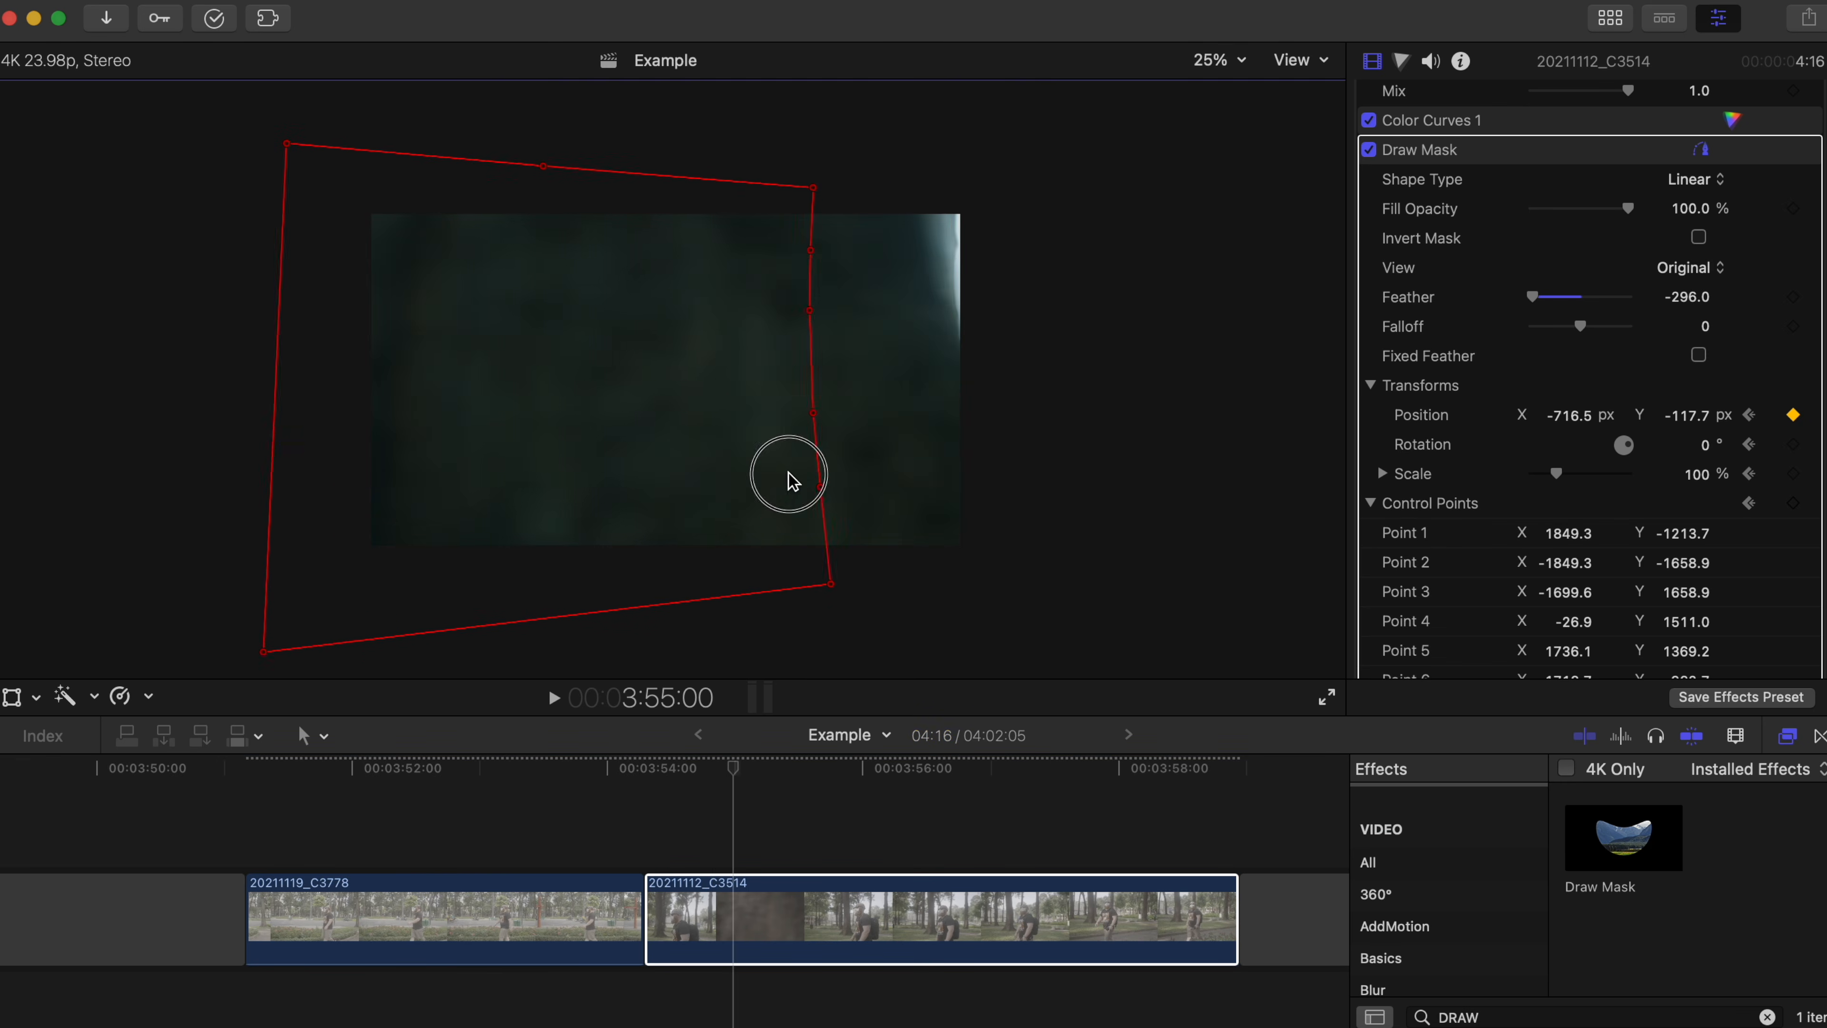
key("Right")
key("Right")
Go back through the frames between the mask keyframes and correct the mask's position along the blurred tree's edge
key("Left")
key("Left")
key("Left")
key("Left")
key("Left")
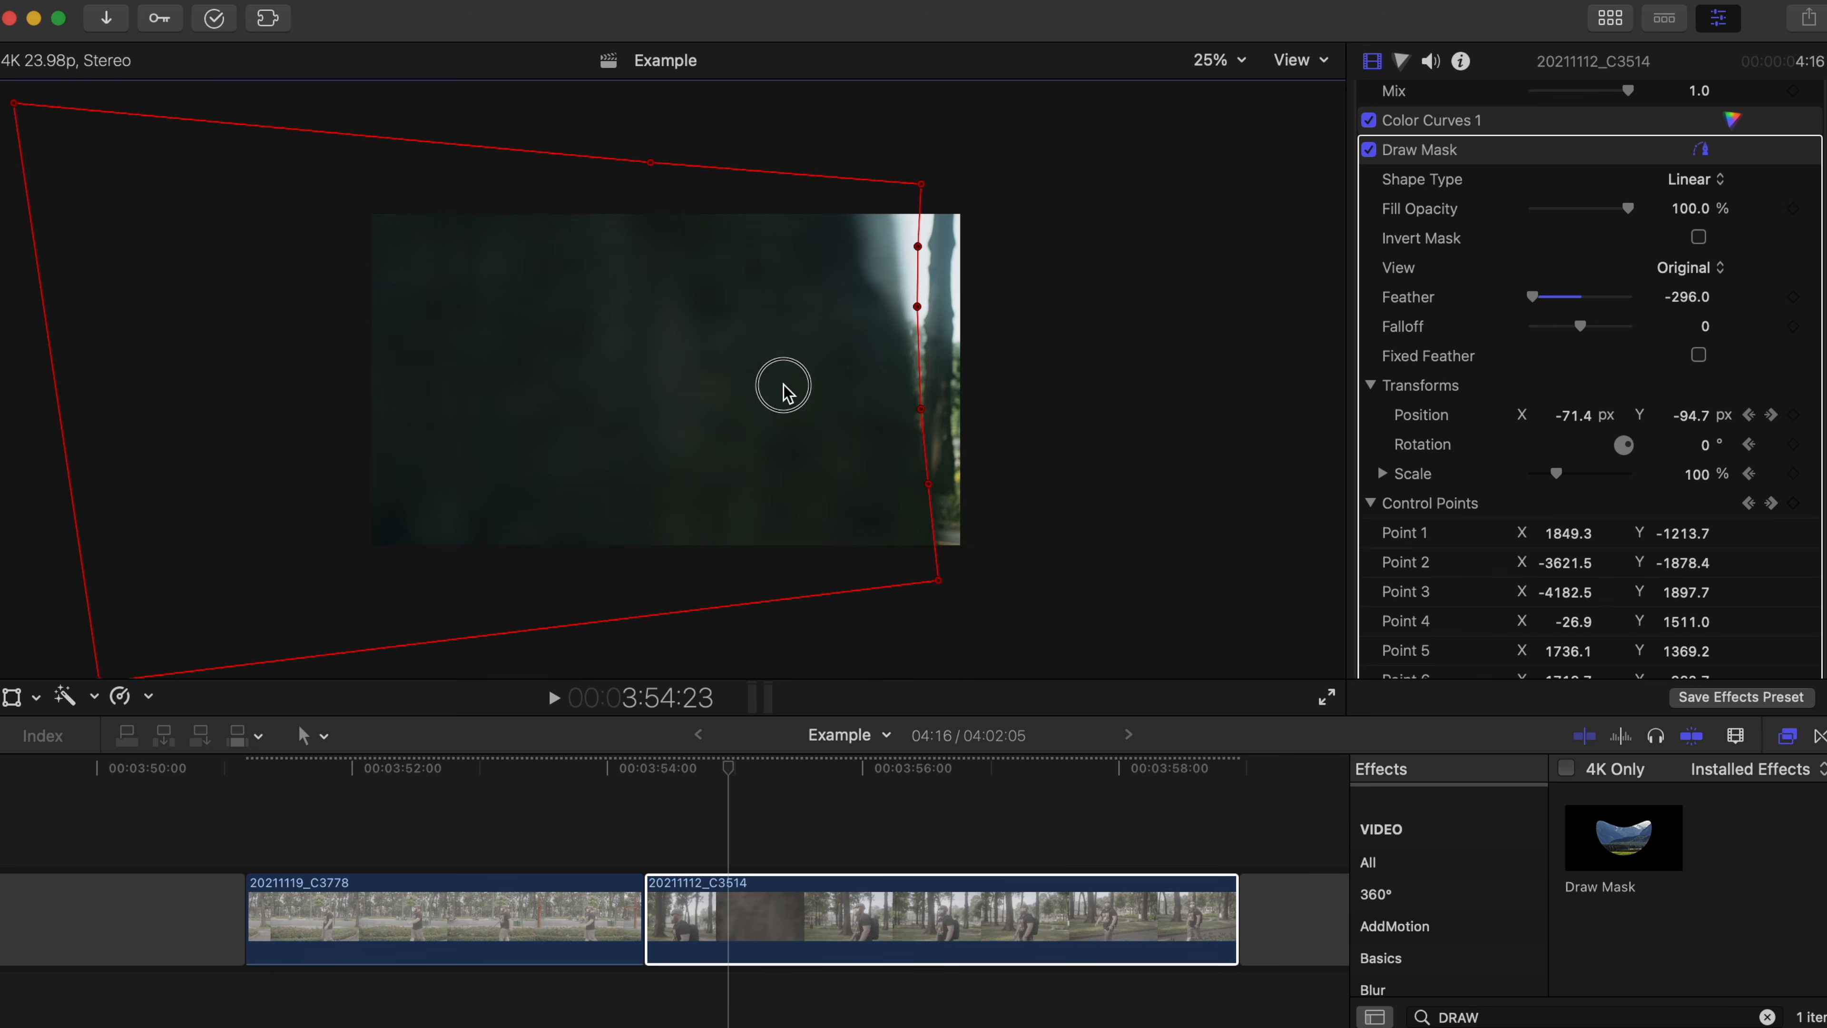
key("Right")
key("Right")
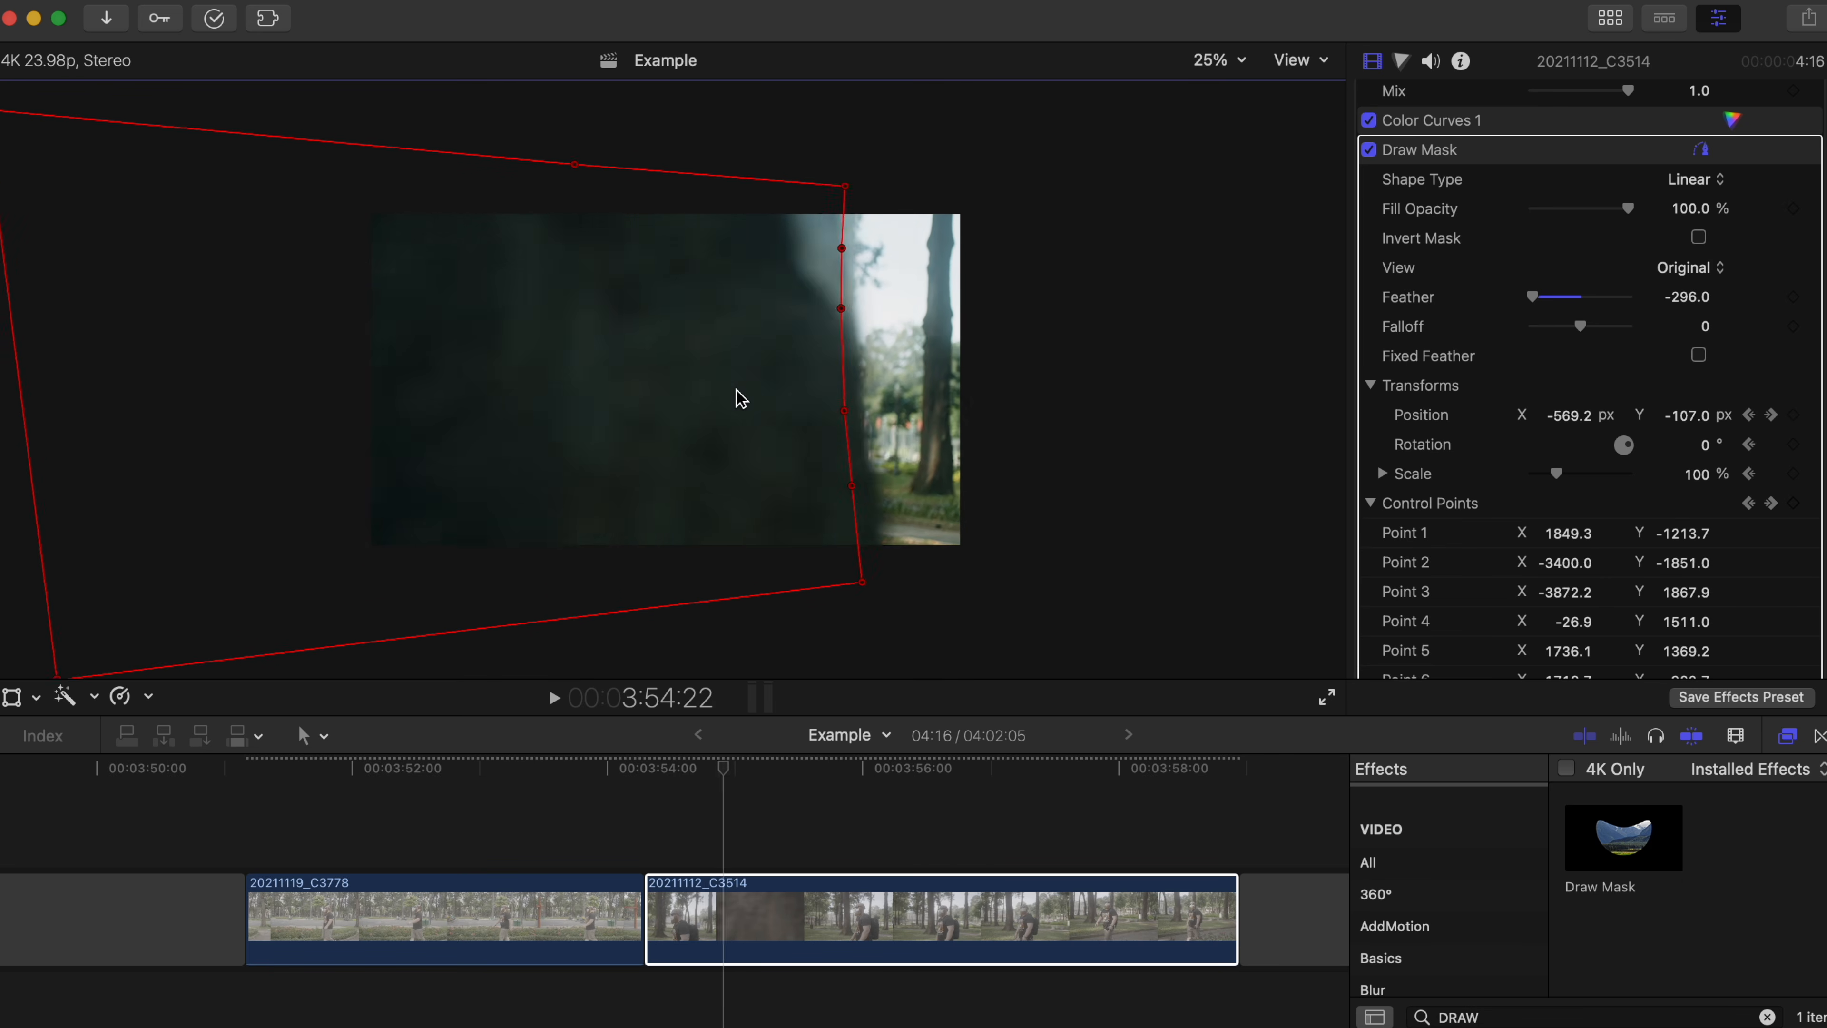
key("Left")
key("Left")
key("Left")
key("Left")
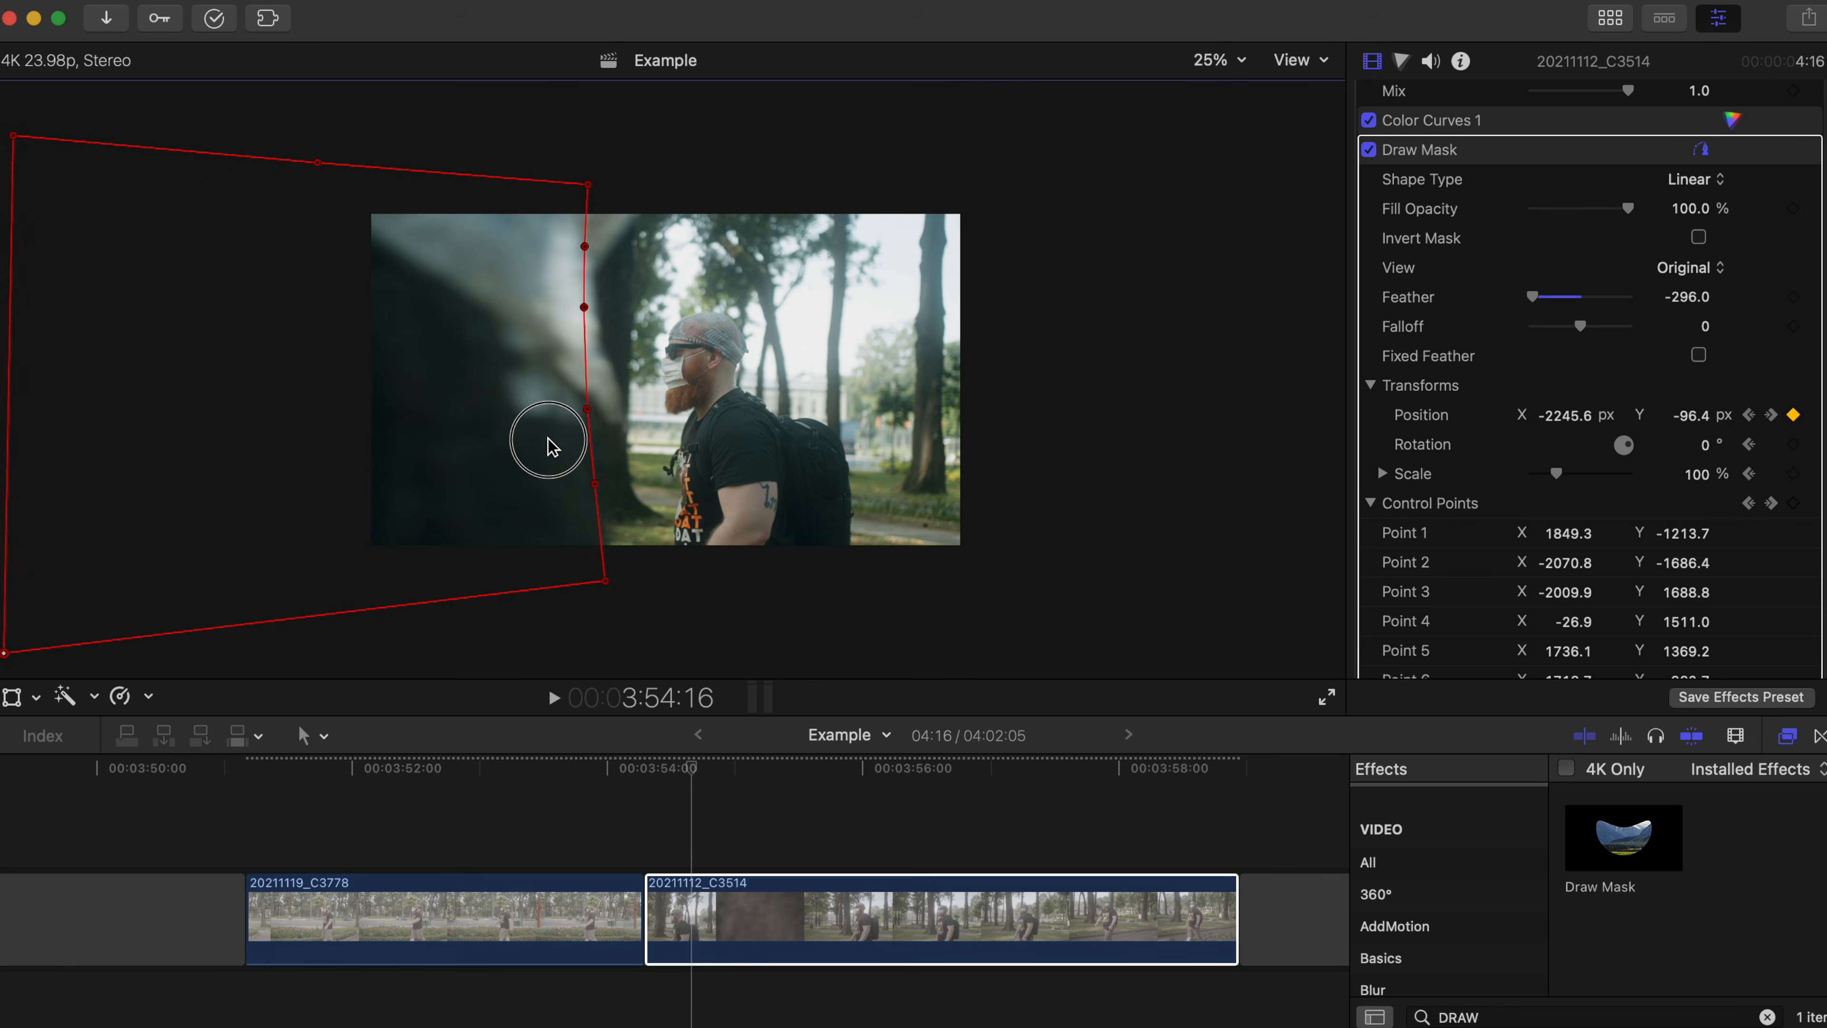
key("Left")
key("Left")
key("Left")
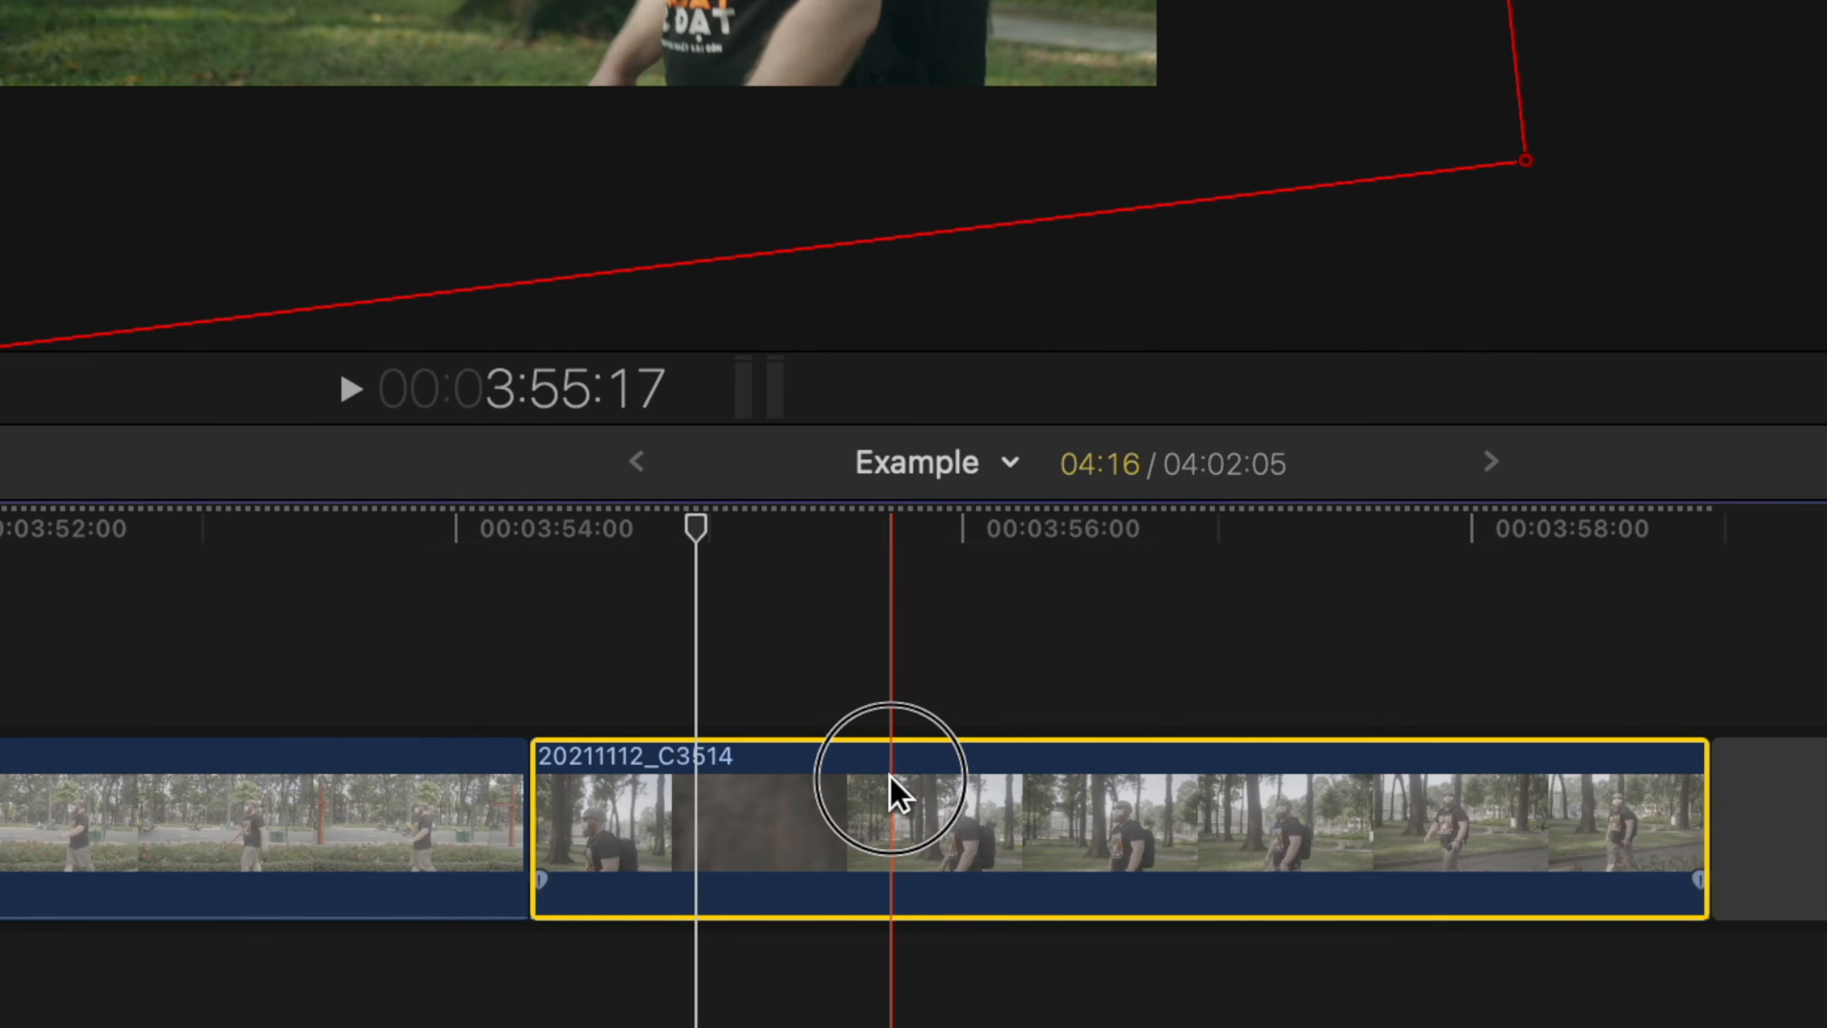
Move the masked park clip above the end of clip 20211119_C3778, with the mask view set to Composite, and play the transition
left_click_drag(892, 792, 566, 600)
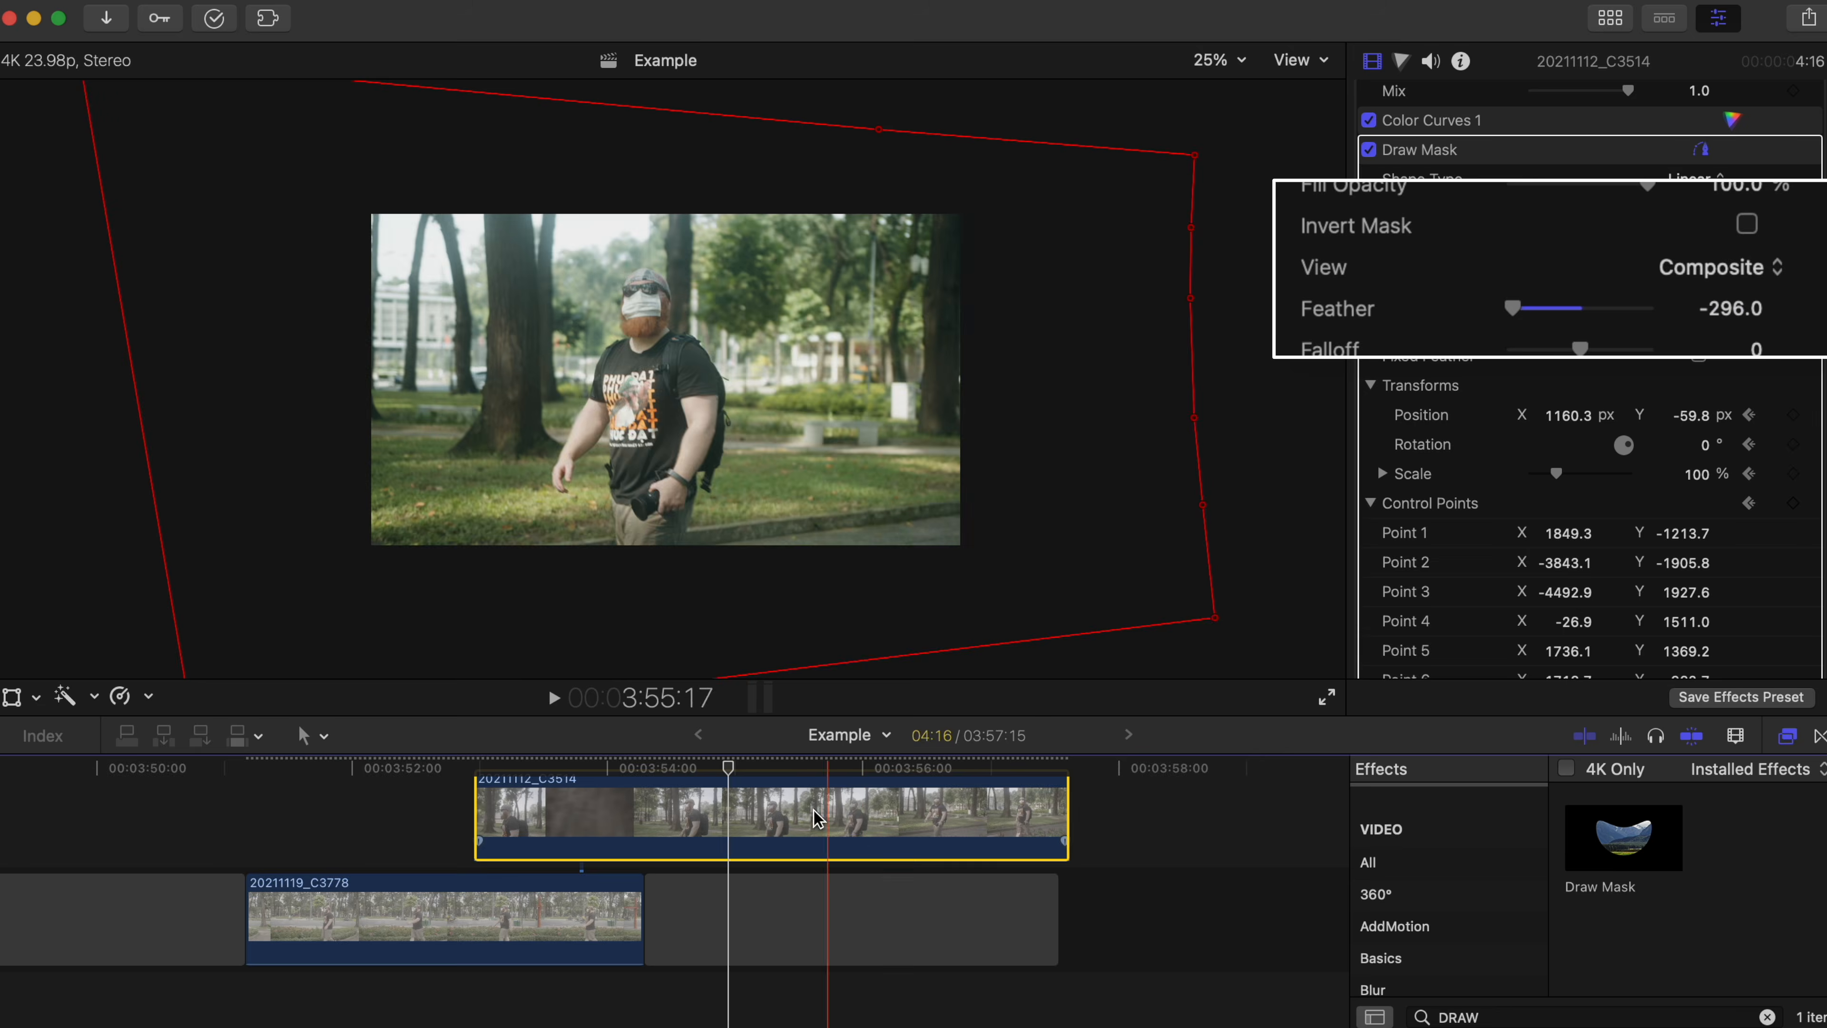
key("space")
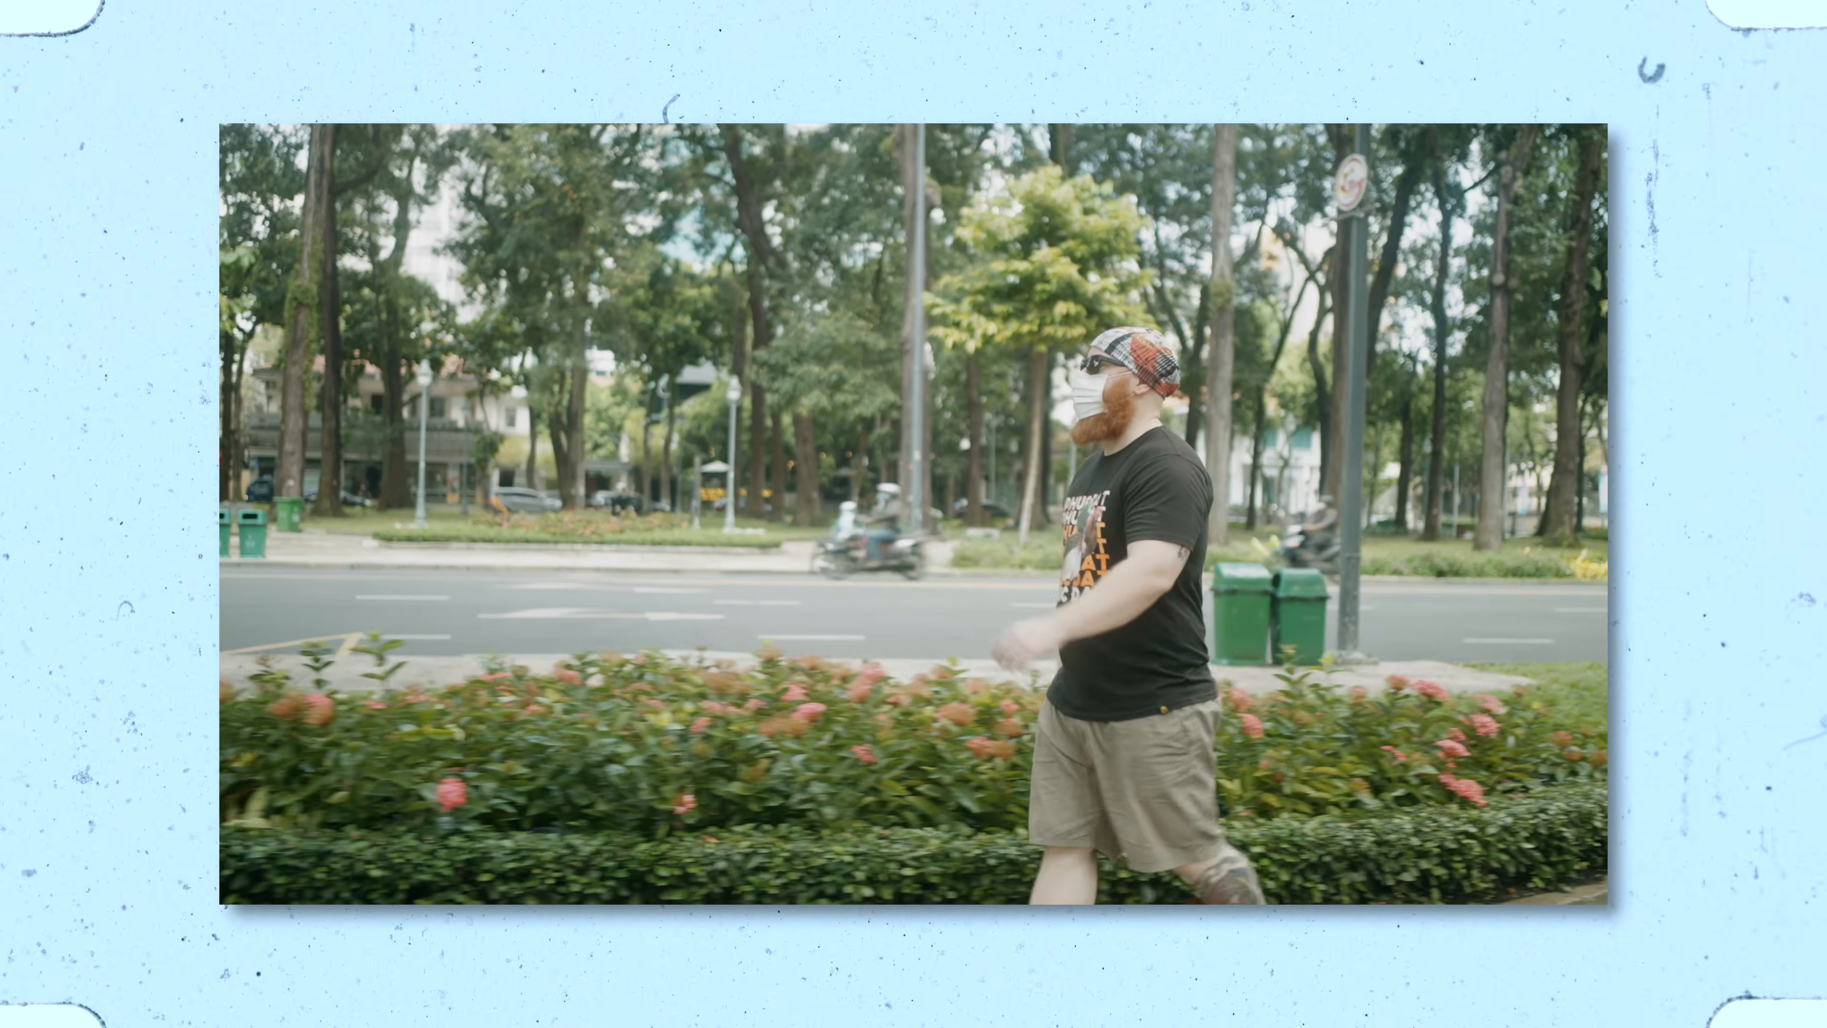